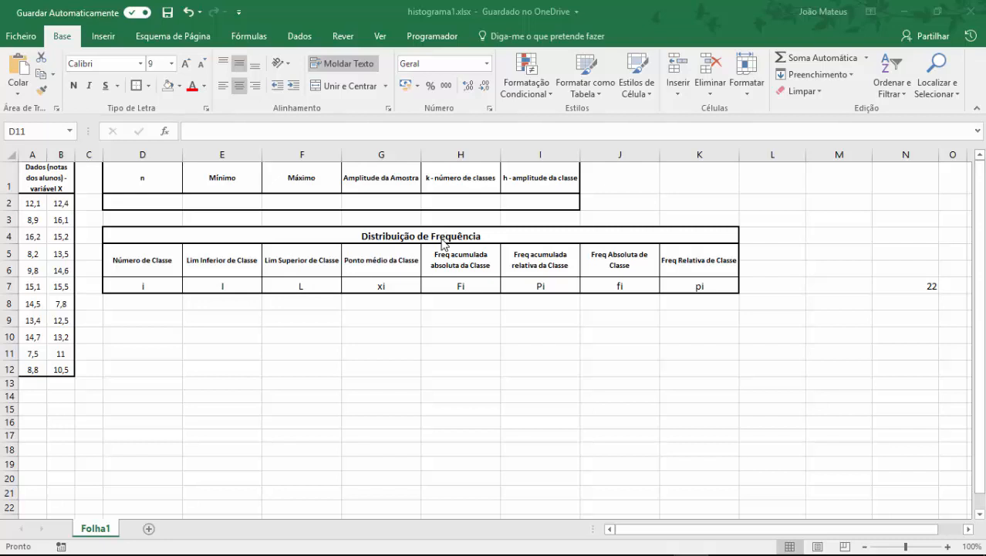
Fill the n cell D2 with the statistical function CONTAR over the grade data in A2:B12.
left_click(146, 202)
left_click(147, 203)
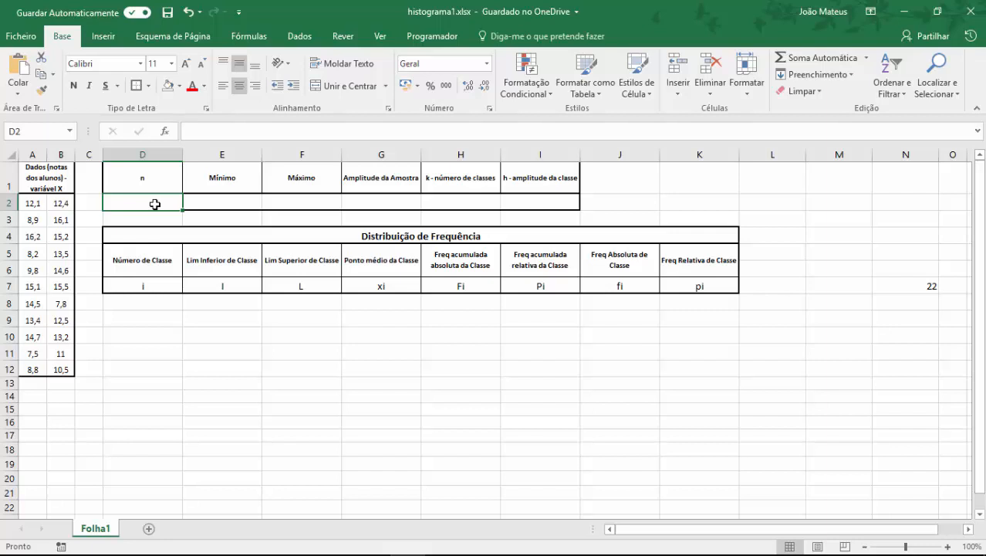
left_click(168, 134)
left_click(460, 109)
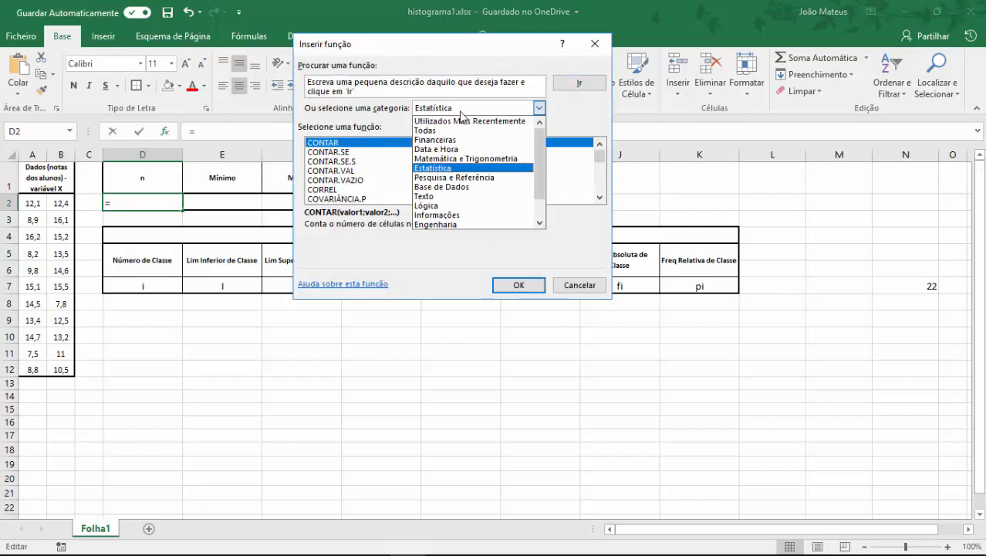
left_click(469, 169)
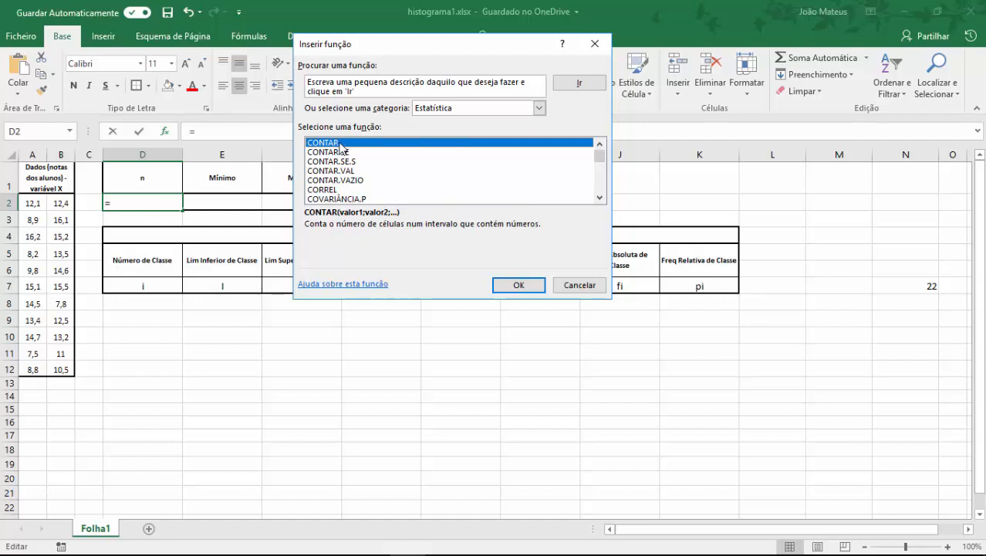
left_click(519, 286)
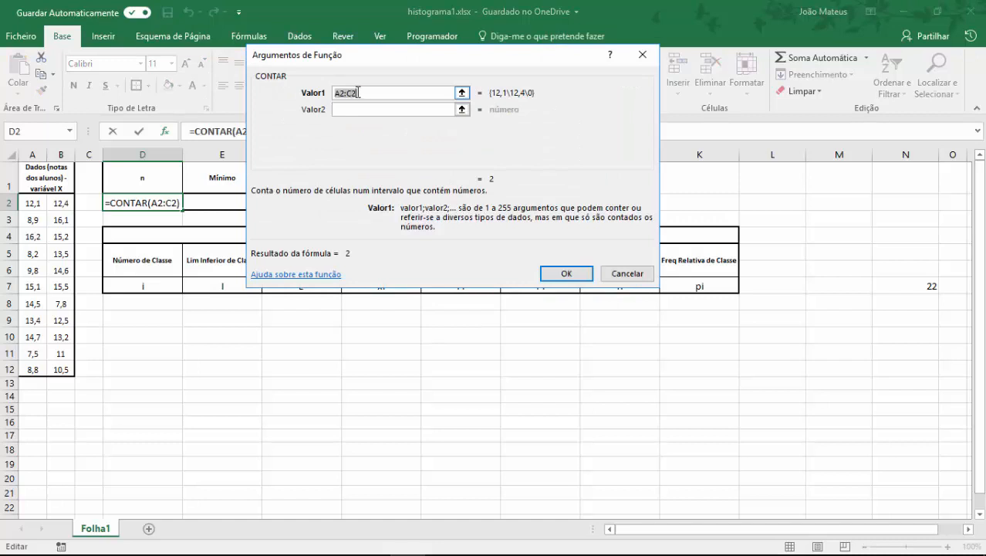
left_click(31, 203)
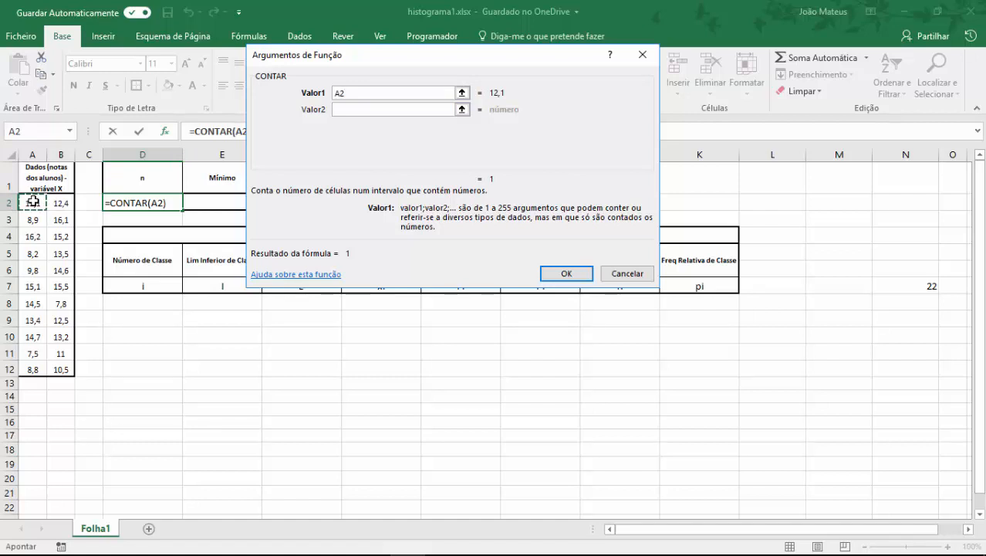
left_click_drag(33, 201, 50, 365)
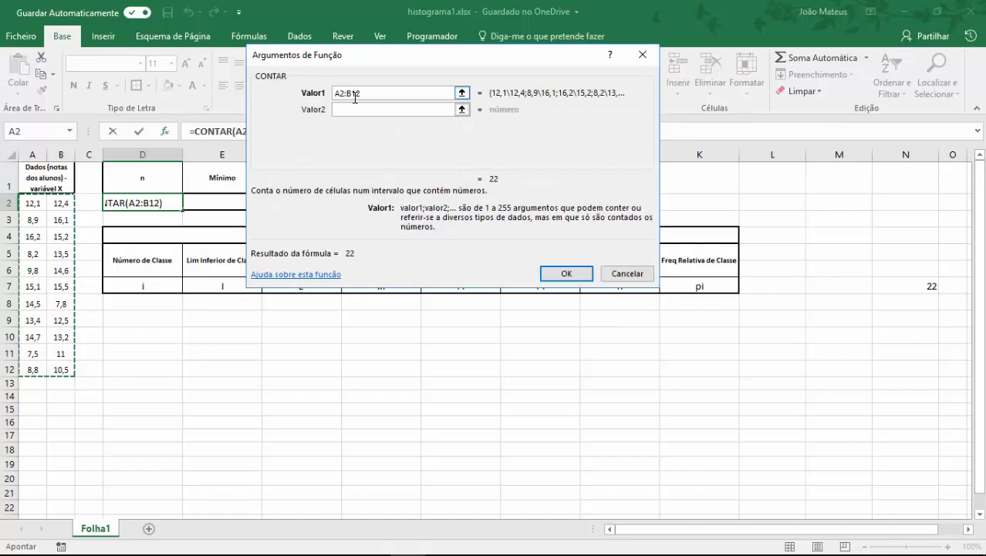
left_click(567, 274)
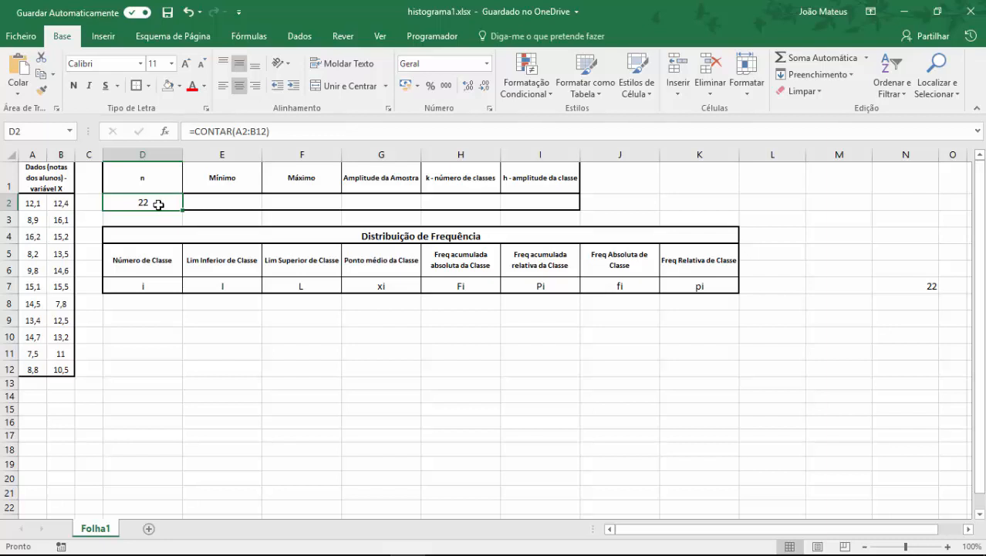
Fill the Mínimo cell E2 with the statistical function MÍNIMO over the grade data in columns A and B.
left_click(224, 202)
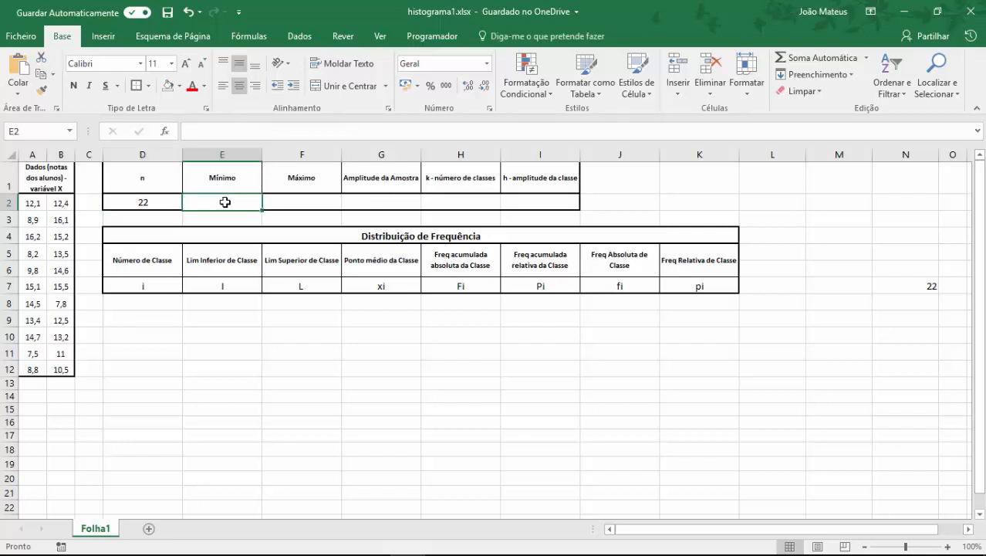
left_click(164, 133)
scroll(437, 178, "down", 10)
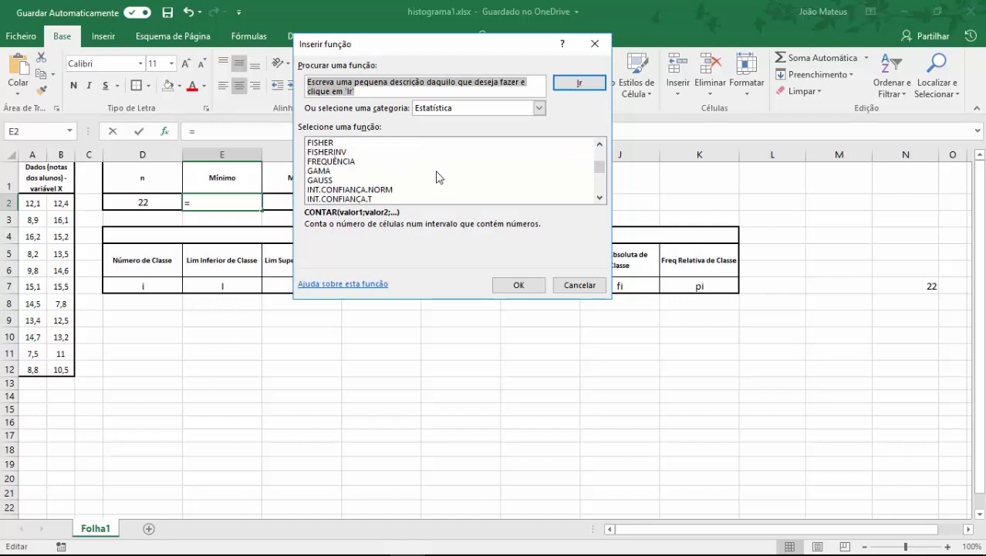
scroll(437, 177, "down", 12)
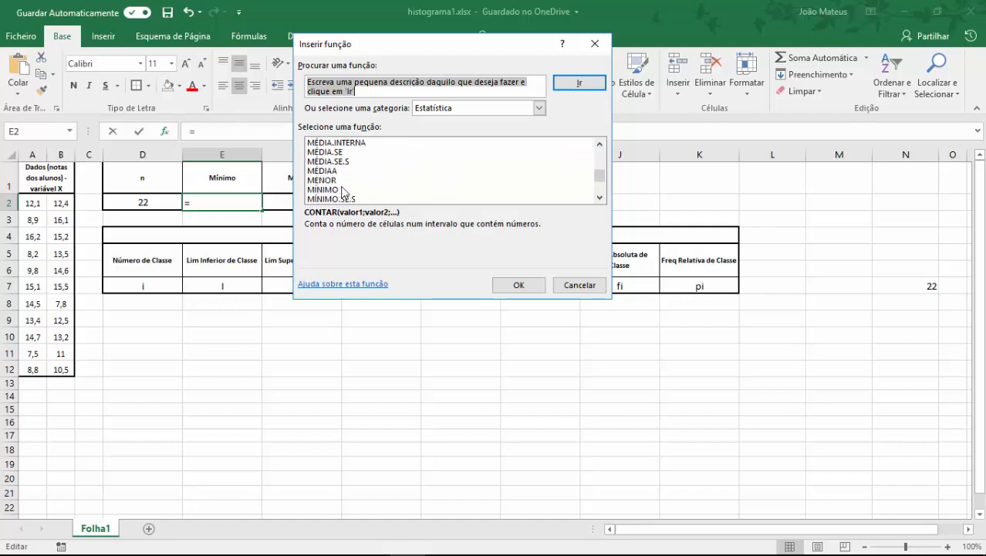
double_click(337, 190)
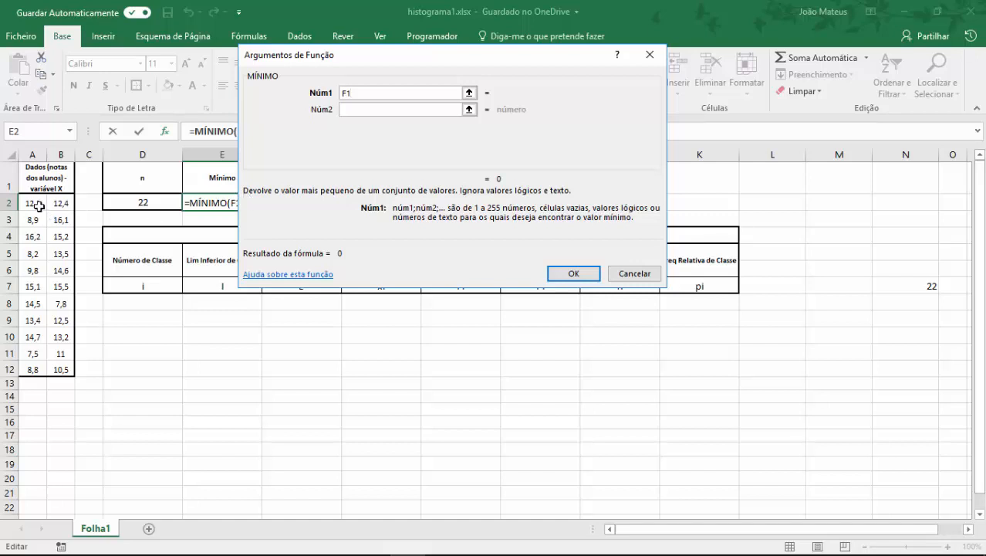
left_click_drag(33, 203, 59, 340)
left_click(581, 276)
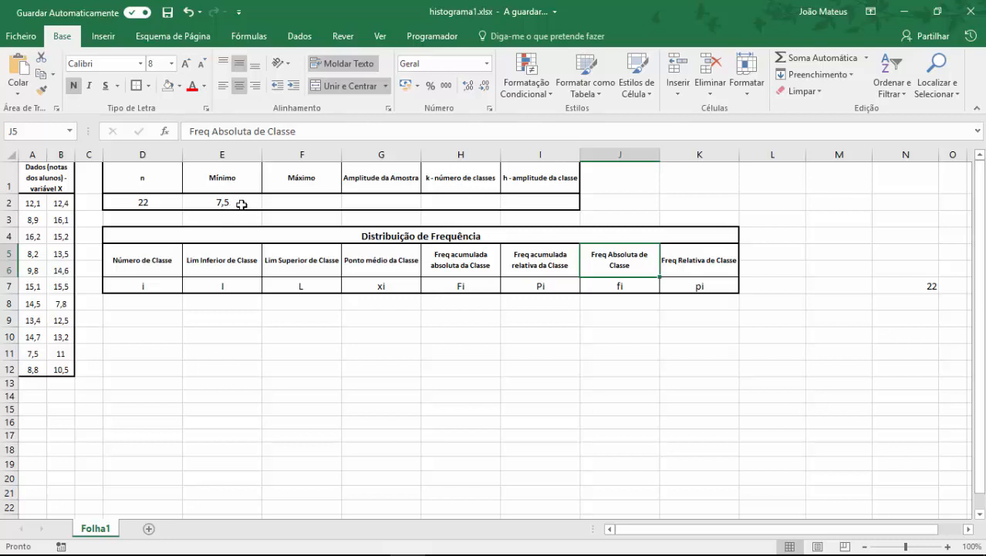
Enter the formula =MÁXIMO(A2:B12) in the Máximo cell F2.
left_click(285, 201)
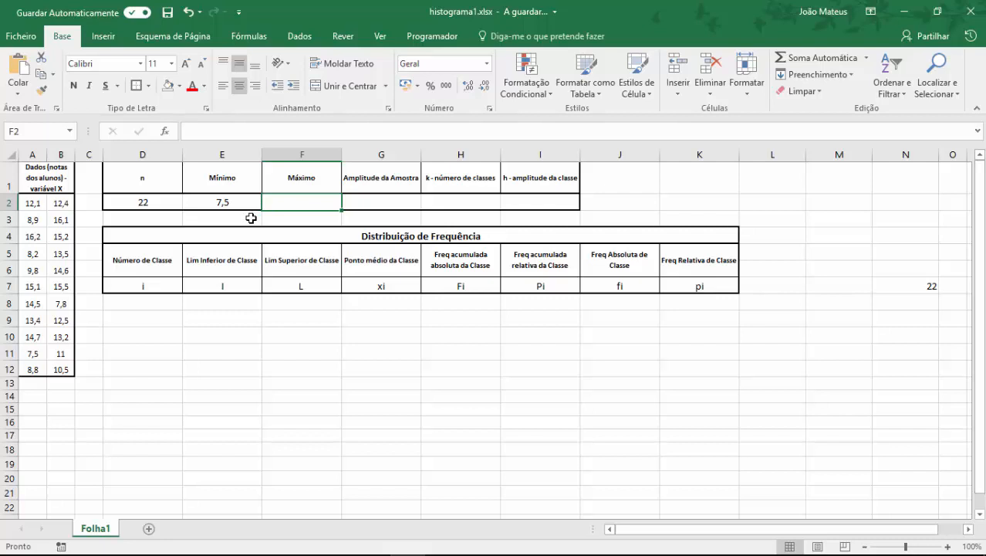
type("=")
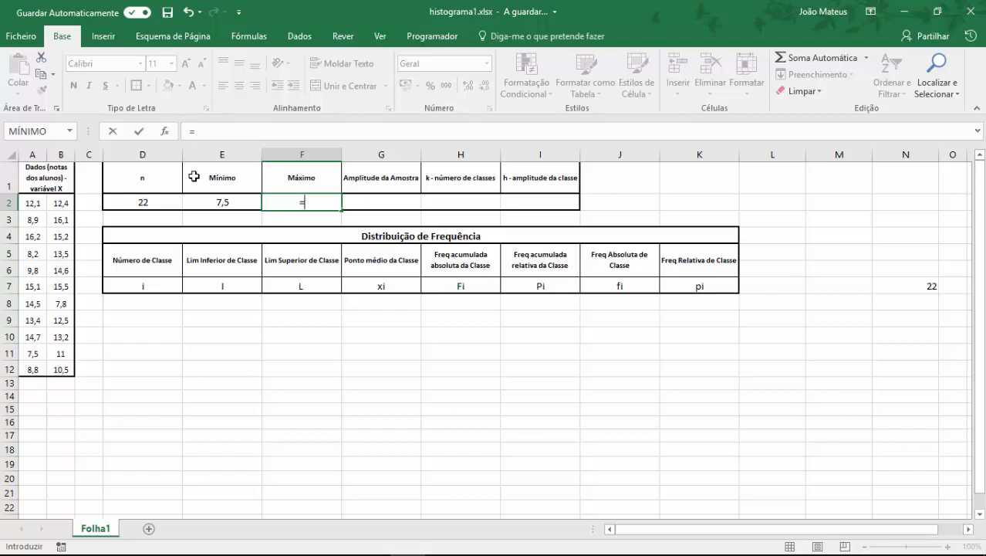
type("máx")
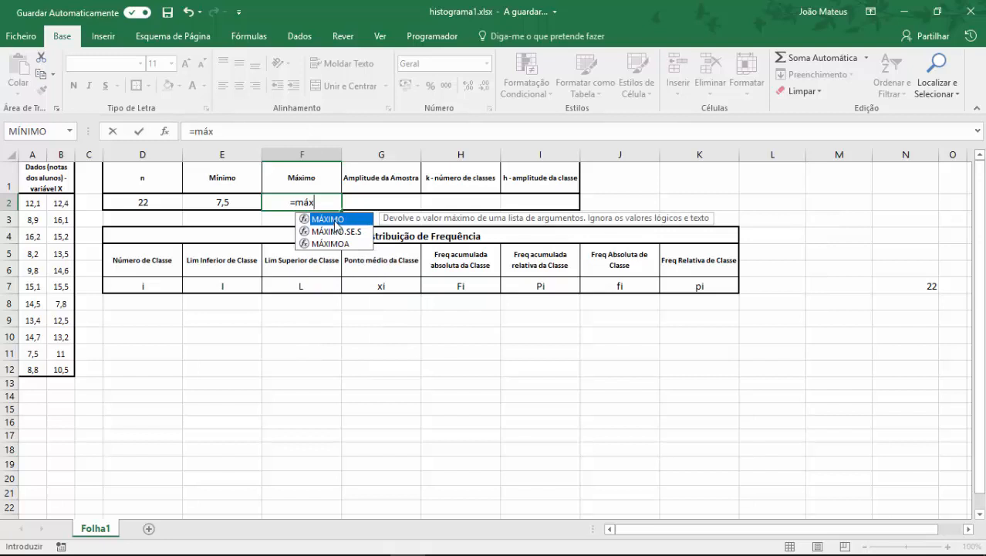
double_click(335, 222)
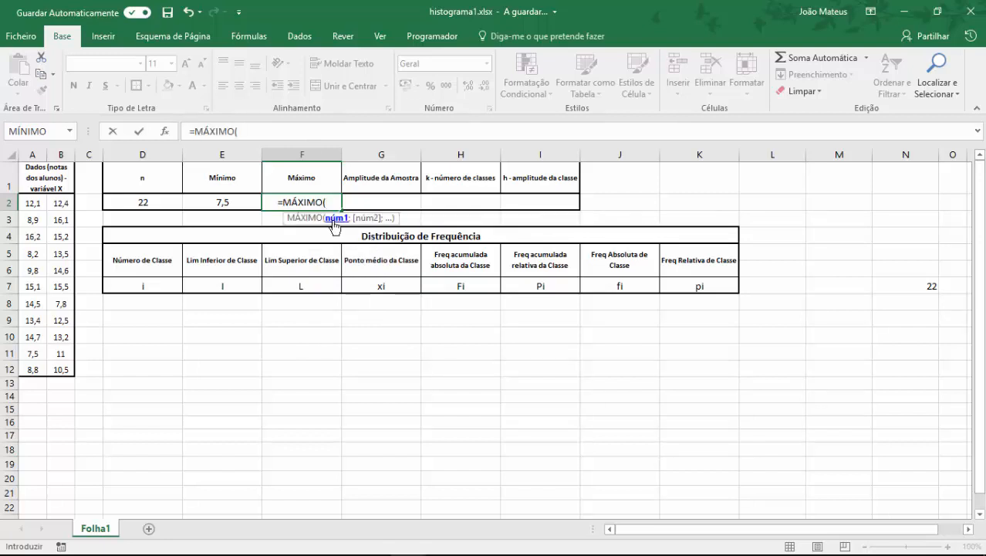
left_click_drag(29, 204, 61, 371)
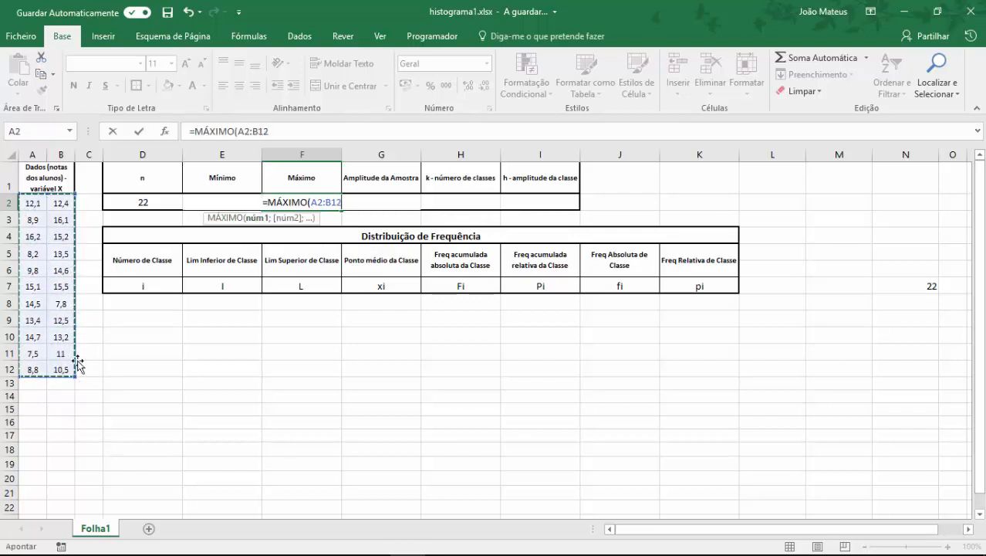
type(")")
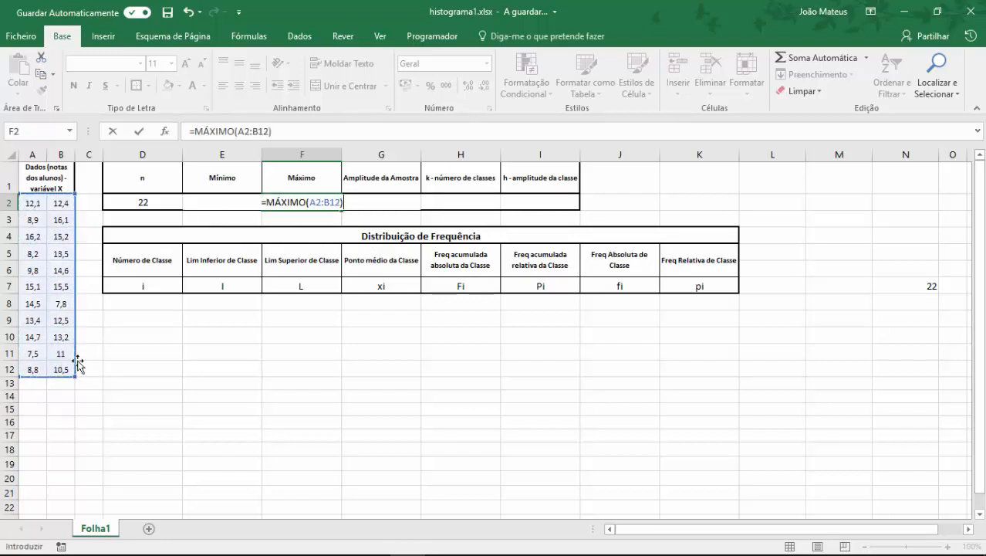
key("Return")
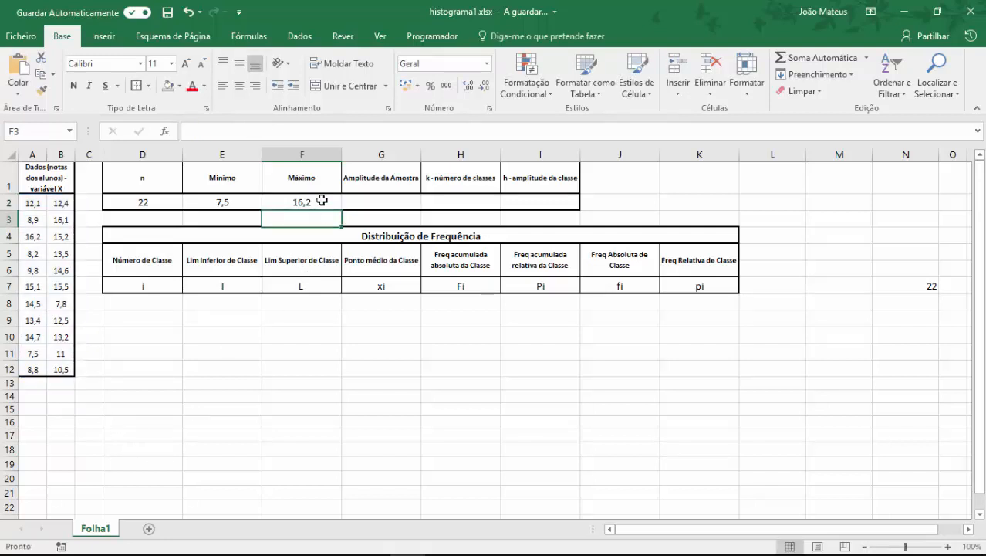
Calculate the Amplitude da Amostra in cell G2 with the formula =F2-E2.
left_click(391, 200)
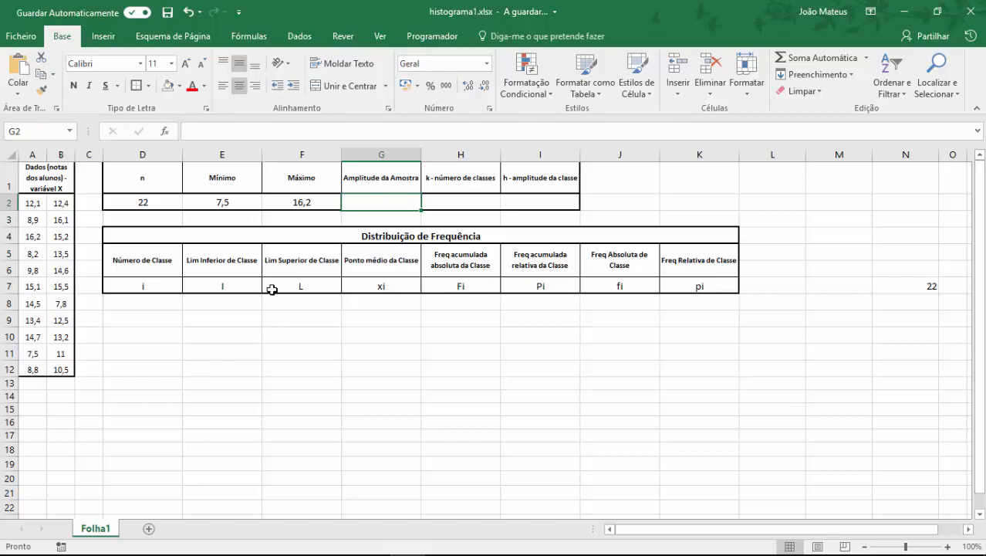
type("=")
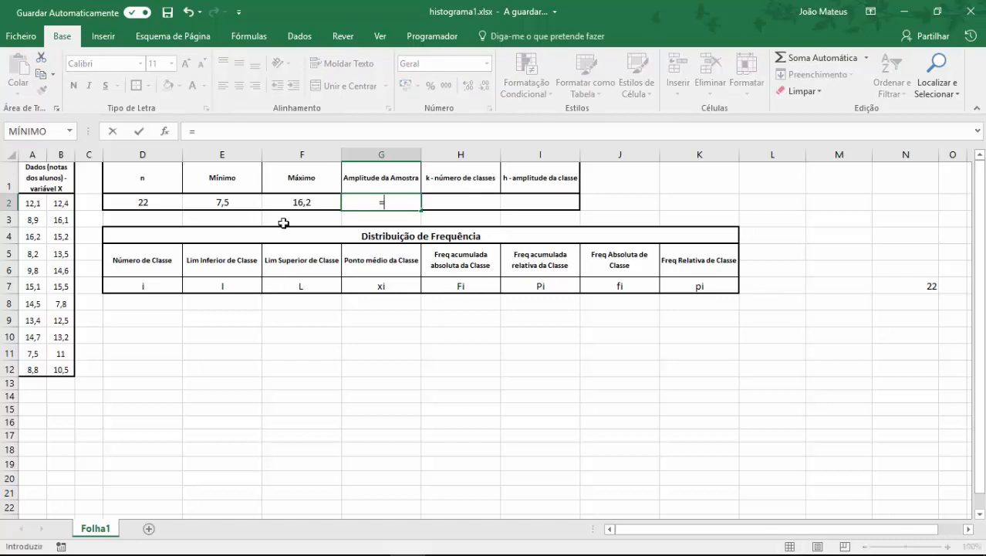
left_click(303, 201)
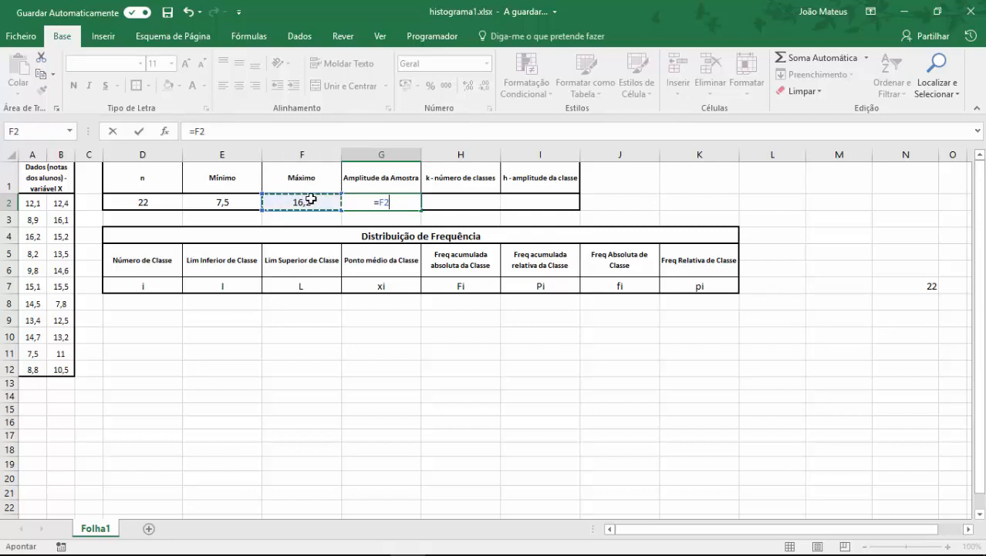
type("-")
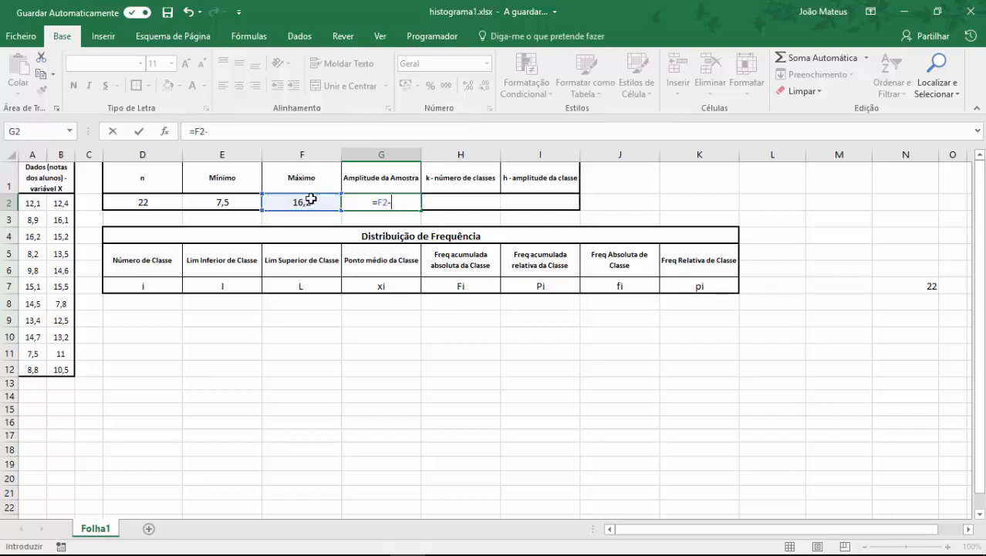
left_click(229, 201)
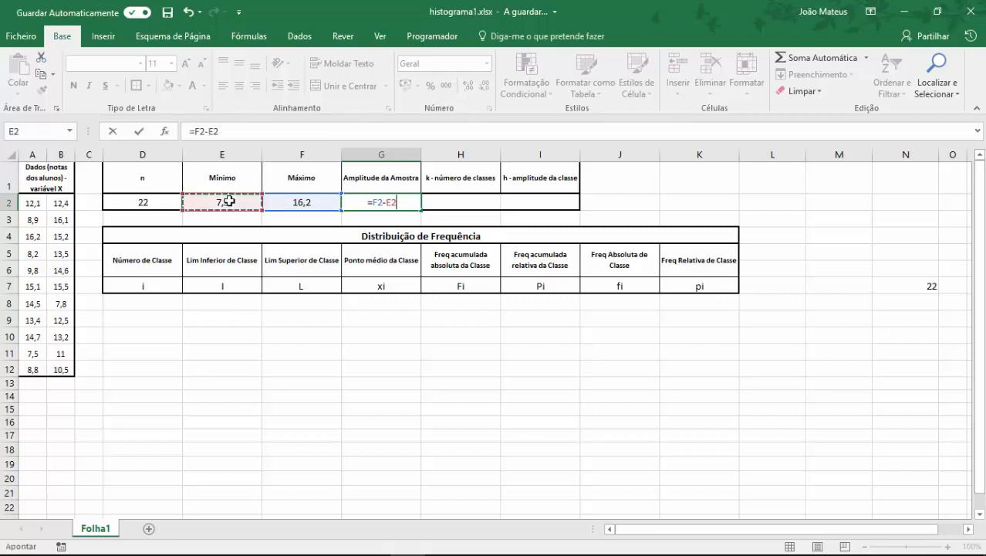
key("Return")
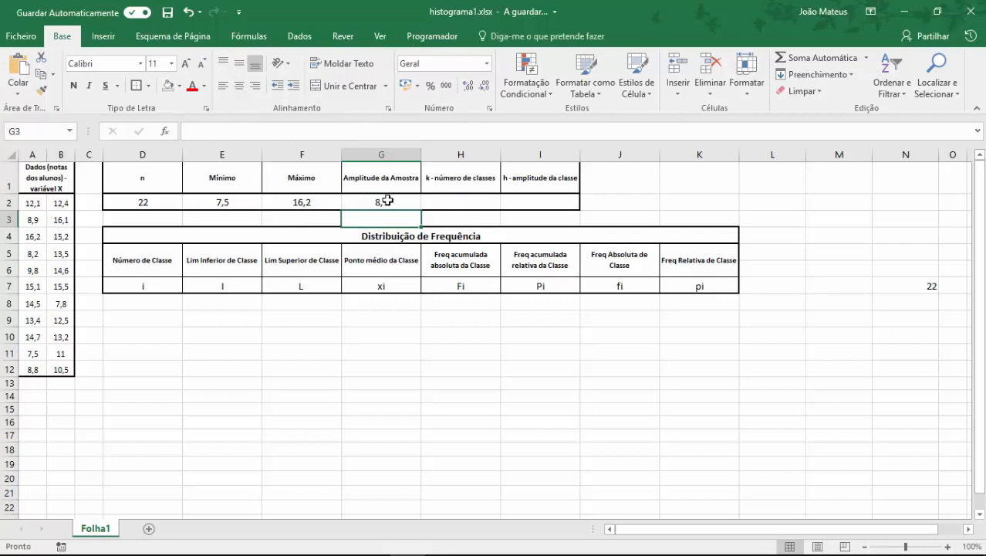
Fill the number-of-classes cell H2 with the RAIZQ function applied to the sample size in D2.
left_click(459, 202)
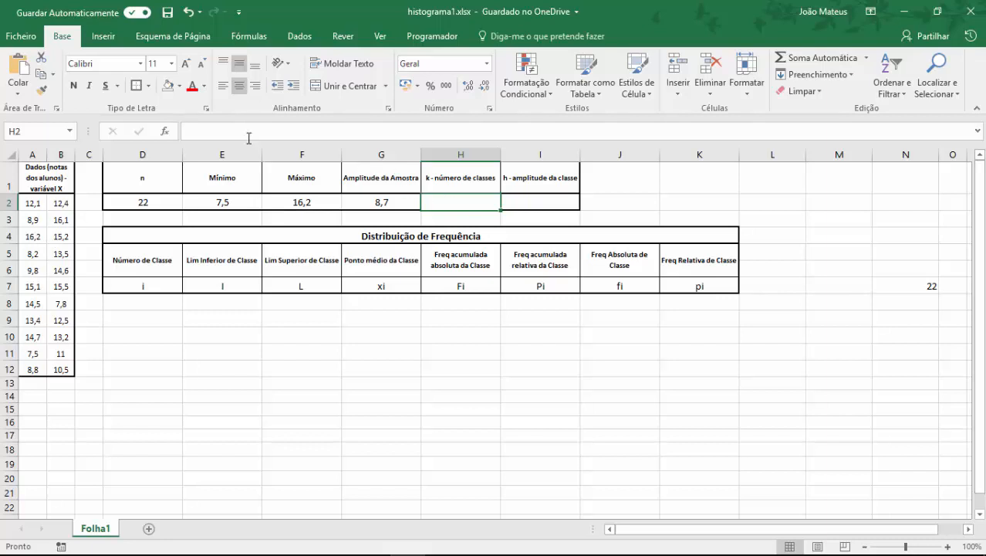
left_click(167, 133)
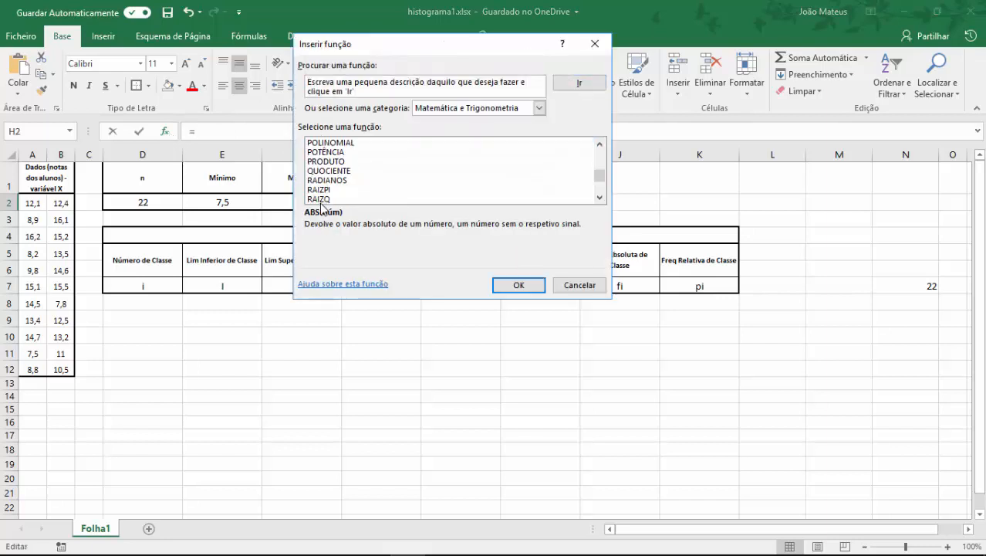
left_click(325, 199)
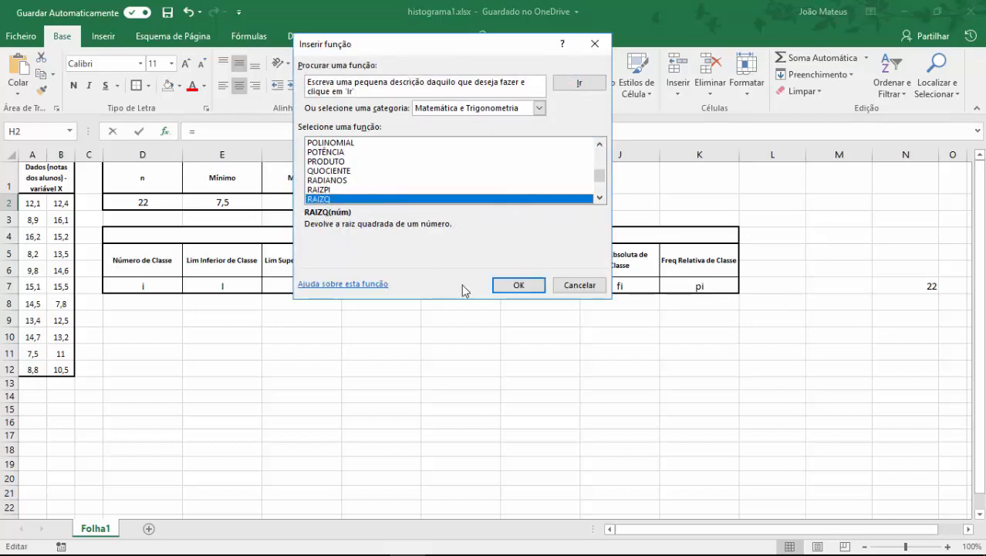
left_click(517, 286)
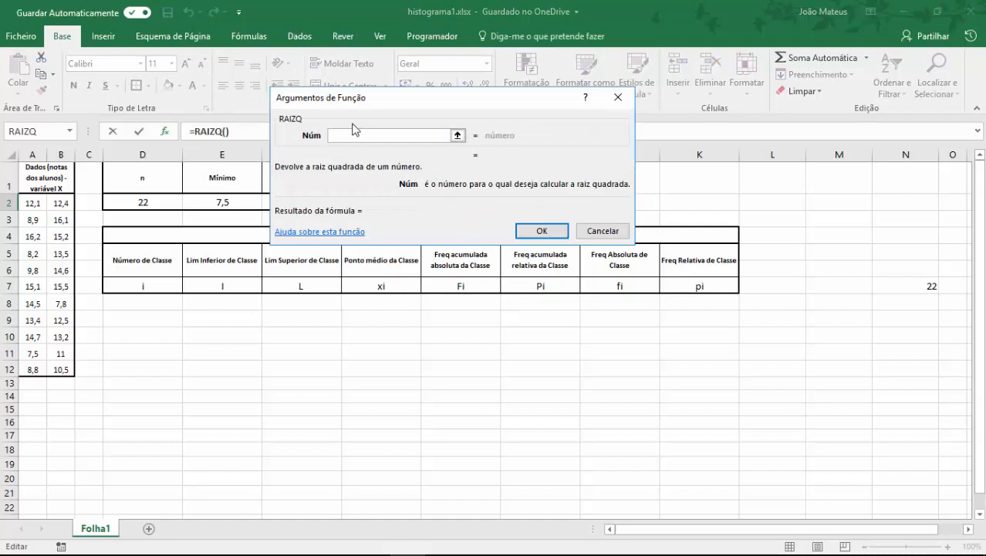
left_click(146, 202)
left_click(542, 230)
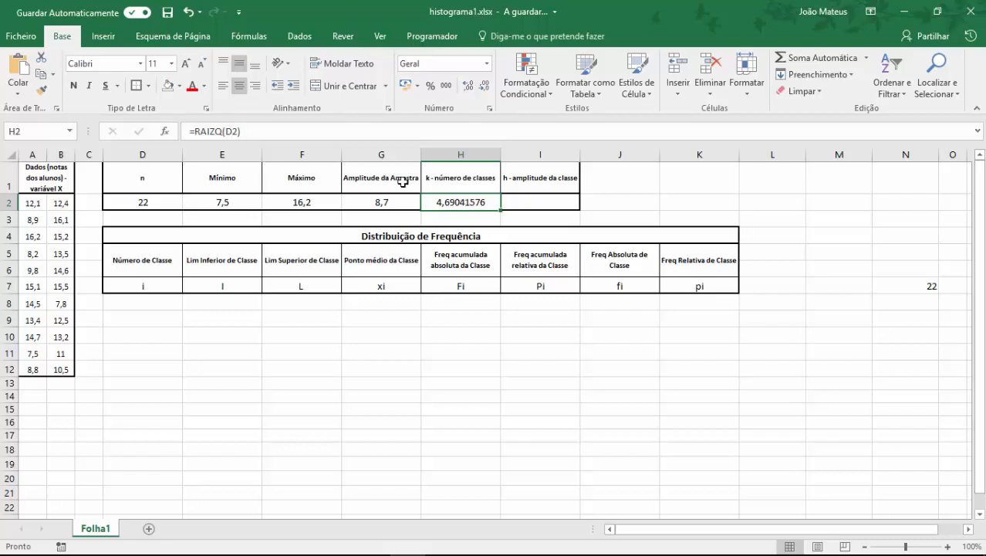
Round the number of classes in H2 up to a whole number with the formula =ARRED.PARA.CIMA(RAIZQ(D2);0).
left_click(196, 132)
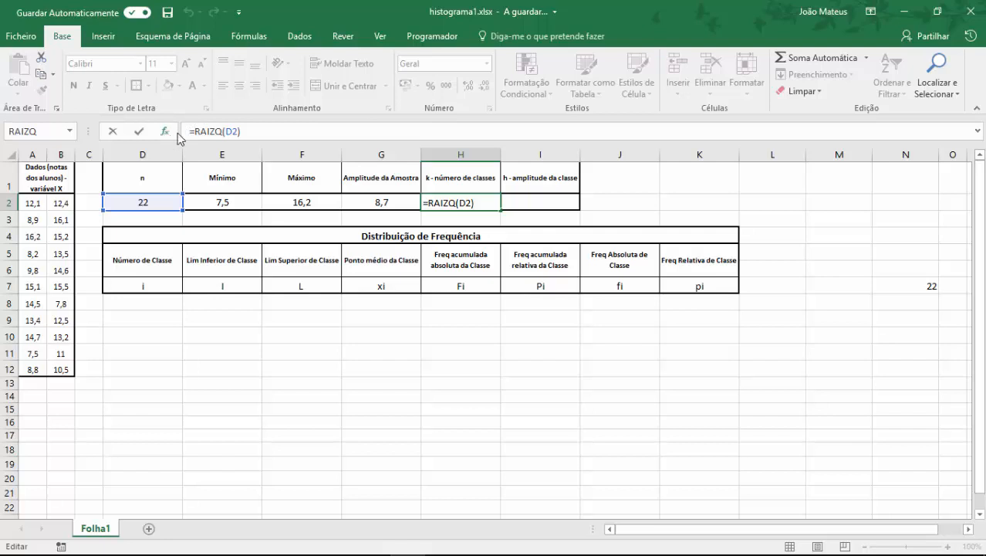
type("arred")
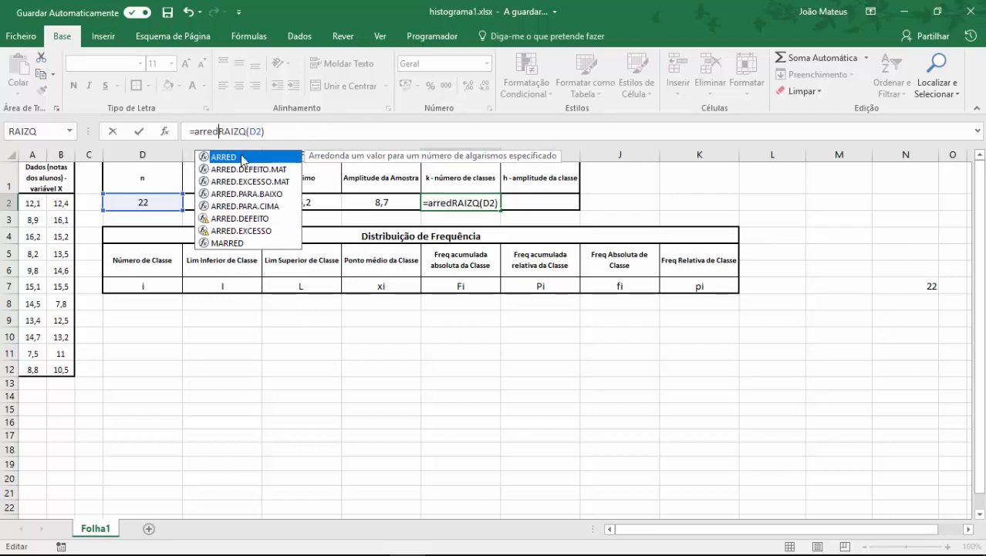
double_click(248, 207)
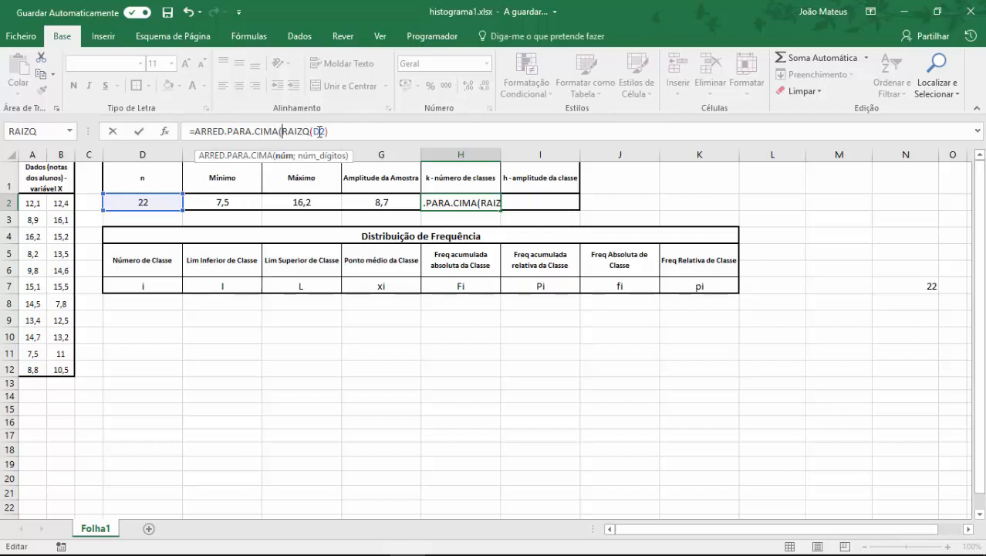
left_click(404, 131)
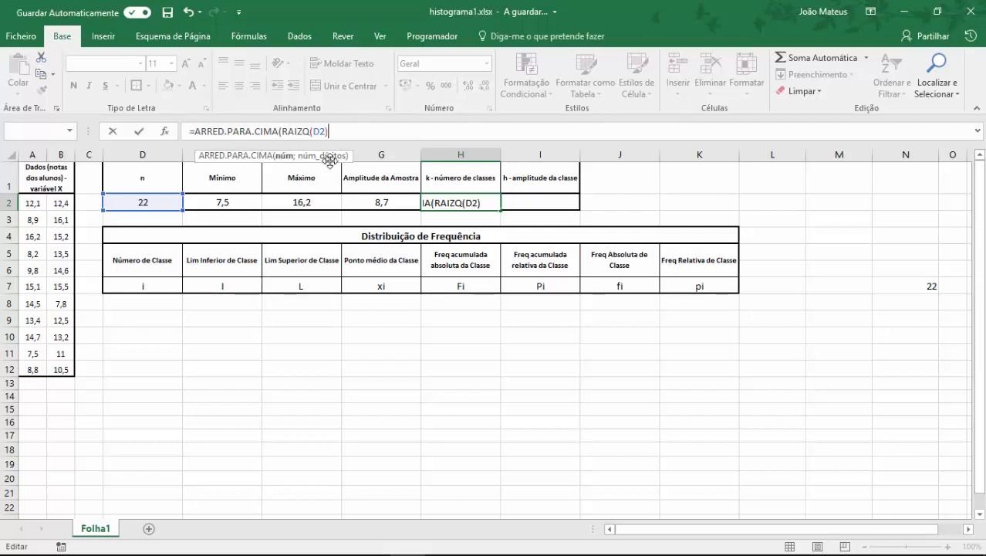
type(";0)")
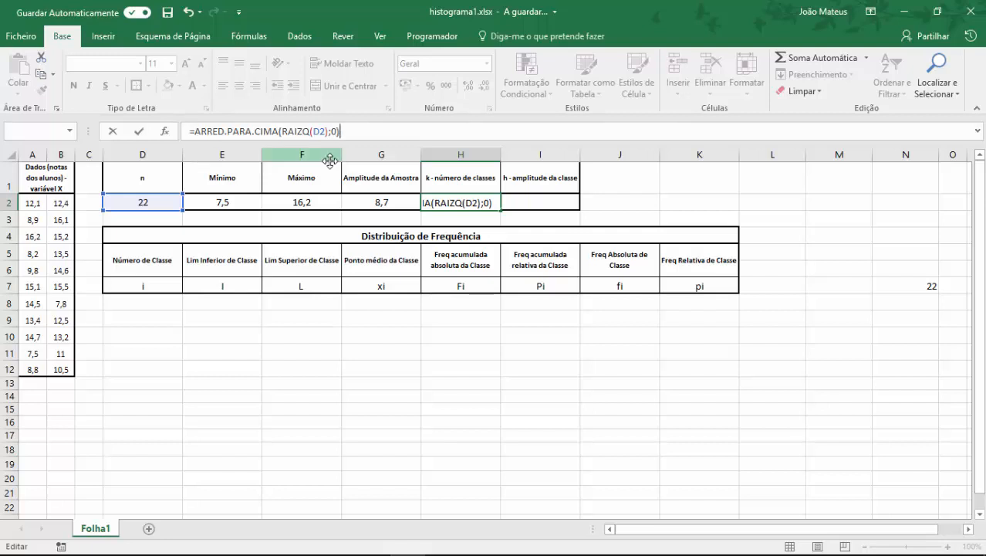
key("Return")
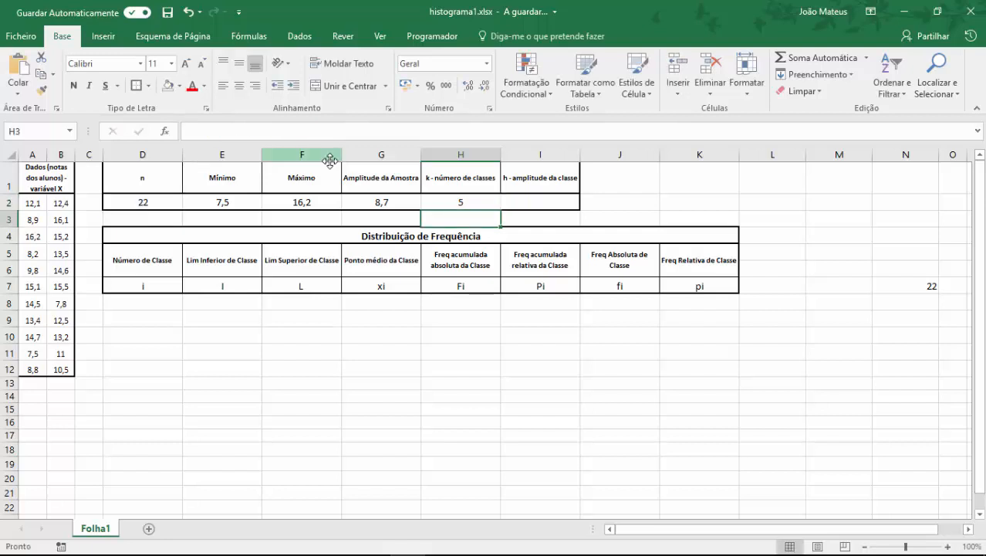
left_click(478, 203)
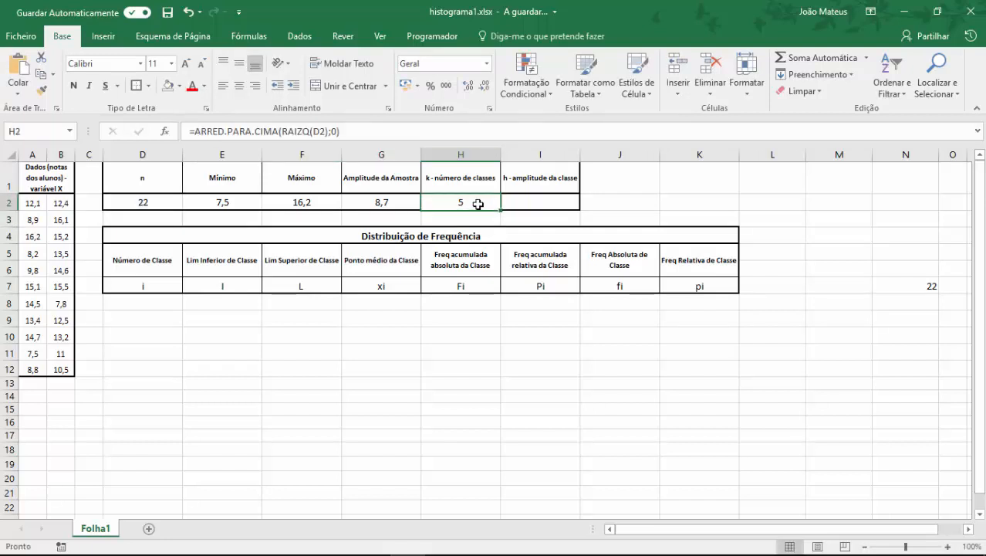
Calculate the class amplitude in cell I2 with the formula =G2/H2.
left_click(548, 202)
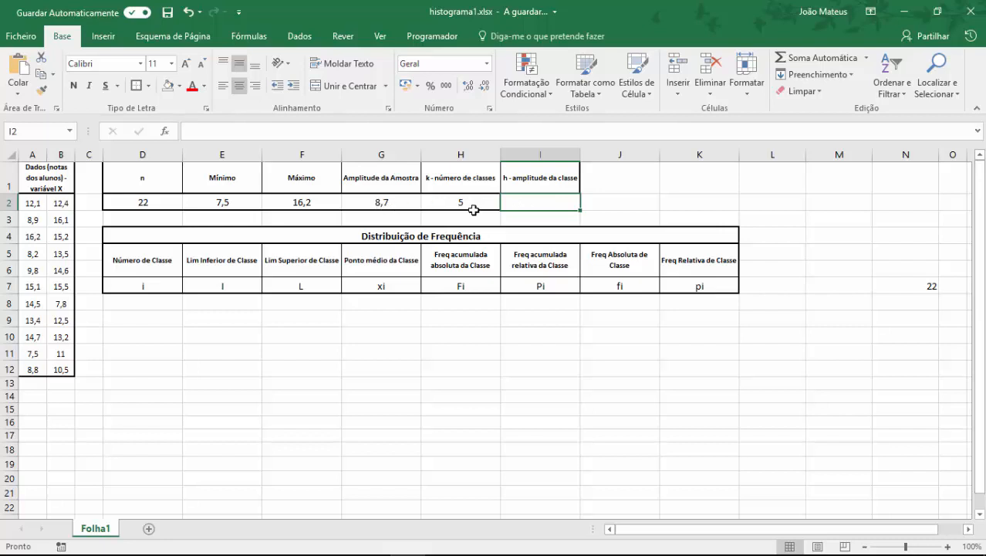
double_click(544, 200)
type("=")
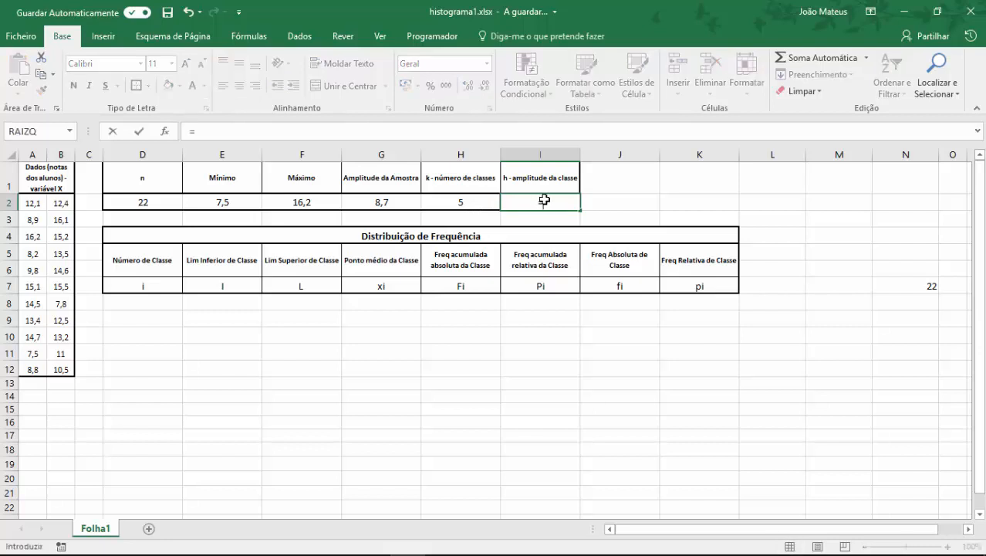
left_click(369, 205)
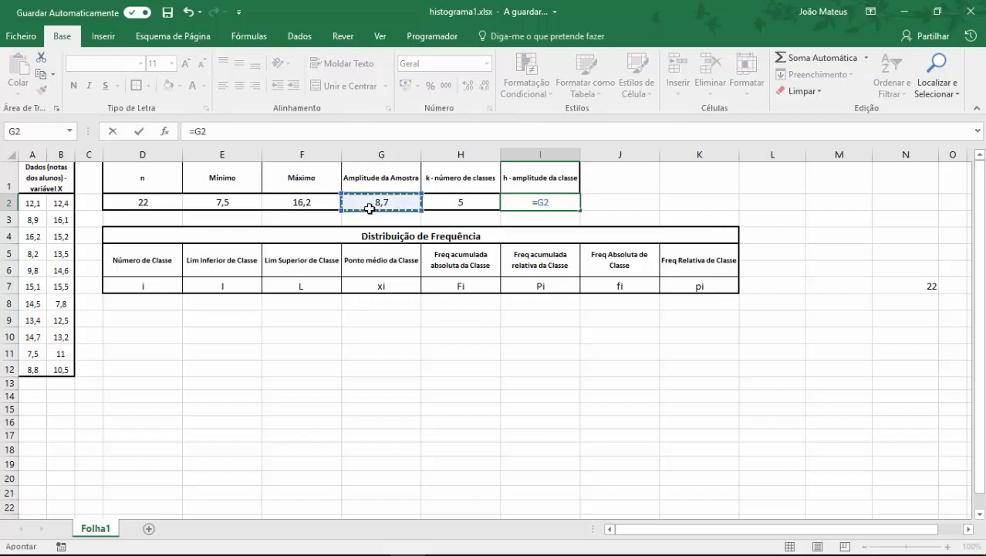
type("/")
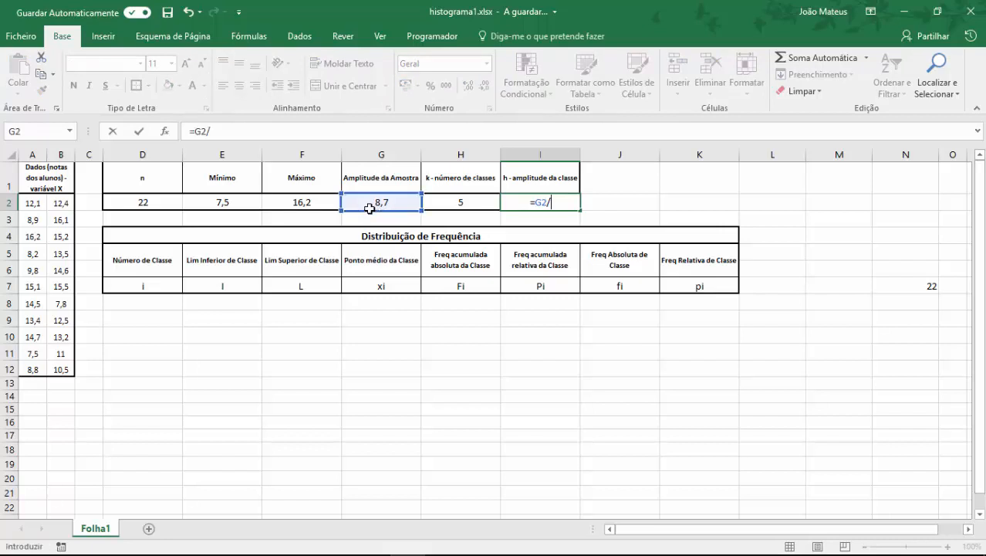
left_click(468, 206)
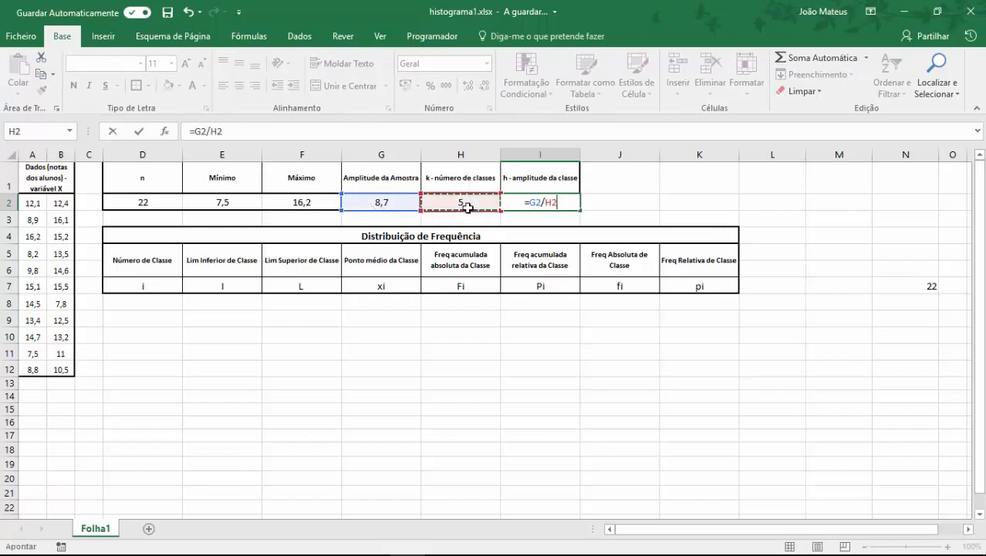
key("Return")
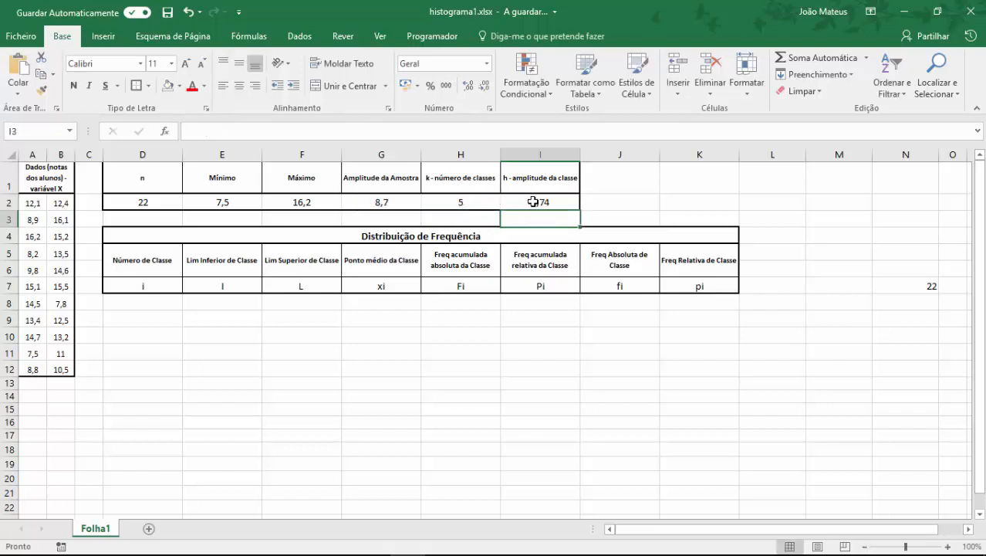
Round the class amplitude in I2 up to one decimal place with the formula =ARRED.PARA.CIMA(G2/H2;1).
left_click(534, 202)
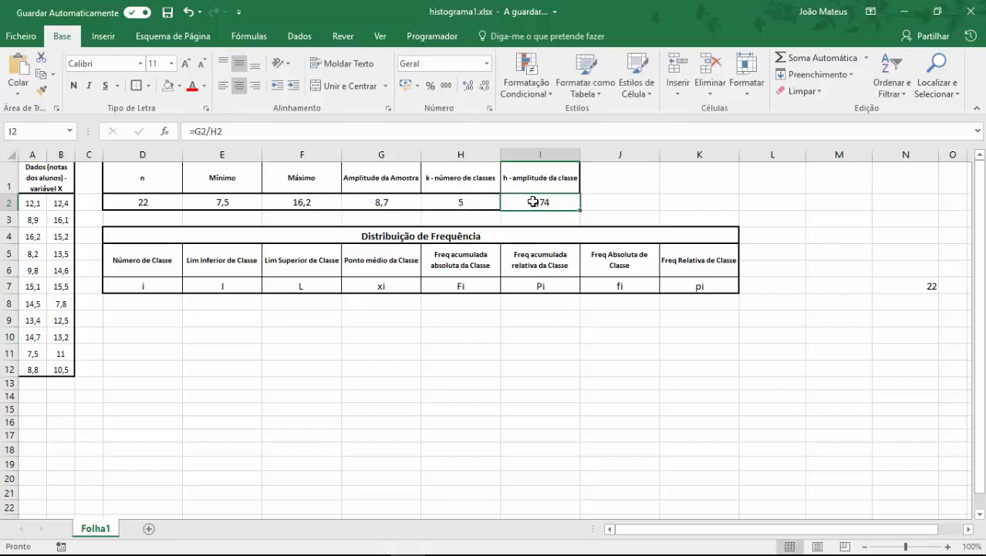
left_click(198, 131)
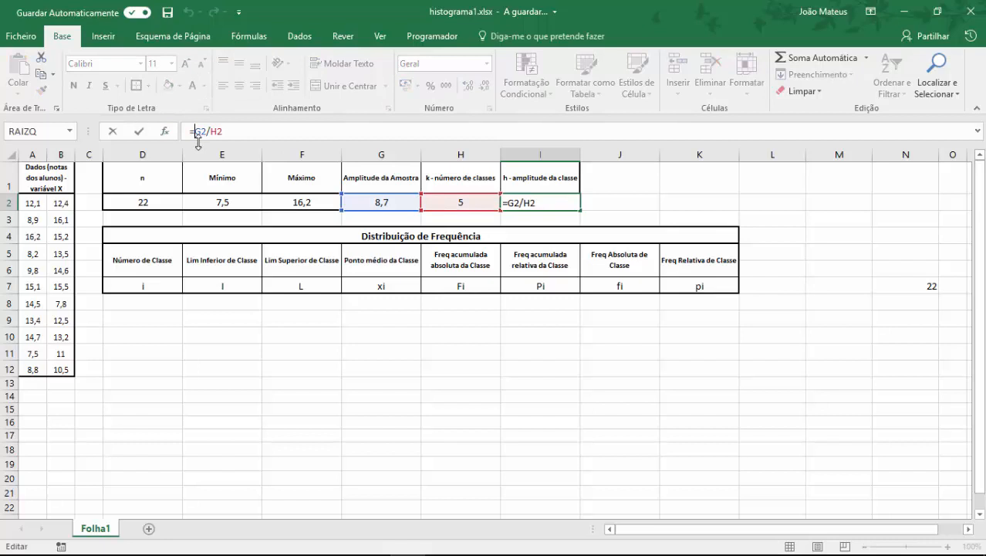
type("arred")
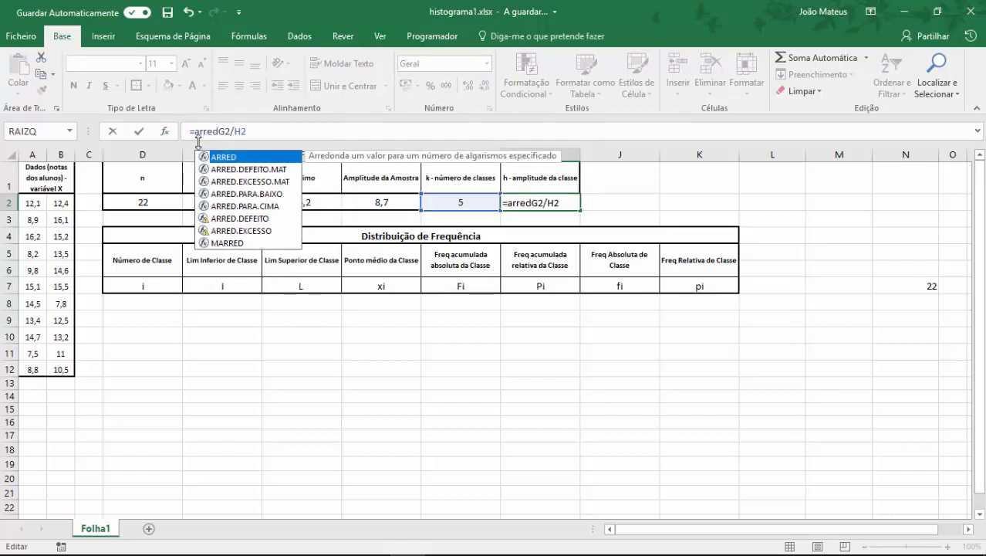
left_click(239, 207)
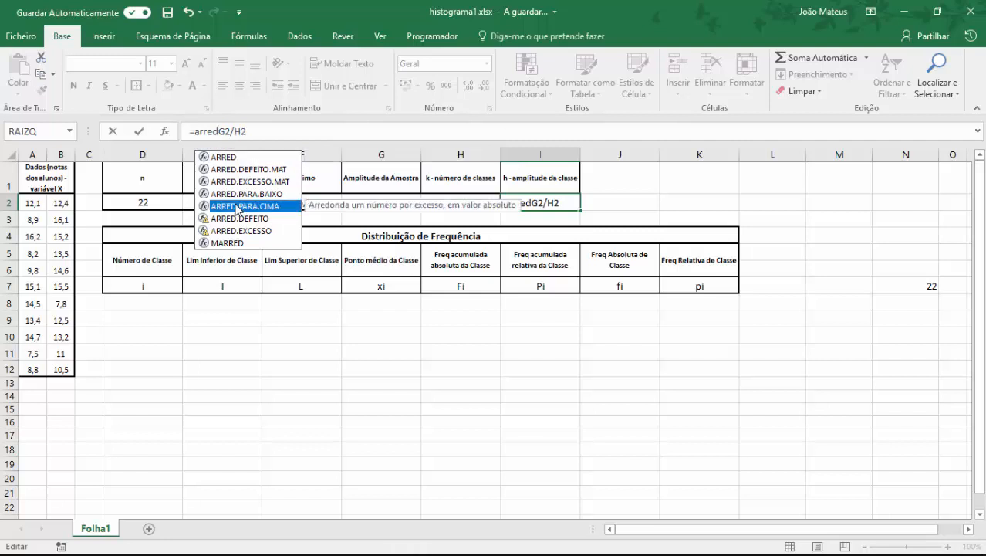
double_click(238, 206)
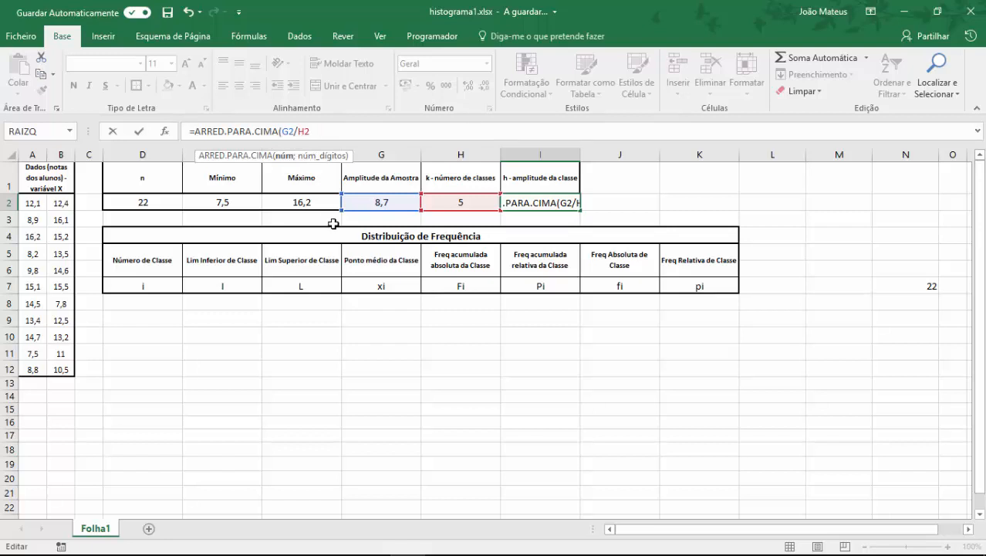
type(";1")
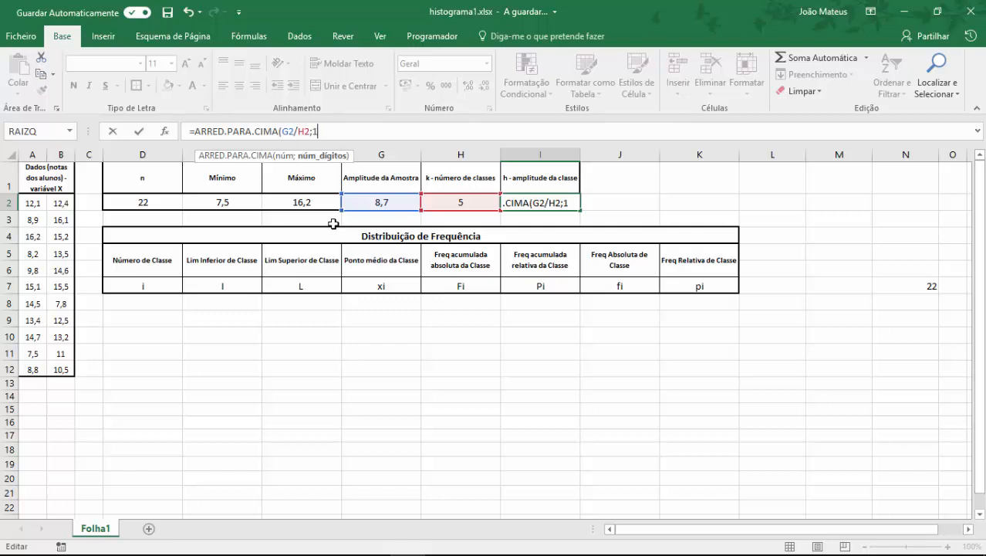
type(")")
key("Return")
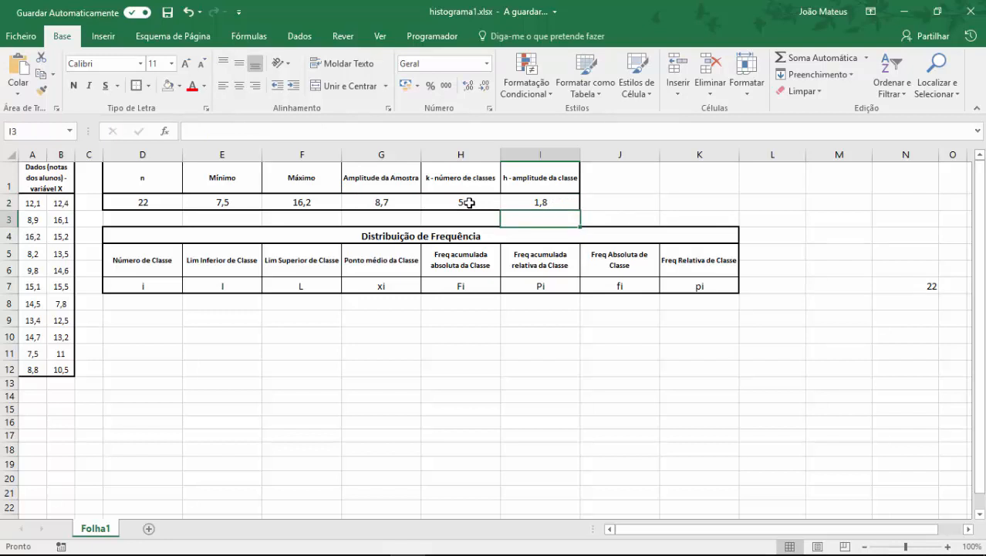
Number the classes 1 to 5 in D9:D13, entering 1 and 2 and extending the series, with row 8 left blank.
left_click(164, 317)
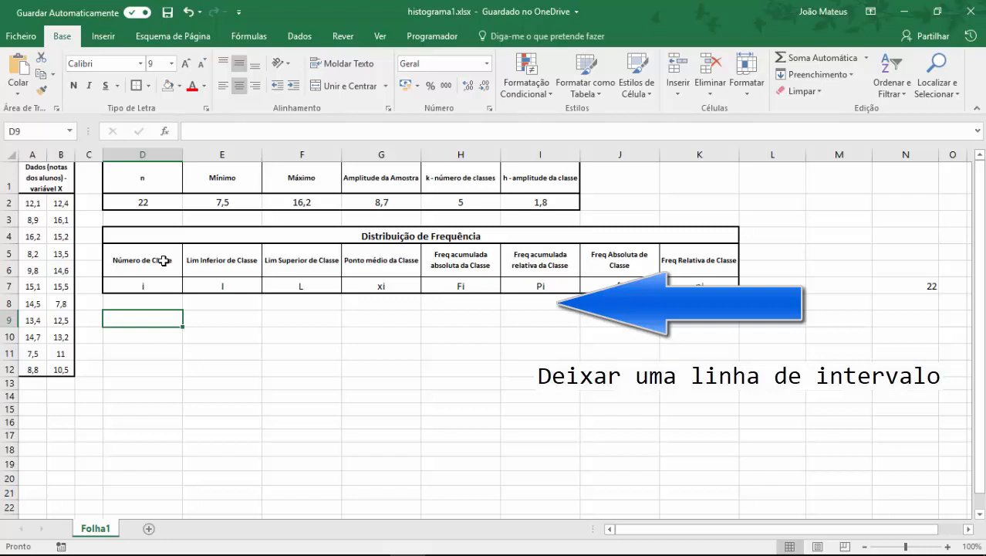
type("1")
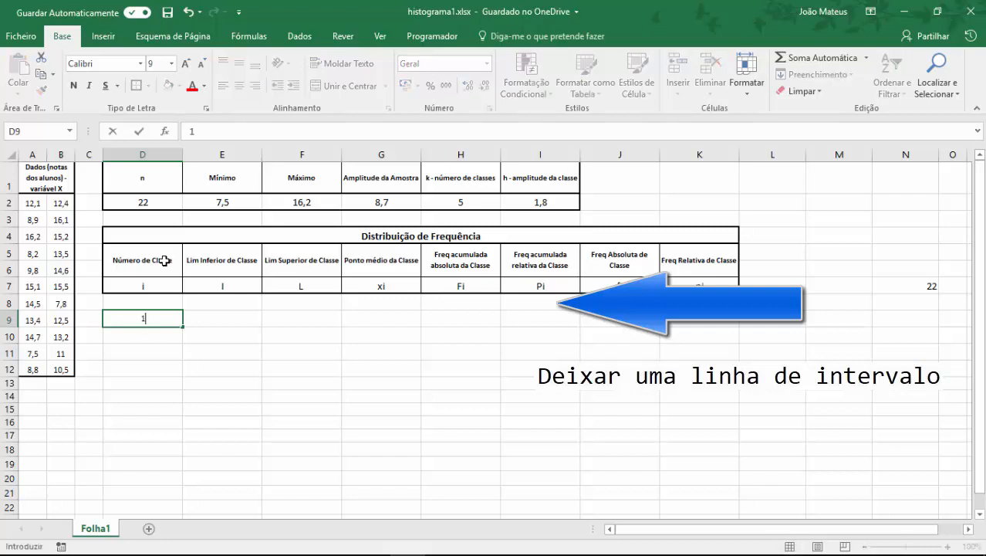
key("Return")
type("2")
key("Return")
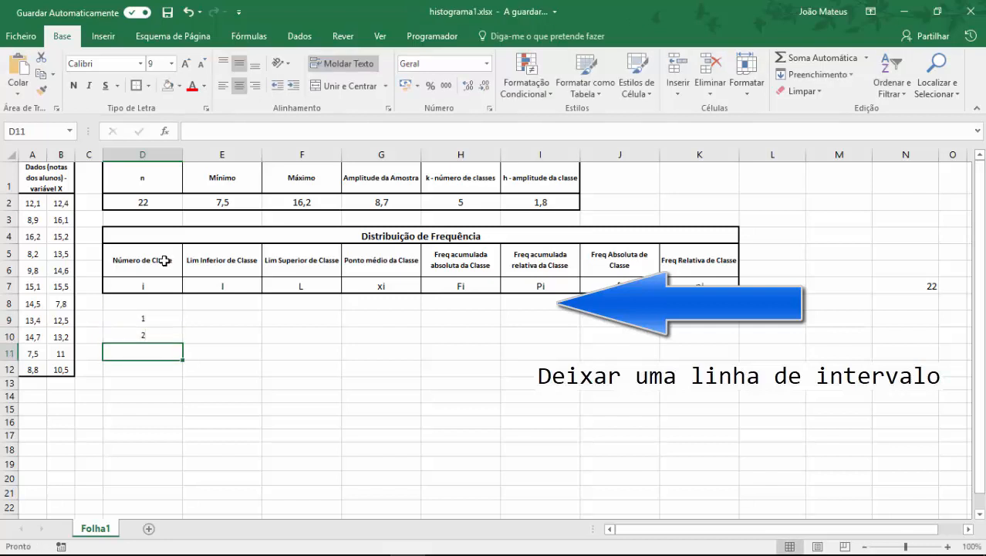
left_click_drag(153, 316, 151, 332)
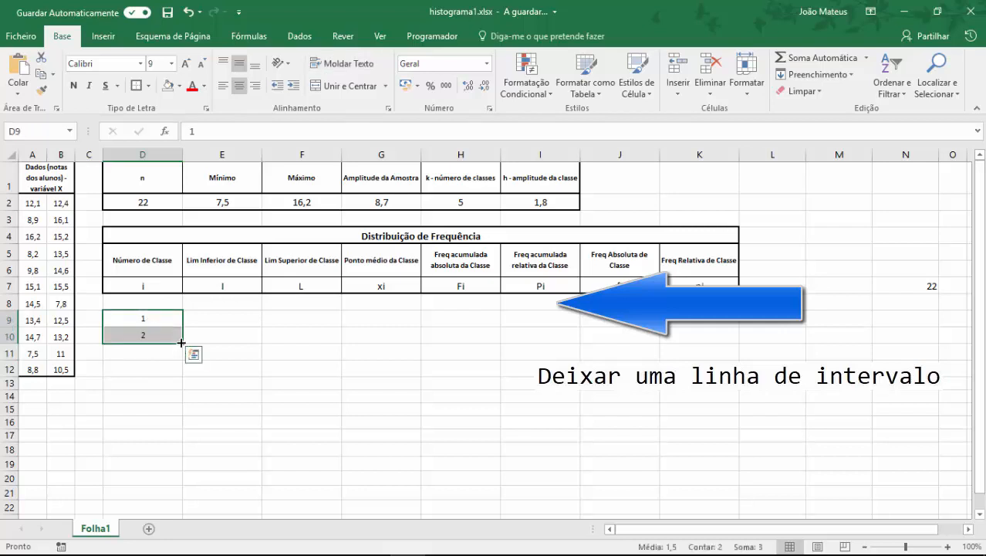
left_click_drag(183, 342, 177, 382)
key("Right")
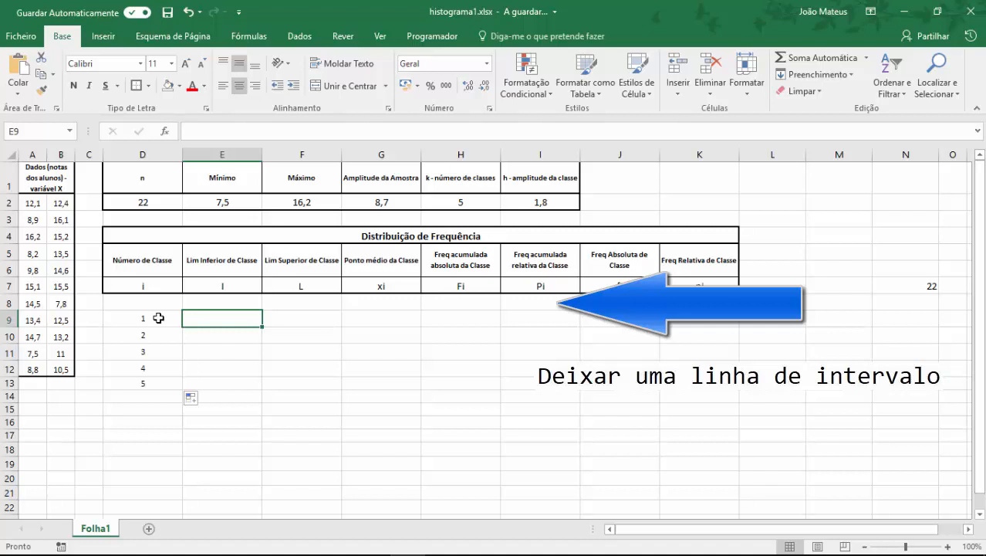
left_click_drag(158, 318, 168, 336)
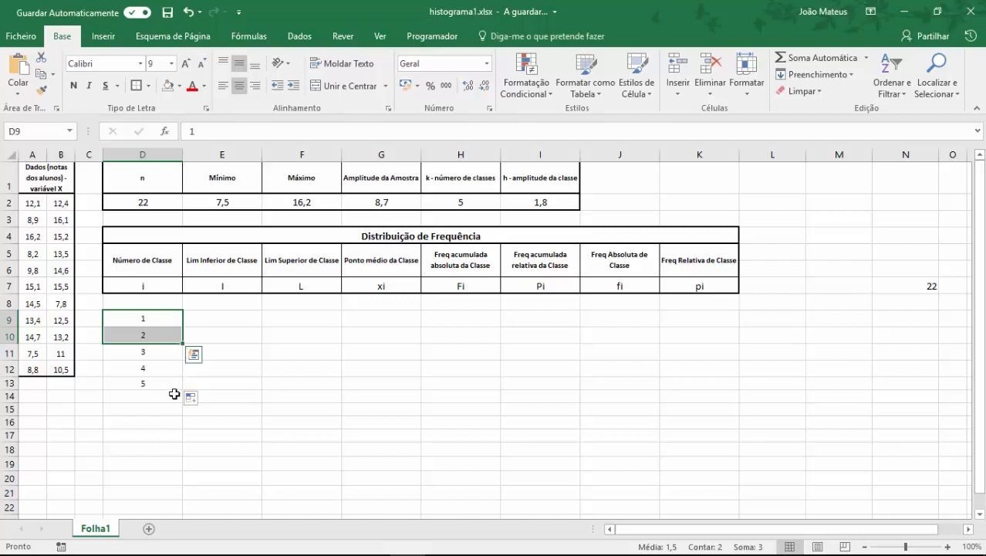
Set the lower limit of class 1 in E9 to the sample minimum with the formula =E2.
left_click(208, 319)
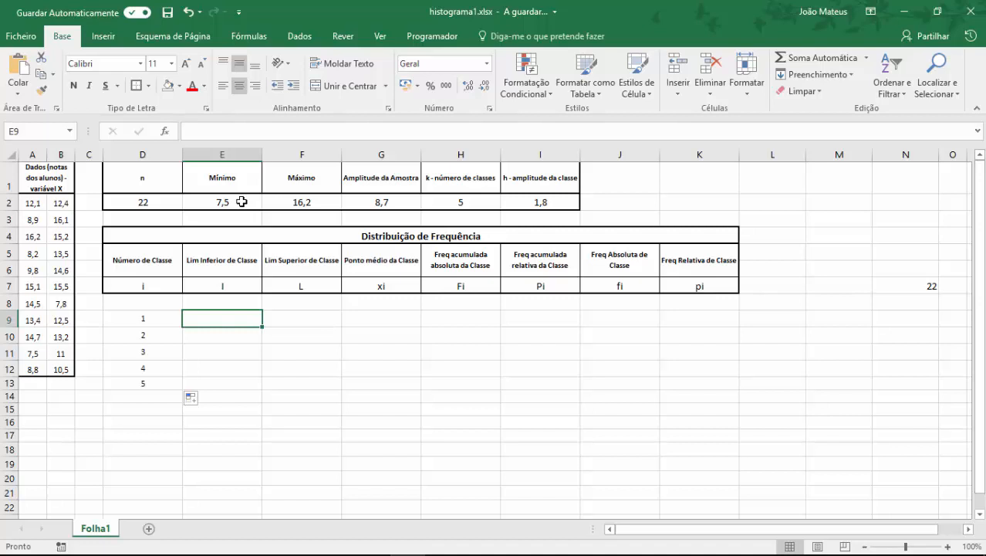
type("=")
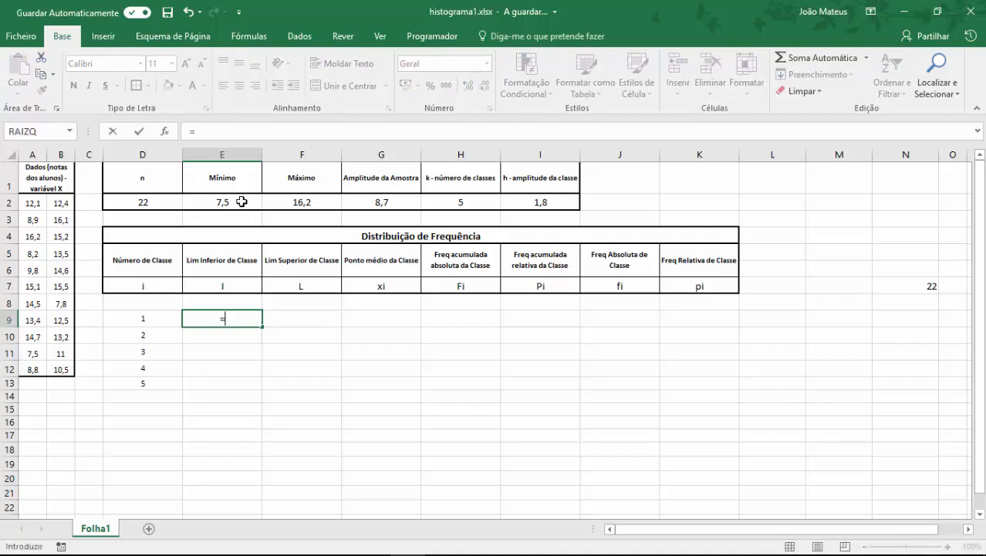
left_click(240, 201)
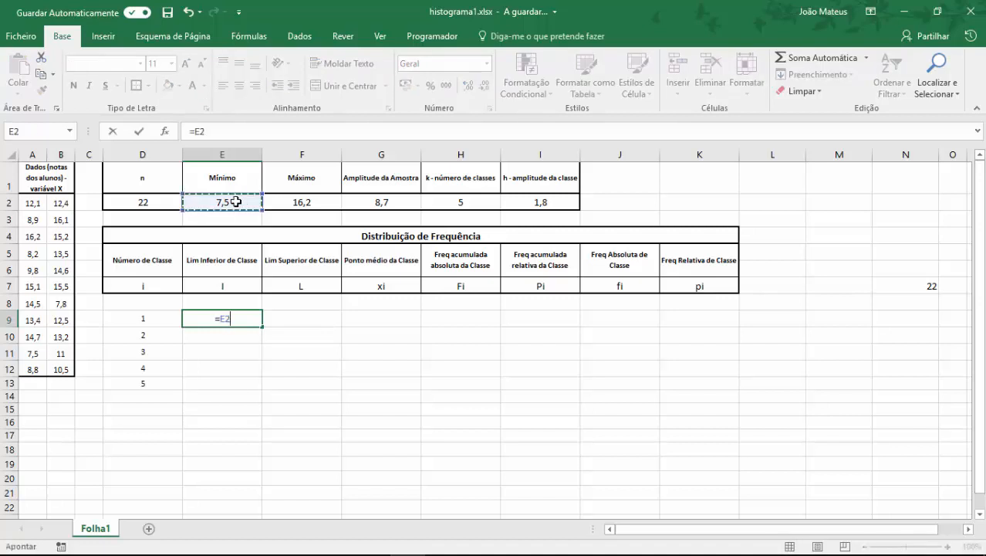
key("Return")
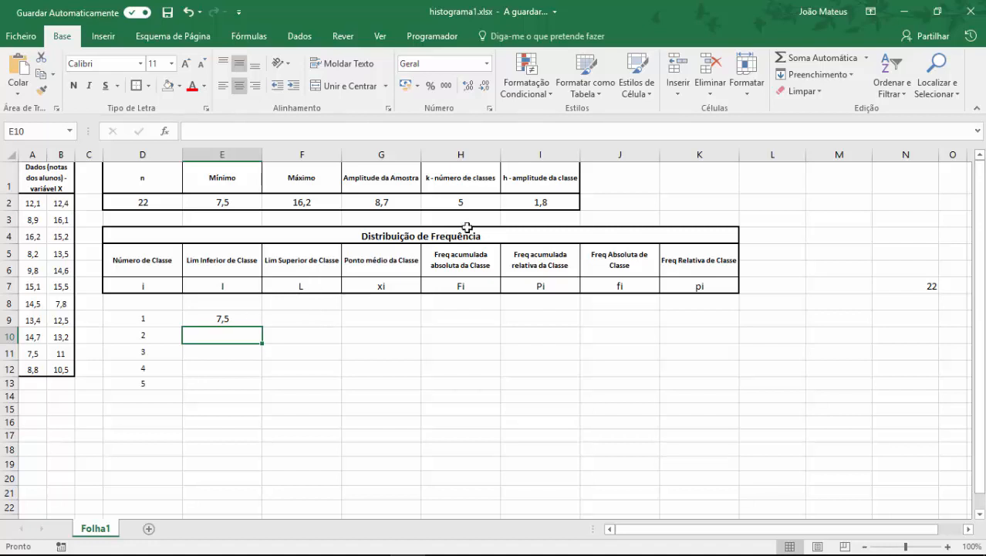
Calculate the upper limit of class 1 in F9 by adding the class amplitude in I2, as an absolute reference, to E9.
left_click(304, 321)
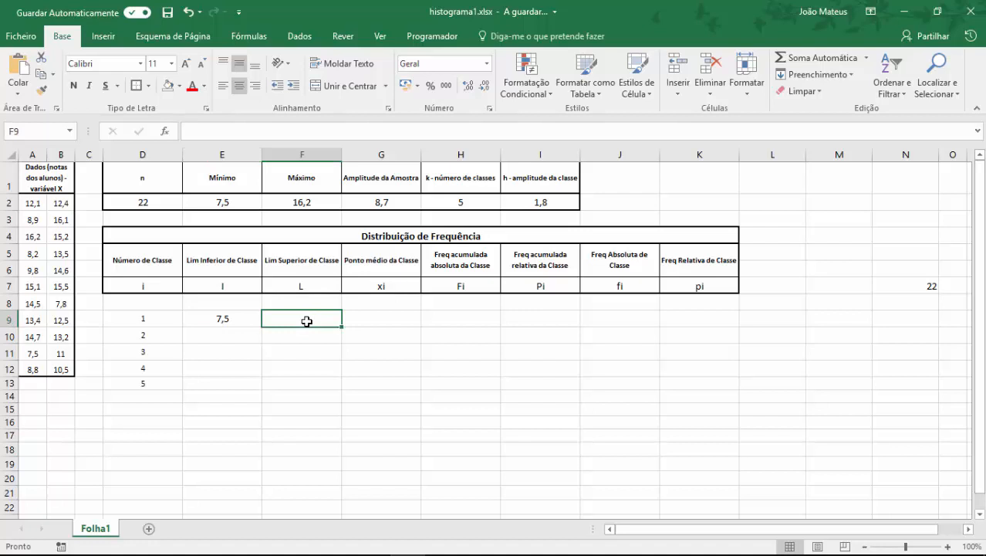
type("=")
left_click(231, 318)
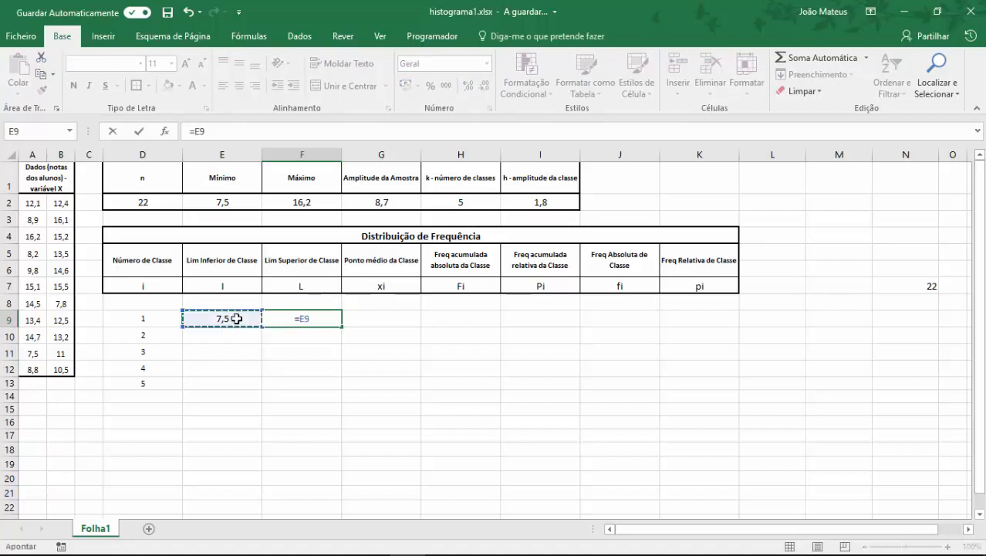
type("+")
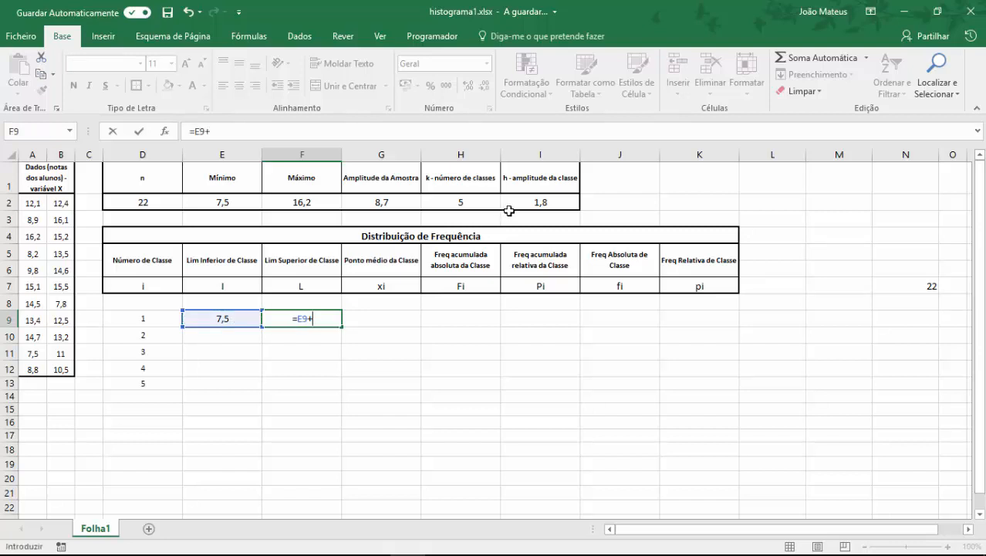
left_click(547, 203)
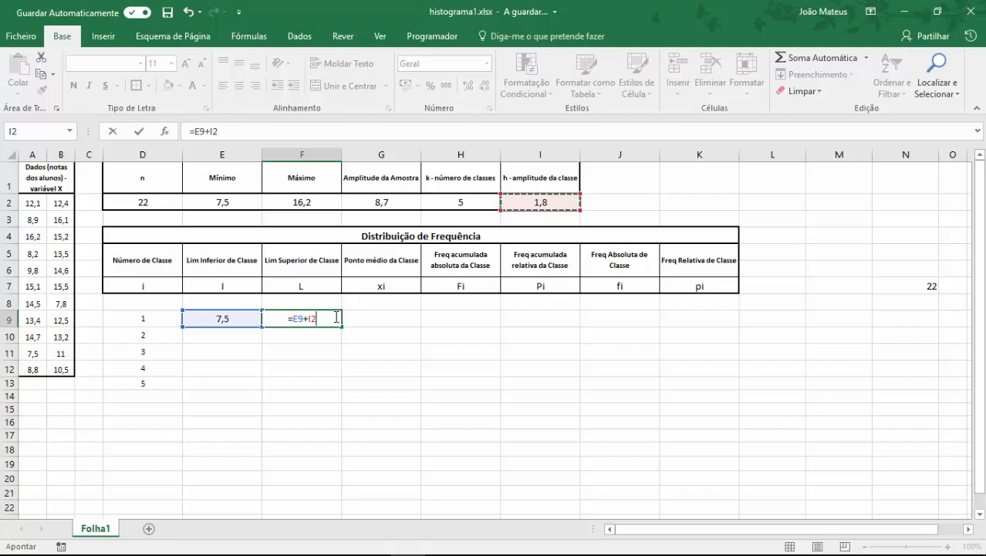
key("F4")
key("Return")
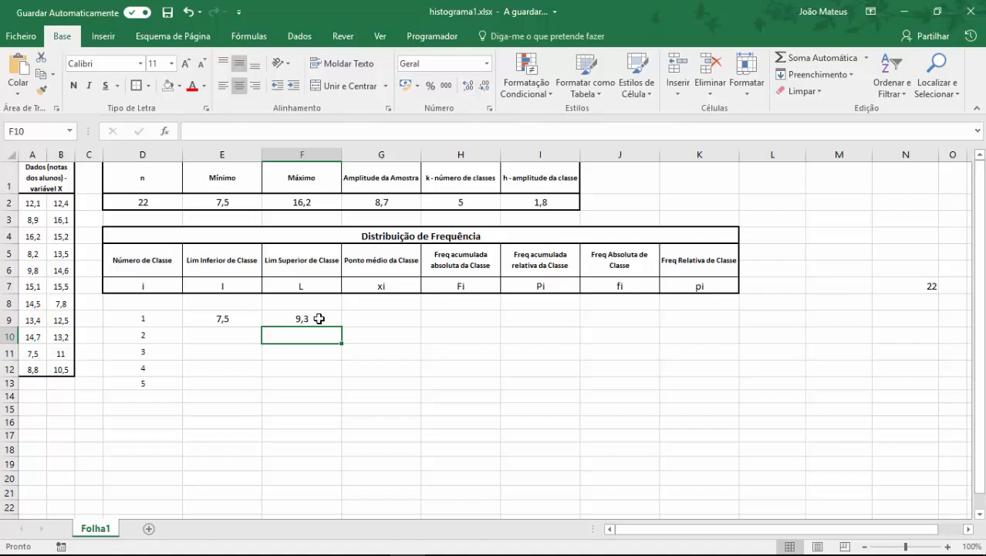
Copy the upper limit formula from F9 down through F13 for classes 2 to 5.
left_click(321, 318)
left_click_drag(342, 327, 344, 386)
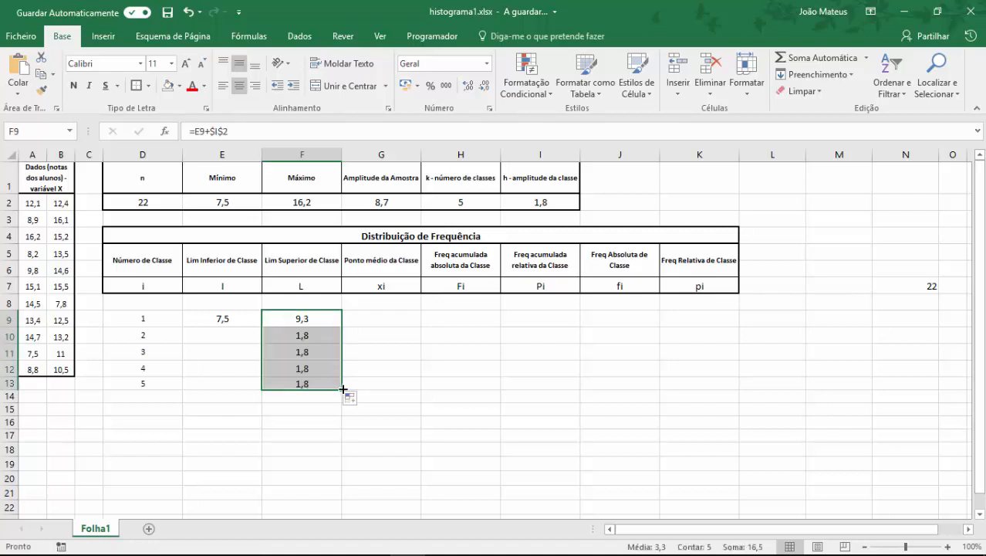
left_click(303, 335)
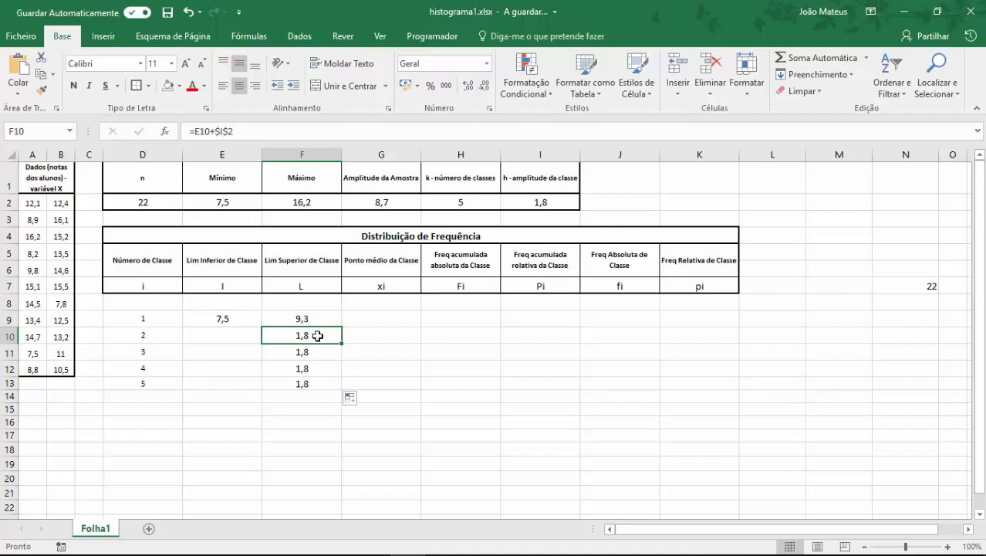
Set the lower limit of class 2 in E10 to the previous upper limit with =F9 and copy it down through E13.
left_click(222, 336)
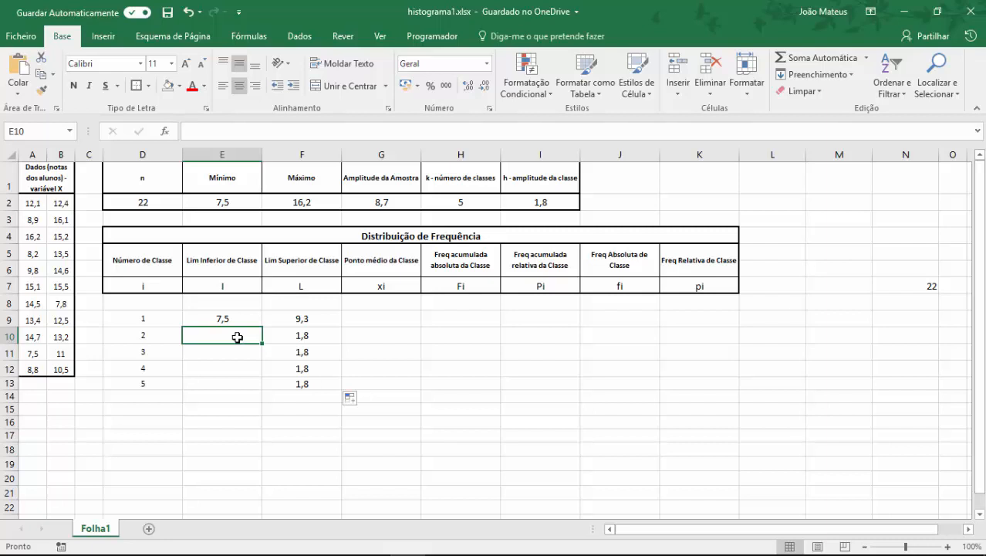
type("=")
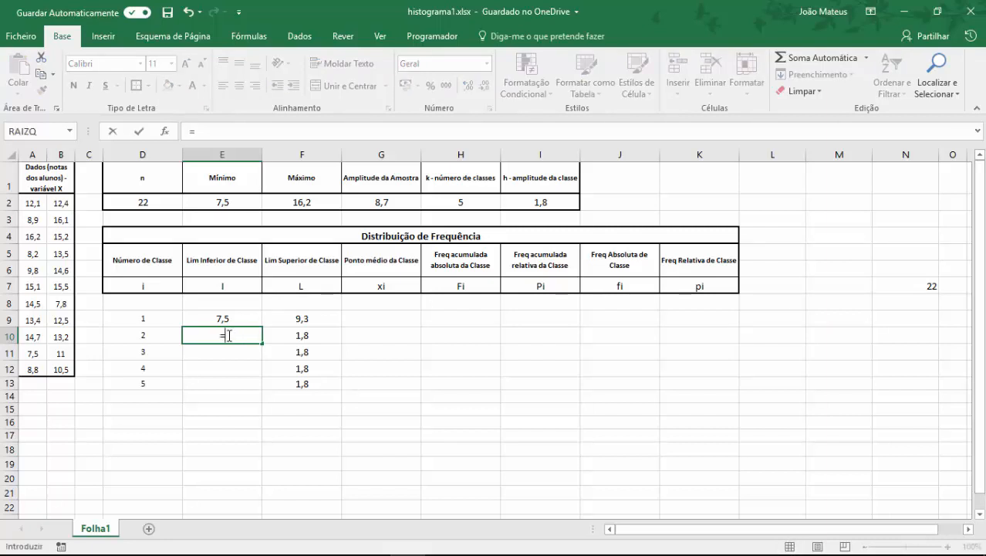
left_click(305, 318)
key("Return")
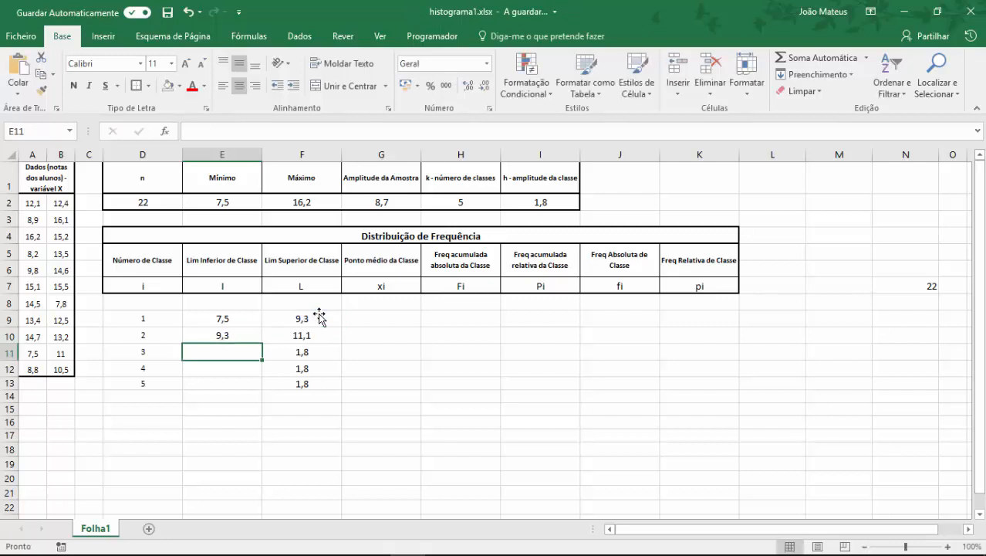
left_click(248, 336)
left_click_drag(260, 345, 262, 390)
left_click(287, 423)
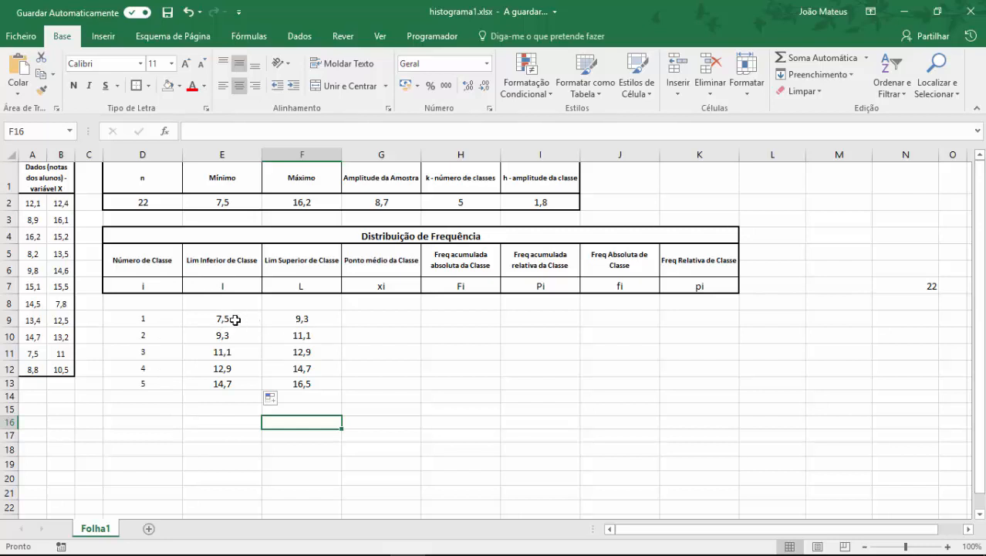
Calculate the midpoint of class 1 in G9 with the formula =MÉDIA(E9:F9) and copy it down through G13.
left_click(364, 320)
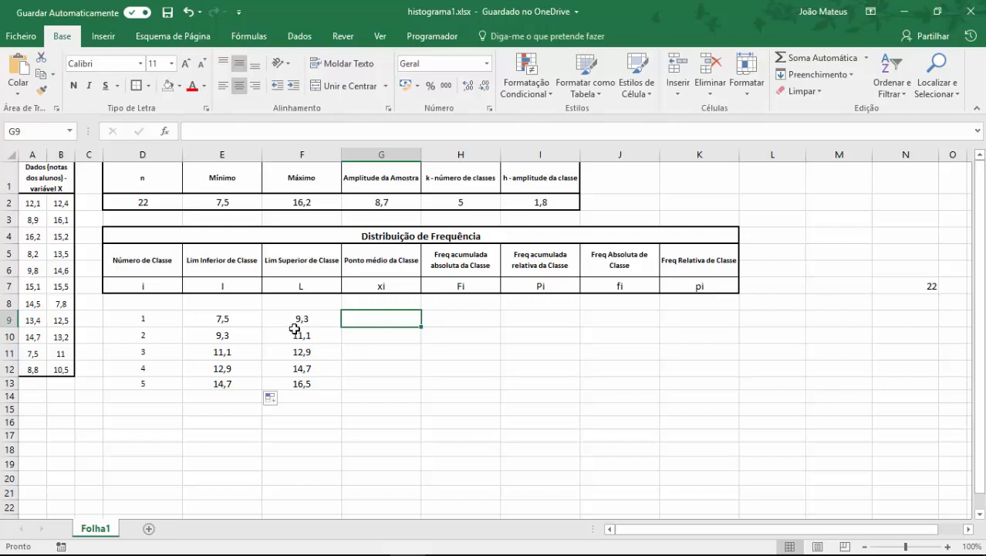
type("=")
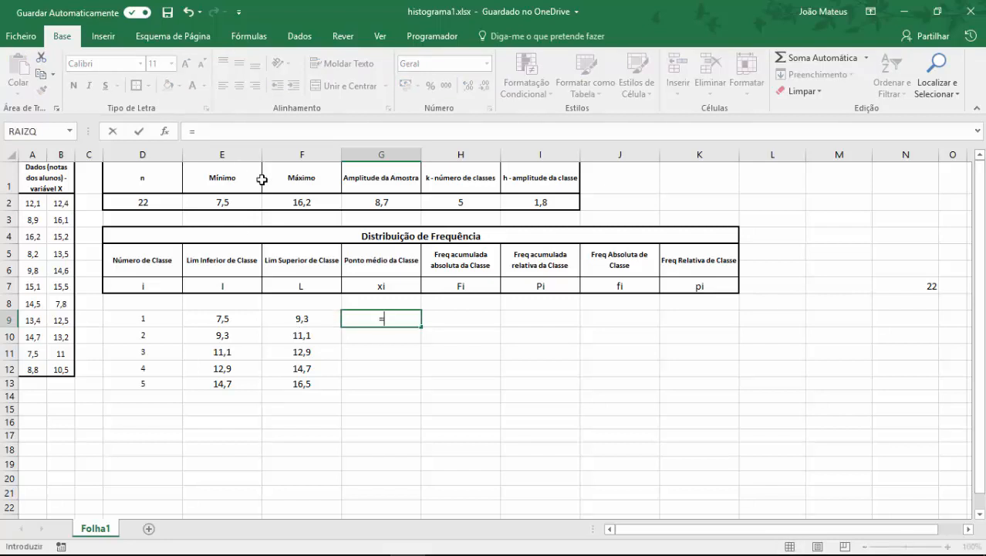
type("m")
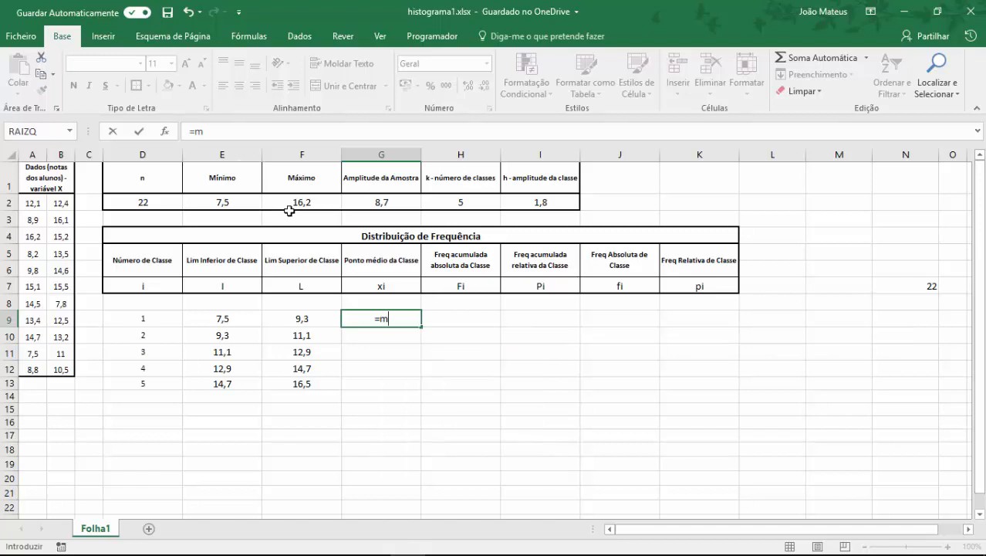
type("é")
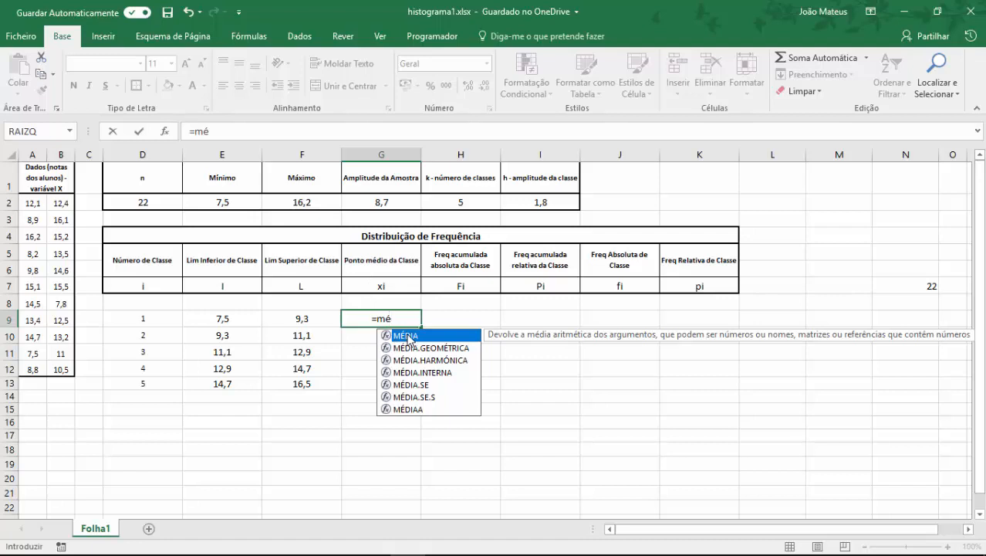
double_click(408, 336)
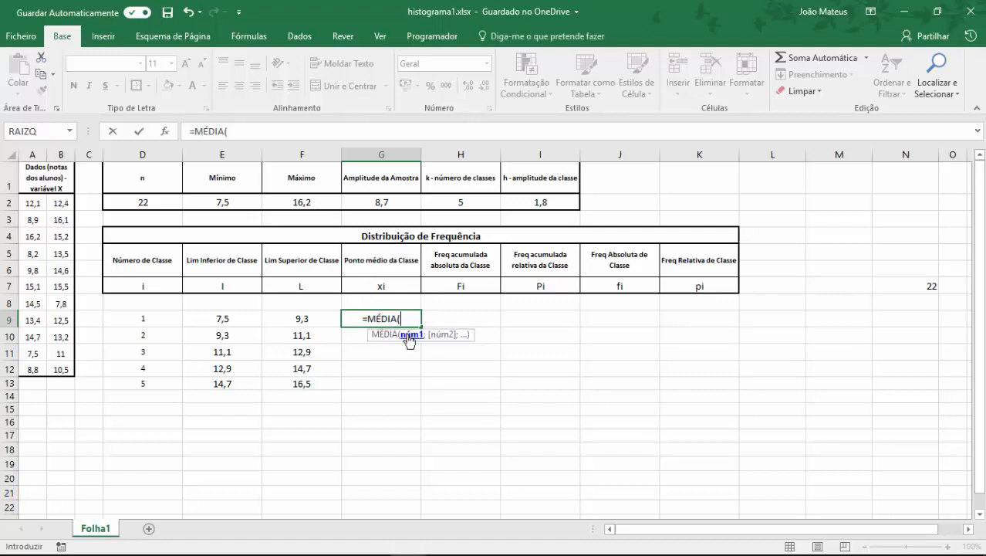
left_click(247, 328)
left_click_drag(247, 328, 292, 316)
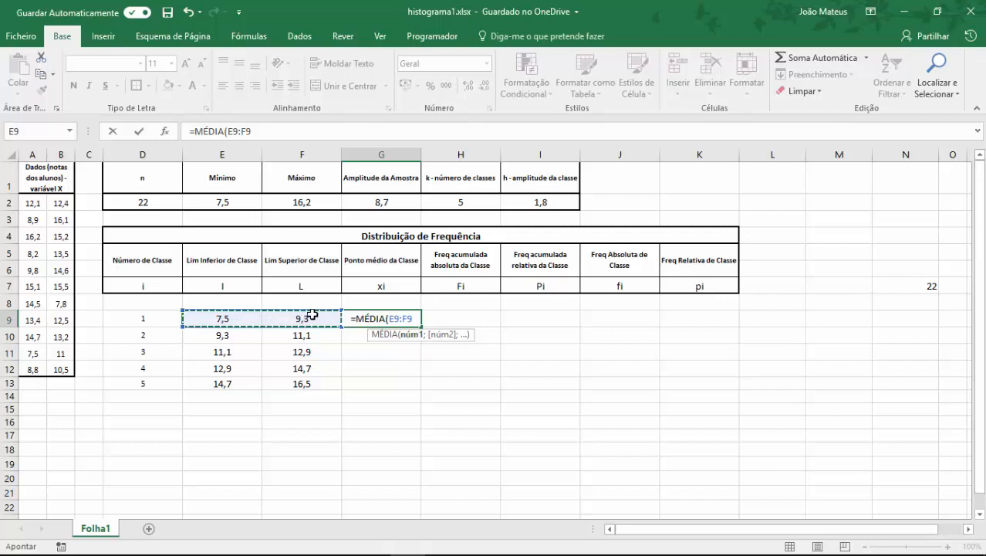
type(")")
key("Return")
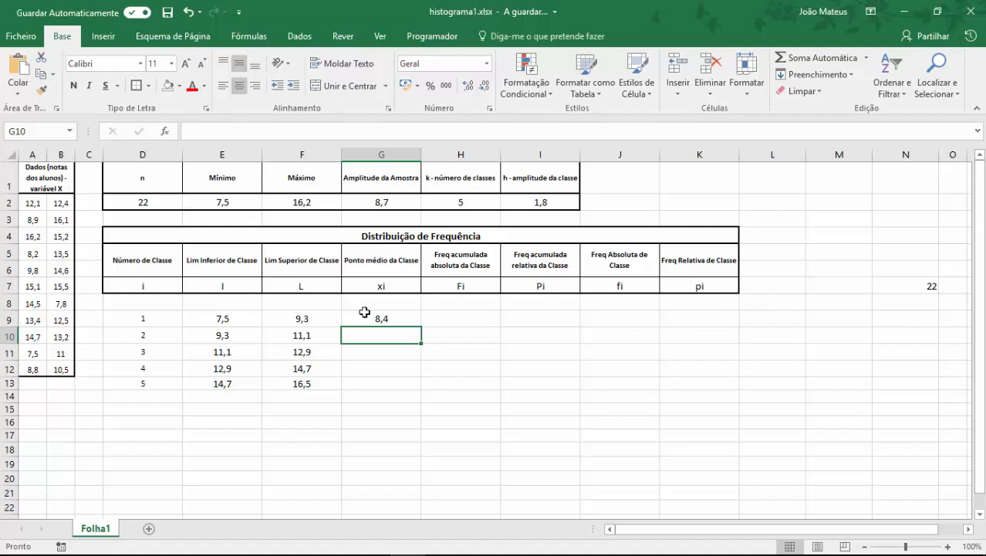
left_click(392, 321)
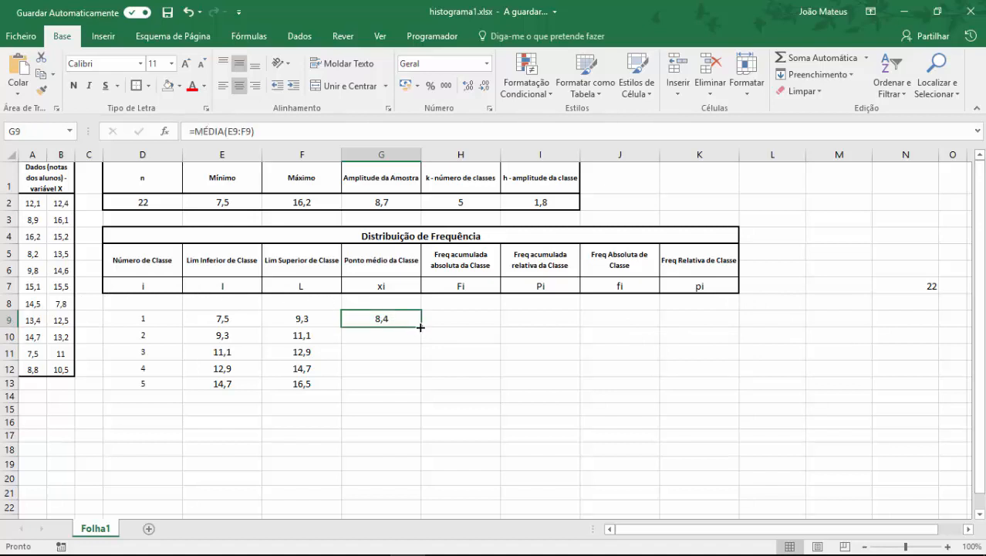
left_click_drag(419, 327, 419, 388)
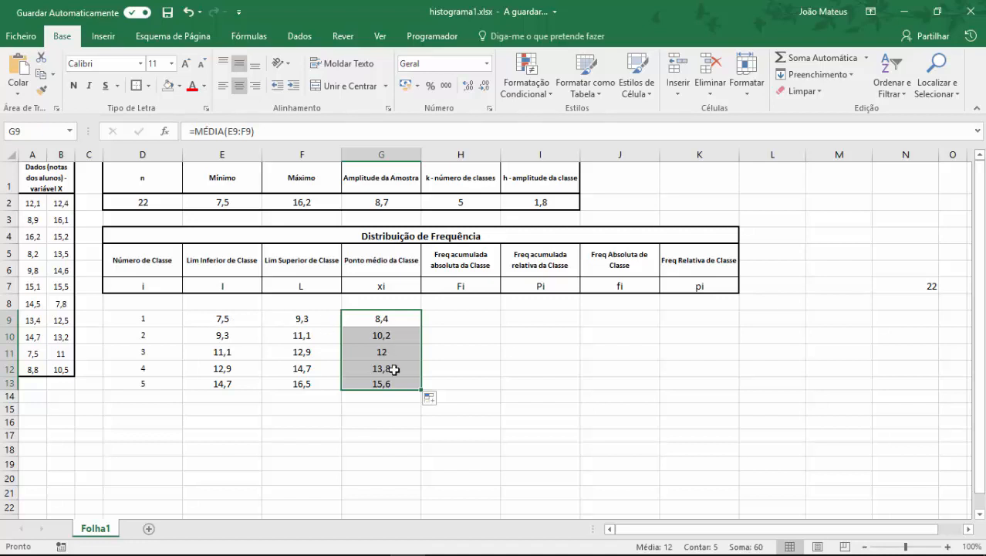
Format the class midpoints in G9:G13 to show one decimal place.
left_click(390, 317)
left_click_drag(383, 322, 387, 379)
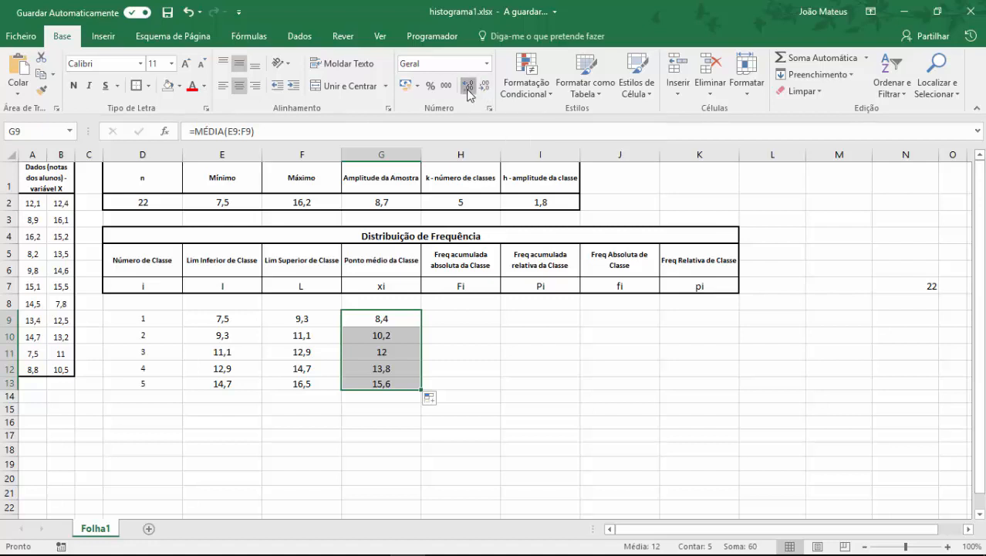
left_click(467, 89)
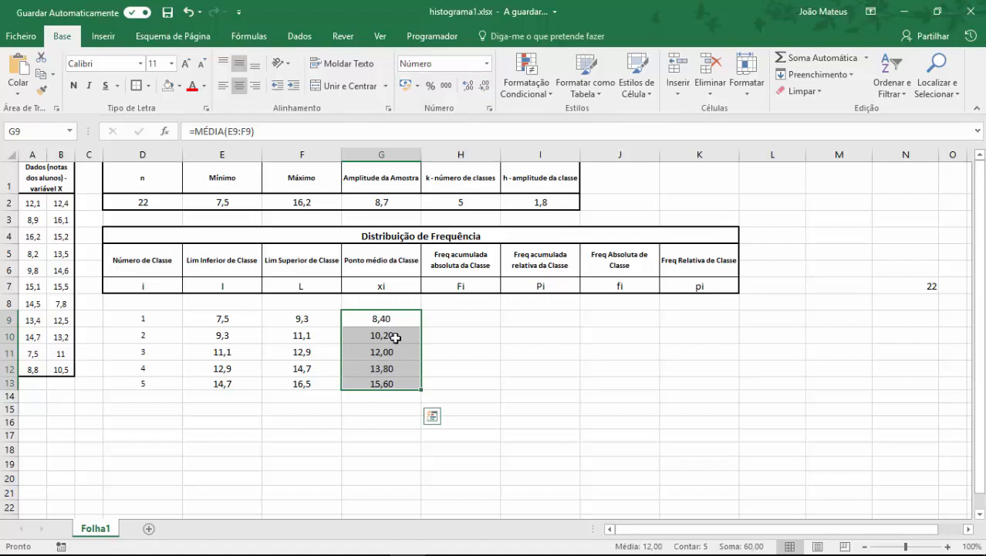
left_click(485, 88)
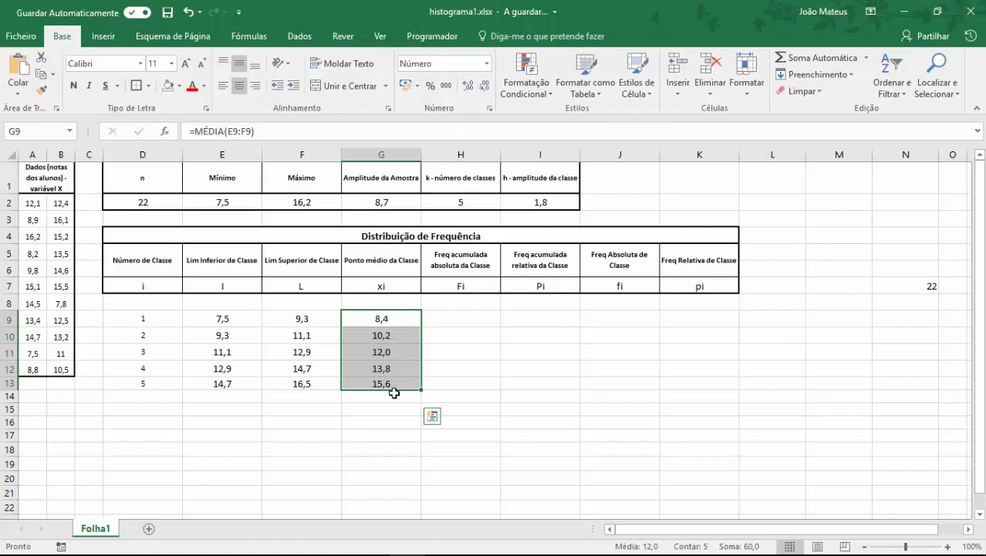
left_click(446, 321)
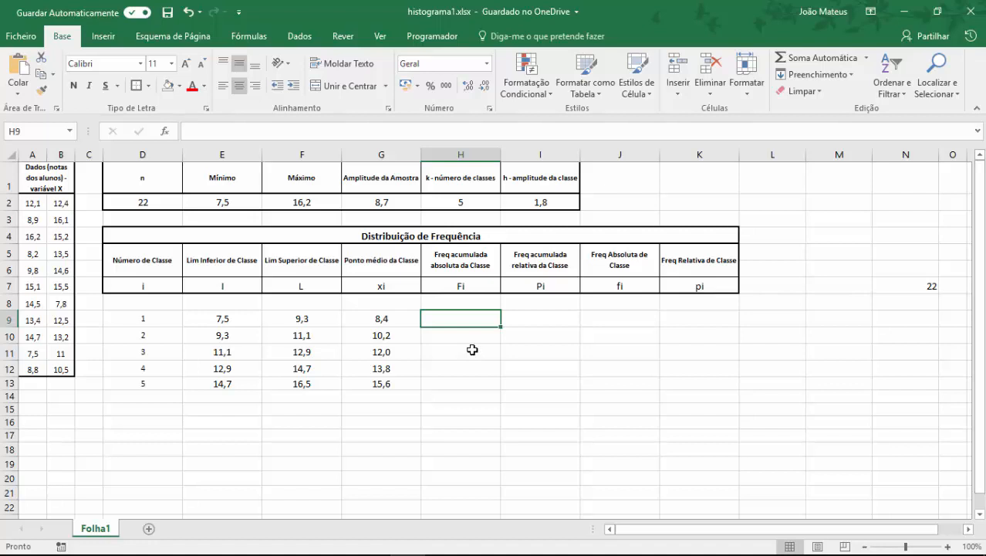
left_click(479, 368)
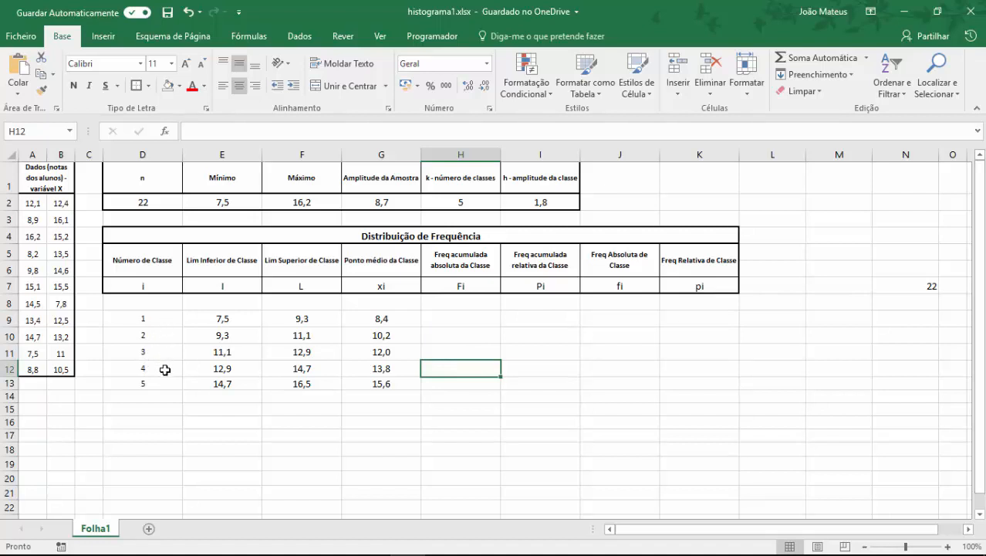
left_click(450, 325)
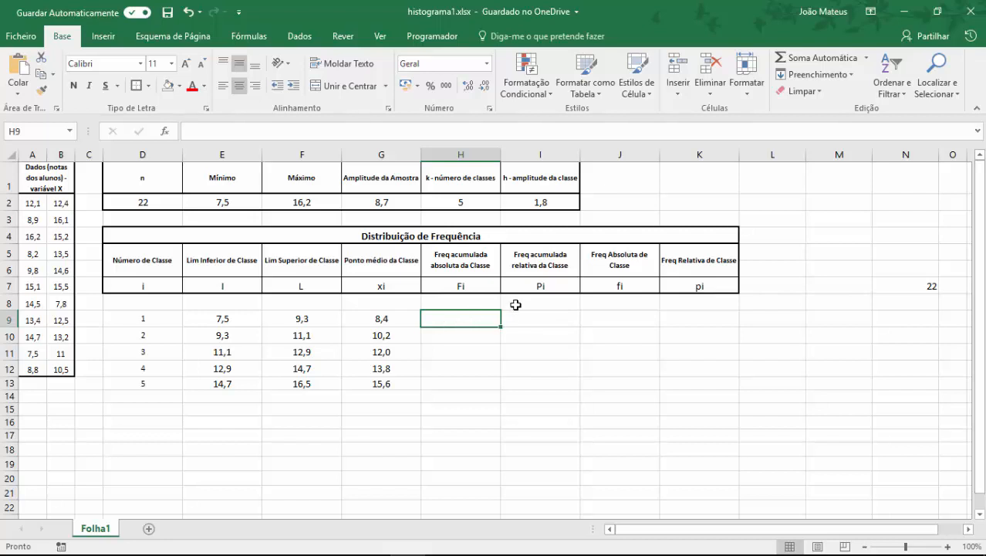
left_click(624, 319)
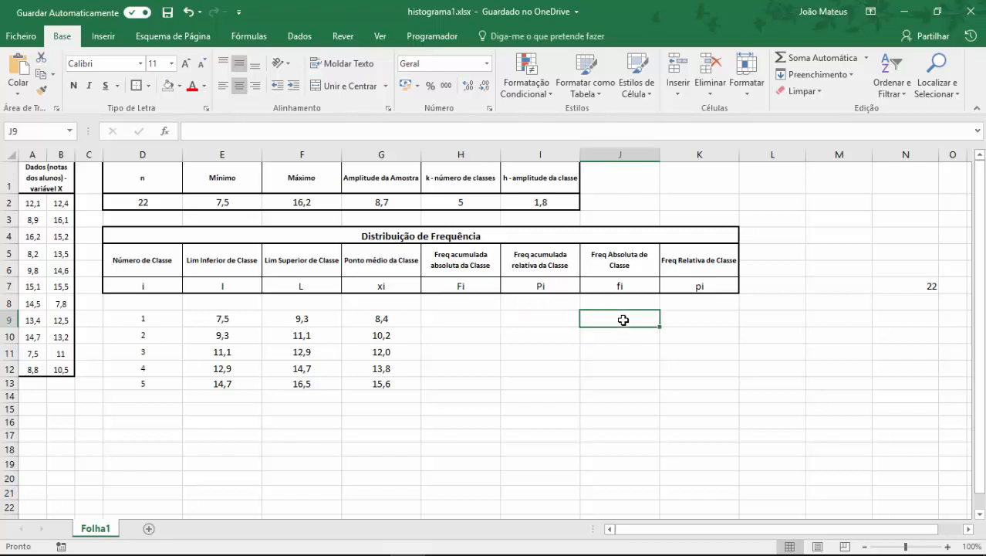
Count the grades below the upper limit of class 1 in H9 with the formula =CONTAR.SE(A2:B12;"<"&F9).
left_click(462, 321)
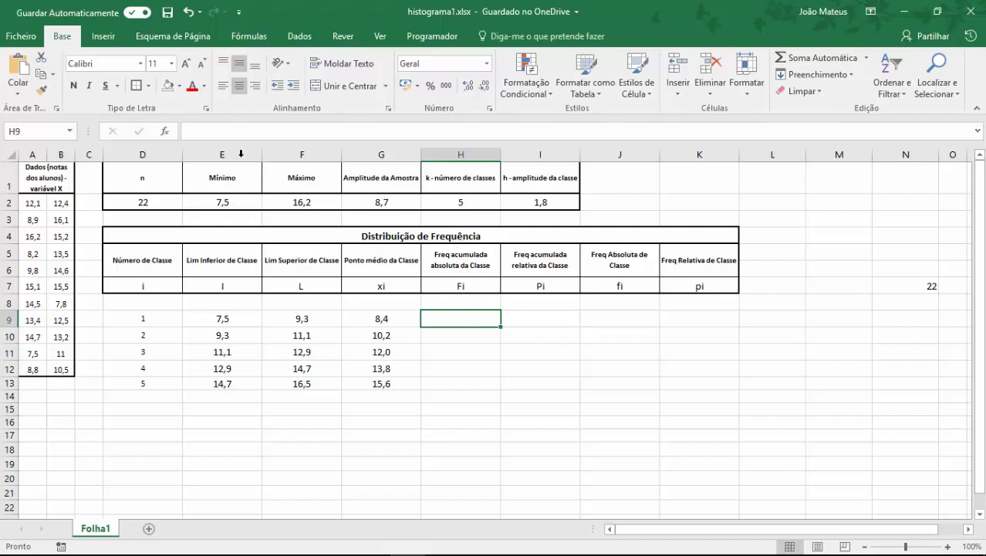
left_click(248, 130)
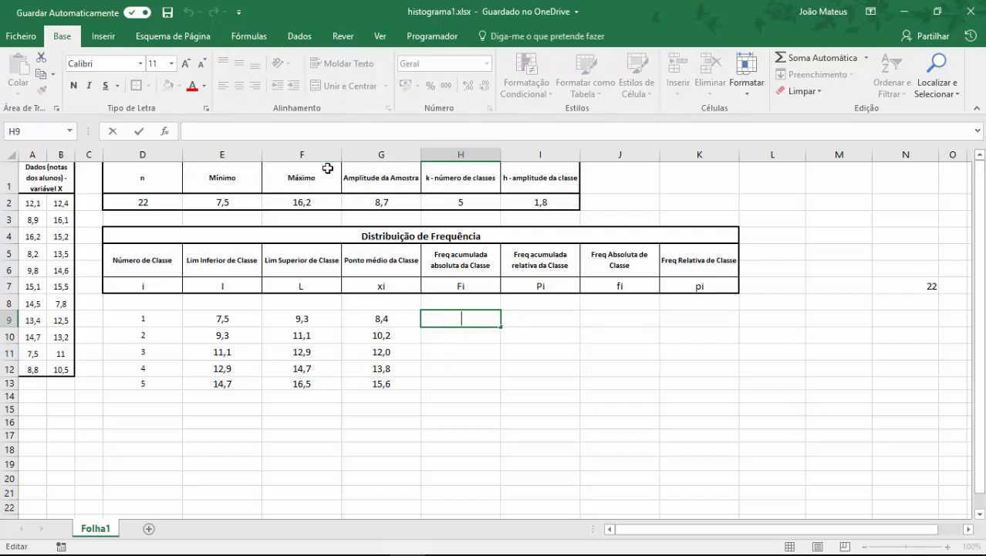
type("=cont")
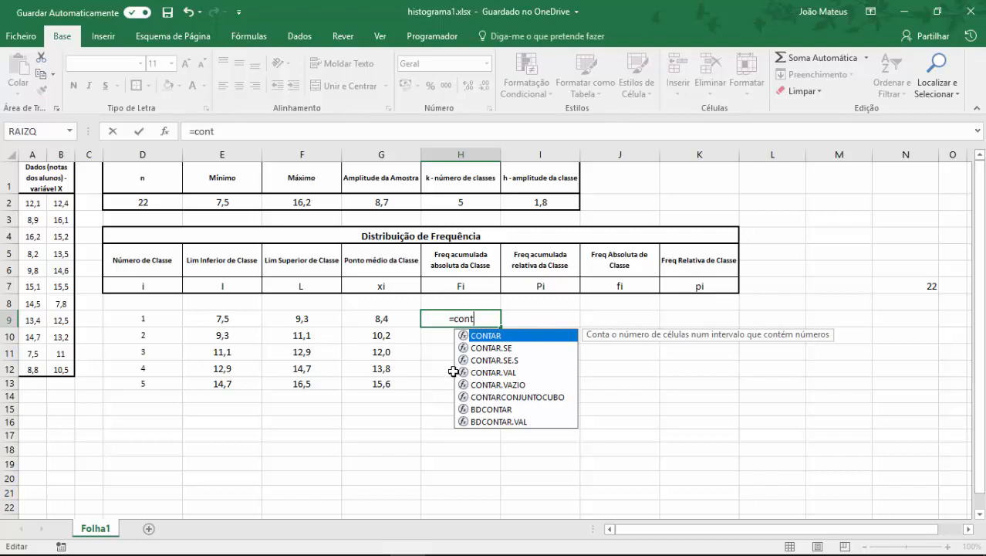
left_click(481, 348)
double_click(480, 348)
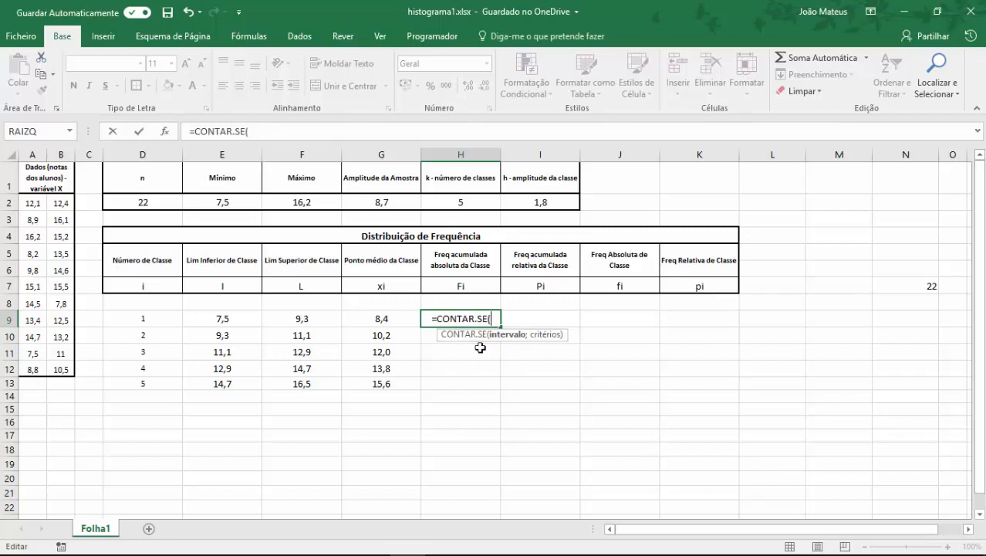
left_click_drag(30, 208, 51, 373)
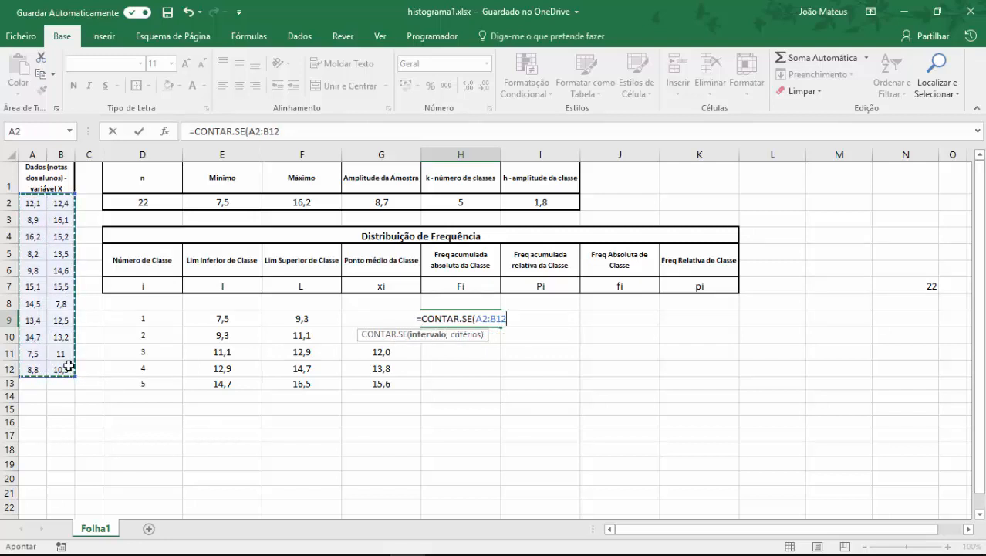
type(";")
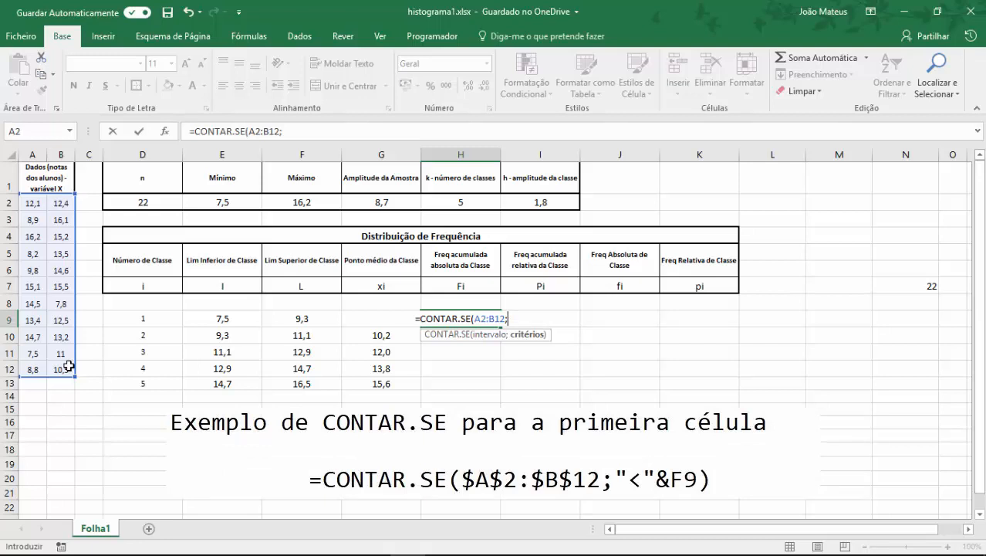
type("\"")
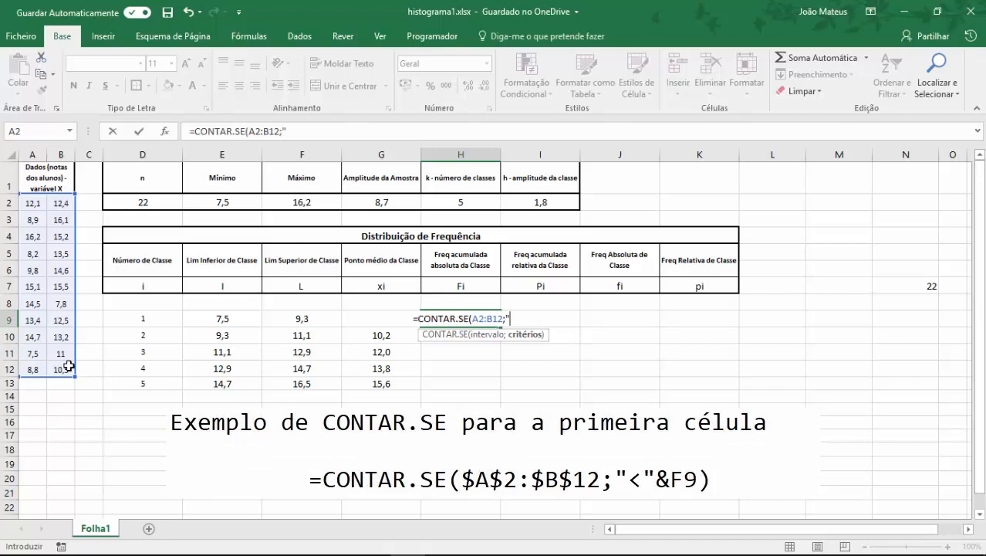
type("<")
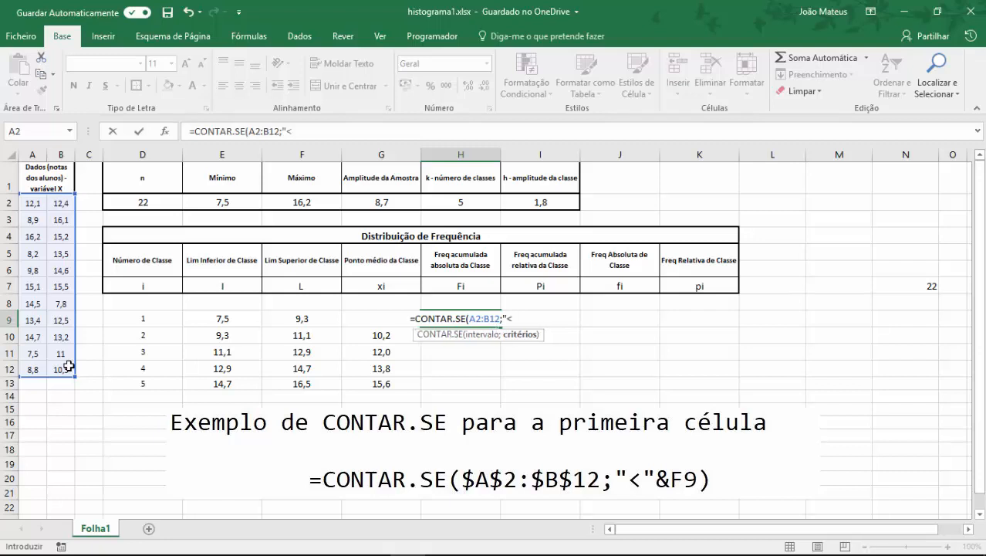
type("\"")
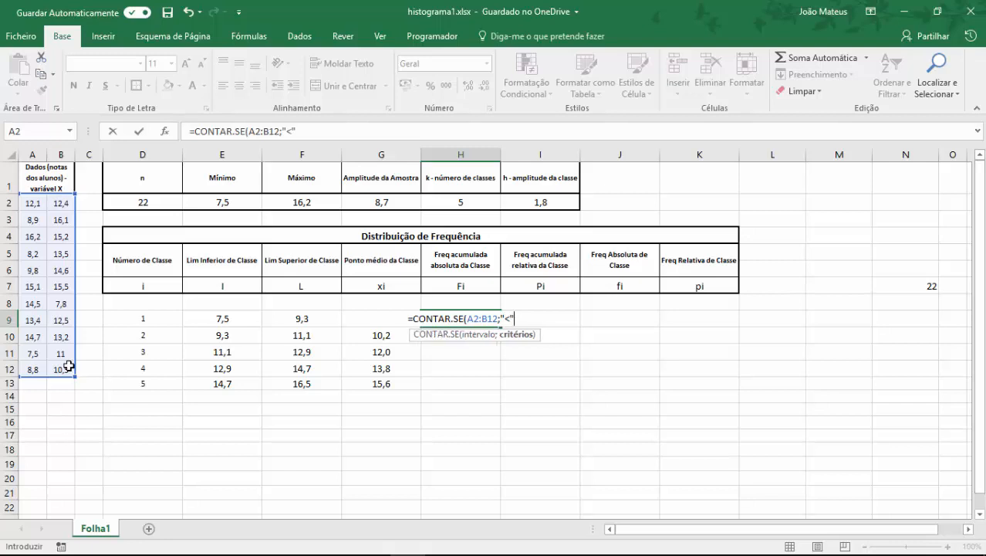
type("&")
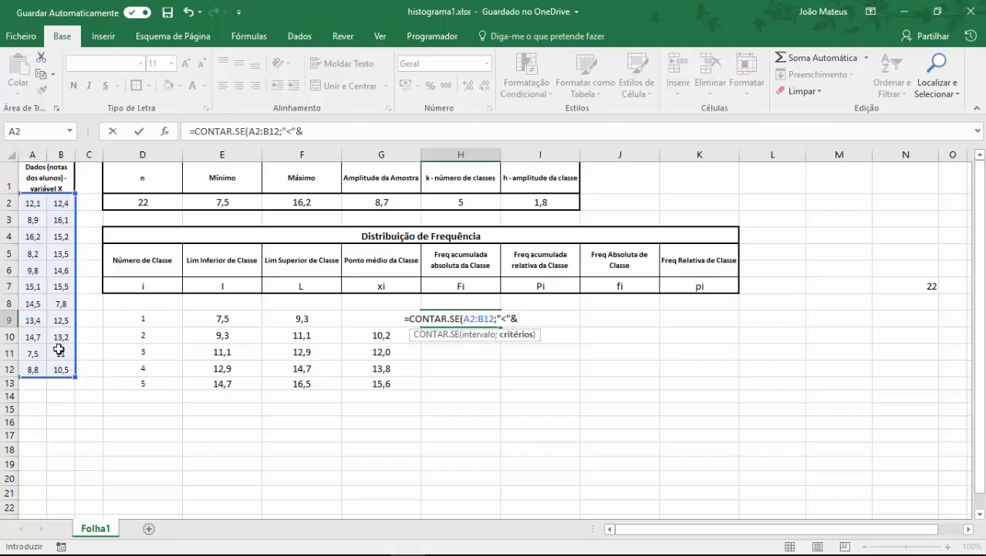
left_click(315, 318)
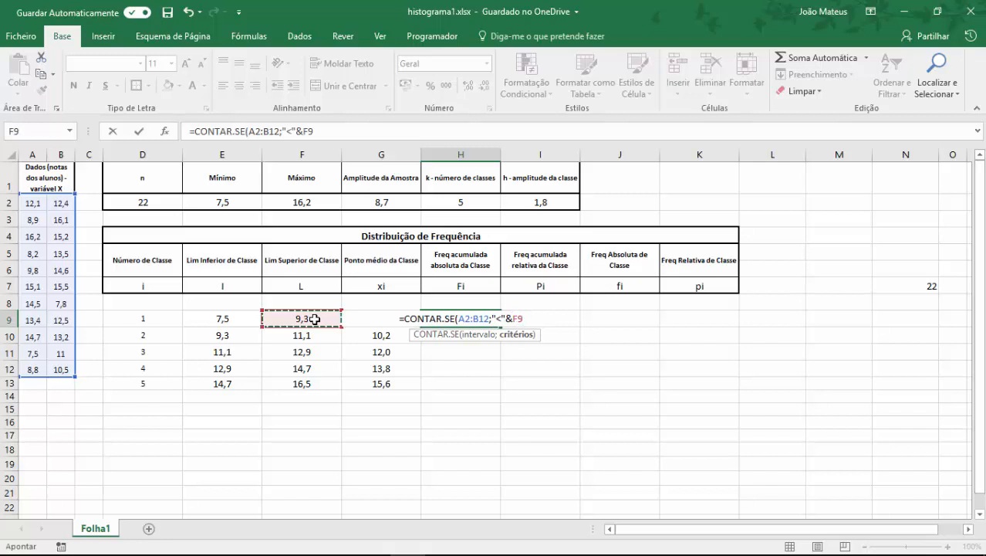
type(")")
key("Return")
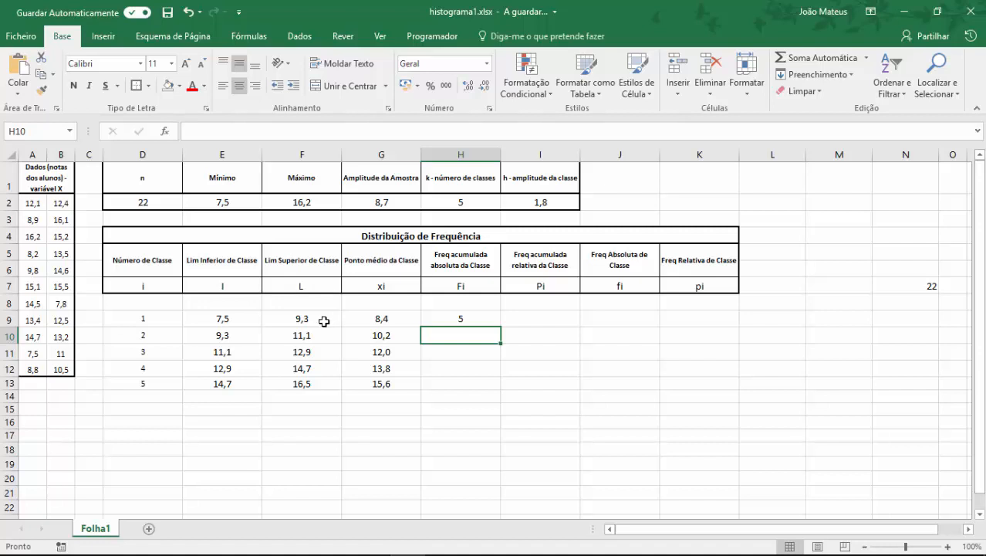
left_click(472, 320)
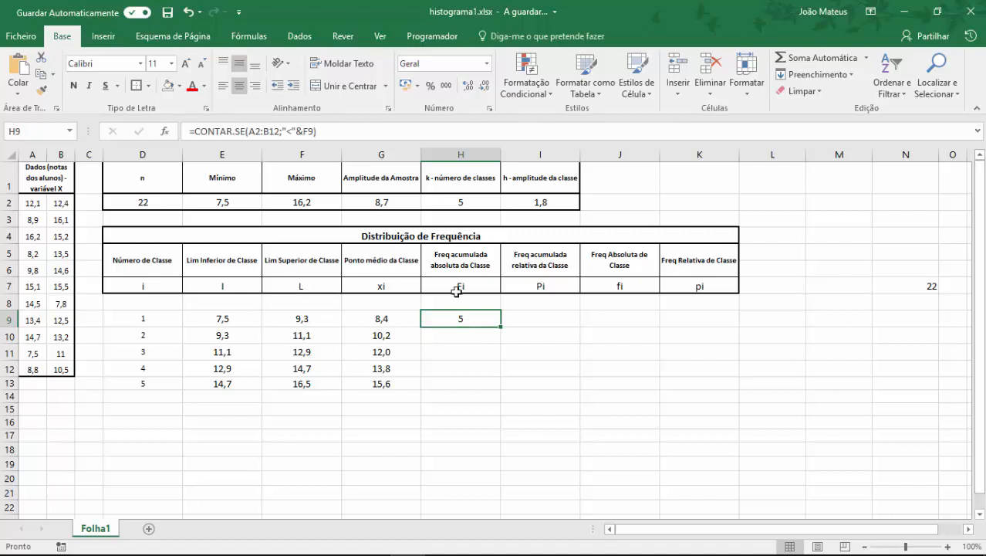
Make the data range in H9's count formula absolute as $A$2:$B$12 and copy the formula down through H13.
left_click(279, 131)
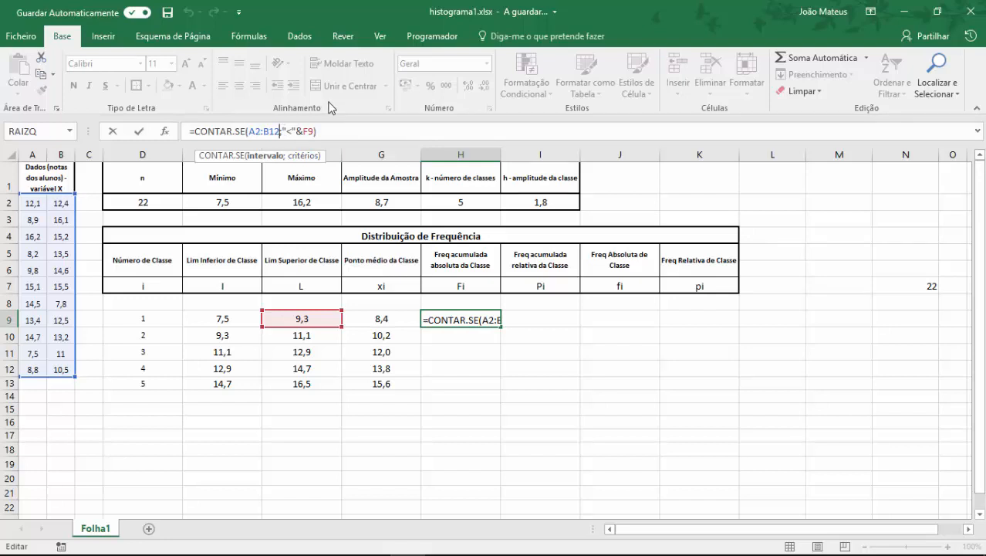
key("F4")
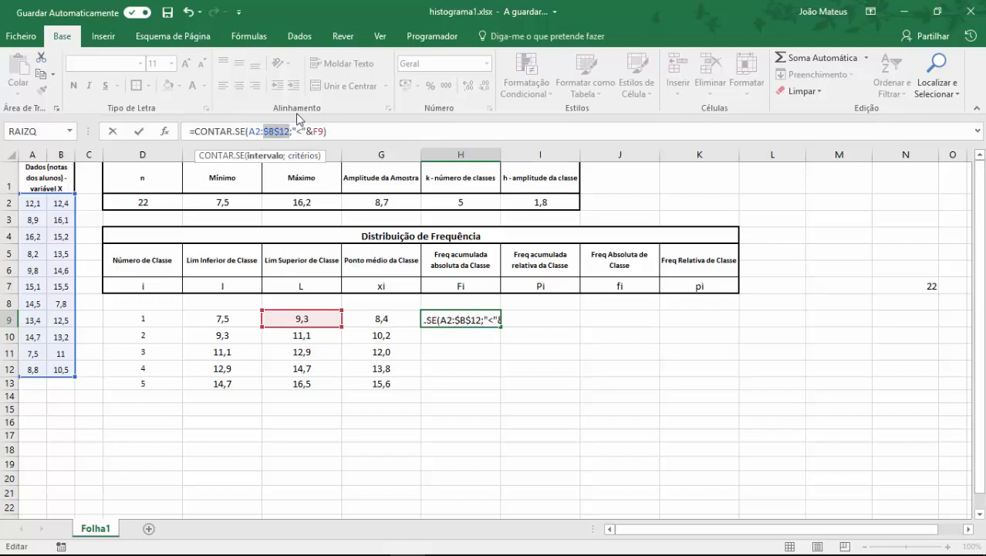
left_click(261, 131)
key("F4")
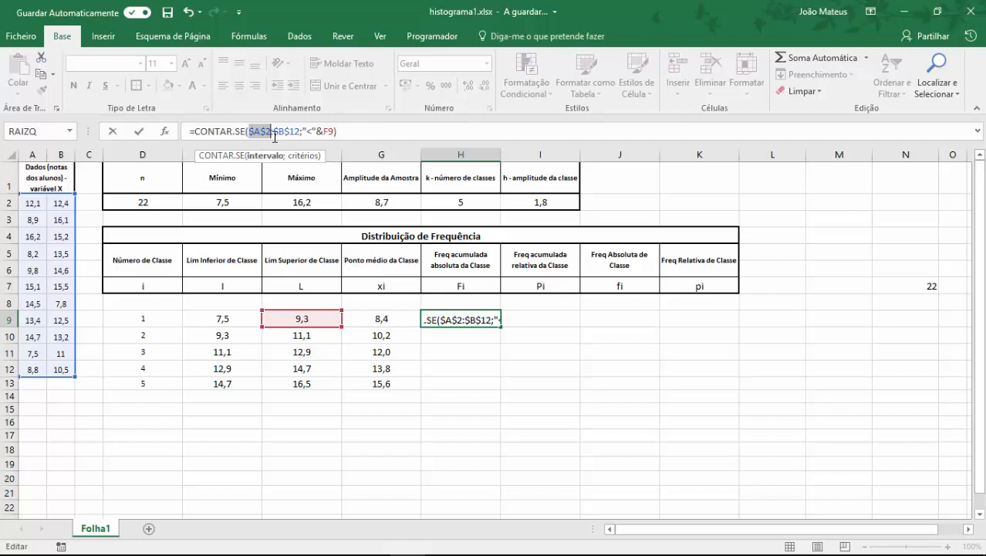
key("Return")
left_click(494, 321)
left_click_drag(500, 325, 502, 397)
left_click(507, 407)
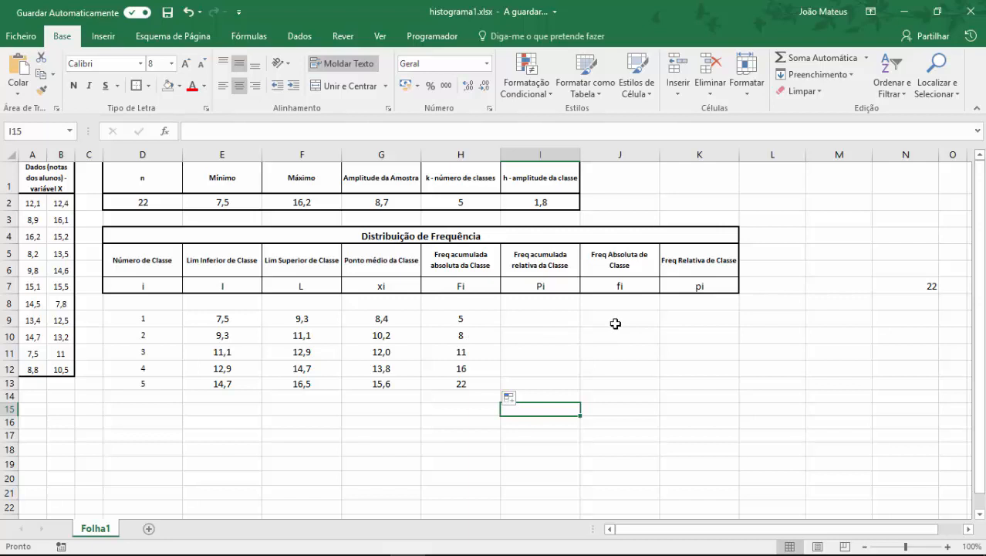
Calculate the cumulative relative frequency of class 1 in I9 with =H9/$D$2 and copy it down through I13.
left_click(541, 321)
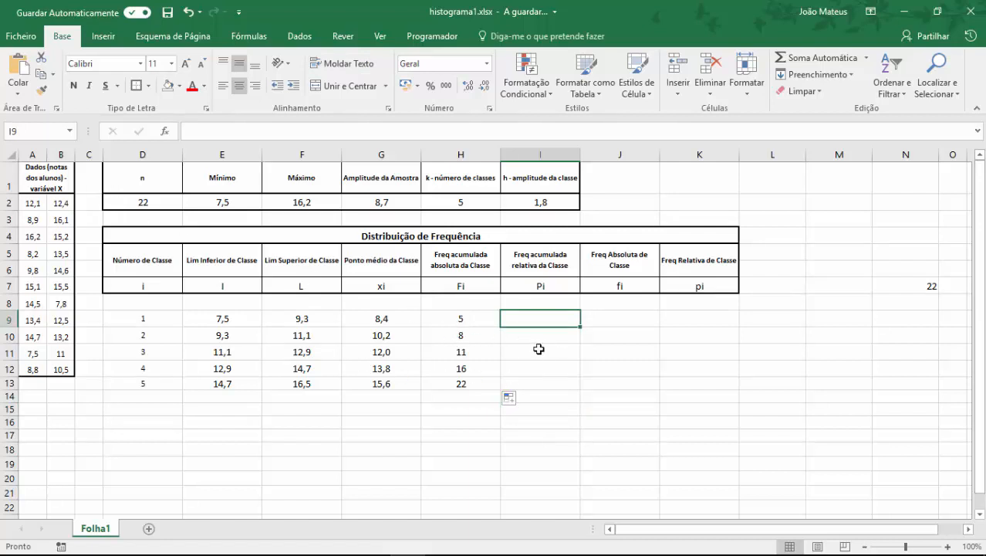
type("=")
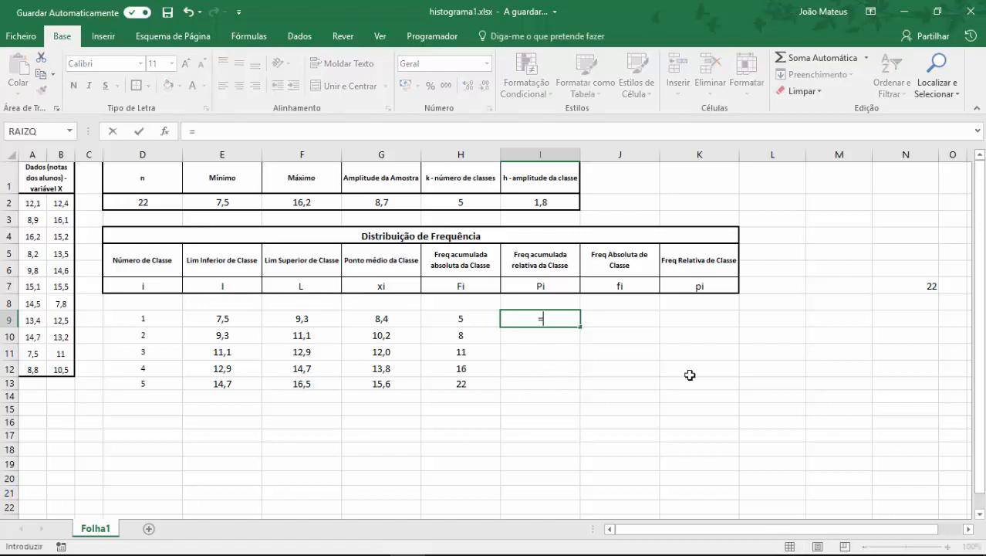
left_click(461, 315)
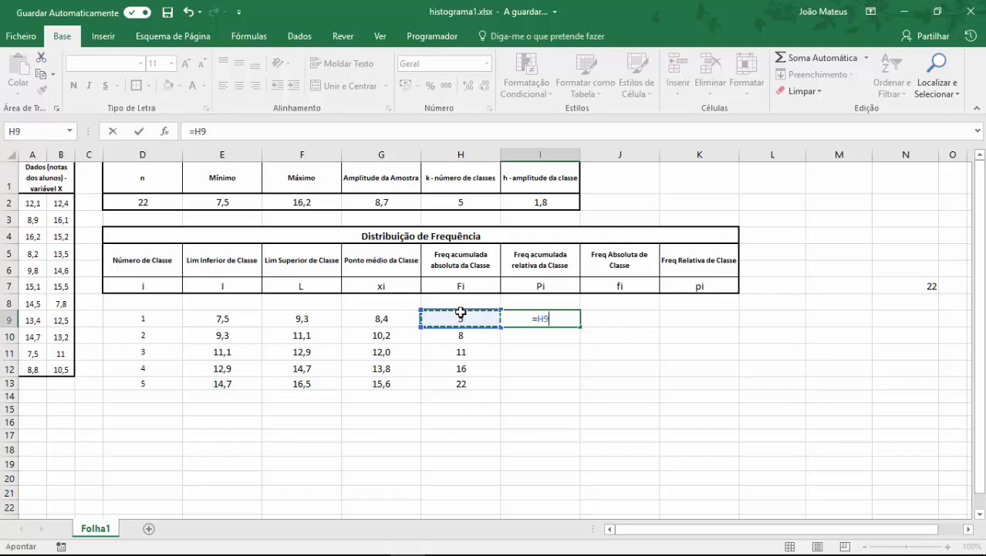
type("/")
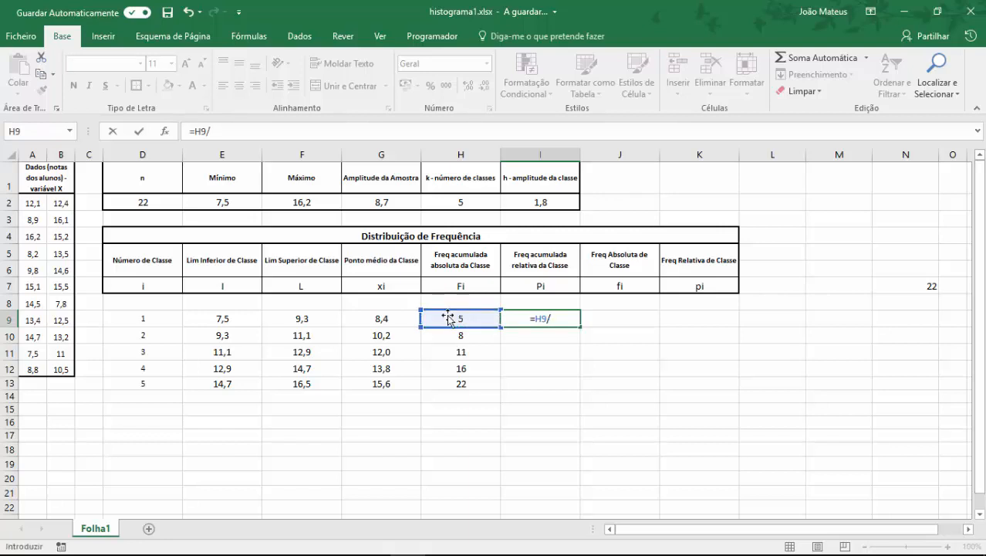
left_click(149, 205)
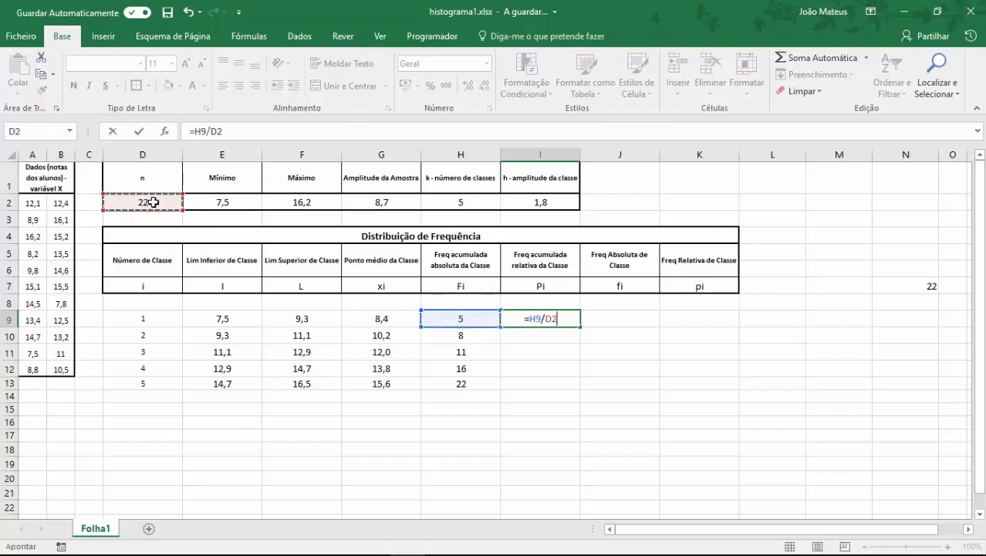
left_click(242, 133)
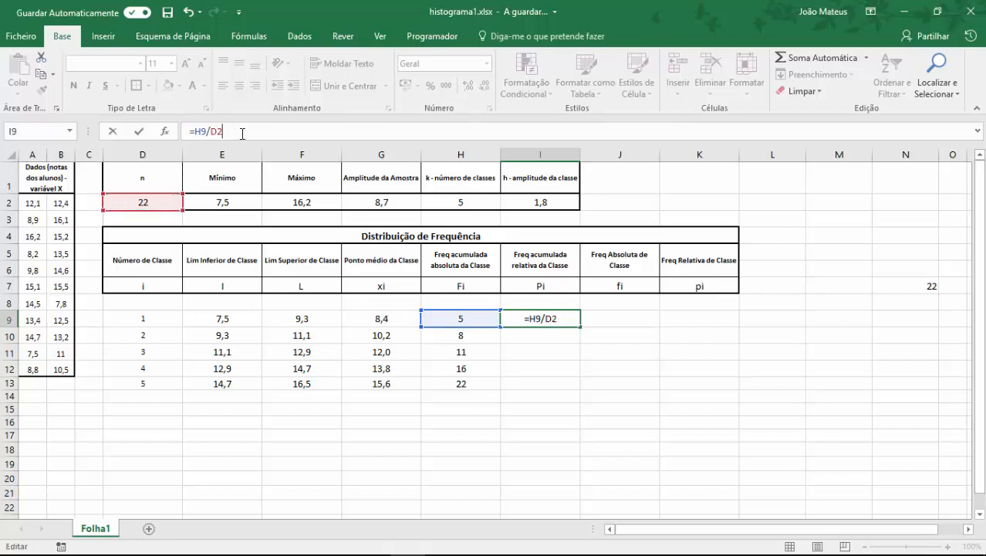
key("F4")
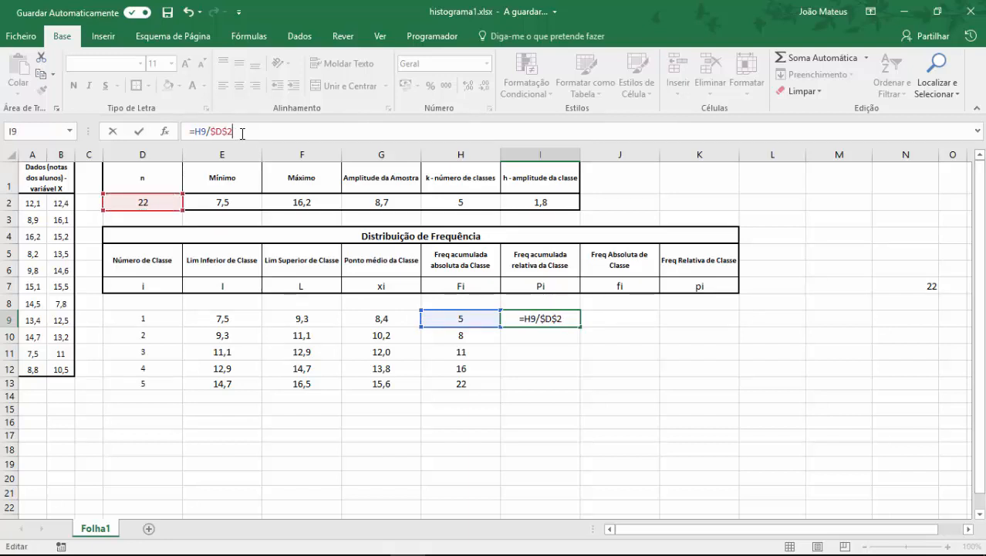
key("Return")
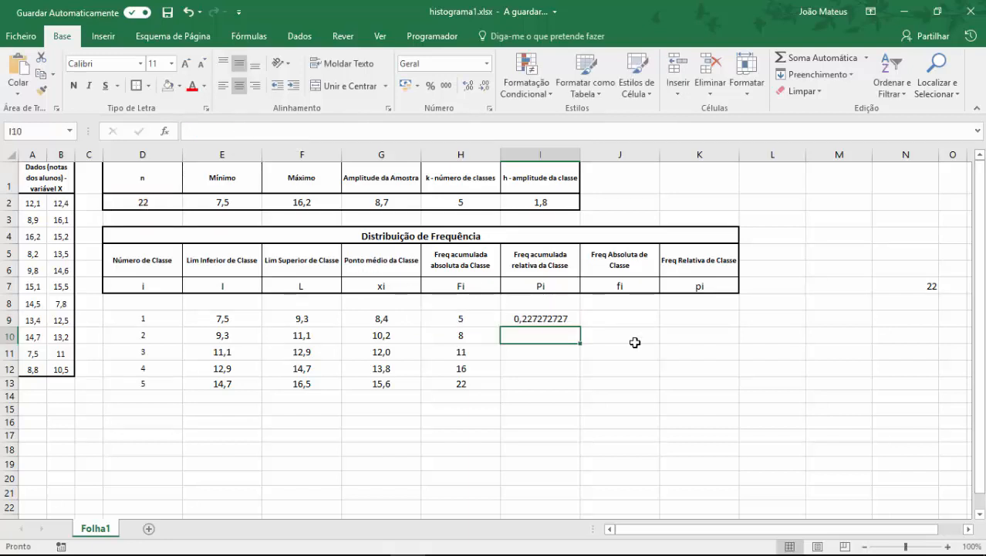
left_click(574, 316)
left_click_drag(580, 327, 583, 388)
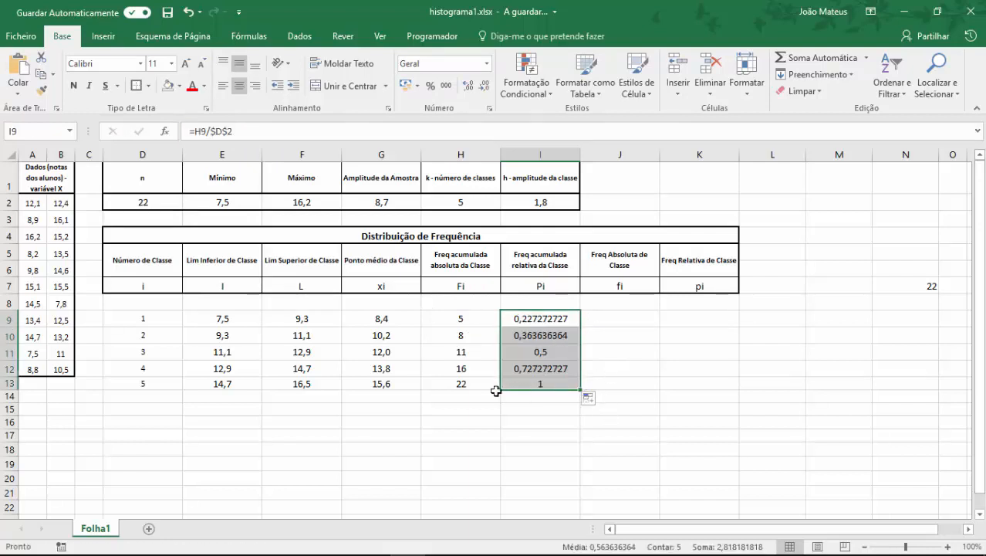
Format the cumulative relative frequencies in I9:I13 as percentages.
left_click(561, 384)
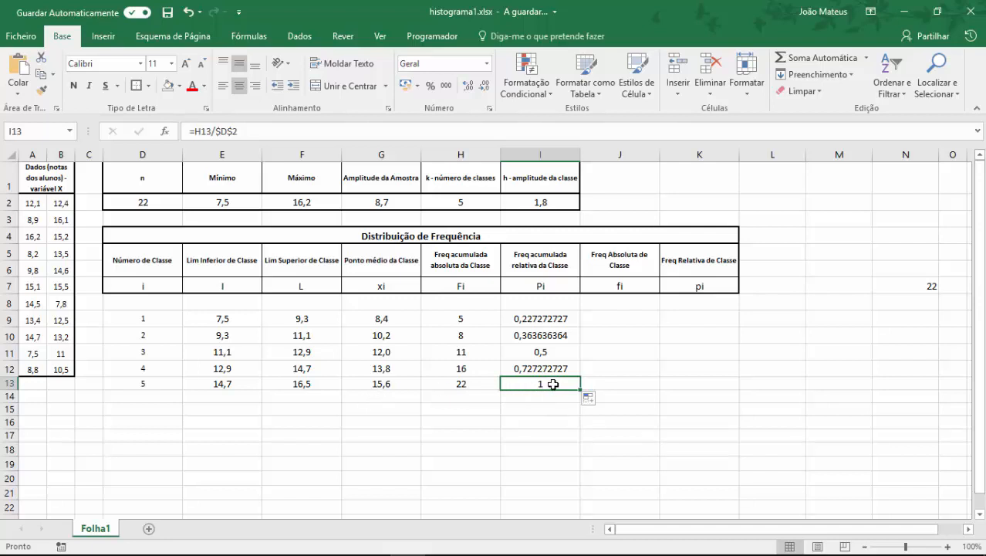
left_click_drag(553, 320, 555, 384)
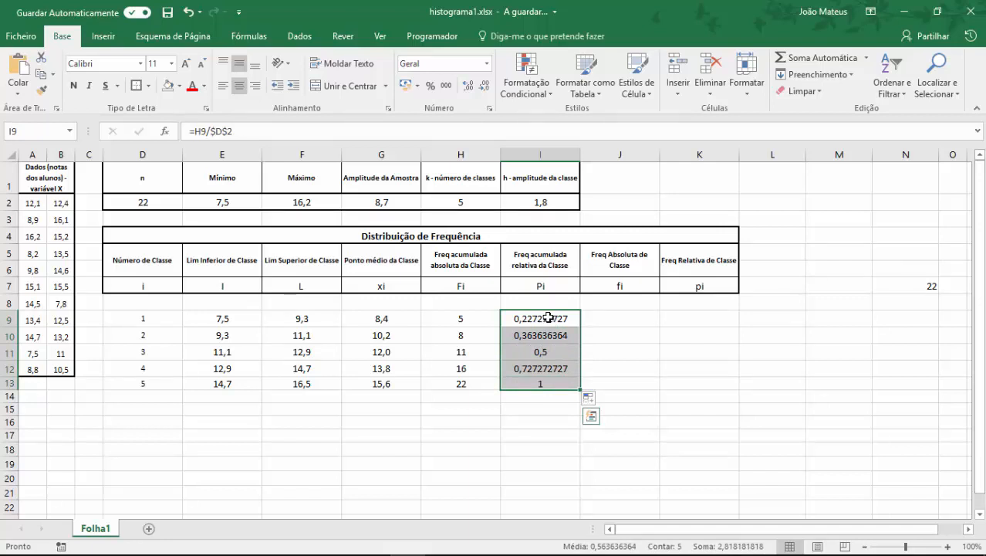
left_click_drag(550, 320, 547, 386)
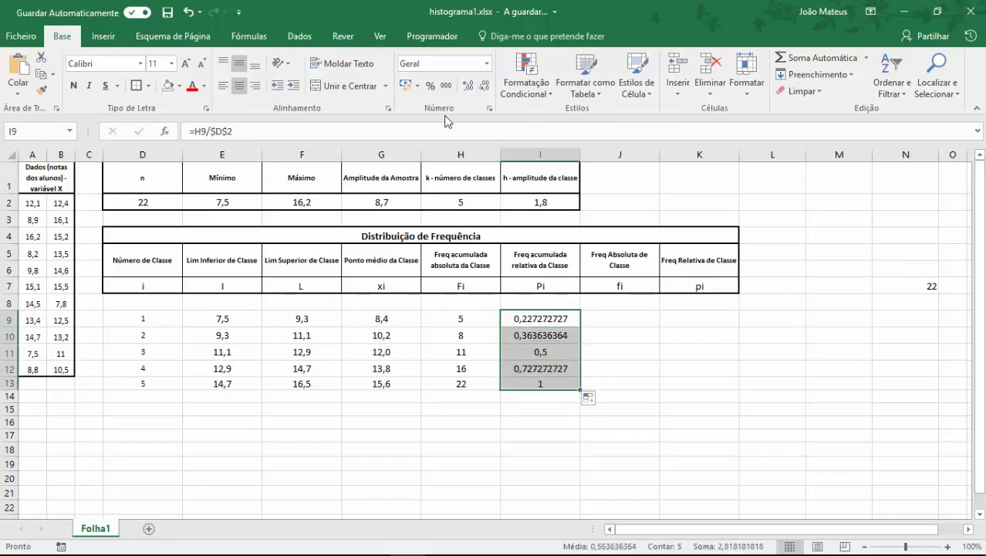
left_click(431, 87)
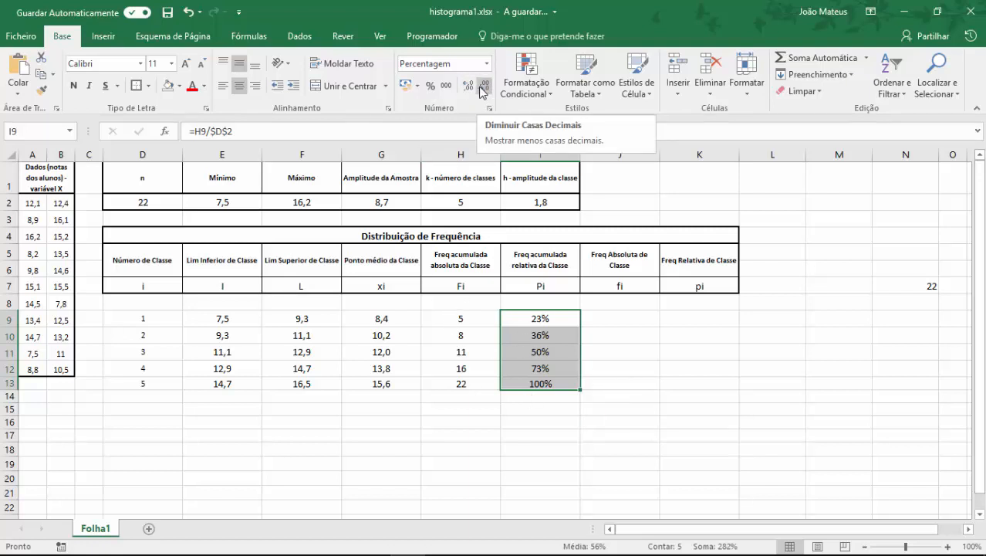
Set the absolute frequency of class 1 in J9 to its cumulative frequency with =H9.
left_click(635, 322)
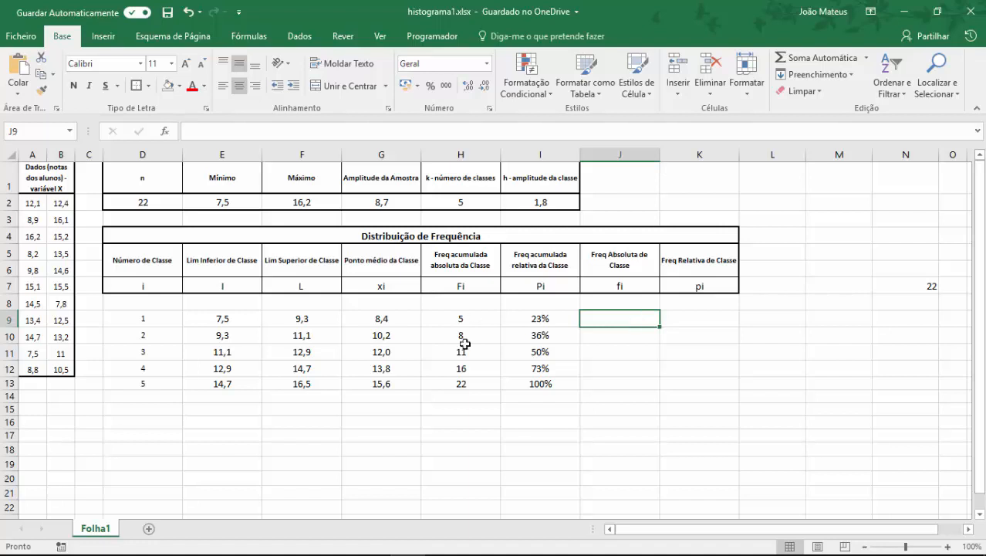
type("=")
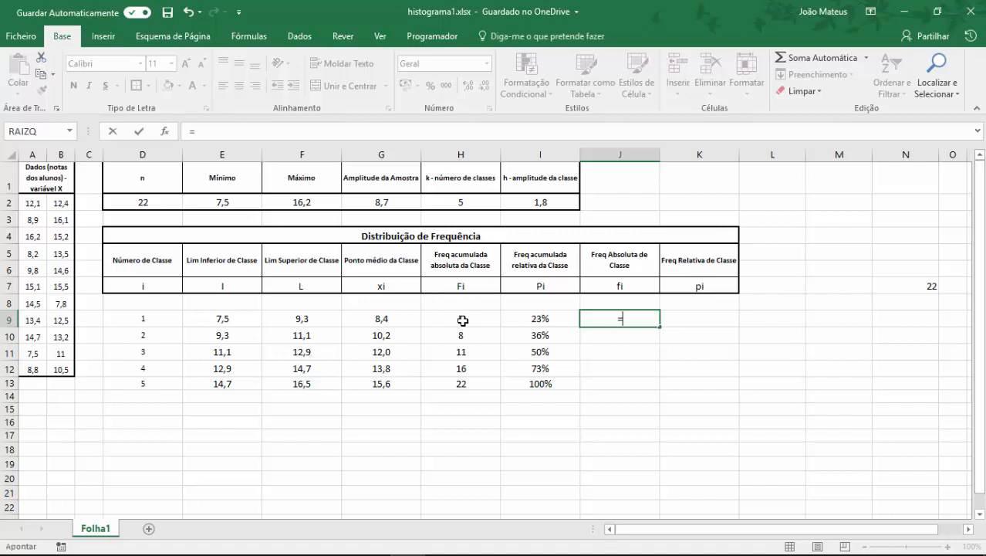
left_click(464, 320)
key("Return")
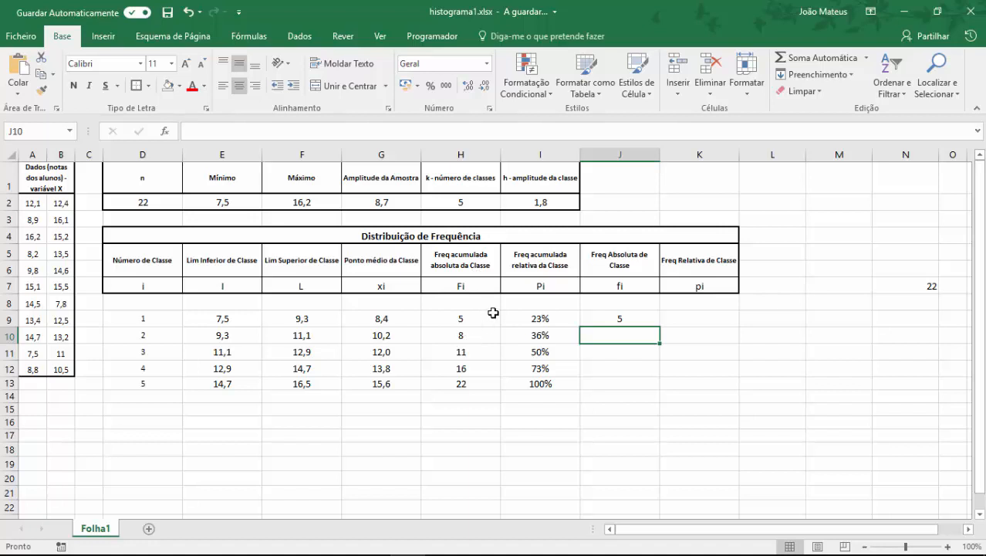
Calculate the absolute frequency of class 2 in J10 with =H10-H9 and copy it down through J13.
type("=")
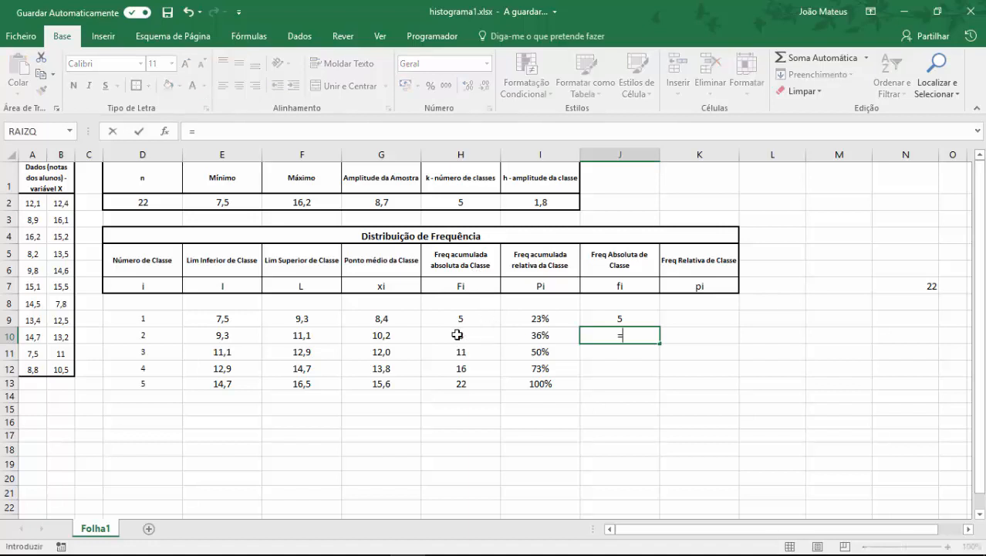
left_click(465, 334)
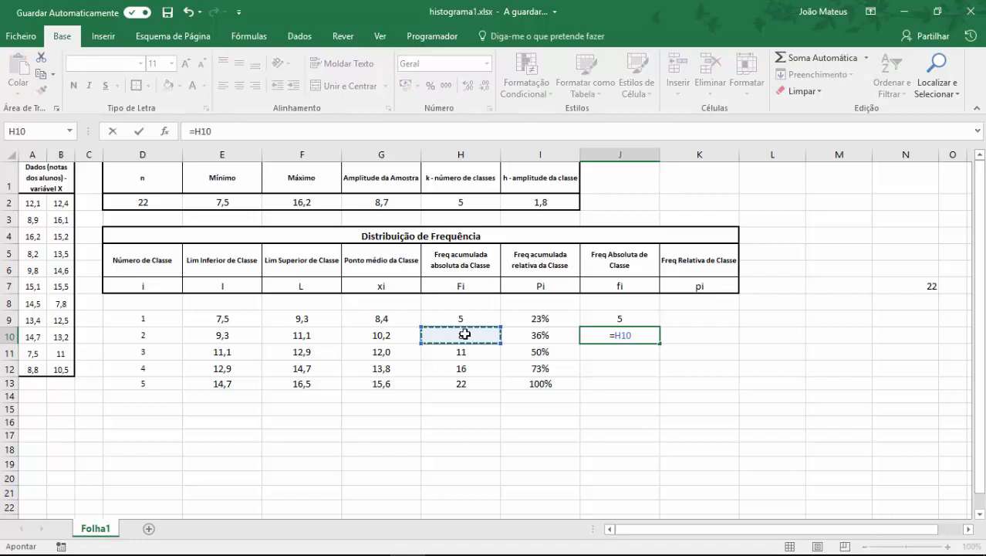
type("-")
left_click(480, 317)
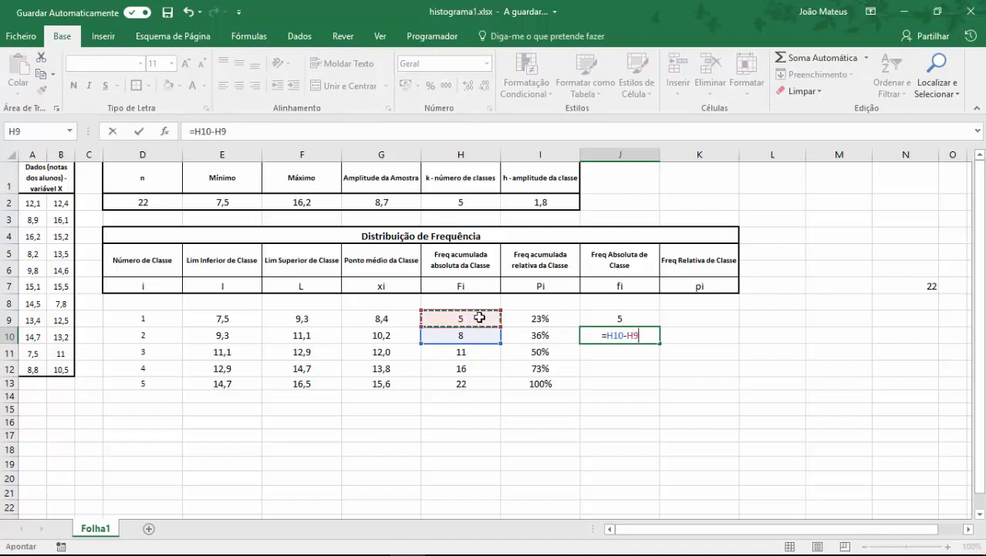
key("Return")
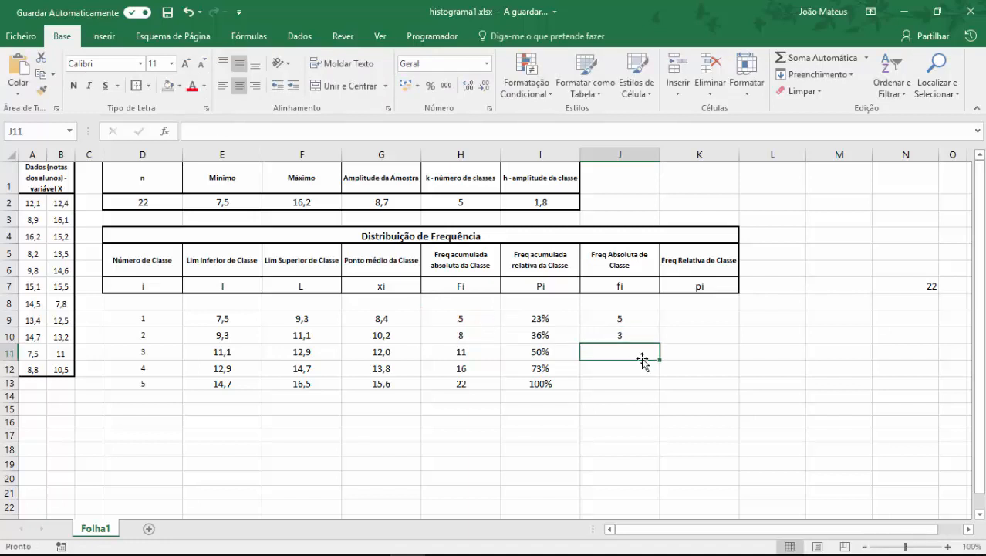
left_click(641, 332)
left_click_drag(660, 344, 660, 386)
left_click(674, 357)
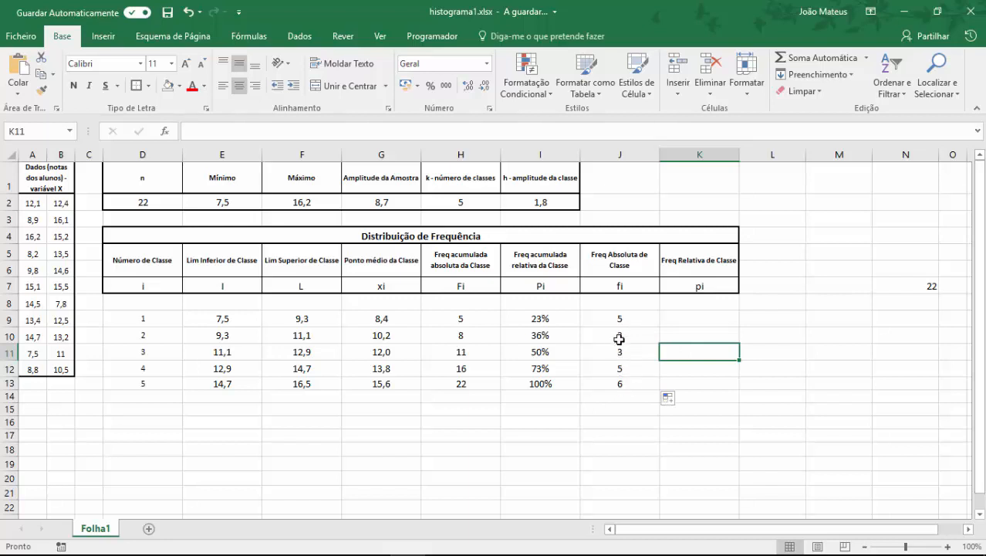
Check the total of the absolute frequencies with =SOMA(J9:J13) in J14 and clear that cell again.
left_click(621, 396)
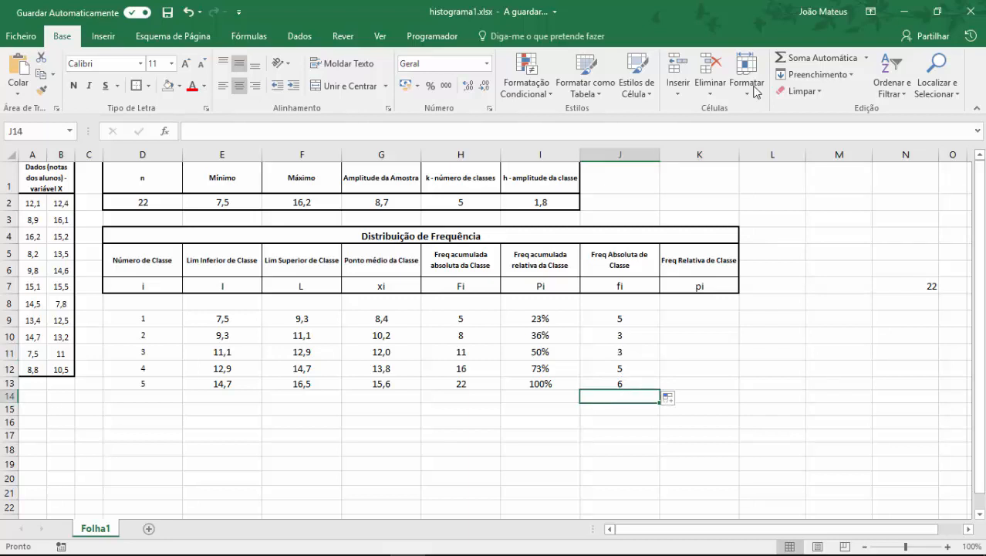
left_click(787, 57)
key("Return")
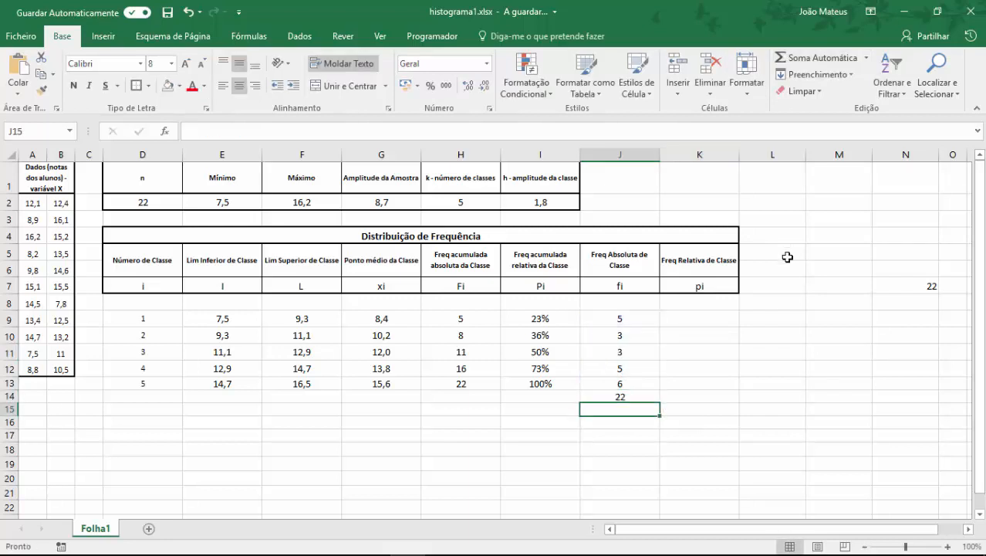
left_click(643, 396)
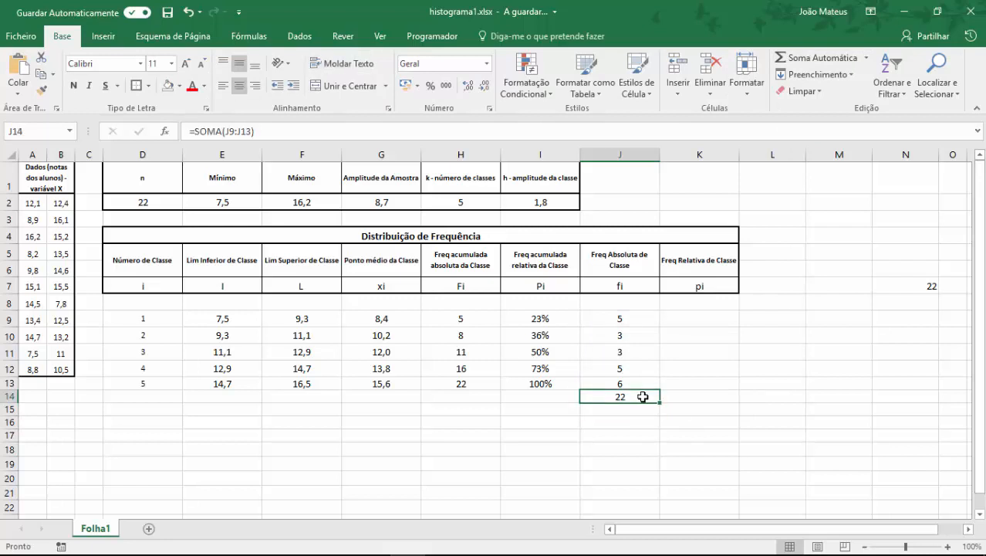
key("Delete")
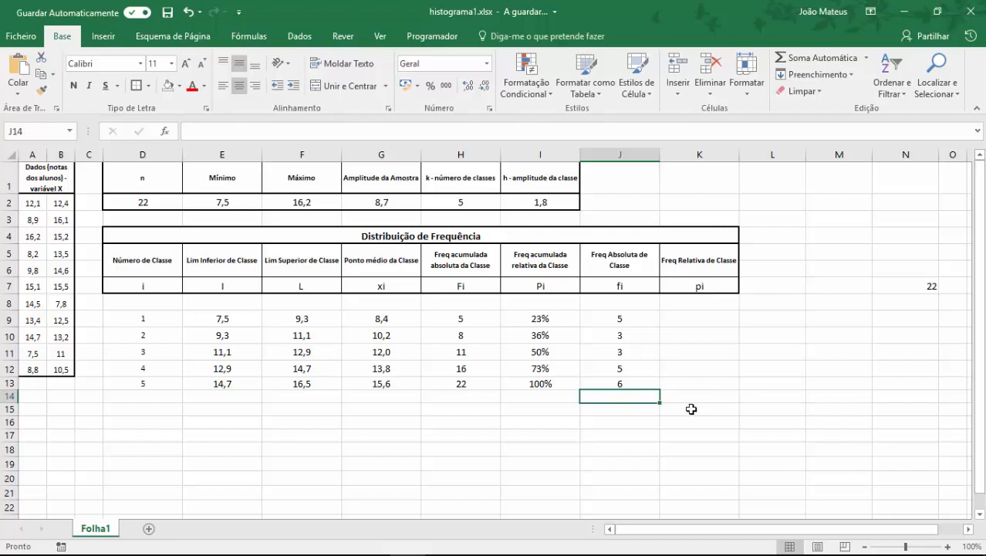
Fill K9:K13 with the relative class frequencies, starting from =J9/$D$2 in K9, and format them as percentages.
left_click(712, 318)
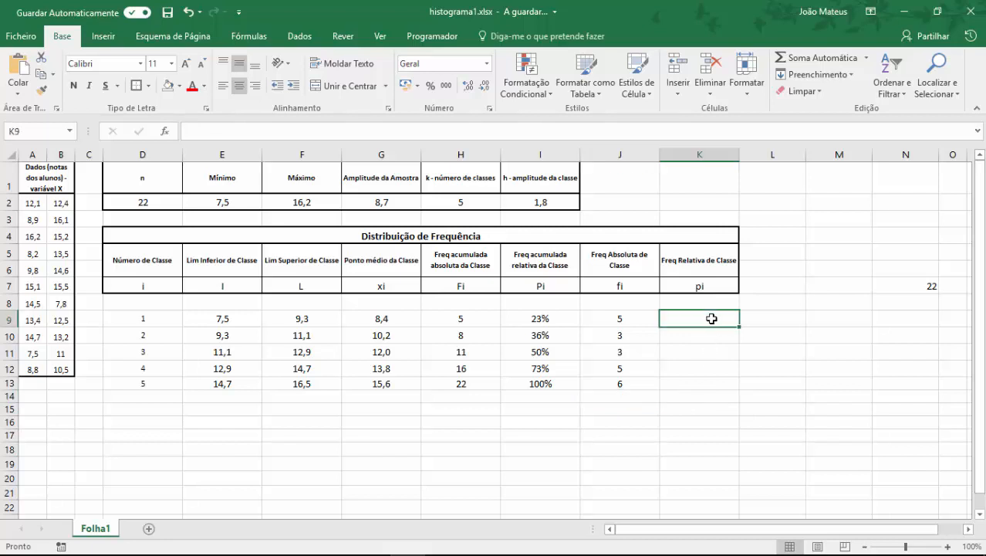
type("=")
left_click(628, 317)
type("/")
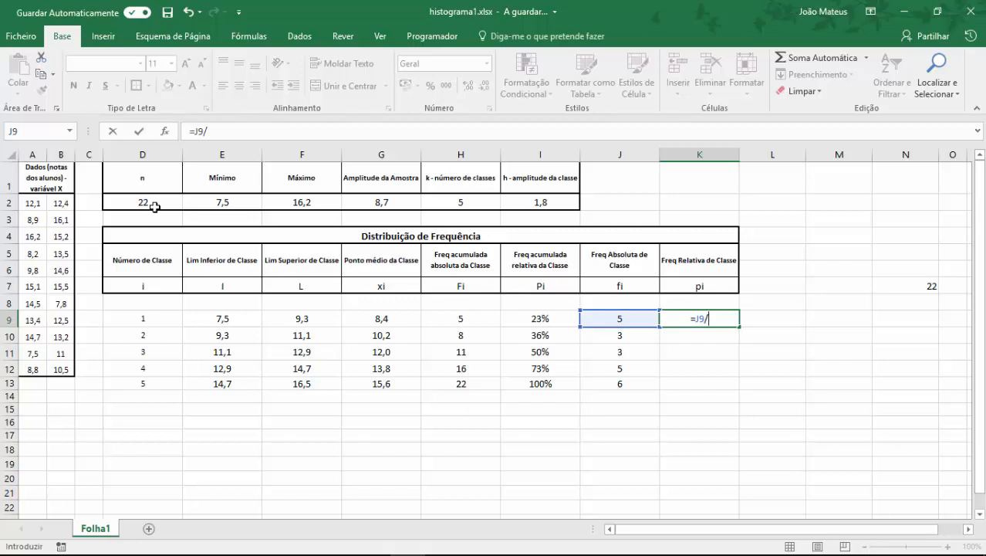
left_click(155, 205)
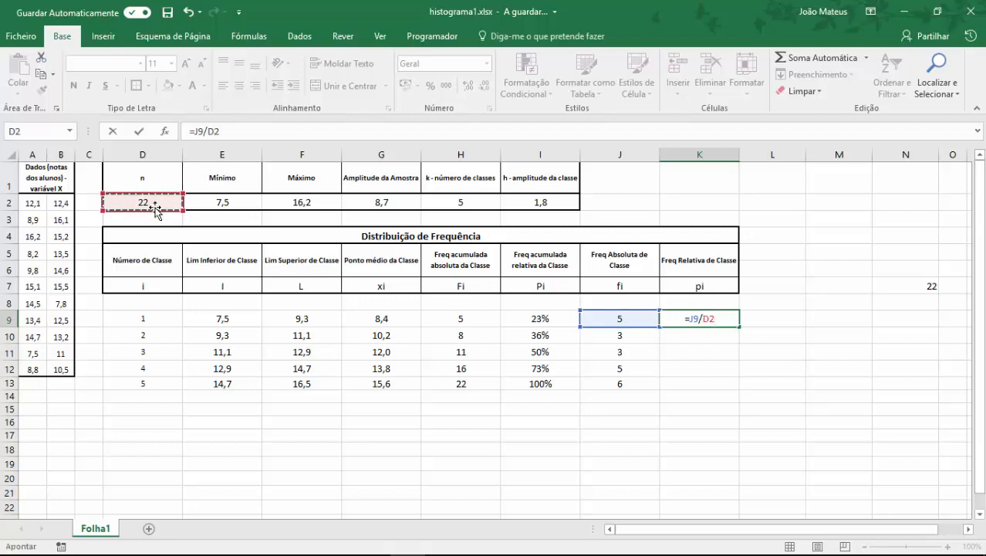
key("F4")
key("ctrl+Return")
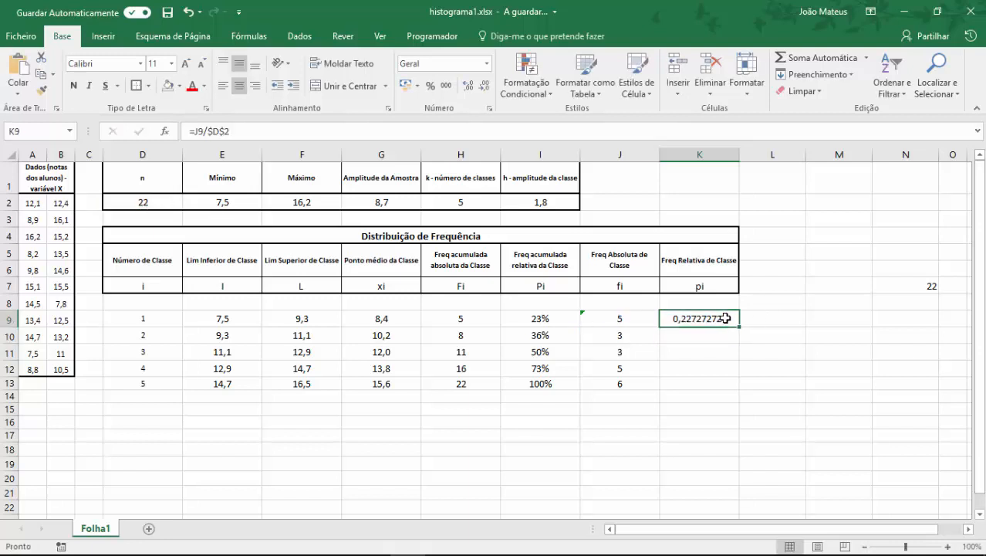
left_click_drag(739, 326, 733, 388)
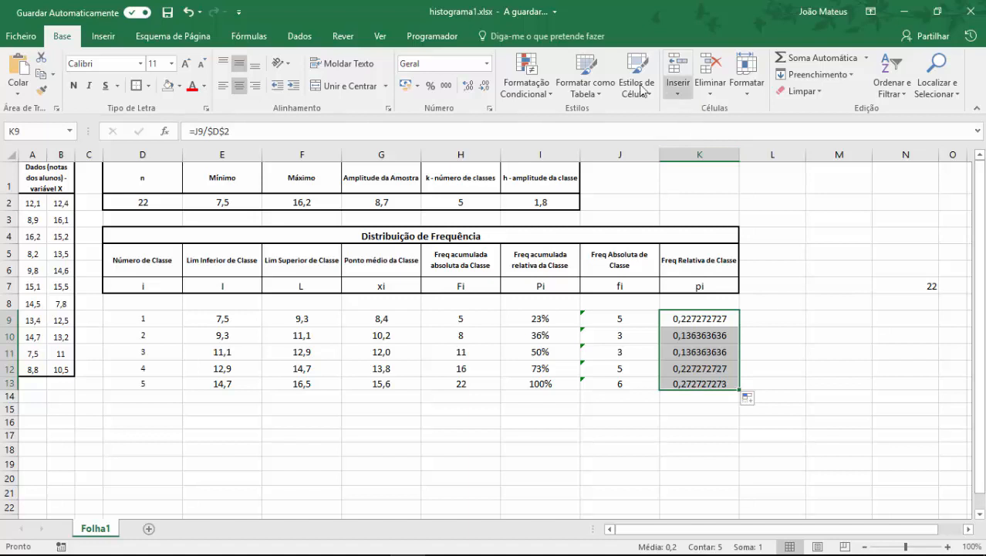
left_click(430, 85)
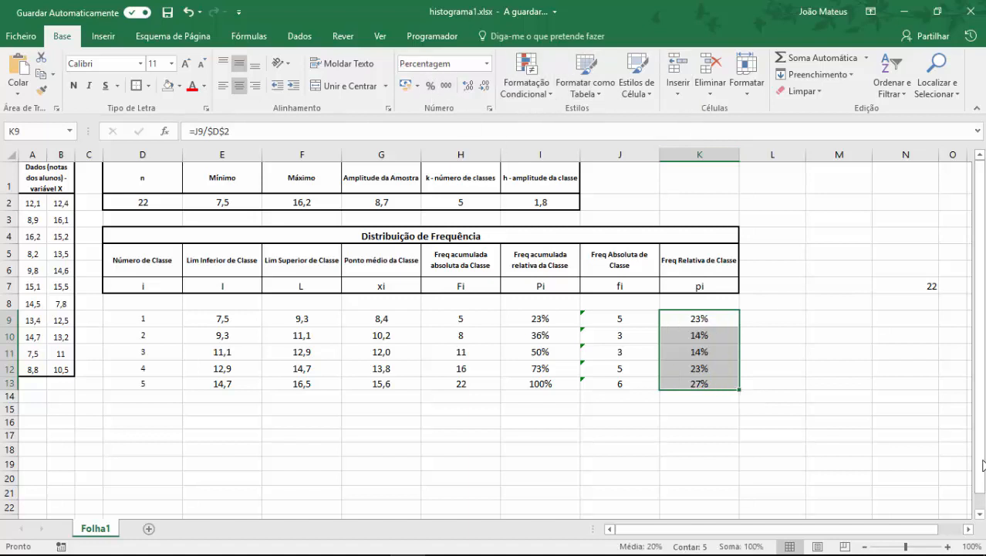
left_click(880, 409)
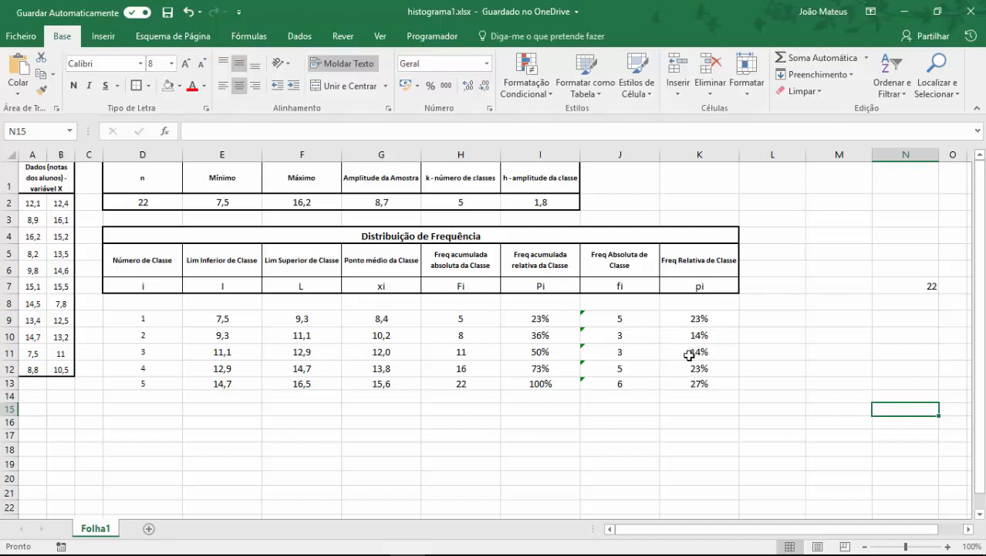
left_click(639, 384)
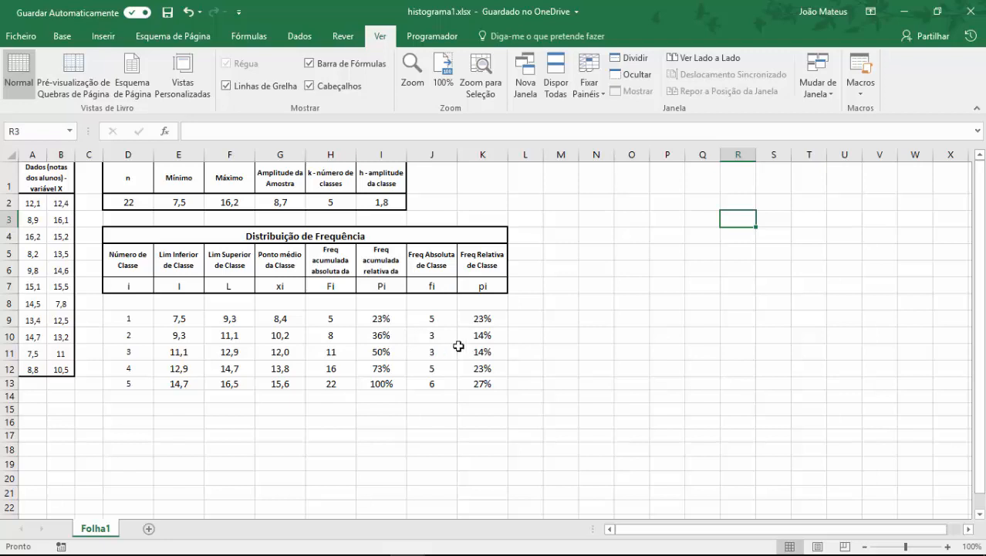
left_click(290, 303)
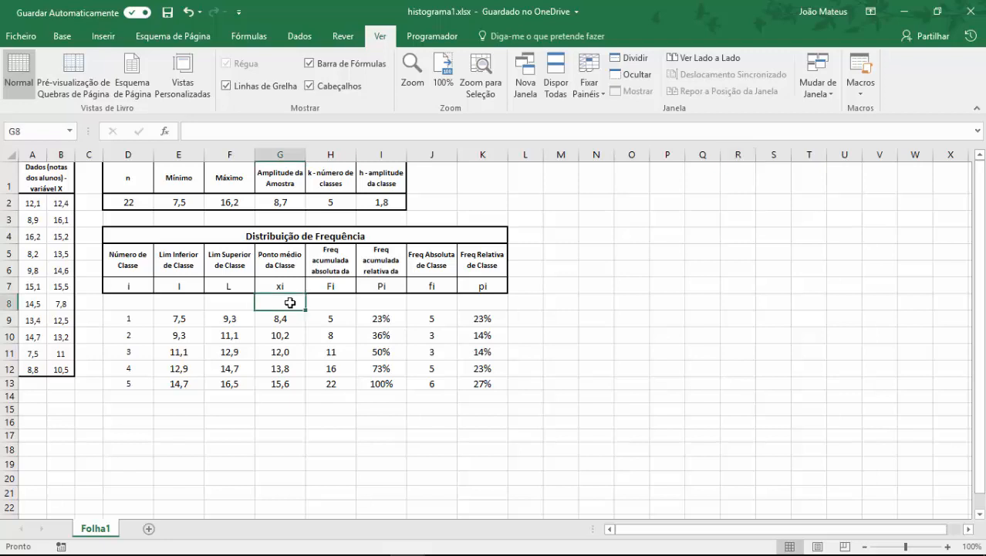
left_click(290, 397)
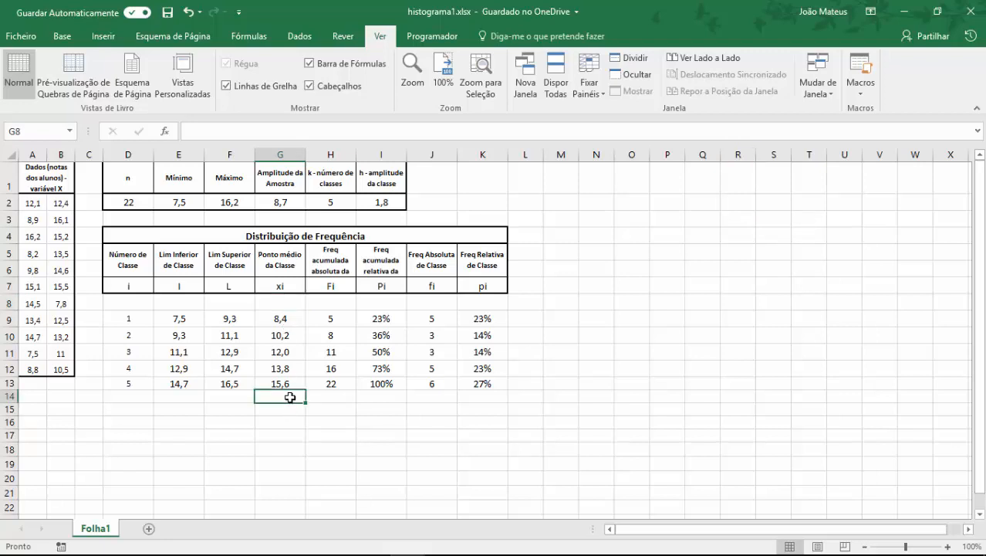
Calculate the midpoint of an extra class before class 1 in G8 with =G9-I2.
left_click(281, 302)
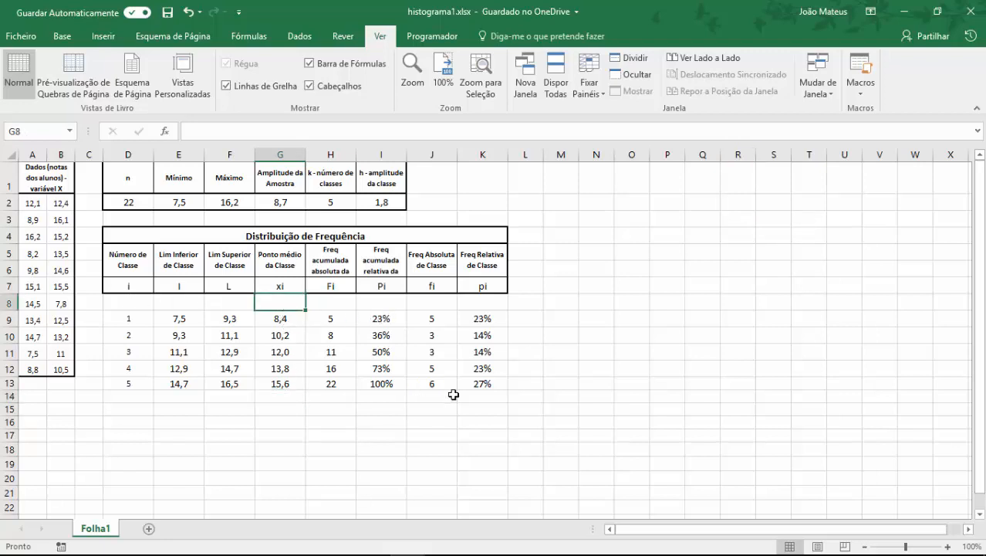
left_click(220, 130)
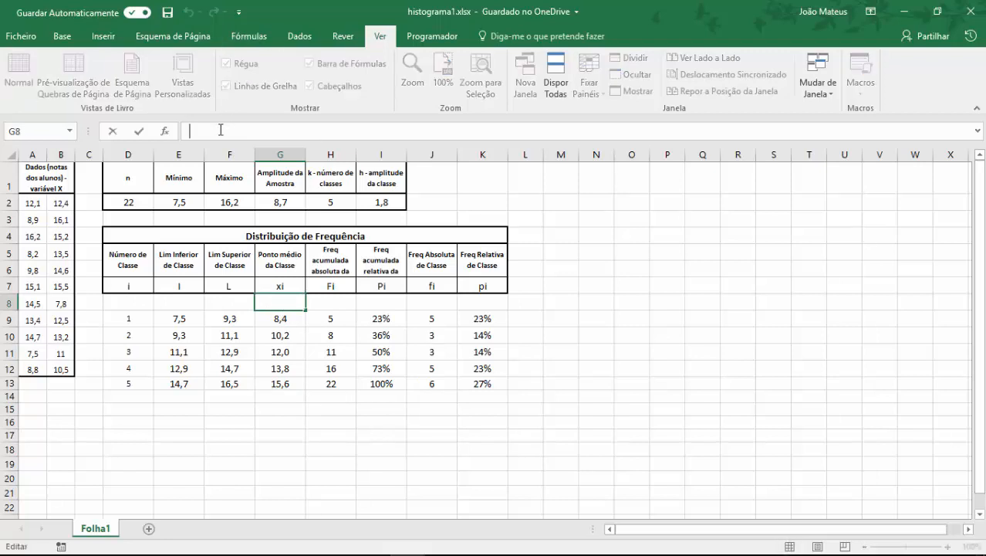
type("=")
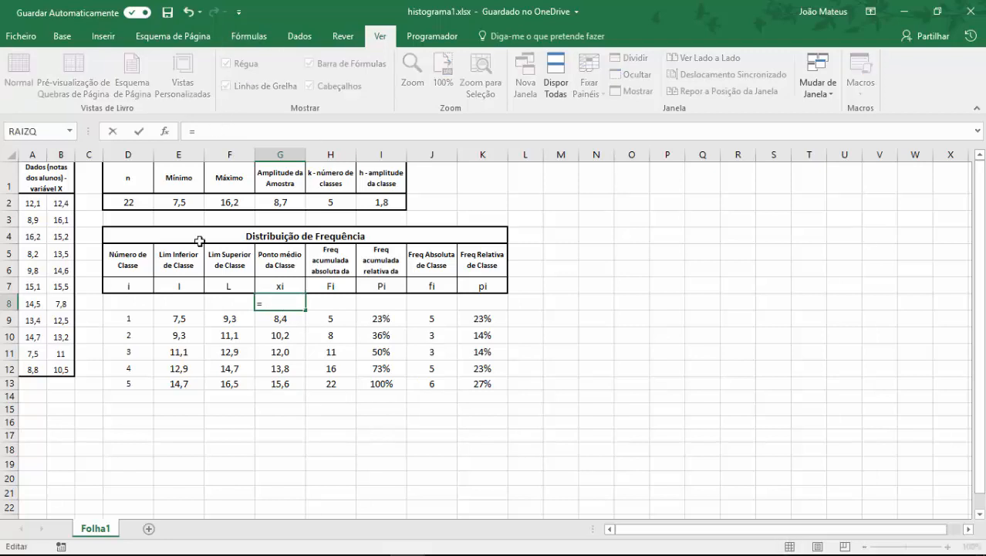
left_click(282, 320)
type("-")
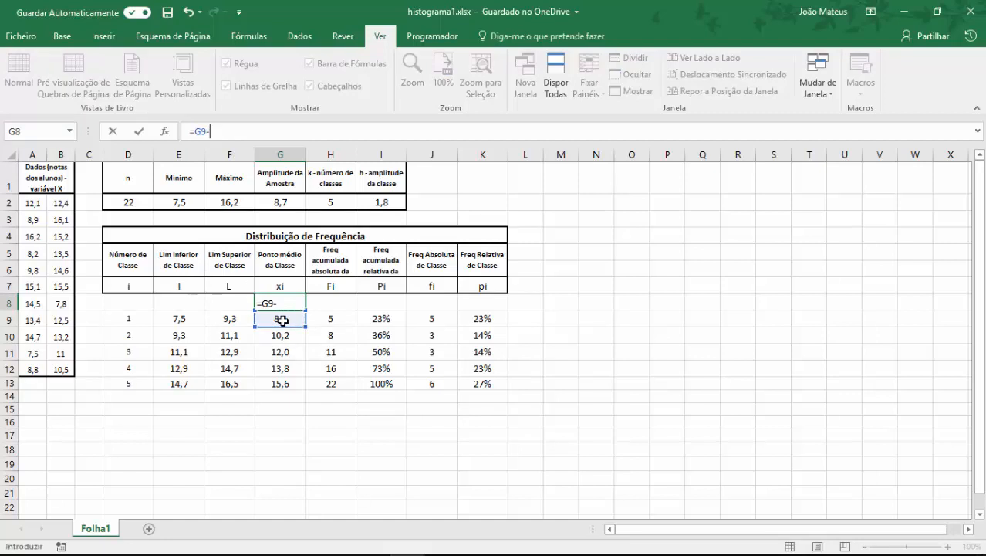
left_click(396, 202)
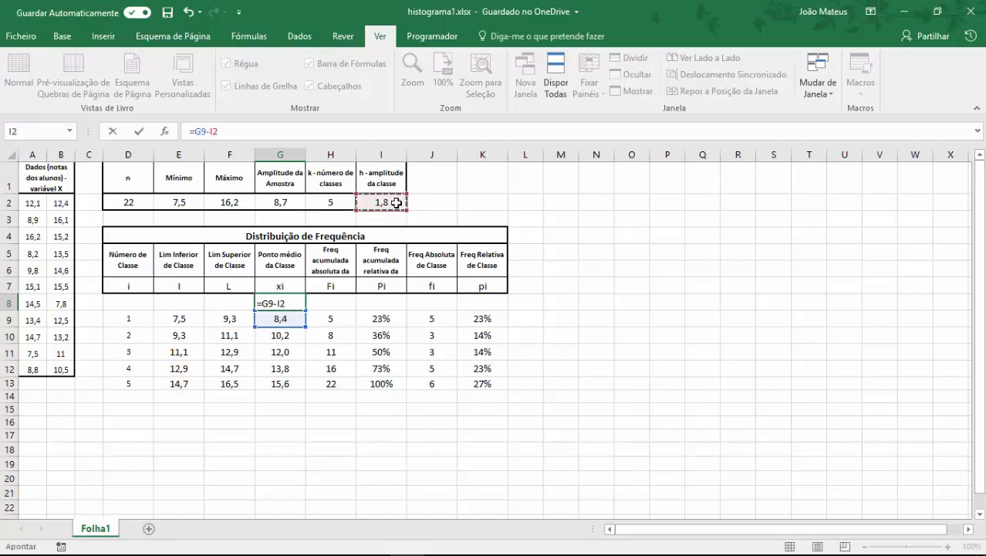
key("Return")
Calculate the midpoint of an extra class after class 5 in G14 with =G13+I2.
left_click(288, 400)
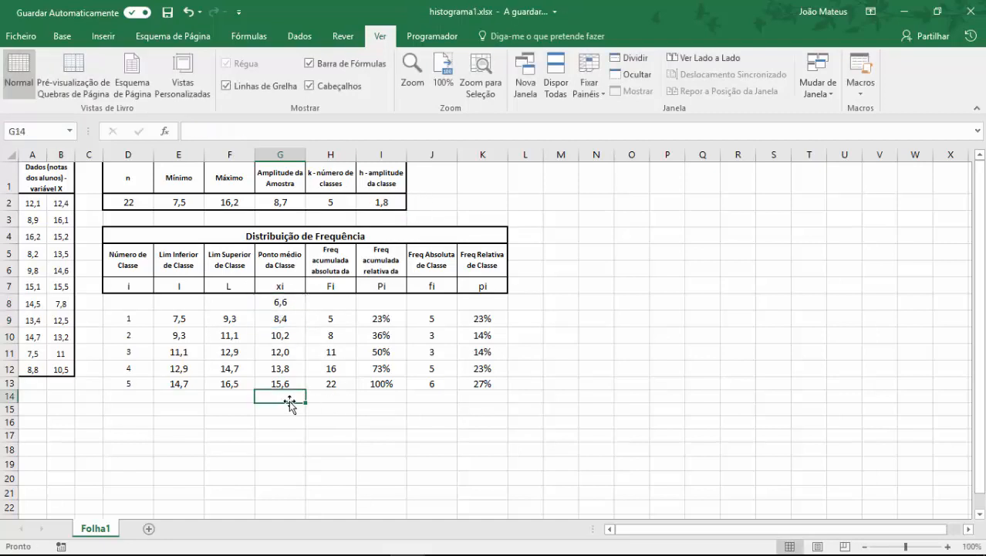
type("=")
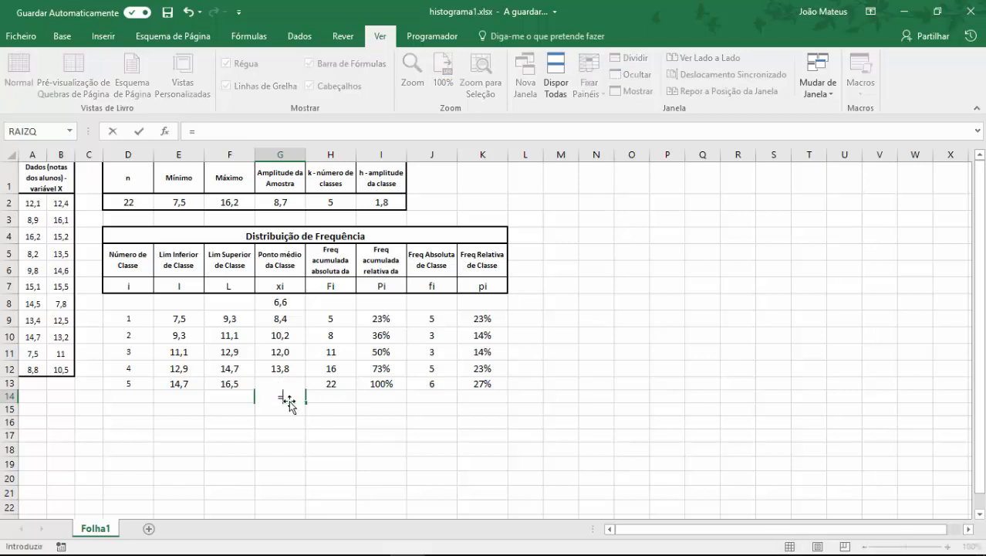
key("Escape")
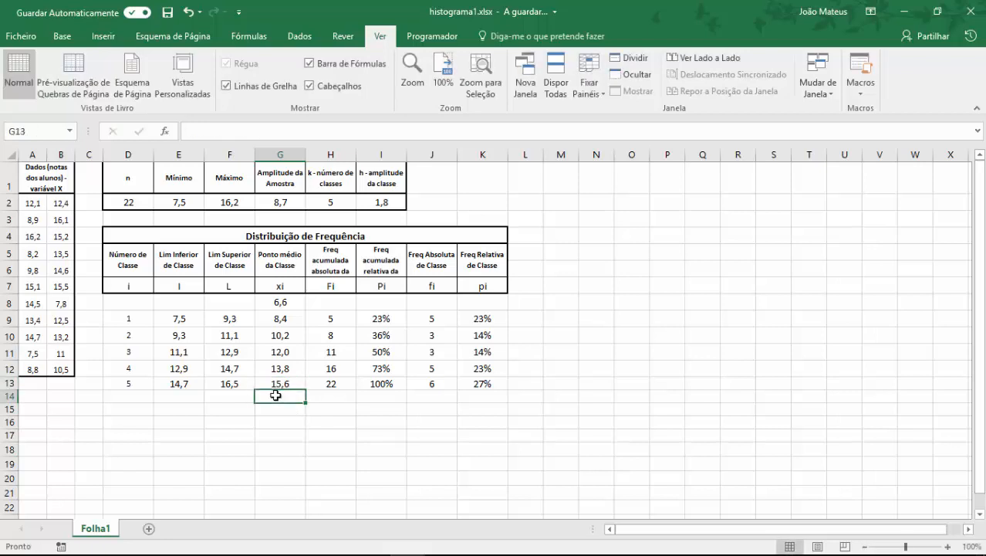
left_click(199, 129)
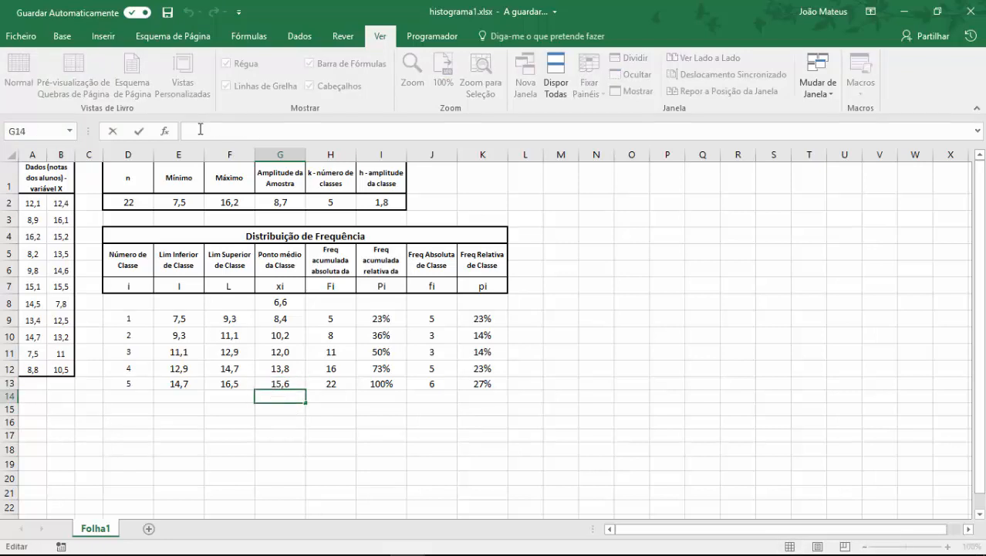
type("=")
left_click(292, 384)
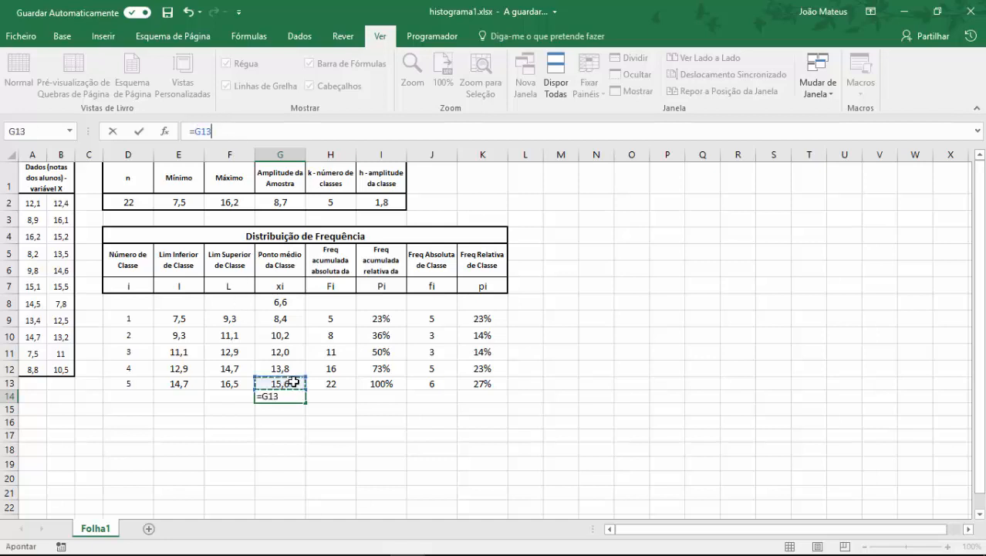
type("+")
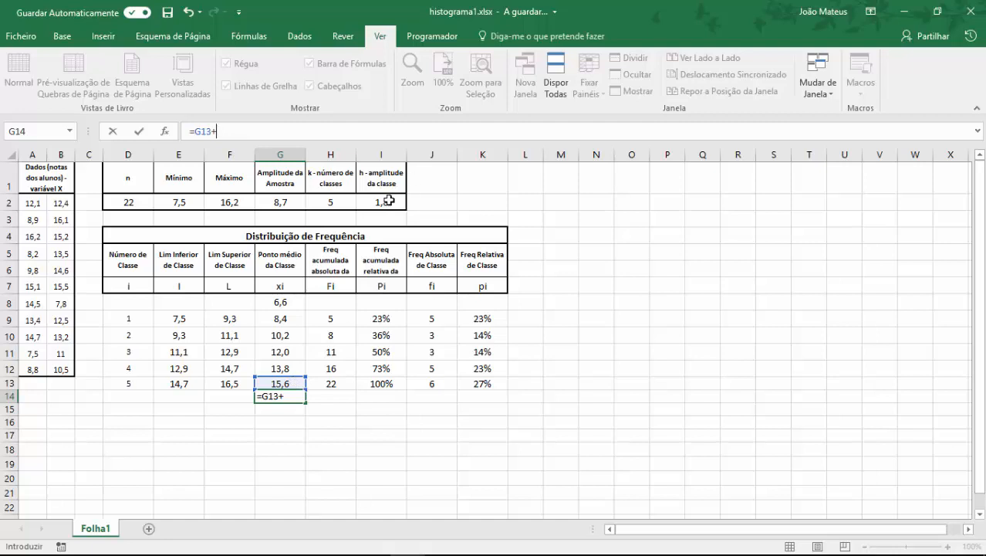
left_click(387, 201)
key("Return")
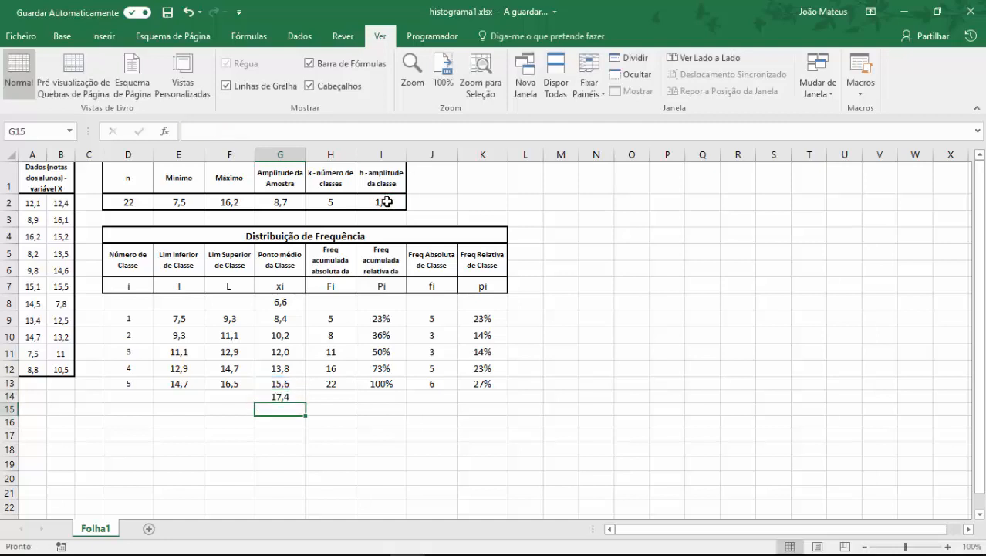
Highlight the two extra midpoint cells G8 and G14 with a yellow fill.
left_click(291, 305)
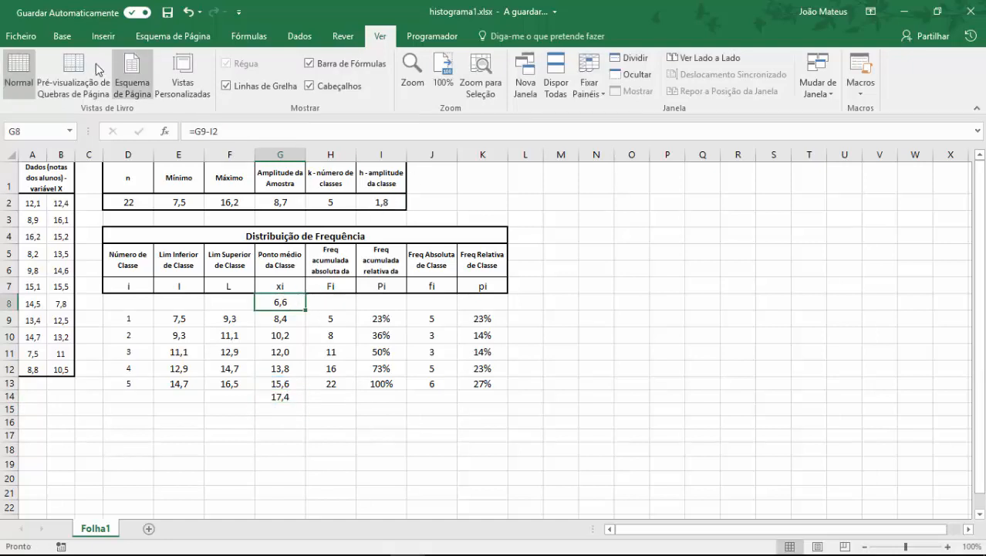
left_click(64, 37)
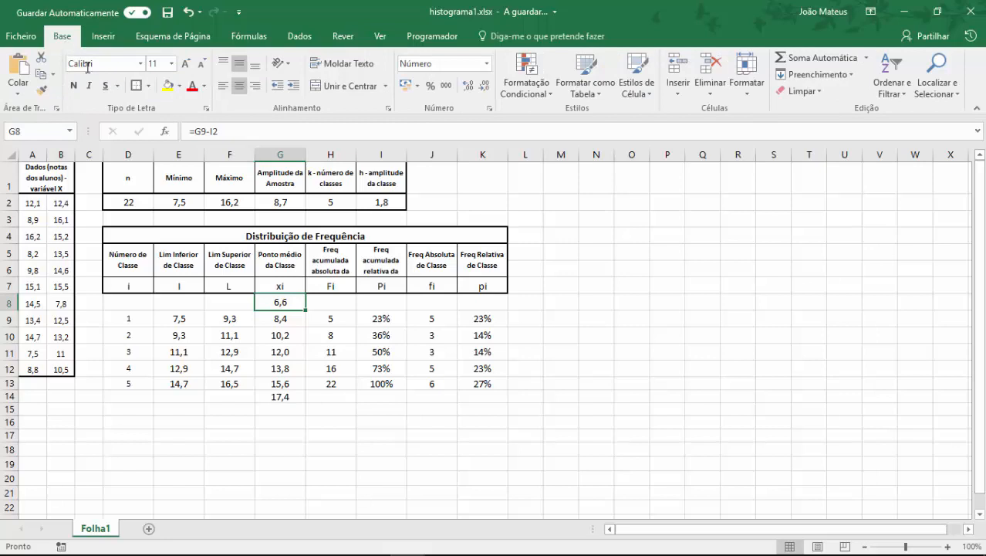
left_click(167, 85)
left_click(275, 394)
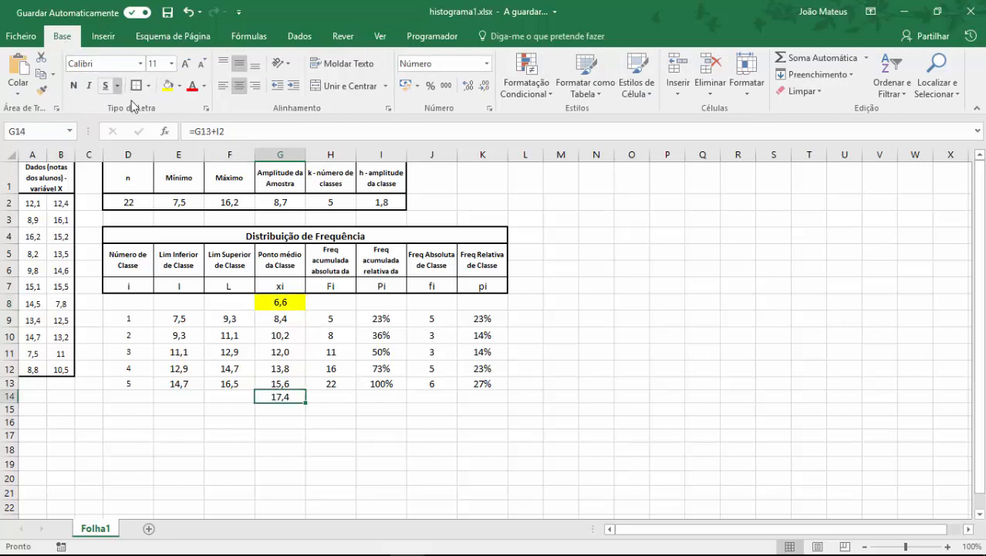
left_click(167, 84)
left_click(382, 409)
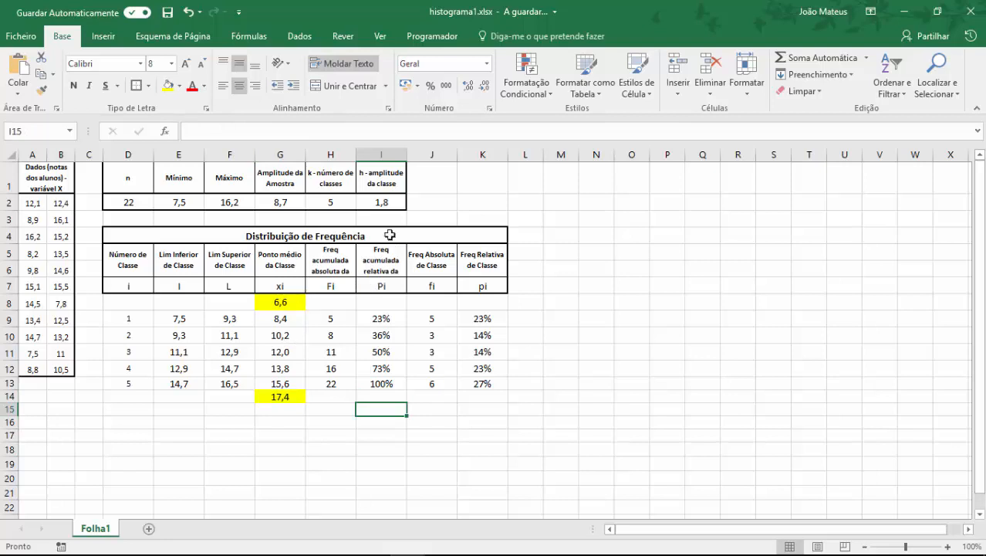
Insert an empty 2D clustered column chart and place it beside the frequency table, over about columns M to V.
left_click(108, 39)
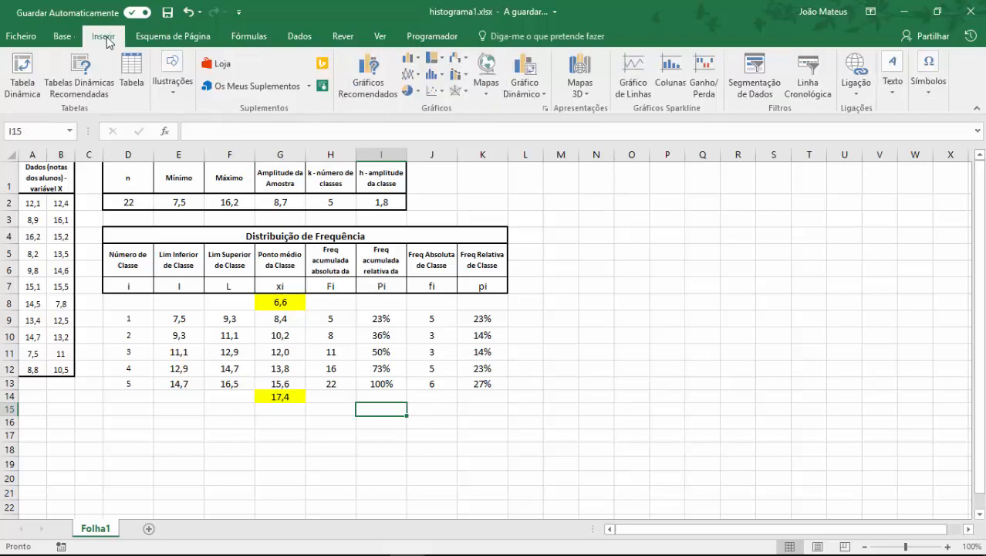
left_click(420, 62)
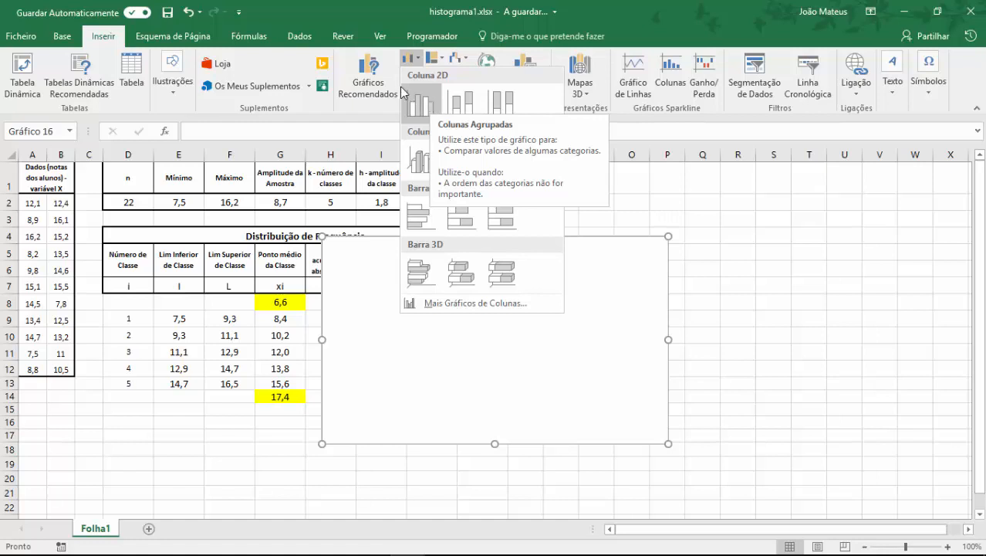
left_click(743, 219)
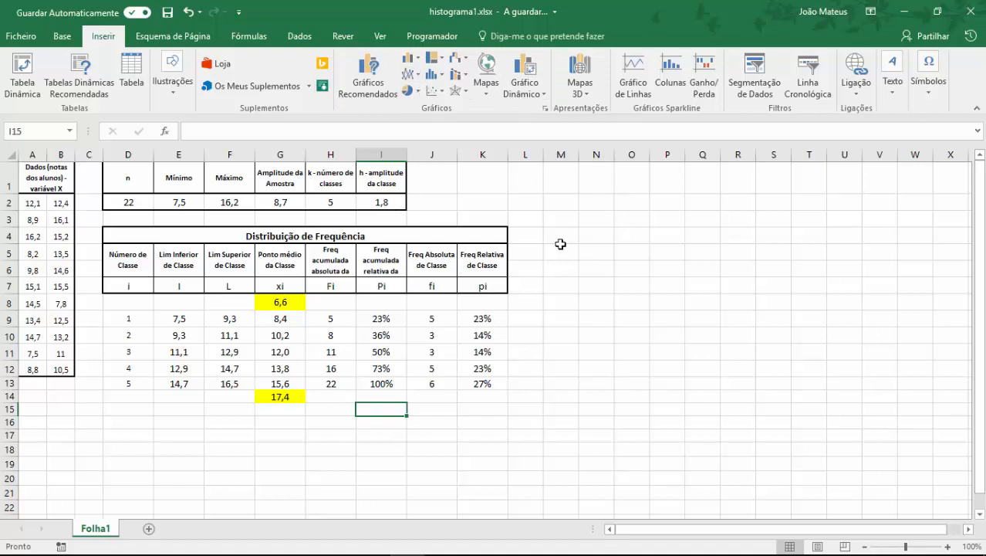
left_click(561, 238)
left_click(407, 58)
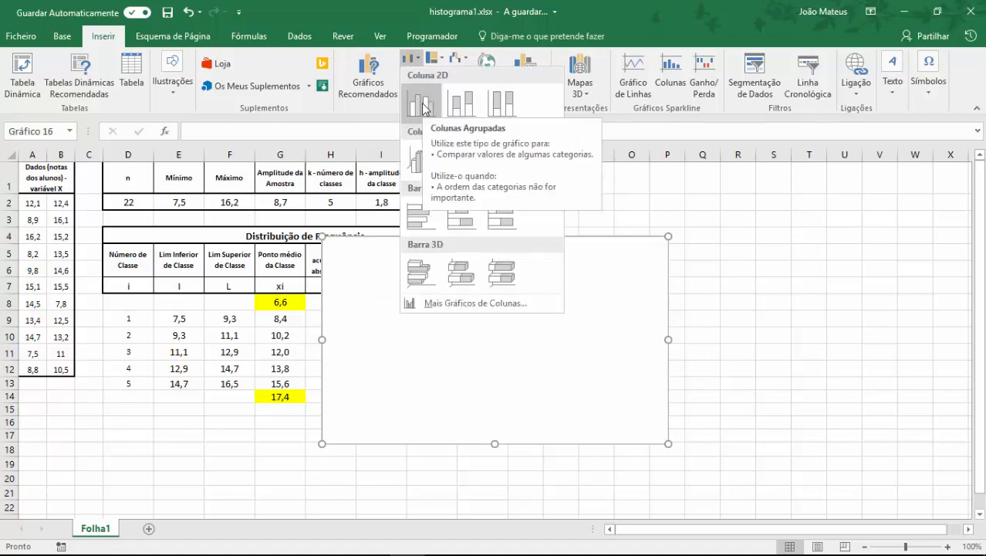
left_click(422, 108)
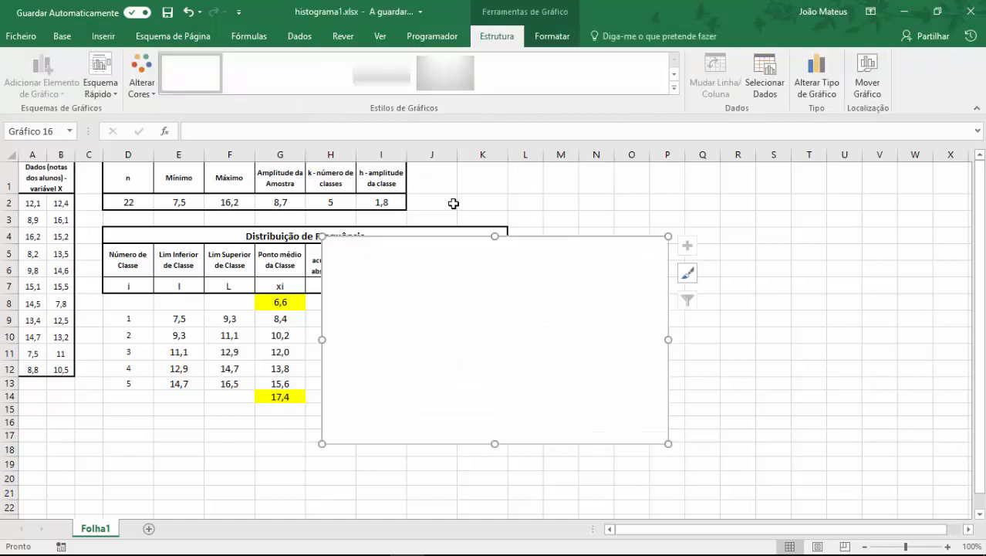
left_click_drag(466, 242, 696, 189)
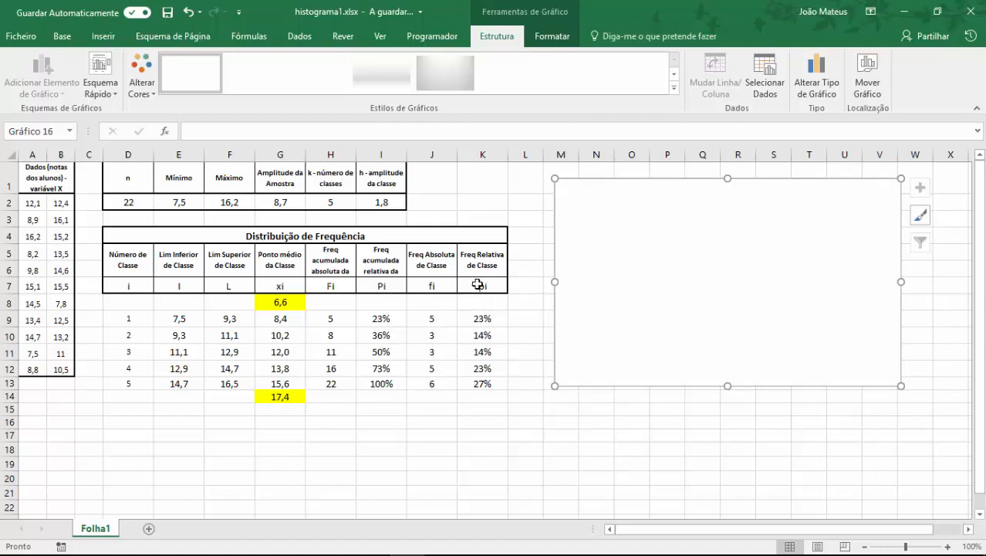
Add a data series named Freq Absoluta to the chart with the absolute frequencies in =Folha1!$J$8:$J$14 as its values.
right_click(725, 252)
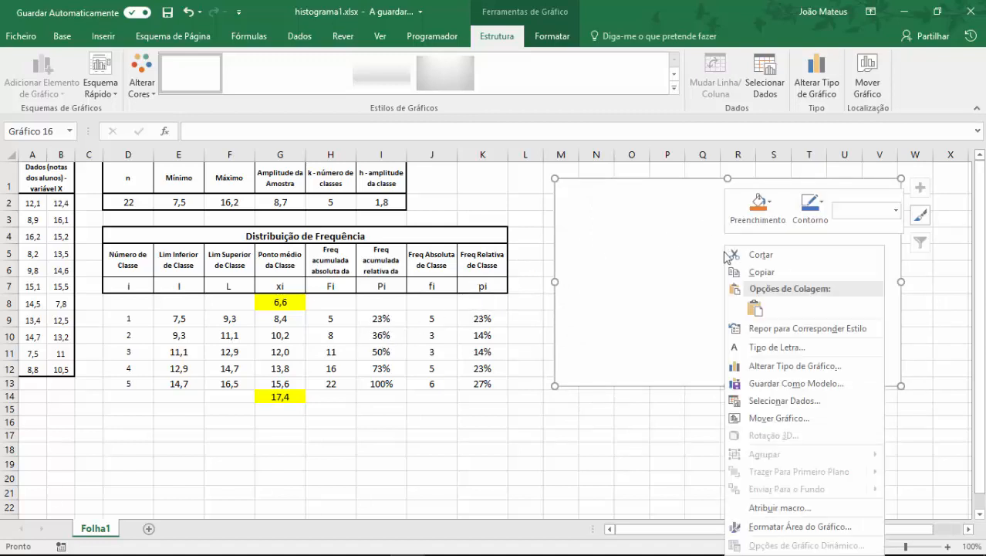
left_click(784, 400)
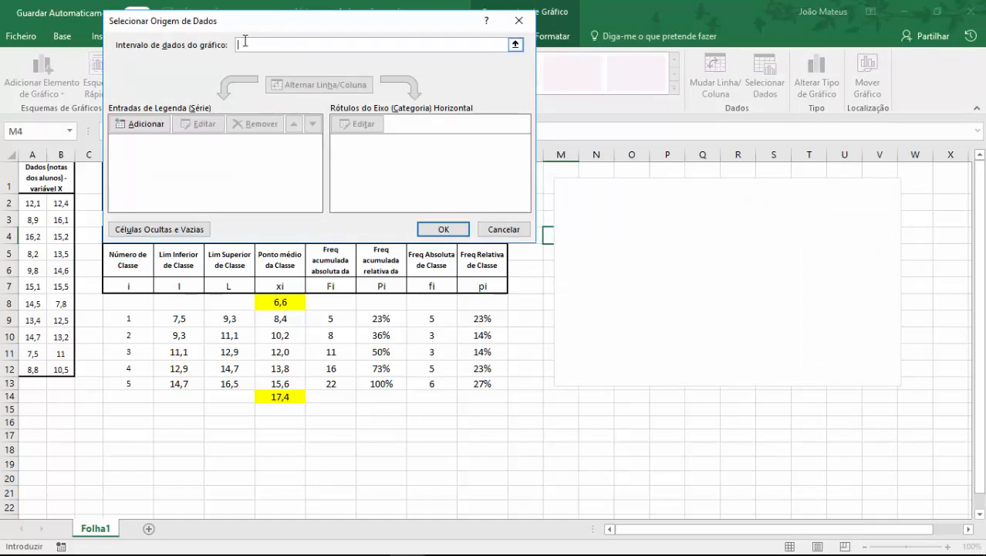
left_click(155, 129)
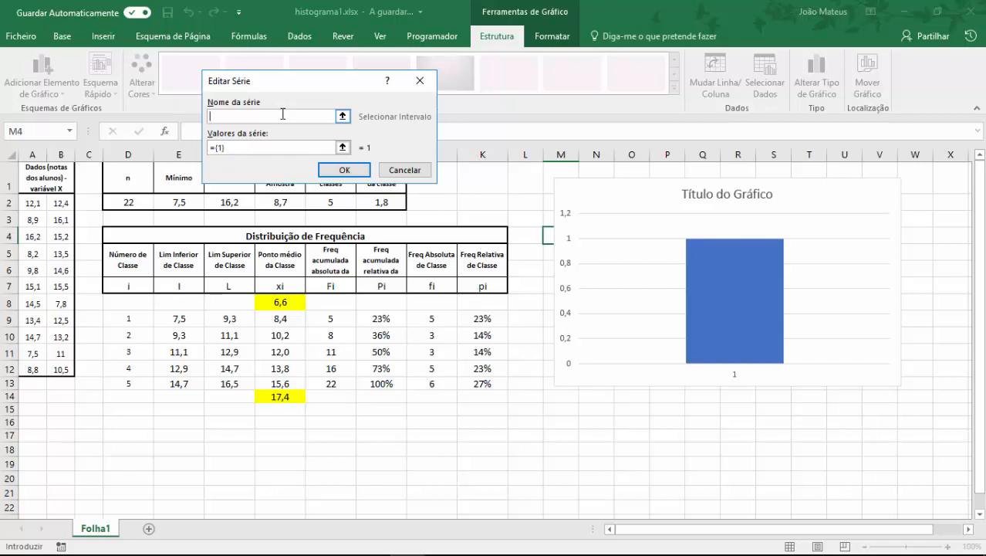
type("Freq Absoluta")
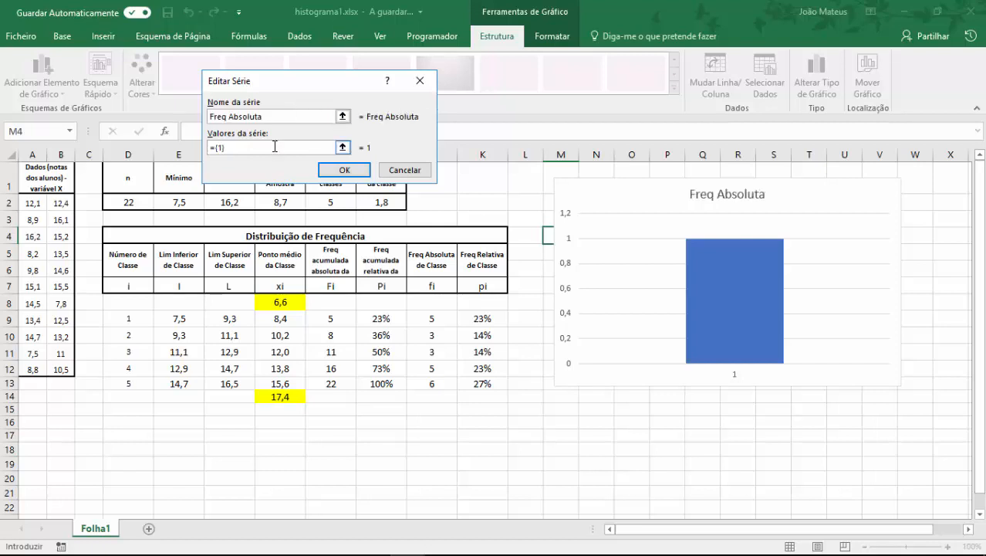
left_click_drag(209, 149, 220, 234)
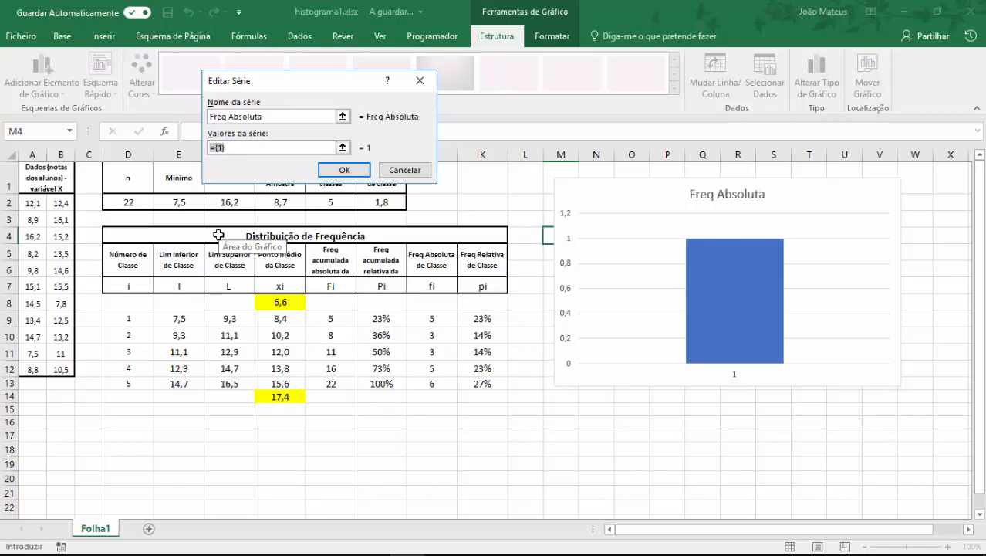
key("BackSpace")
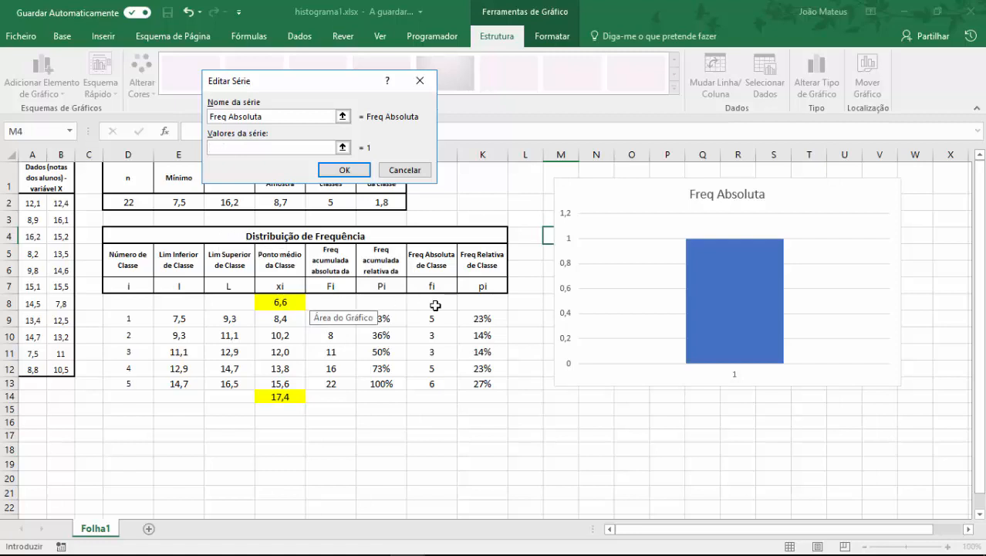
left_click_drag(438, 302, 438, 405)
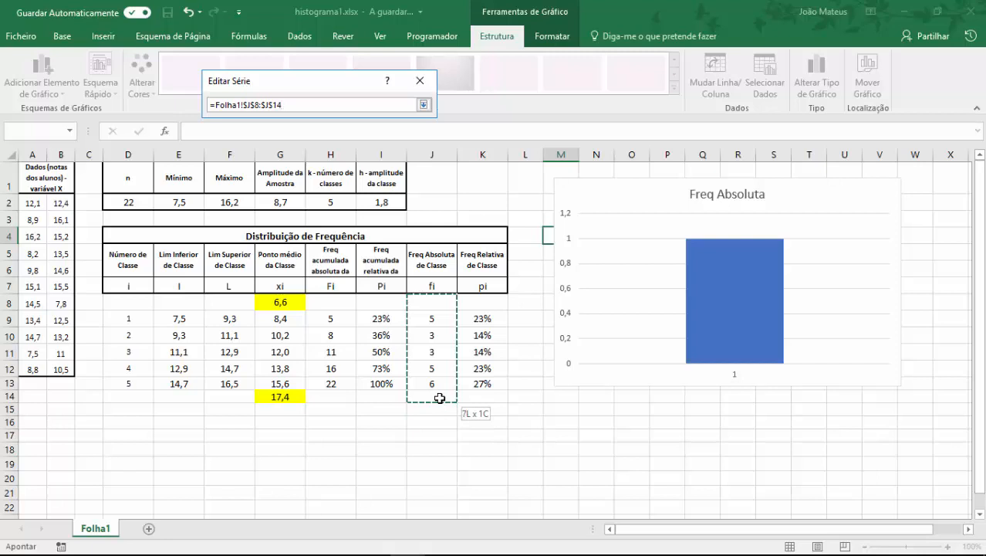
left_click_drag(439, 397, 439, 398)
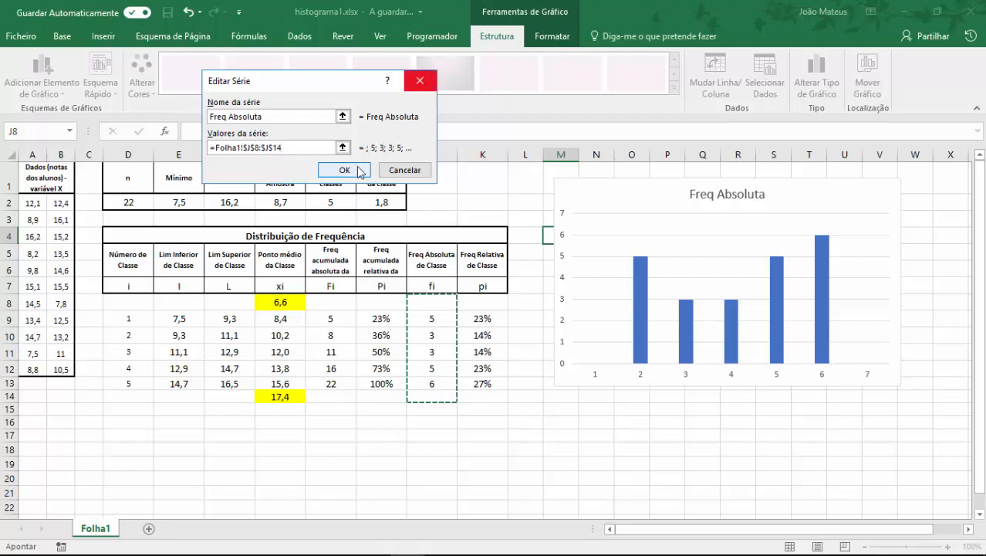
left_click(345, 170)
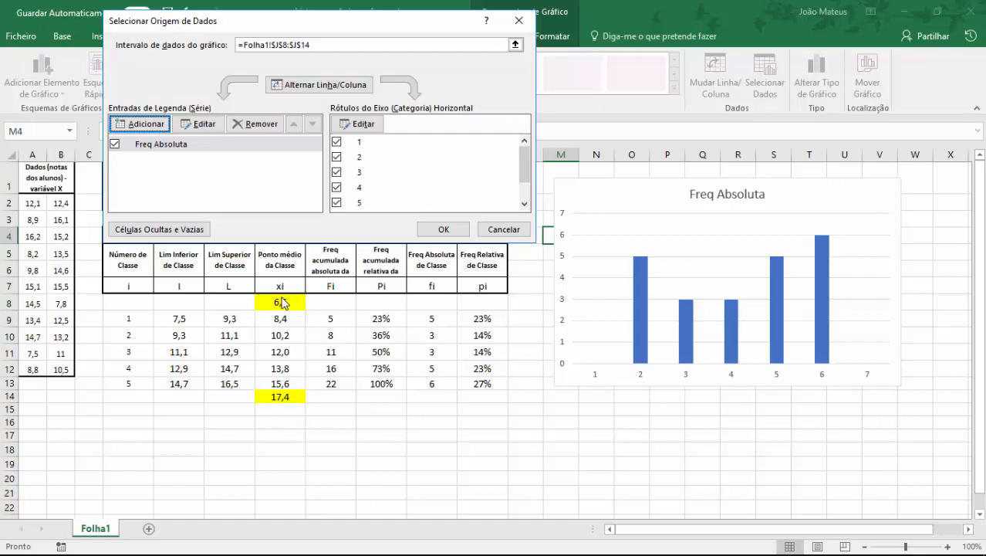
Set the chart's horizontal axis labels to the class midpoints in =Folha1!$G$8:$G$14.
left_click(360, 126)
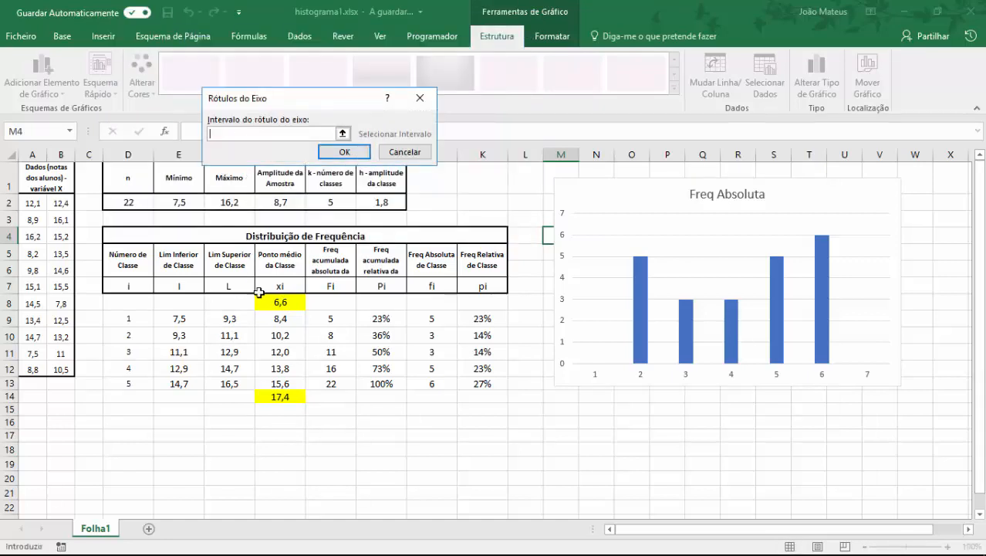
left_click_drag(280, 302, 281, 398)
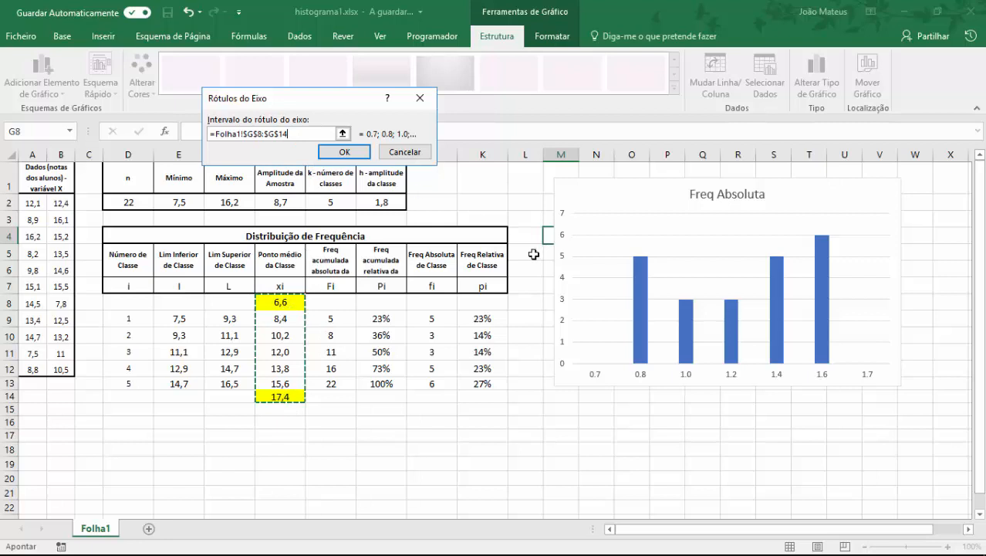
left_click(345, 152)
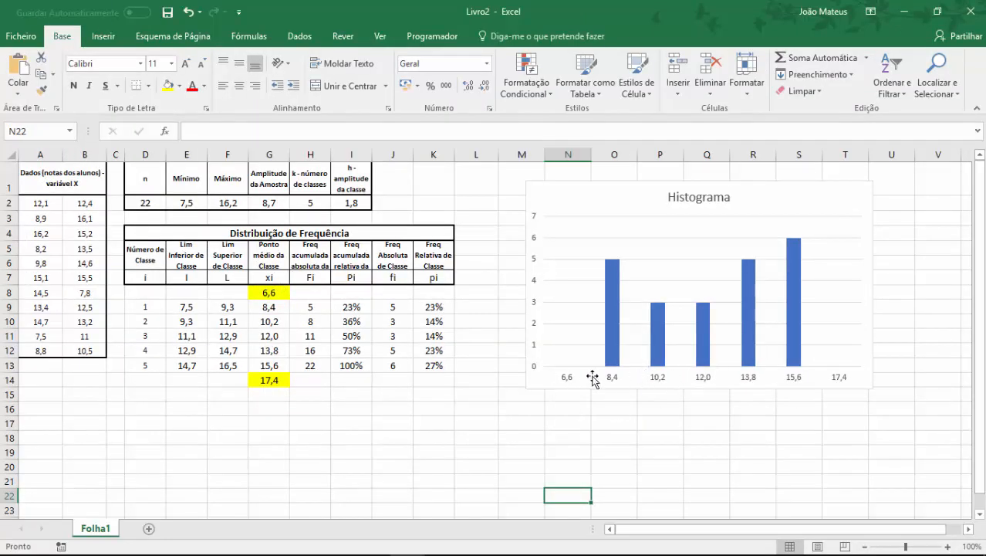
Delete the horizontal gridlines and the Histograma title from the chart.
left_click(573, 424)
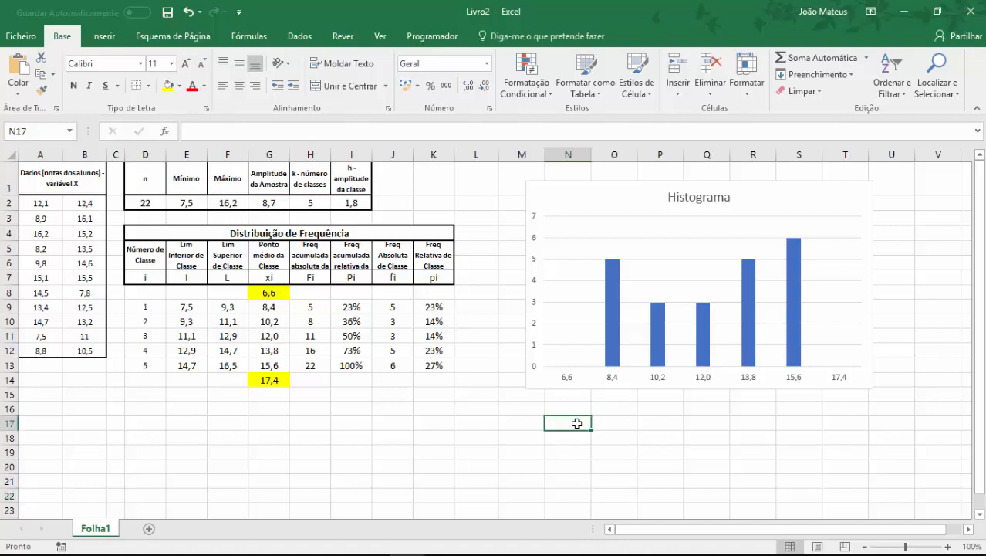
mouse_move(617, 270)
left_click(682, 219)
left_click(679, 243)
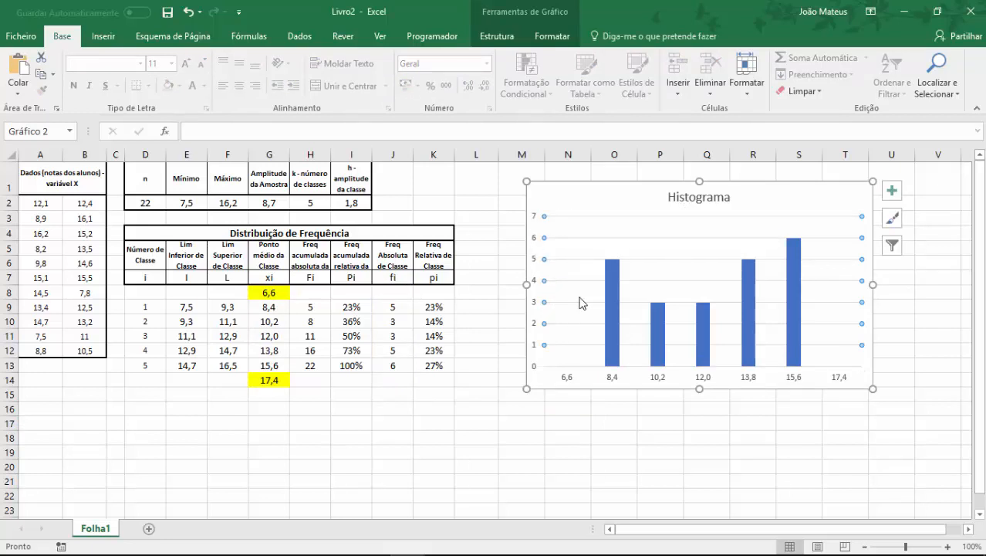
right_click(608, 220)
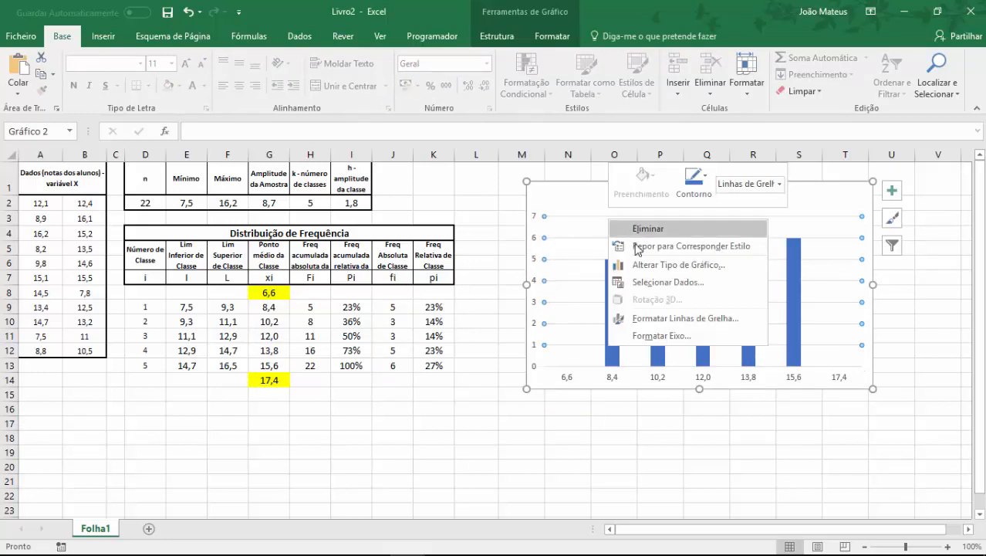
left_click(640, 236)
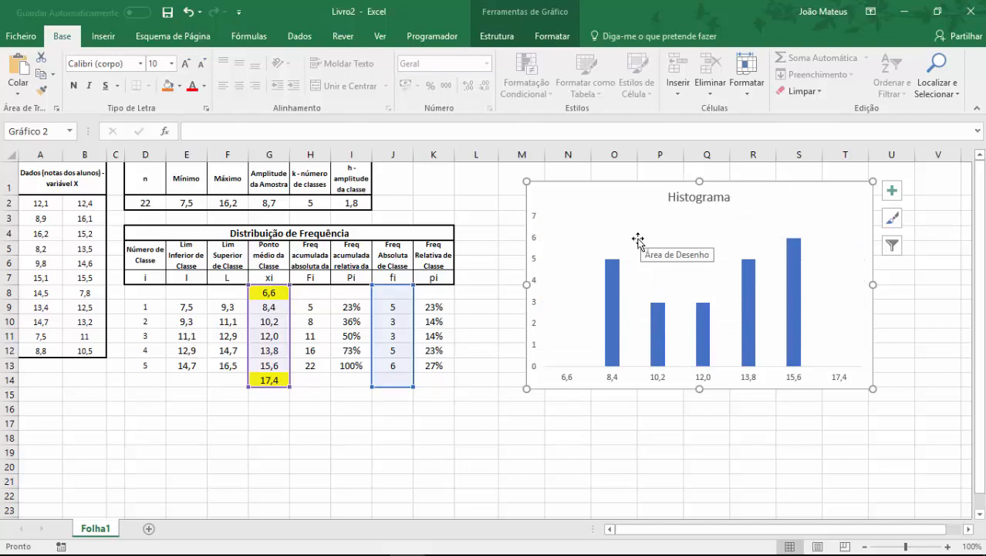
left_click(684, 202)
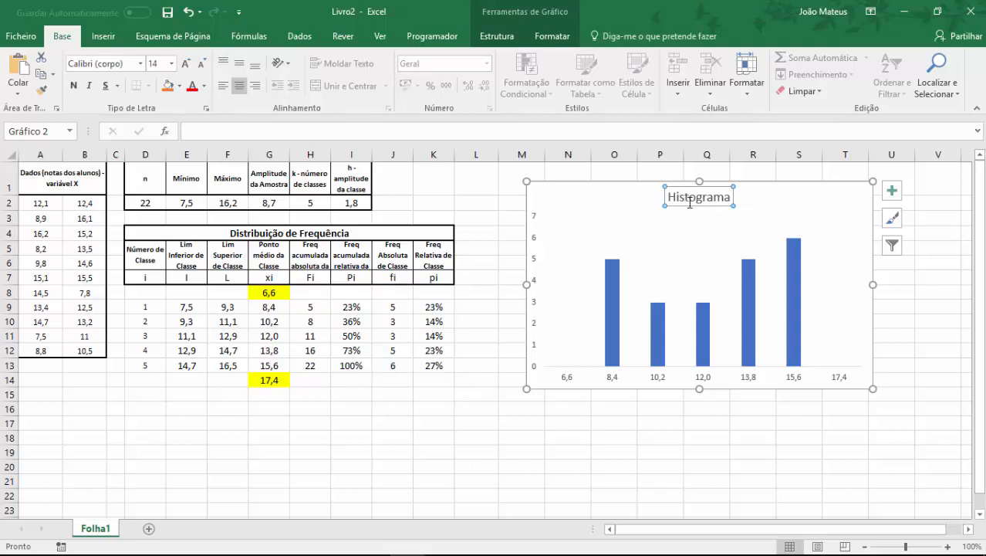
key("Delete")
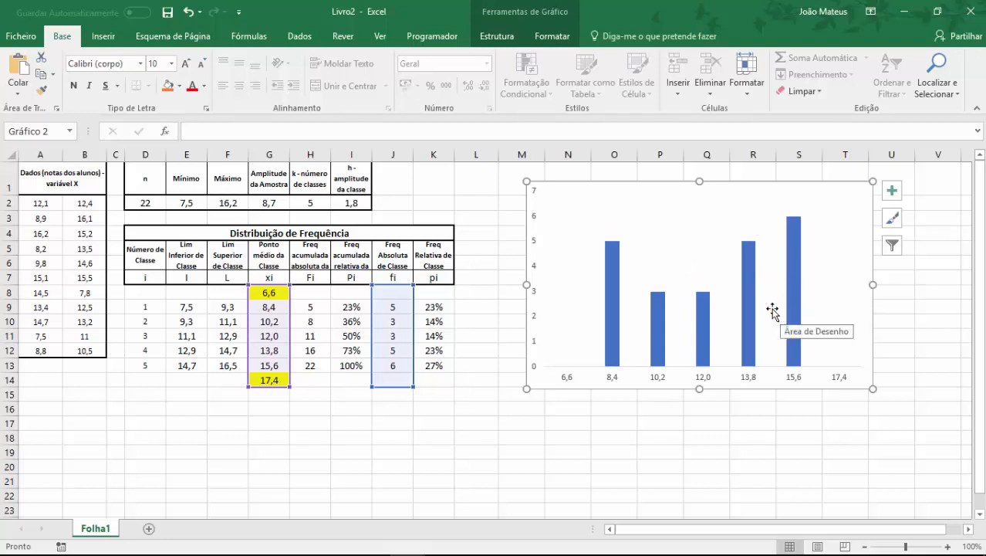
Limit the vertical axis to a maximum of 6 and set its major tick marks to cross the axis (A cruzar o eixo).
left_click(536, 295)
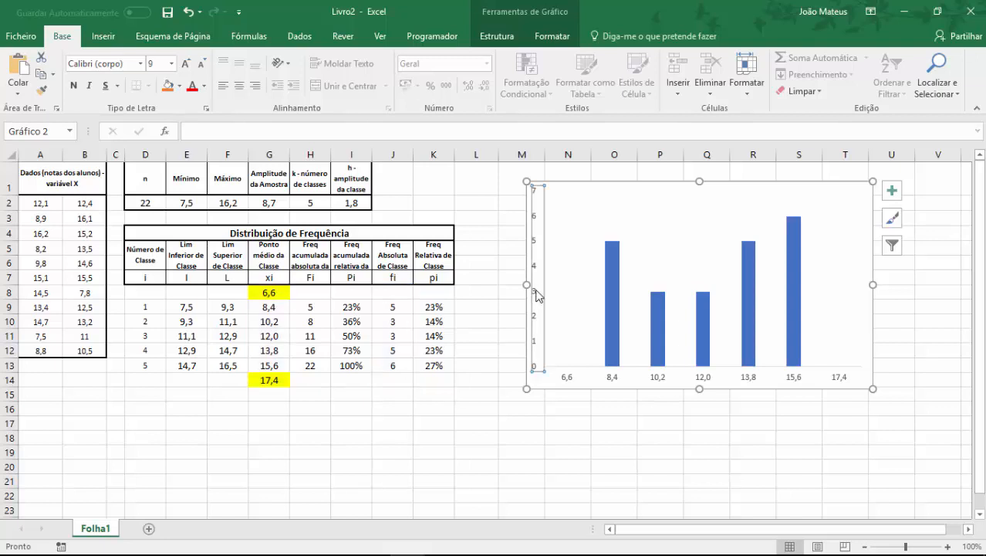
double_click(536, 296)
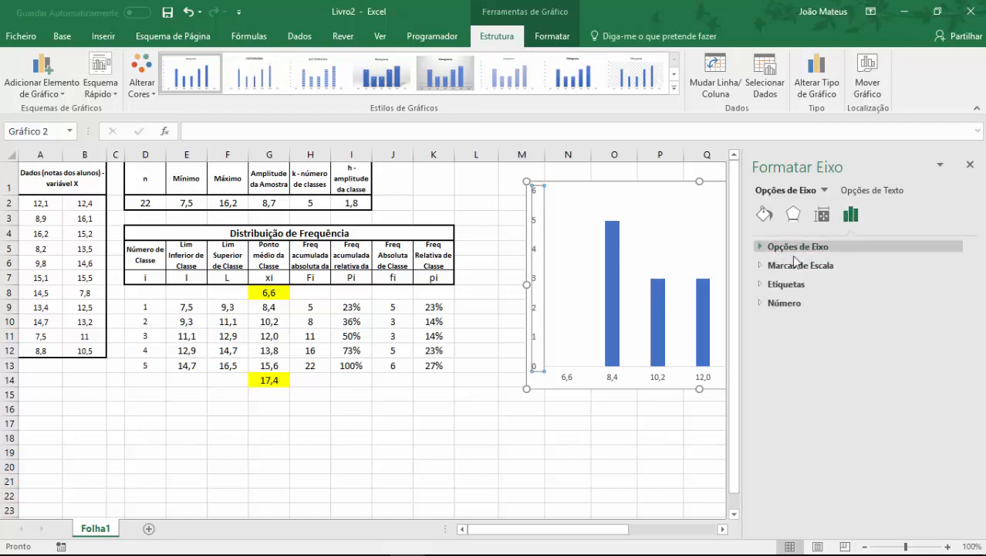
left_click(761, 265)
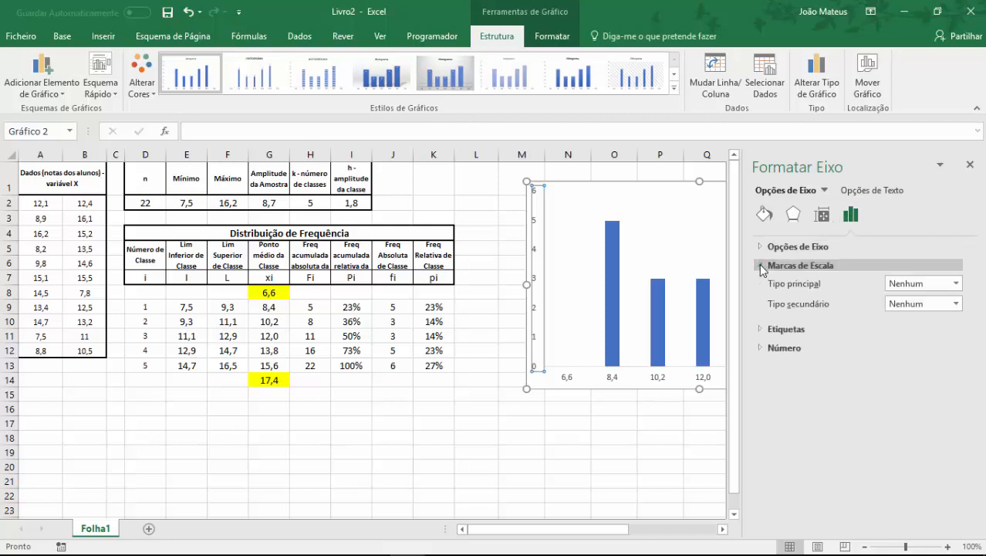
left_click(937, 286)
left_click(931, 338)
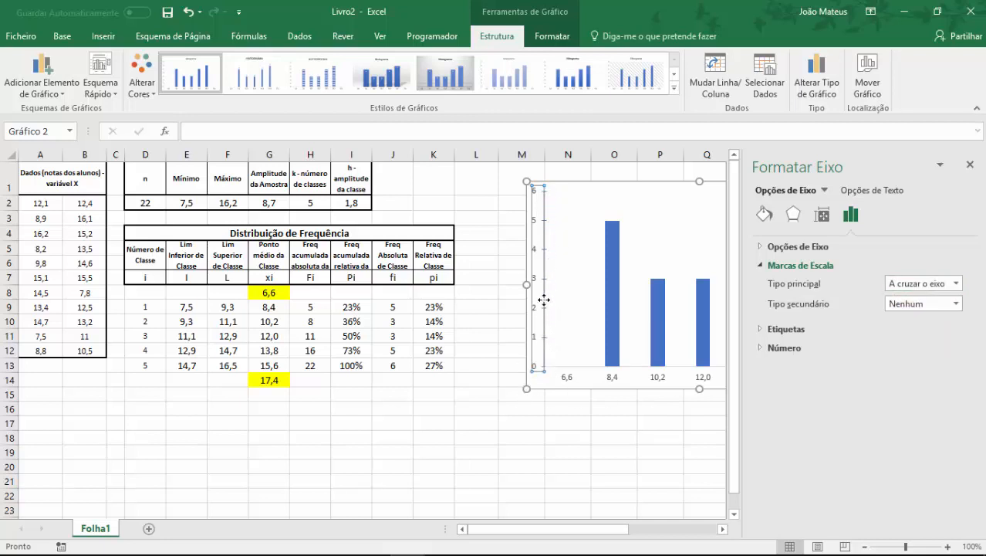
Format the vertical axis line as a solid black line 1,5 pt wide.
left_click(764, 217)
left_click(777, 265)
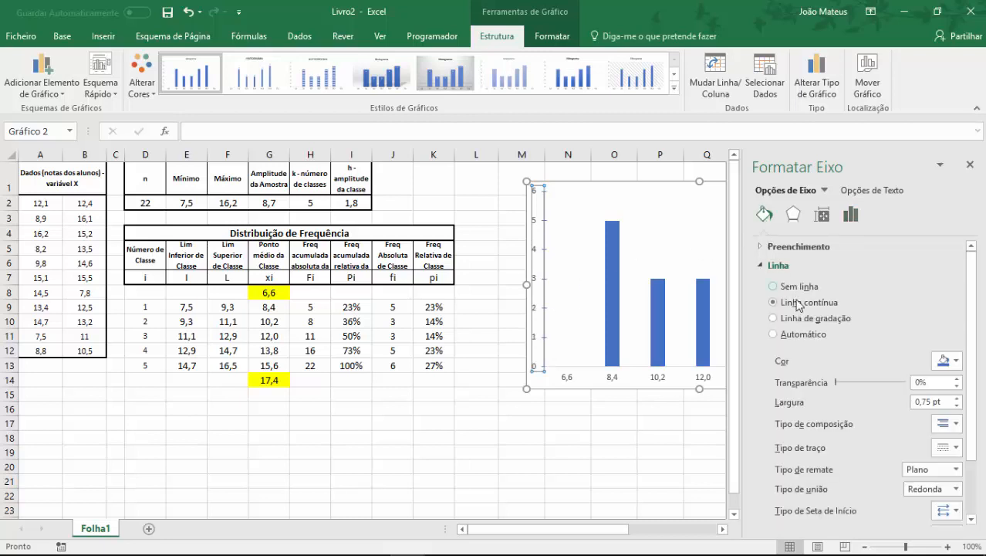
left_click(957, 363)
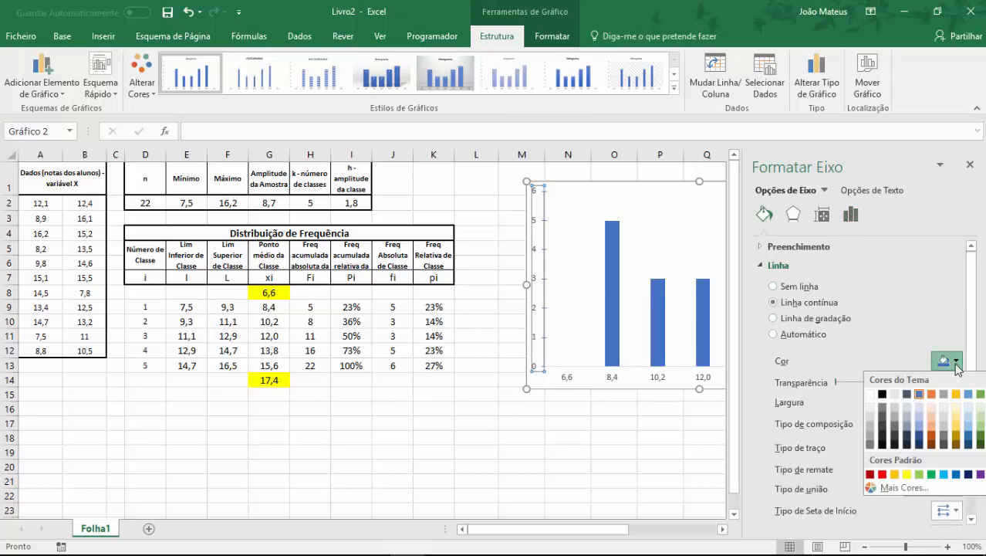
left_click(883, 400)
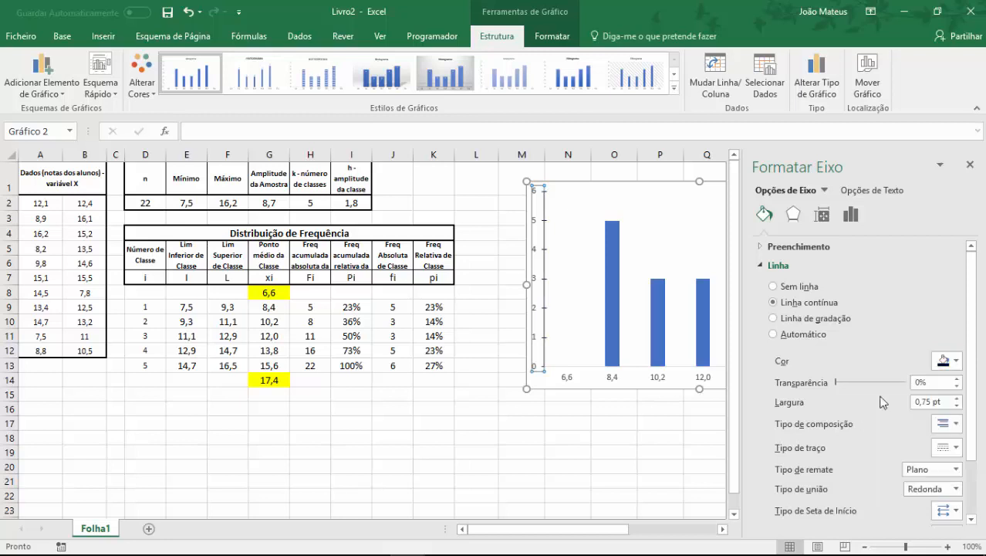
left_click(957, 398)
left_click(958, 406)
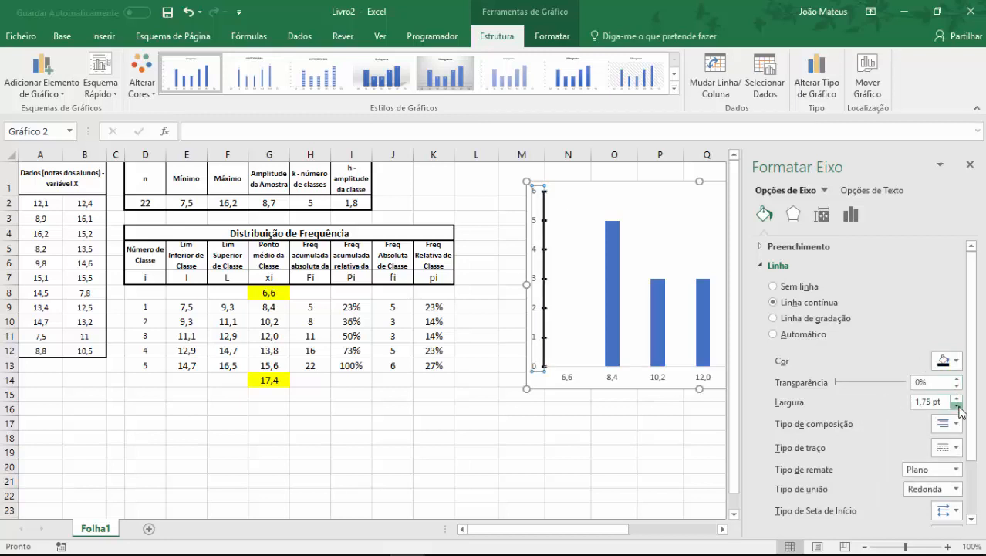
left_click(958, 406)
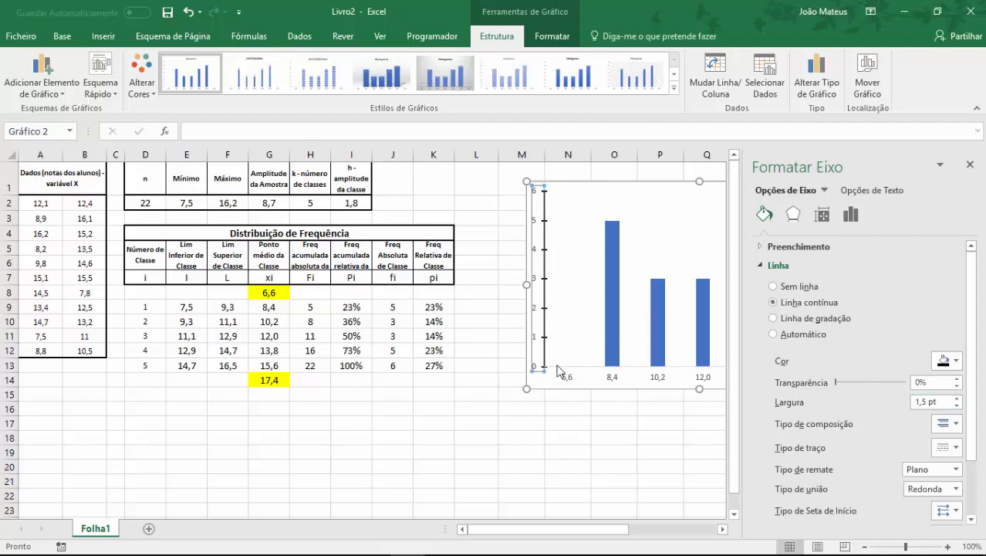
Format the horizontal axis line as a solid black line 1,5 pt wide.
left_click(614, 382)
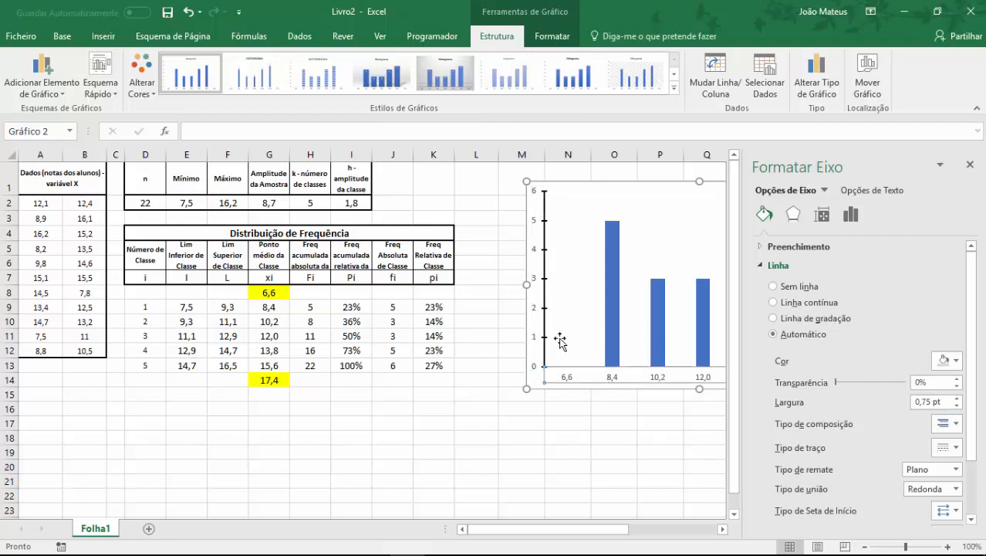
left_click(774, 334)
left_click(958, 398)
left_click(958, 398)
left_click(958, 398)
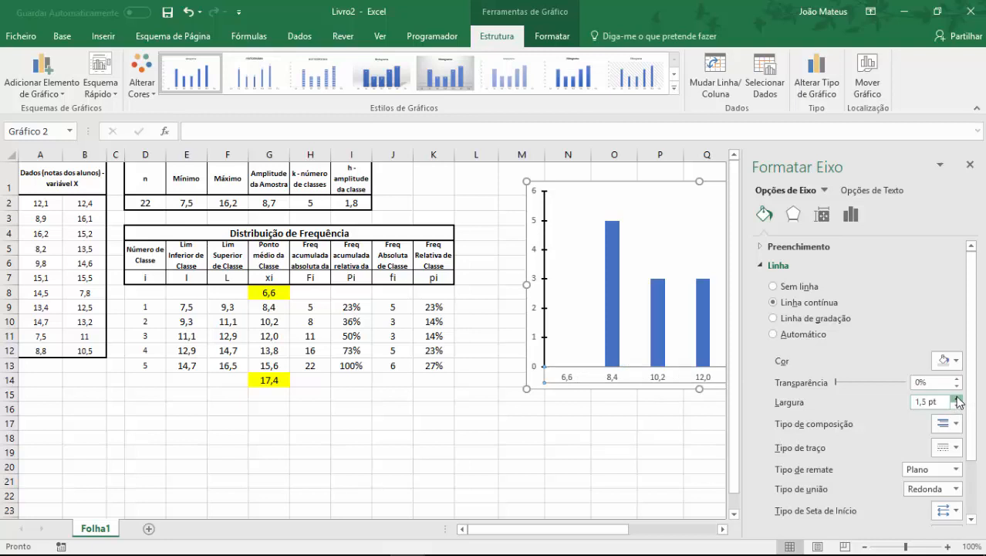
left_click(958, 398)
left_click(958, 406)
left_click(946, 361)
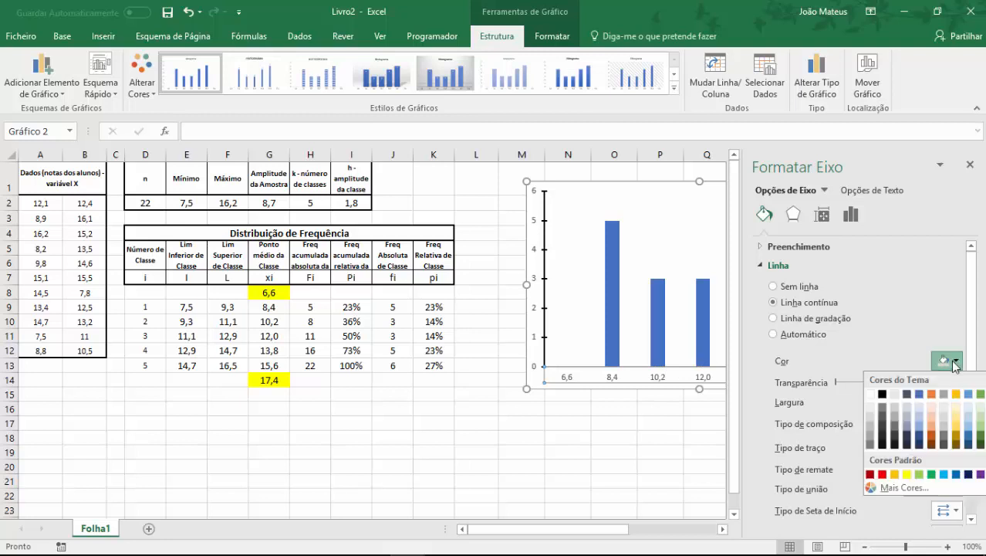
left_click(880, 403)
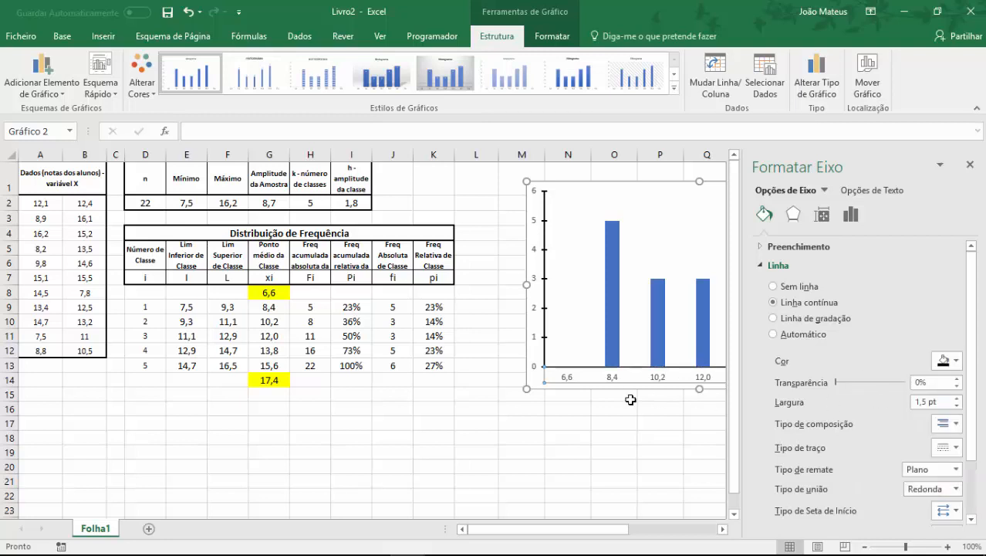
Set the horizontal axis's major tick marks to cross the axis and close the axis formatting.
left_click(849, 216)
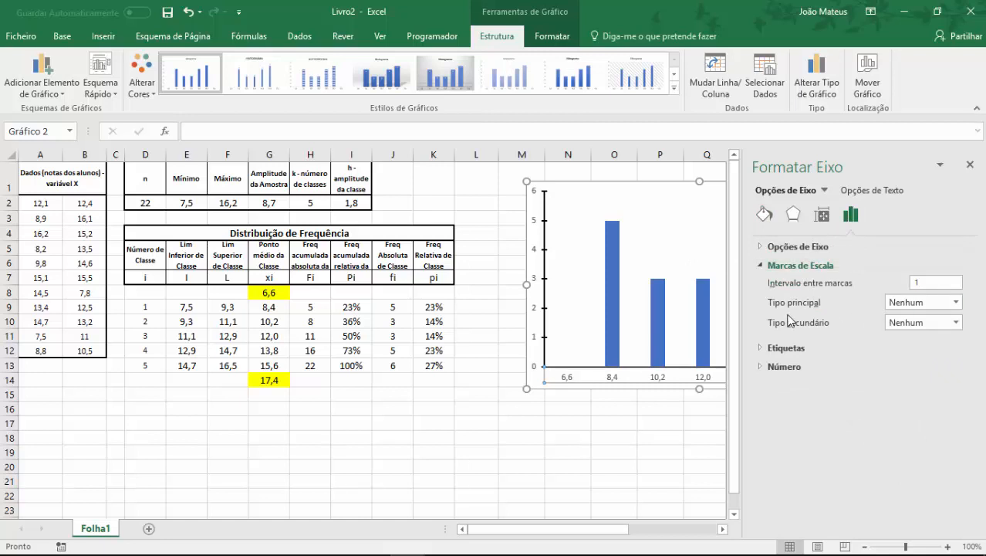
left_click(906, 305)
left_click(907, 359)
left_click(970, 165)
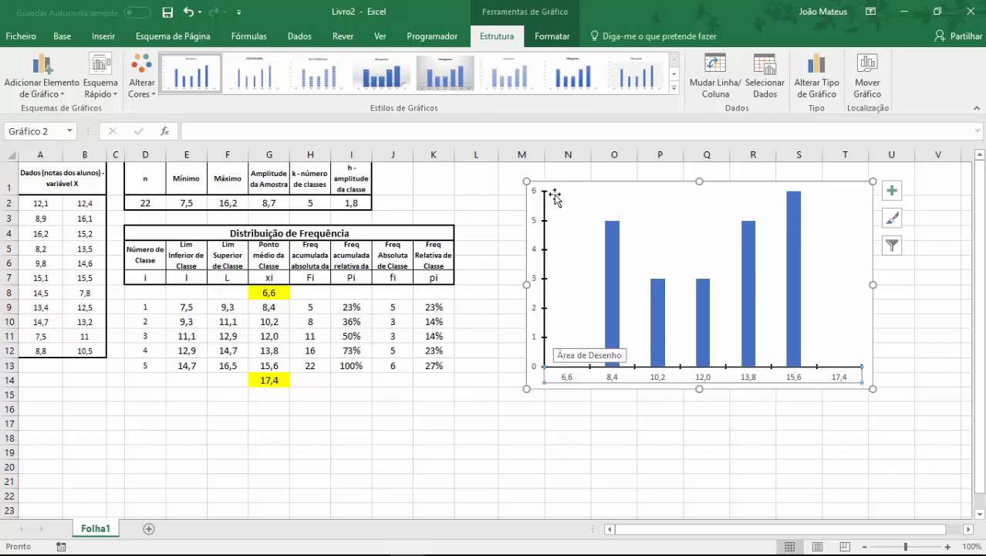
Open the formatting of the column data series and set its series overlap to 100%.
left_click(750, 226)
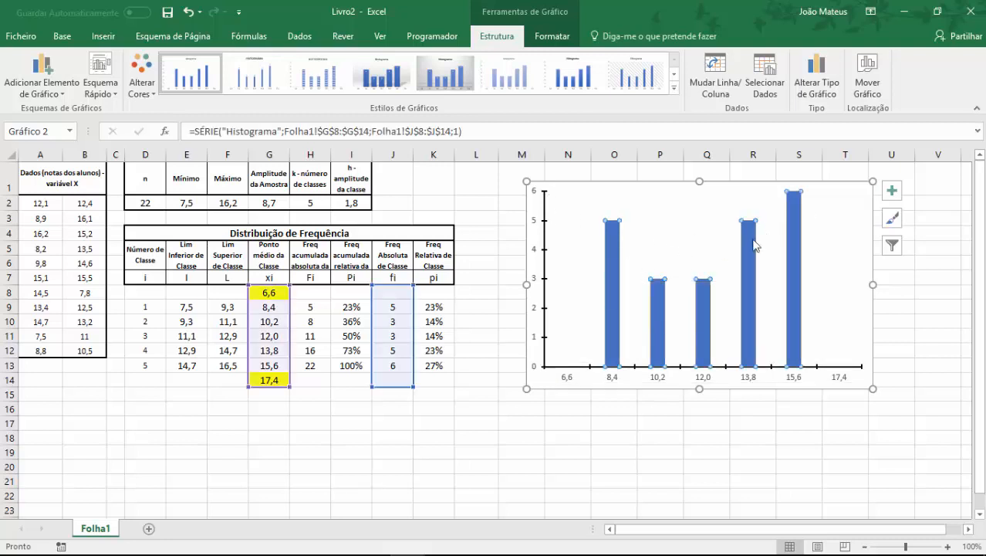
right_click(613, 264)
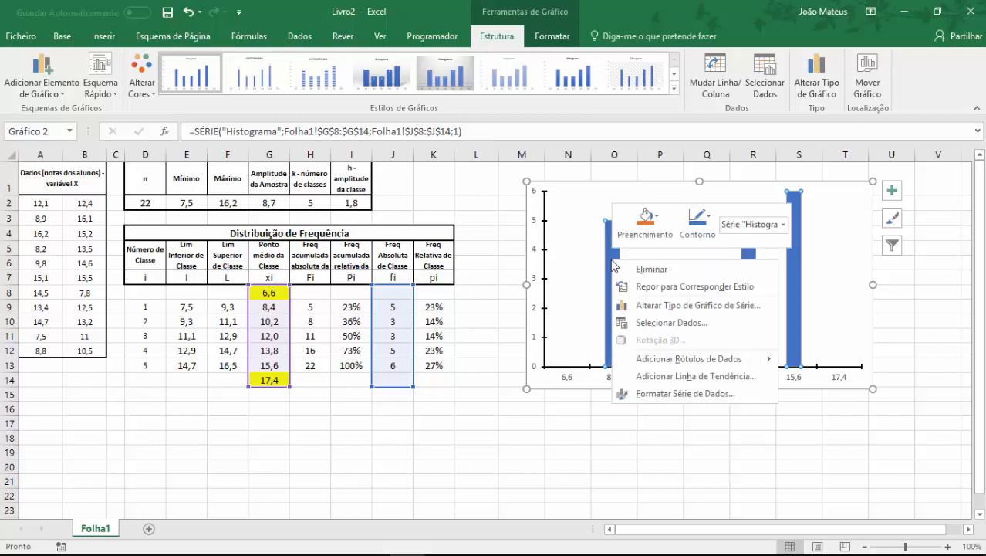
left_click(647, 394)
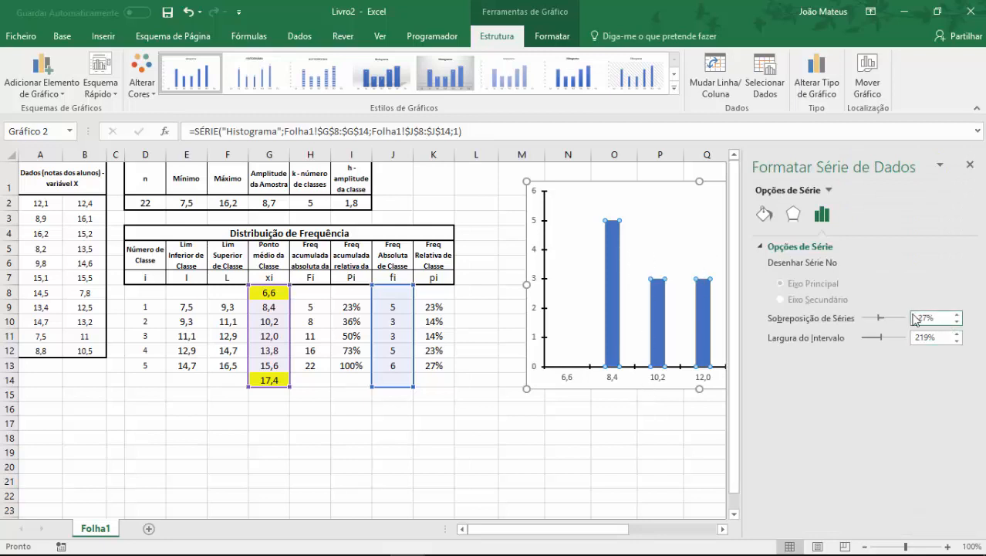
left_click_drag(925, 318, 917, 319)
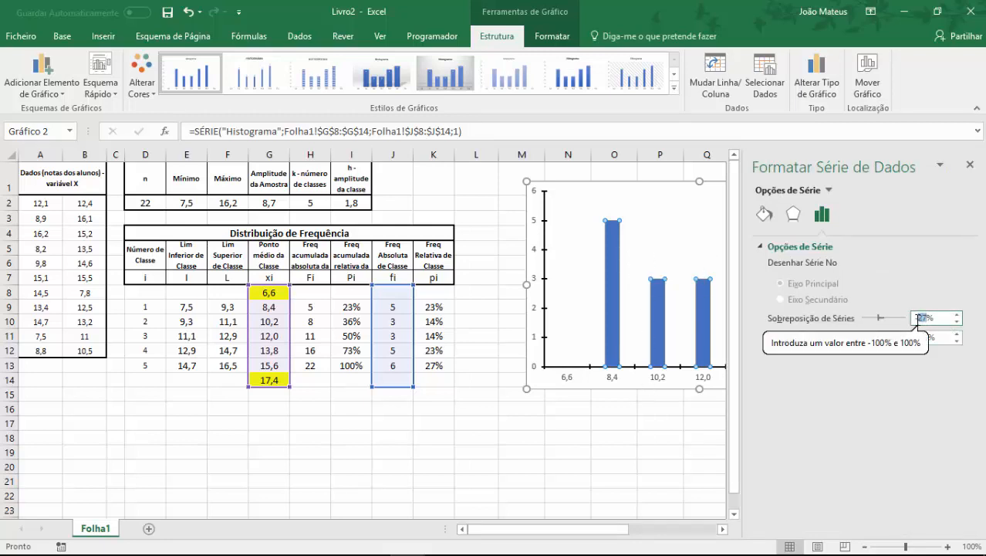
type("100")
key("Return")
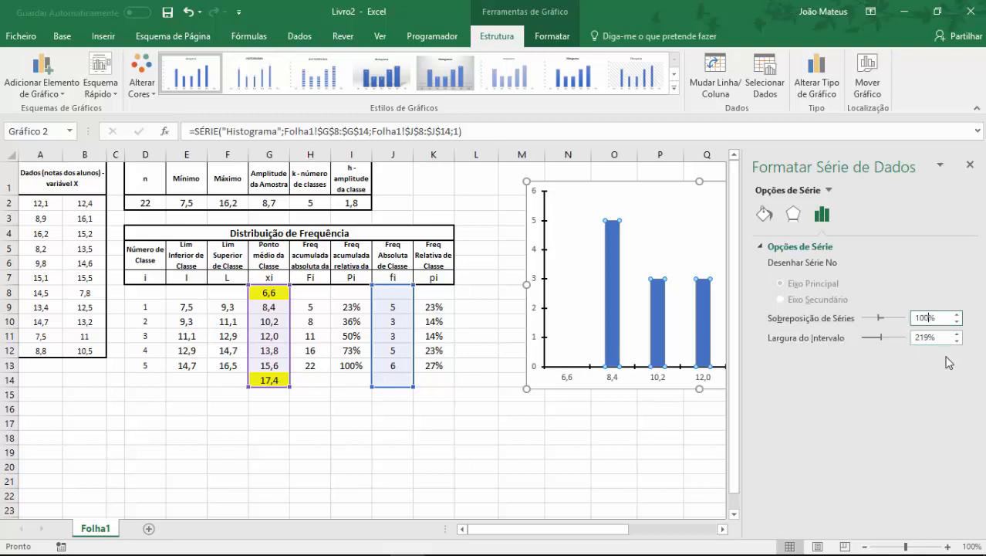
Set the gap width of the column series to 0% so the bars touch.
left_click(929, 338)
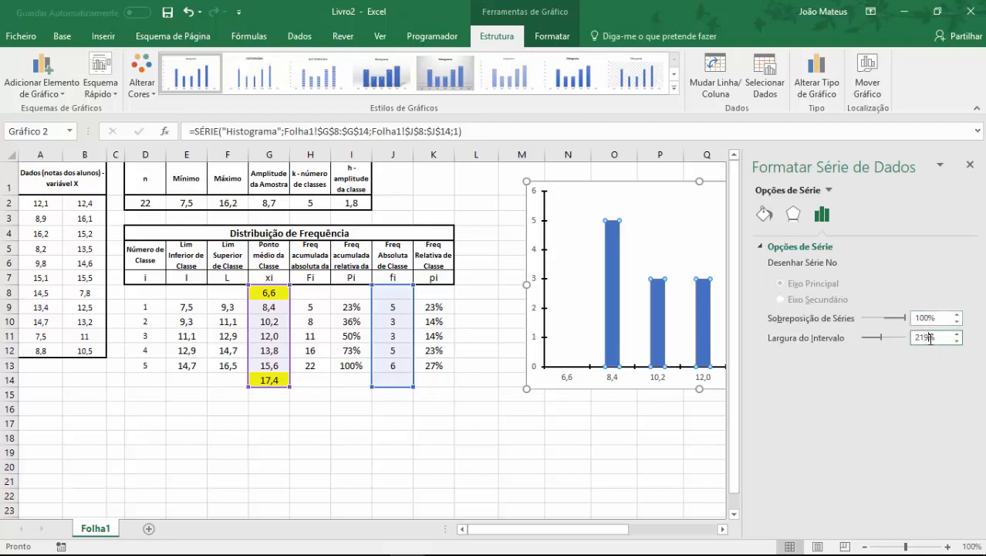
key("BackSpace")
key("BackSpace")
key("BackSpace")
type("0")
key("Return")
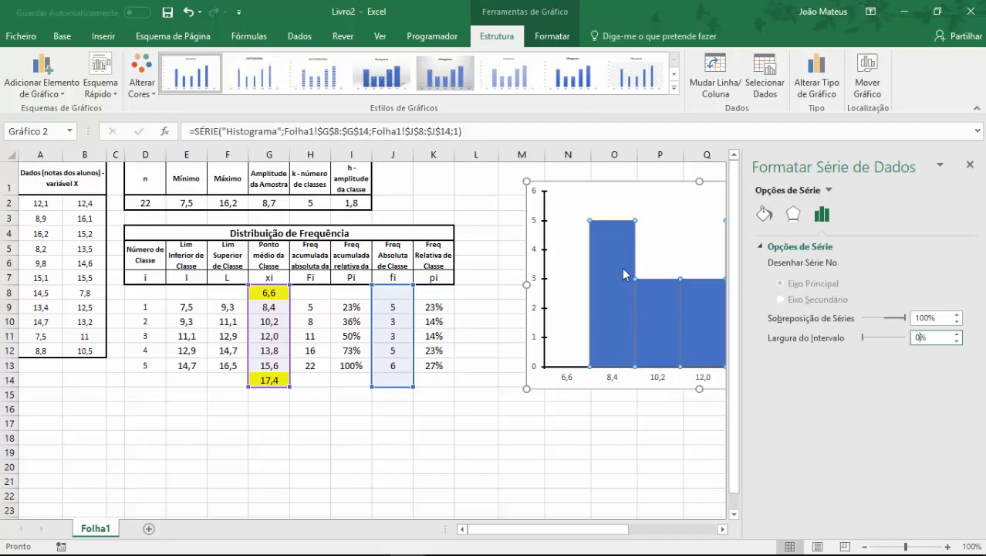
Give the histogram bars a solid black border 1,5 pt wide and deselect the chart.
mouse_move(674, 315)
left_click(765, 217)
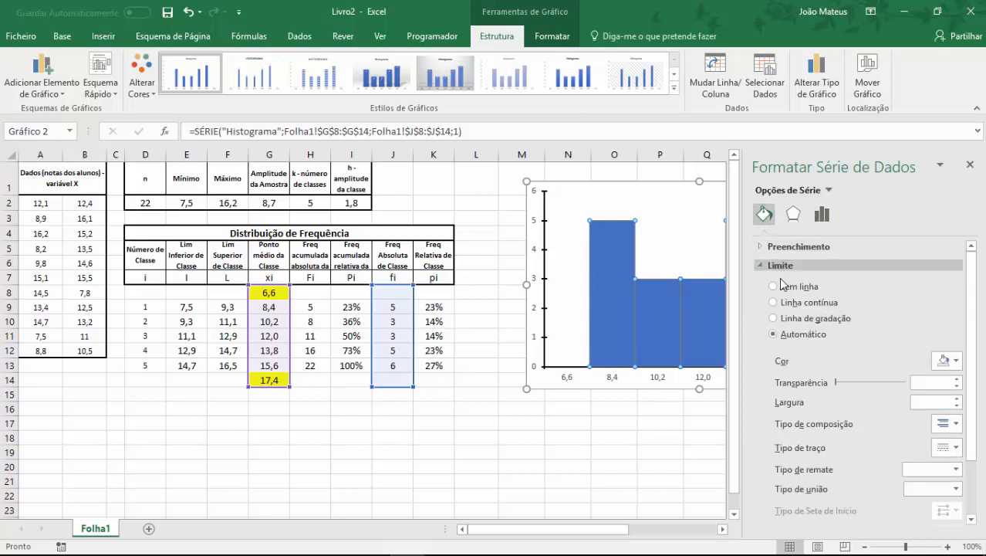
left_click(956, 361)
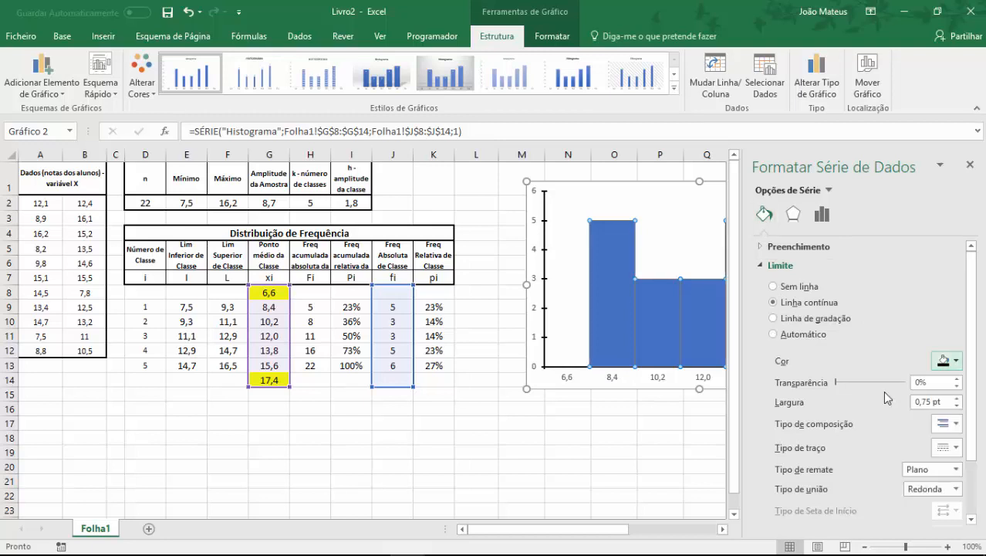
left_click(957, 399)
left_click(957, 399)
left_click(957, 399)
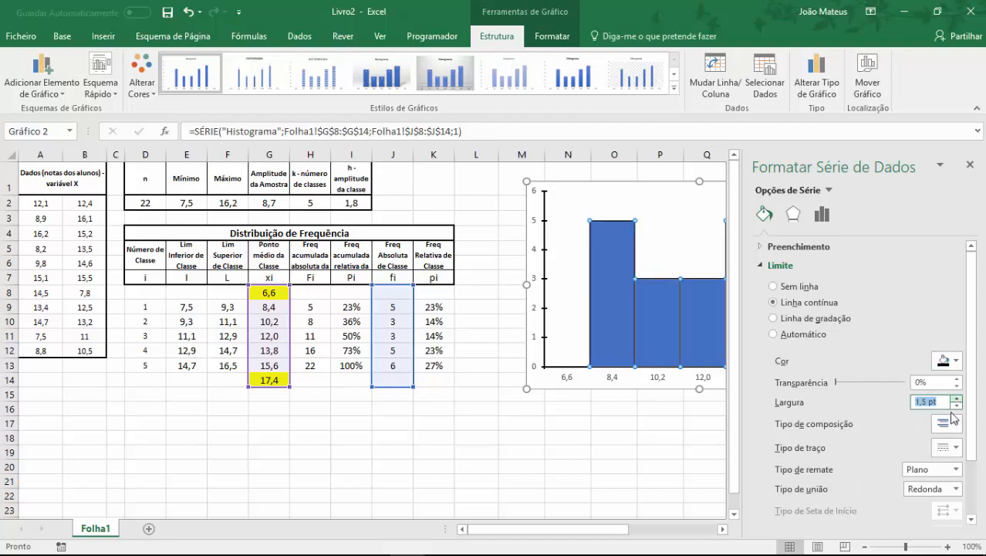
left_click(696, 439)
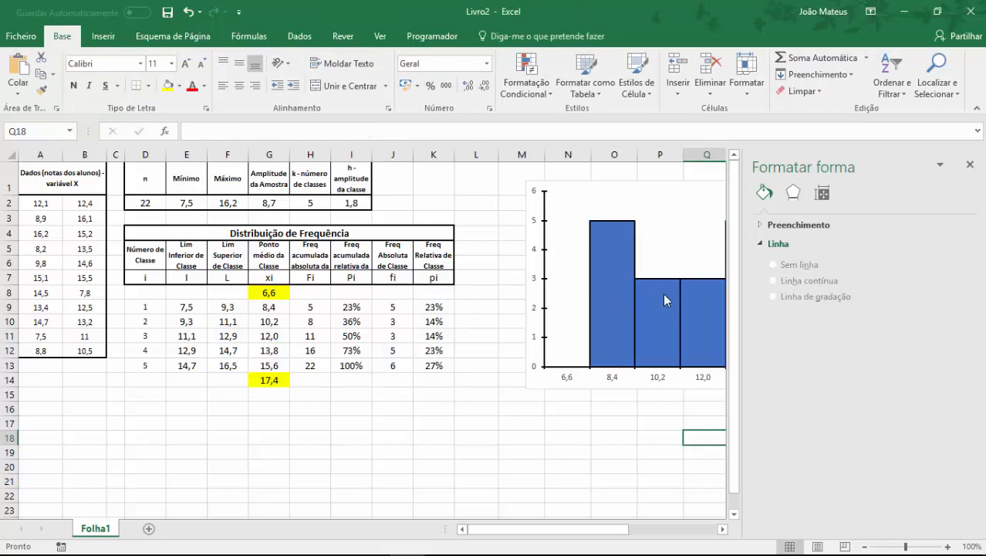
Add a primary horizontal axis title to the histogram and close the formatting pane.
left_click(971, 165)
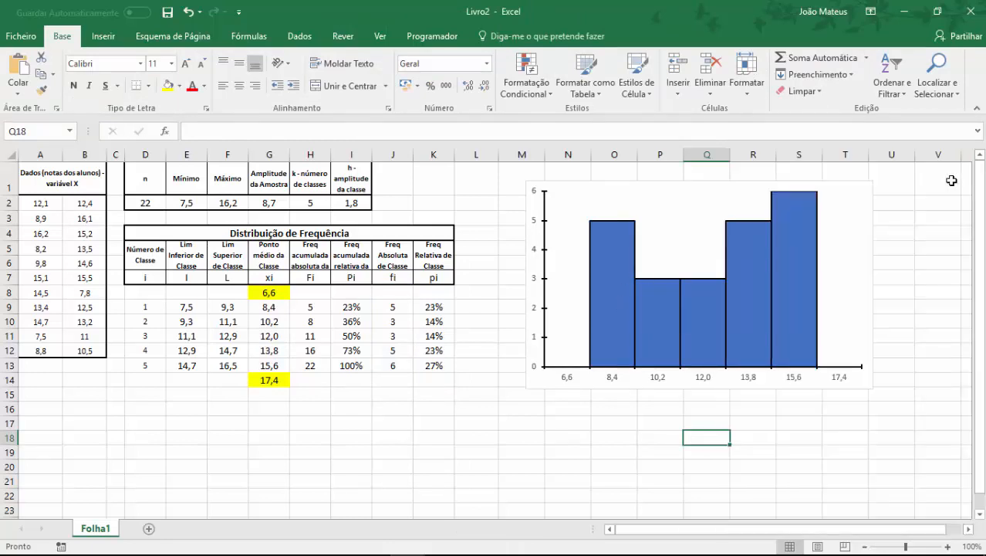
mouse_move(758, 291)
left_click(674, 221)
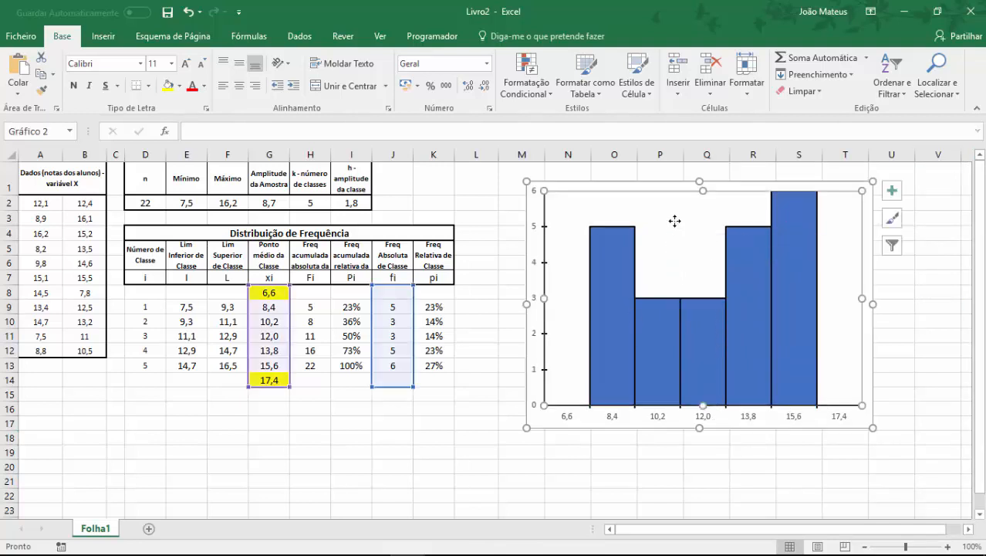
left_click(651, 185)
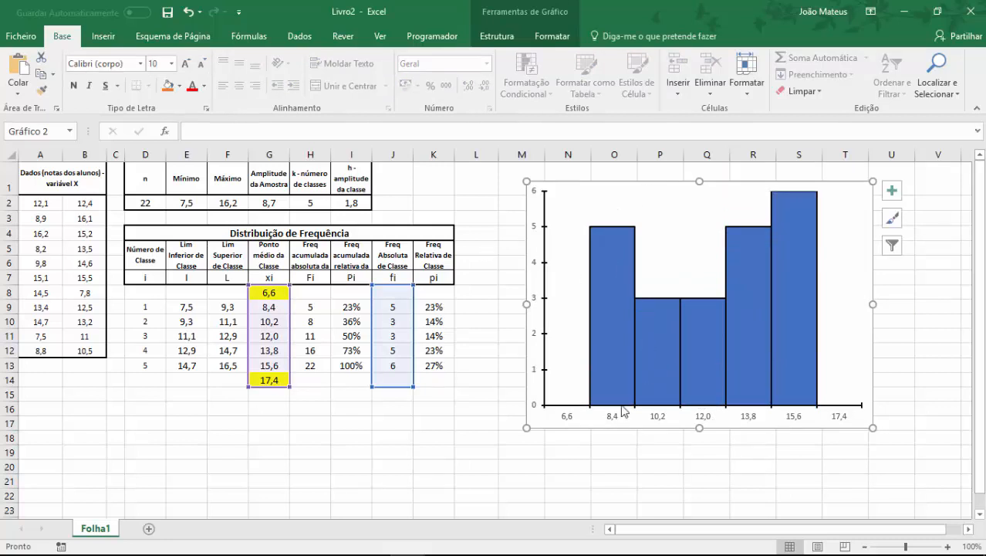
double_click(584, 186)
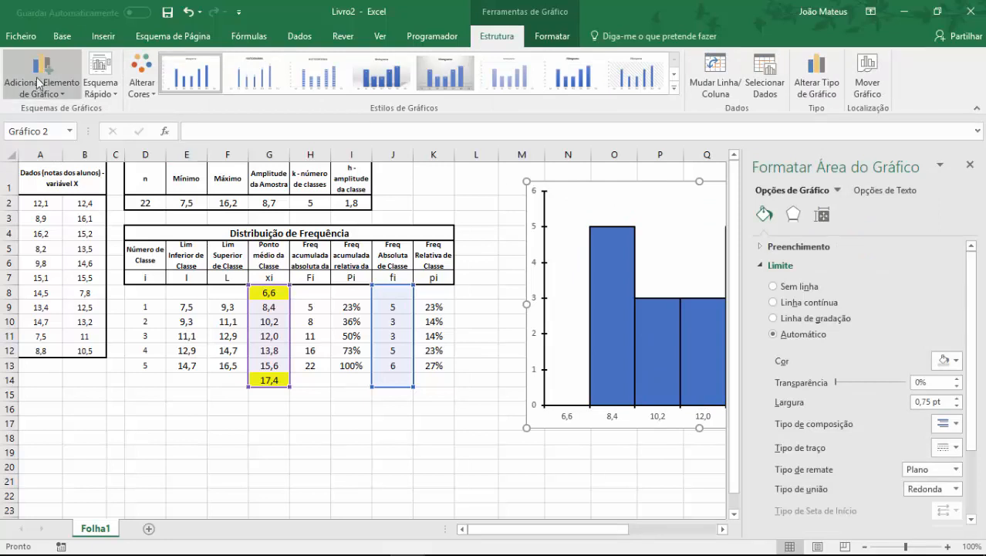
left_click(72, 89)
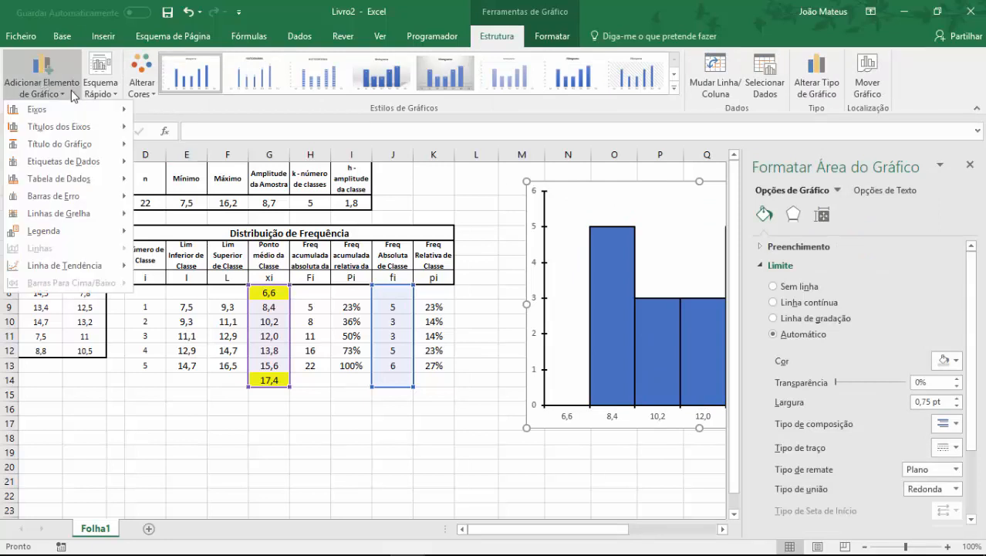
mouse_move(82, 128)
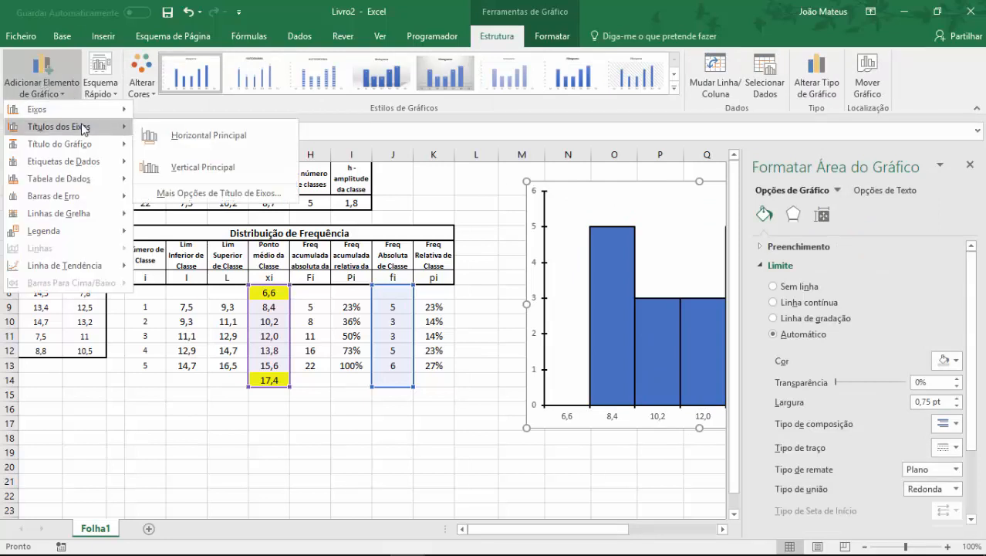
left_click(187, 135)
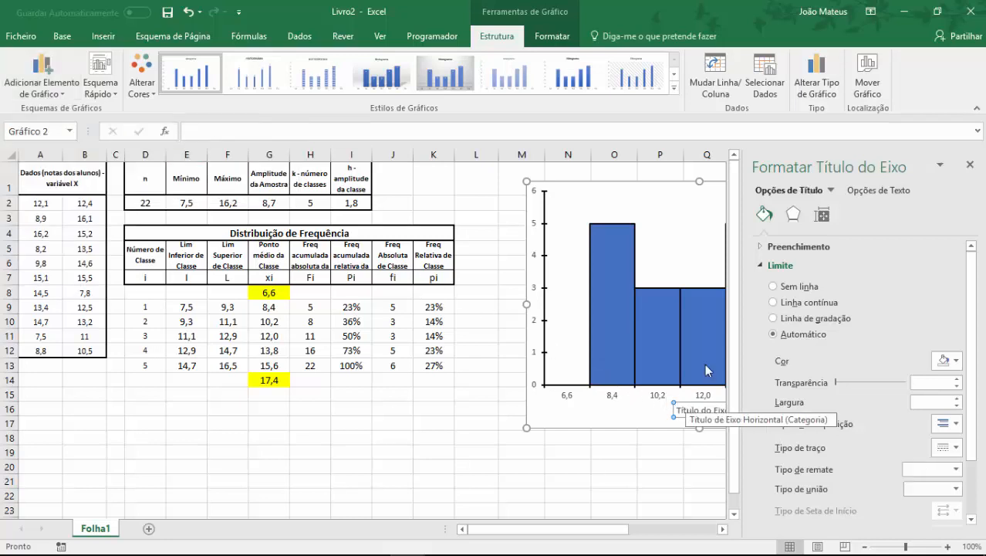
left_click(970, 165)
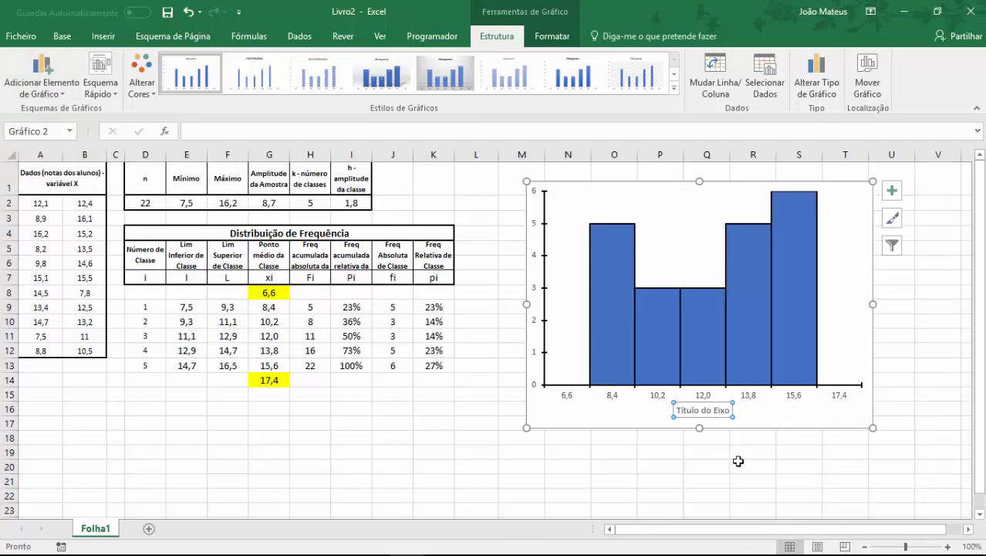
Replace the horizontal axis title text with "Notas (Ponto Médio de Classe)" and deselect the chart.
left_click(698, 410)
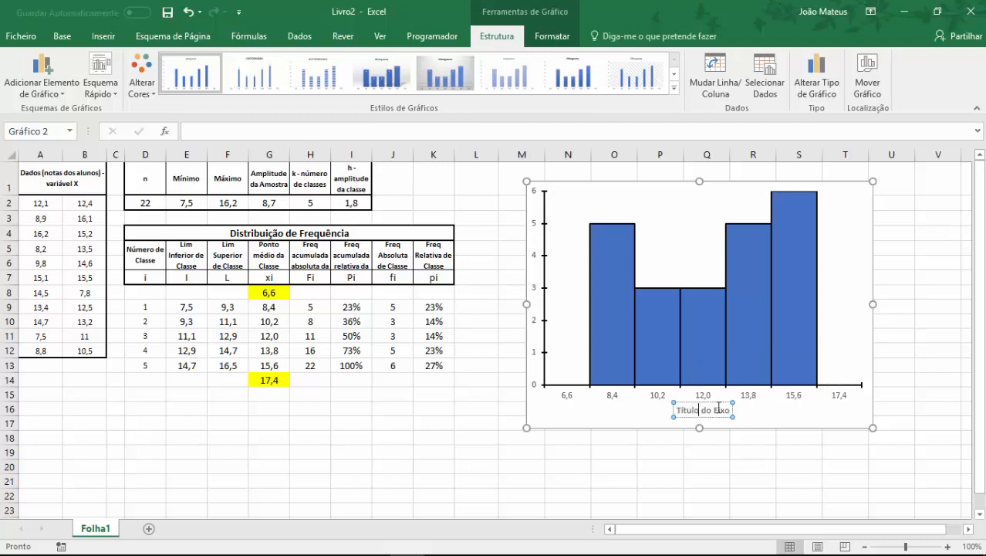
key("ctrl+a")
type("Notas (Ponto Médio de Classe)")
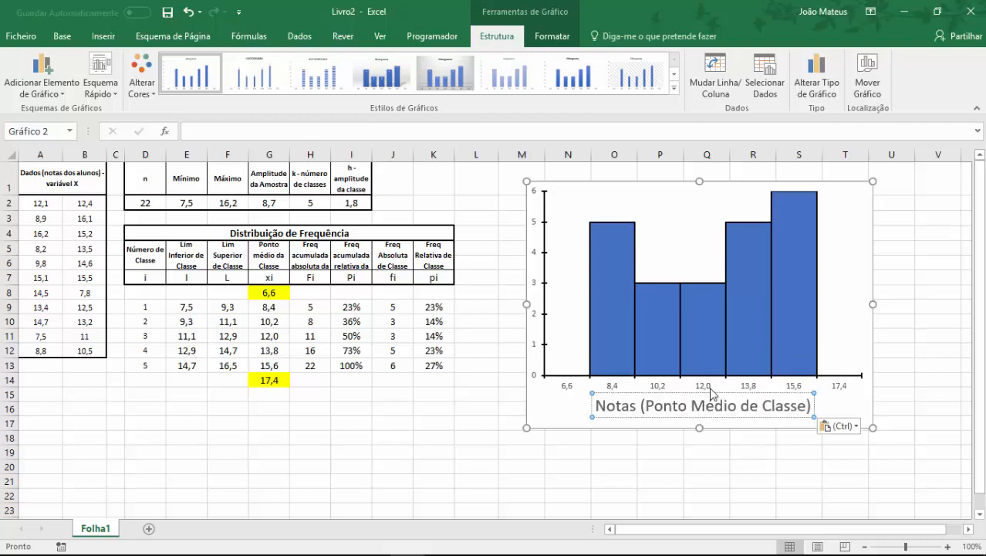
left_click(536, 169)
left_click(566, 190)
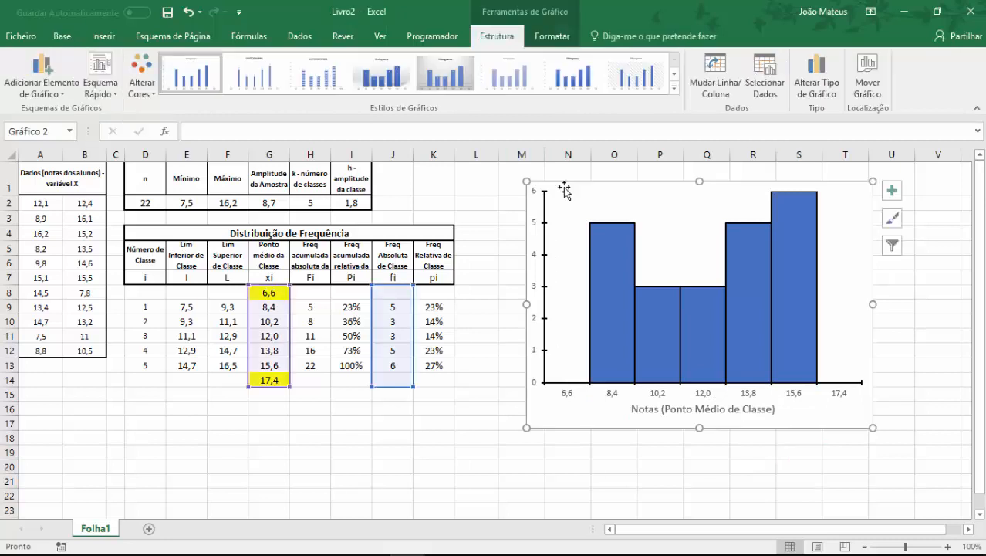
key("Escape")
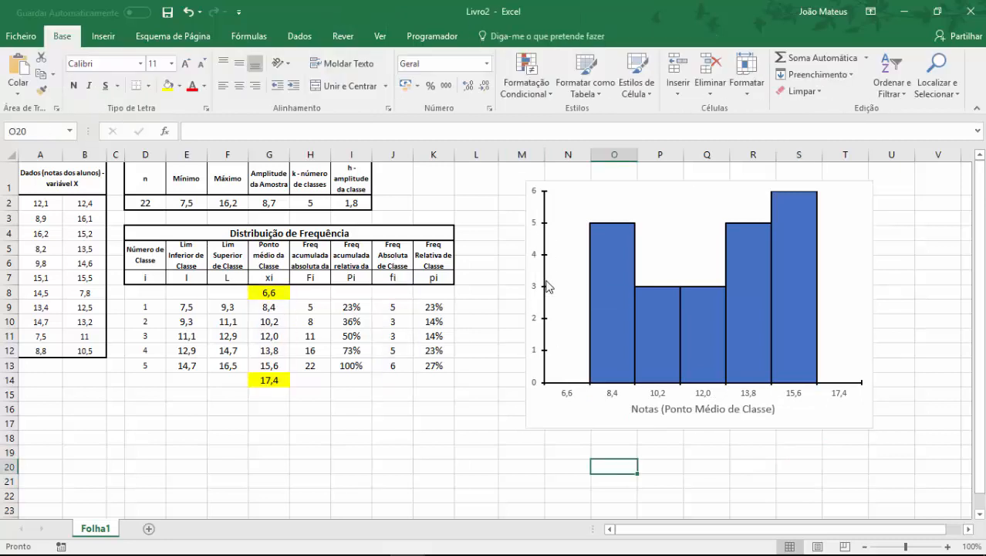
Add a primary vertical axis title to the histogram with the text "Frequência Absoluta".
left_click(569, 186)
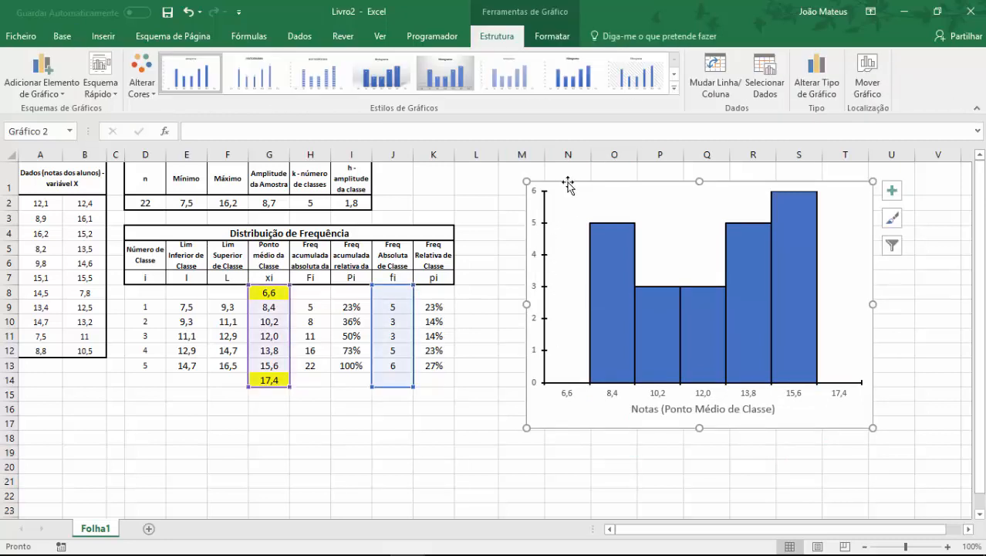
left_click(43, 73)
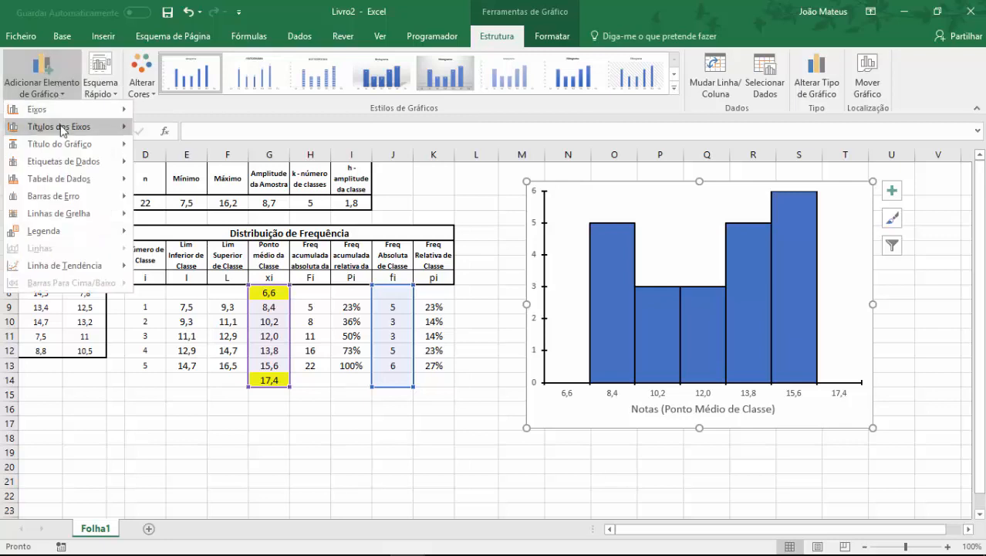
mouse_move(62, 129)
left_click(185, 167)
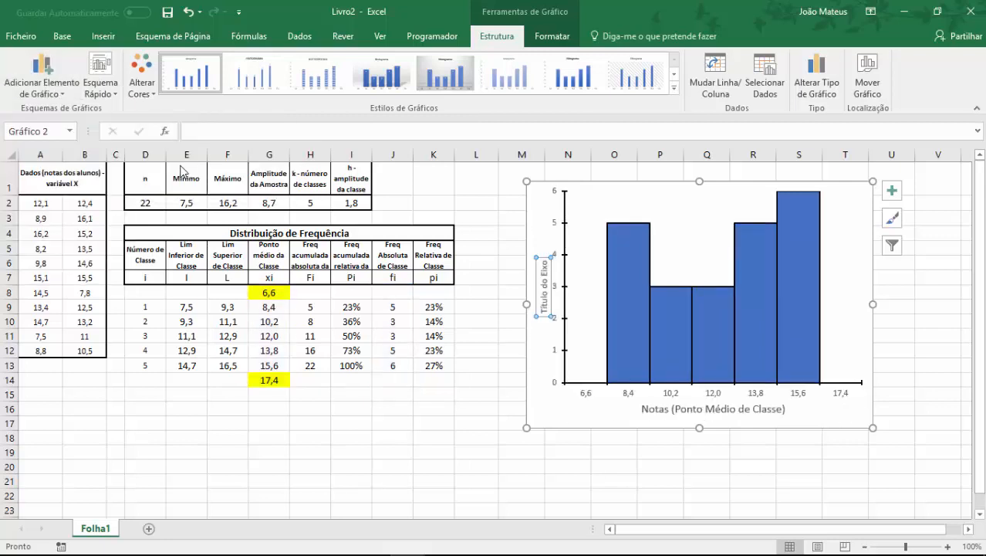
double_click(543, 305)
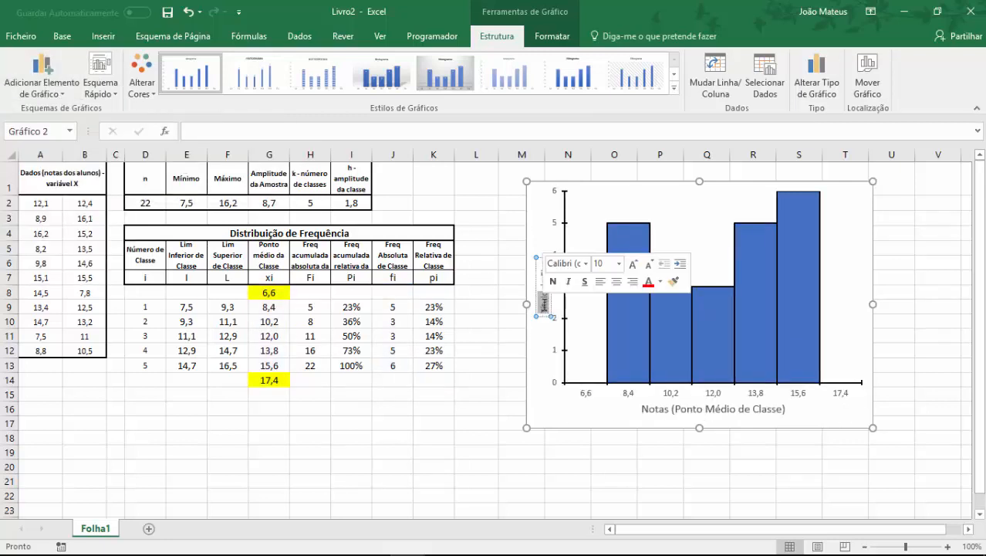
type("Freq")
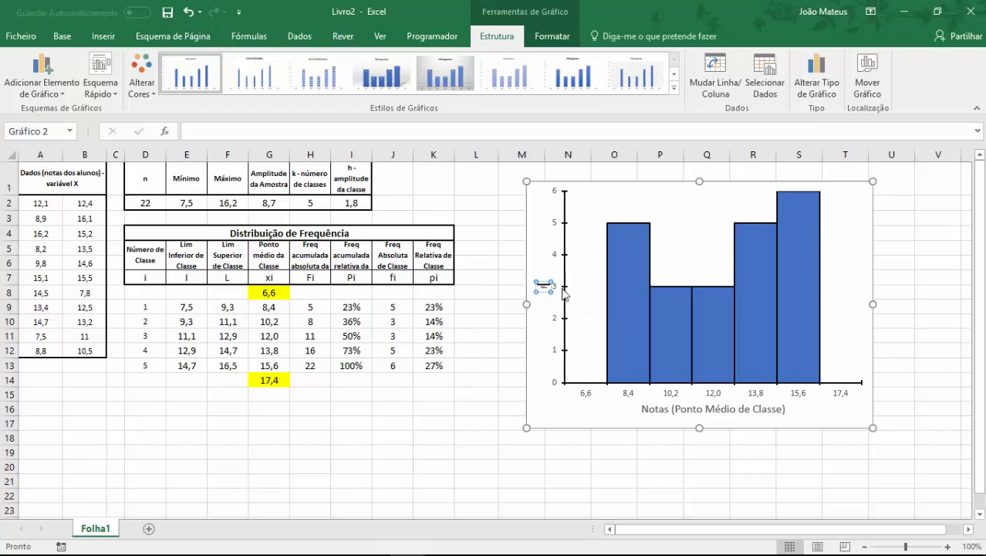
type("u")
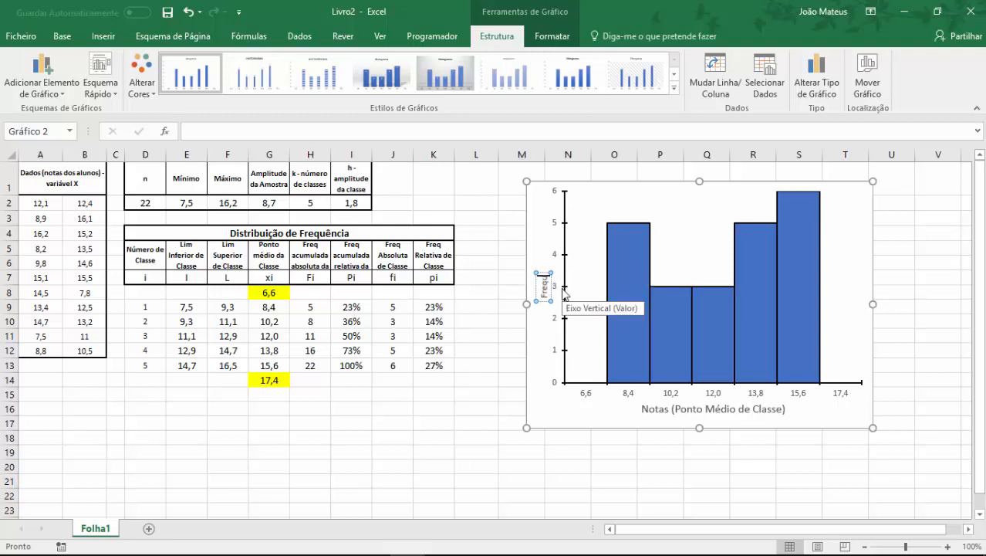
type("ência Absoluta")
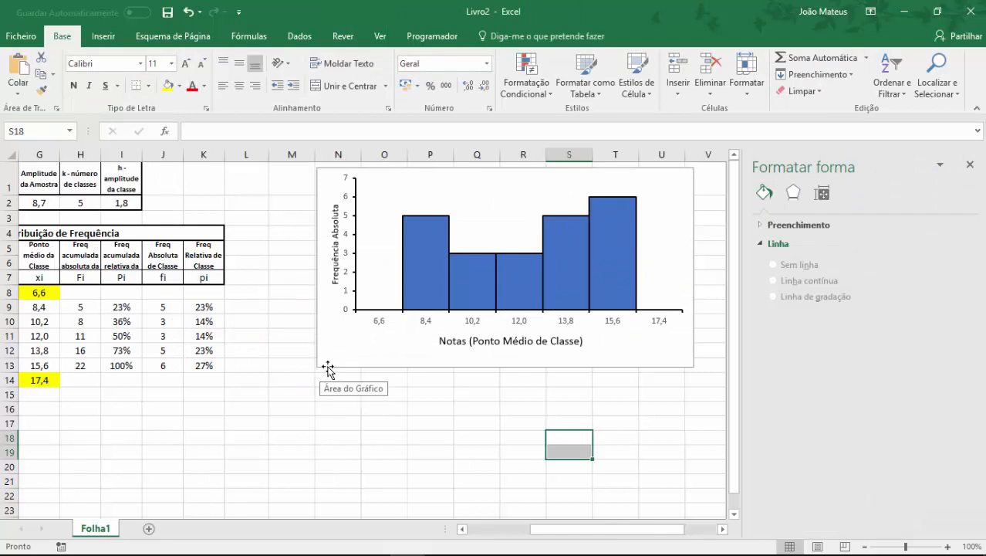
Reduce the histogram's height so its lower edge ends at about row 12, and deselect the chart.
left_click(525, 359)
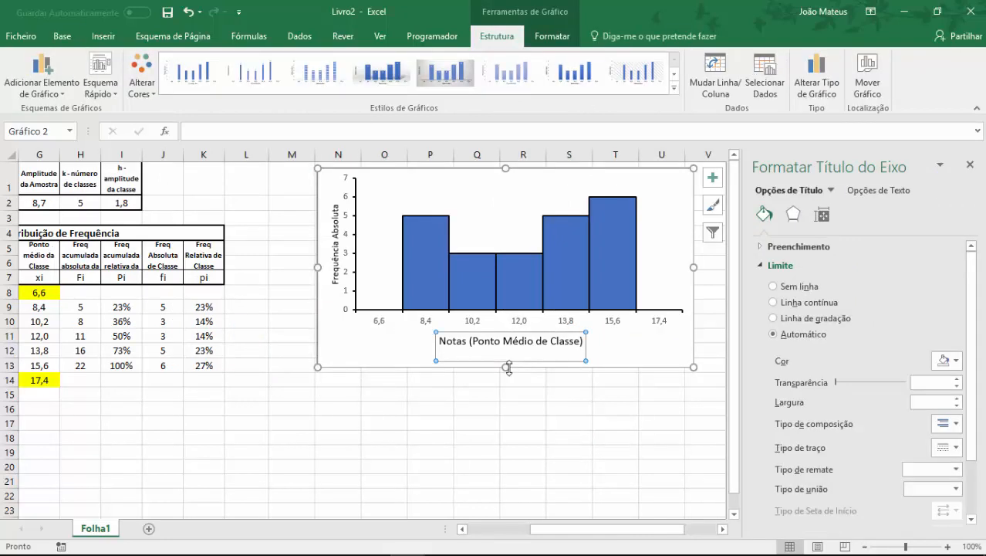
left_click_drag(506, 367, 504, 347)
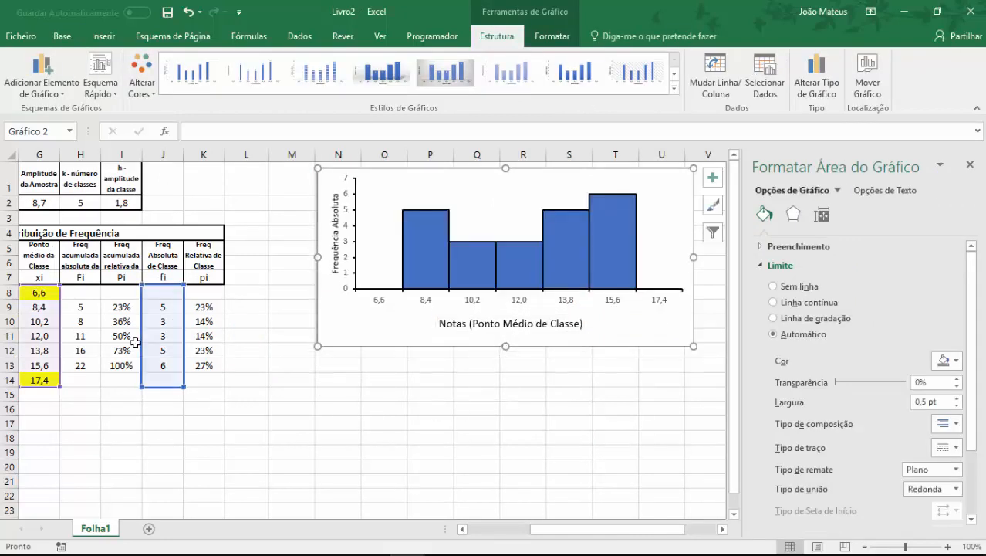
left_click(394, 381)
left_click(345, 382)
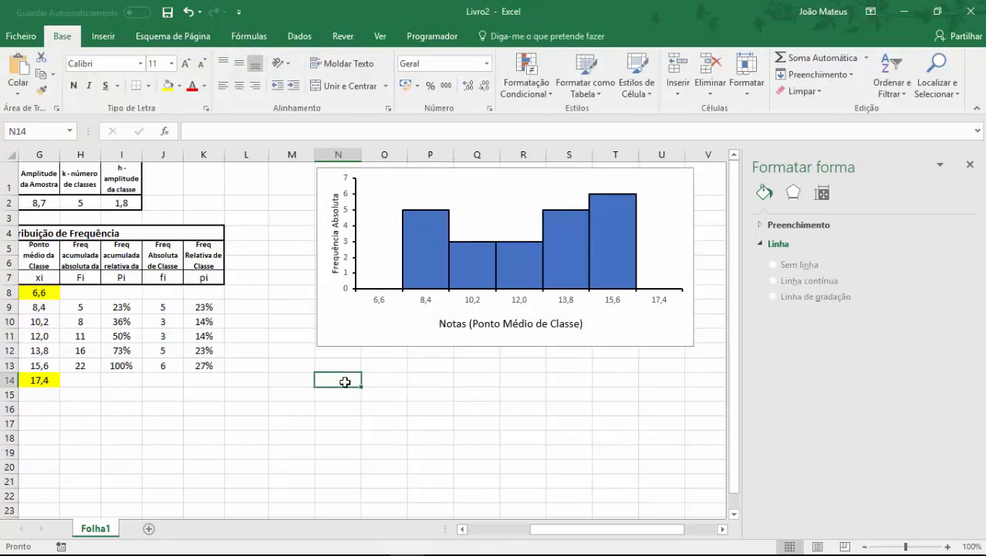
Copy the absolute-frequency histogram and paste the duplicate at cell N13, below the original.
left_click(357, 344)
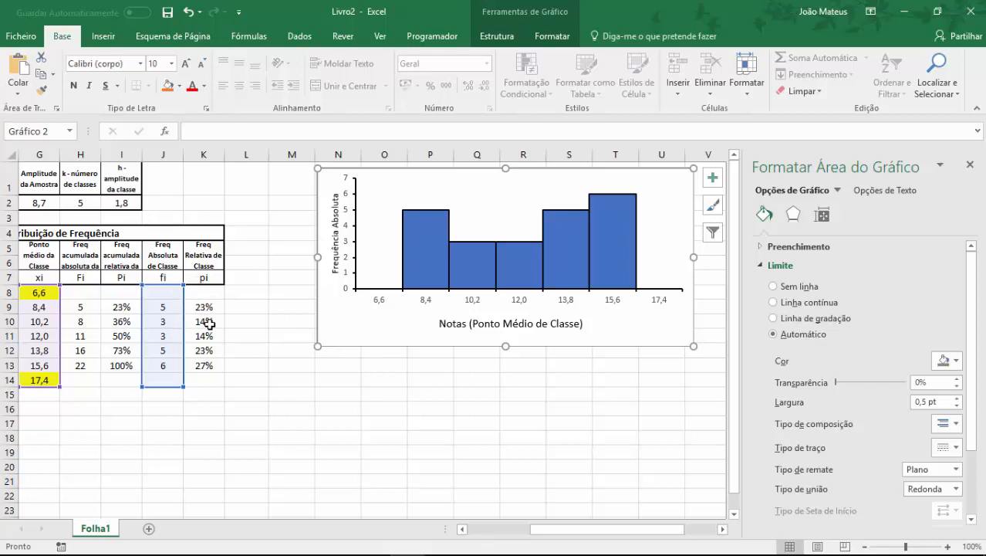
right_click(392, 347)
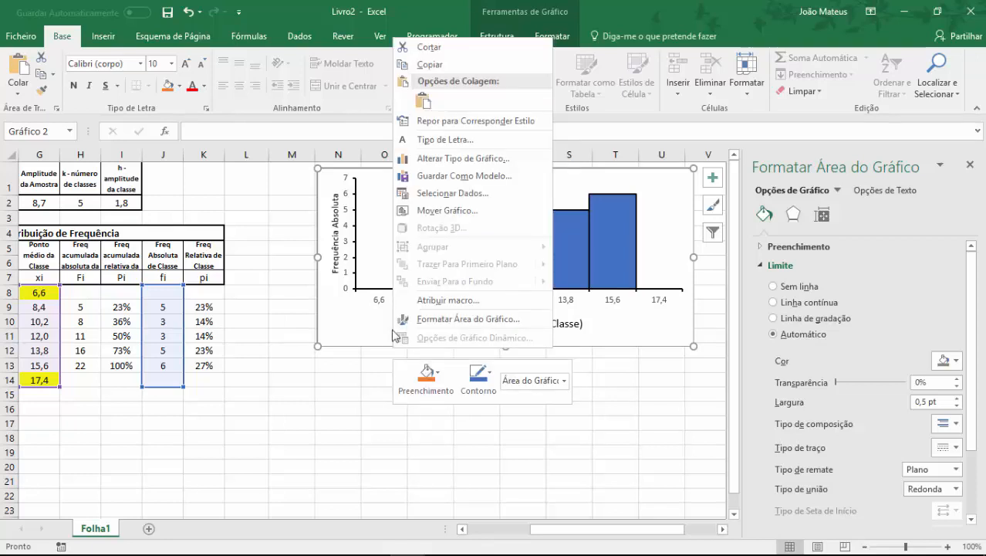
left_click(425, 65)
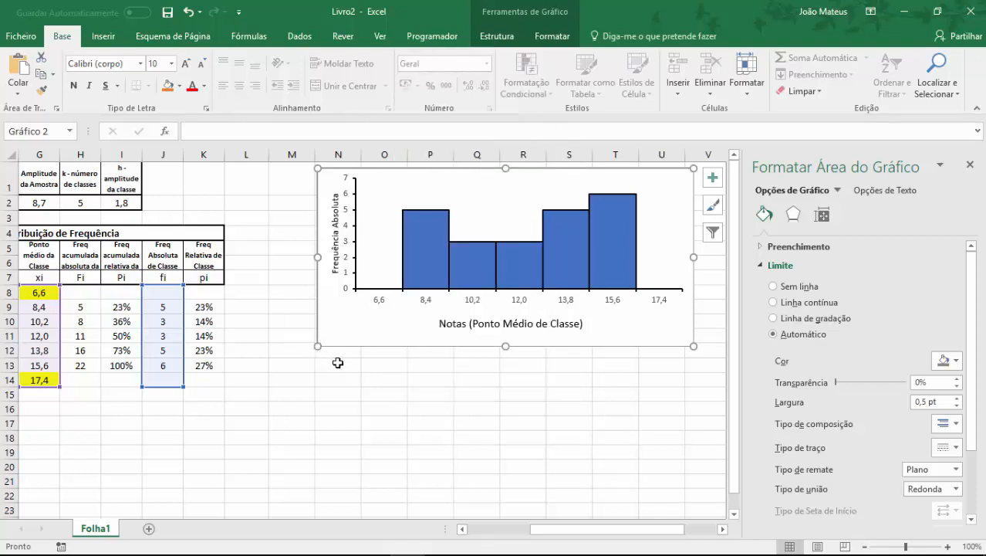
left_click(337, 363)
right_click(336, 364)
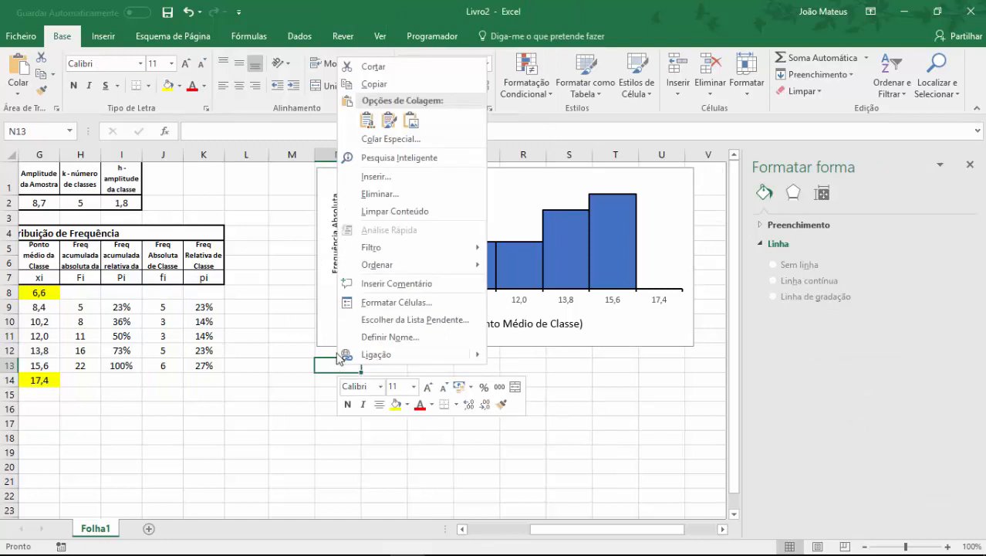
left_click(368, 123)
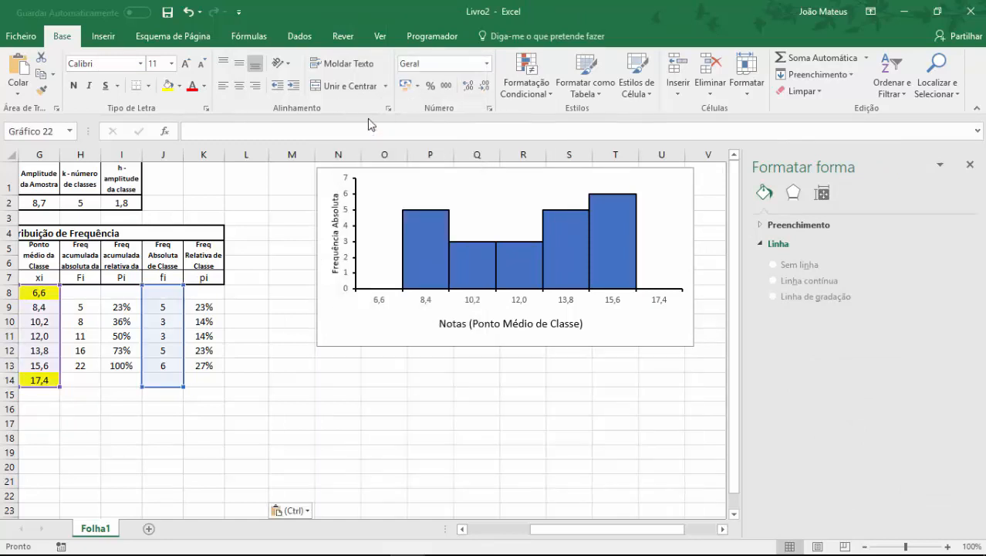
Change the duplicate chart's series values to the relative class frequencies in K8:K14.
scroll(636, 350, "down", 2)
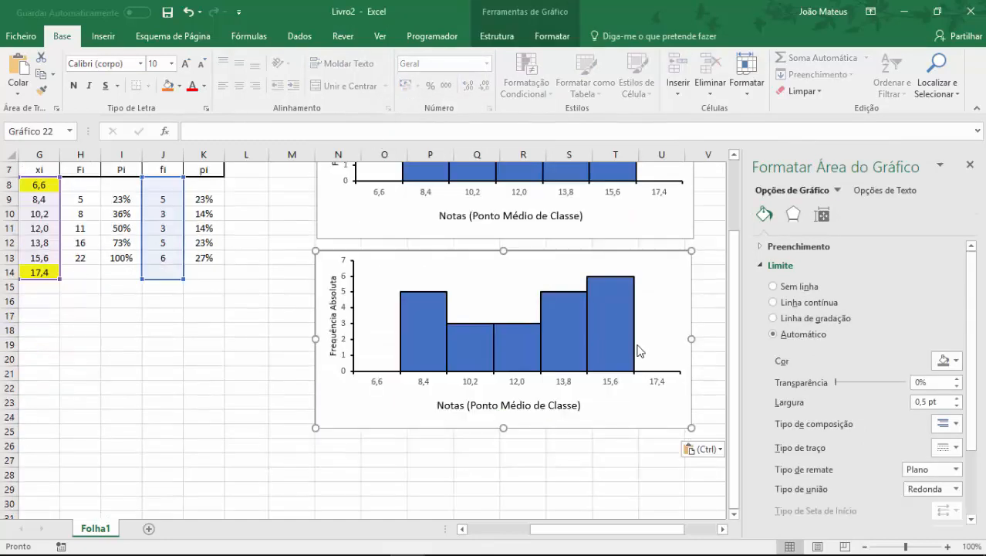
left_click(568, 316)
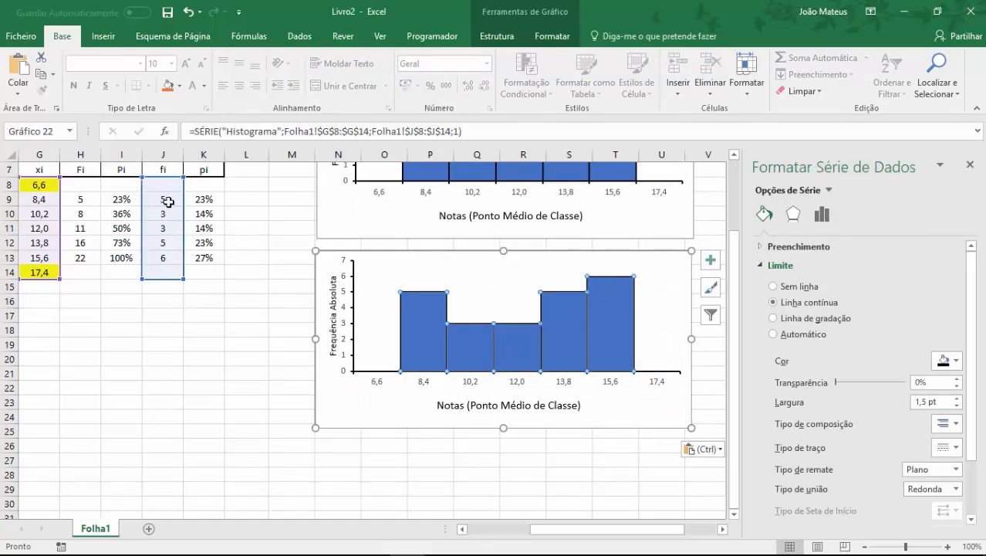
scroll(463, 355, "up", 1)
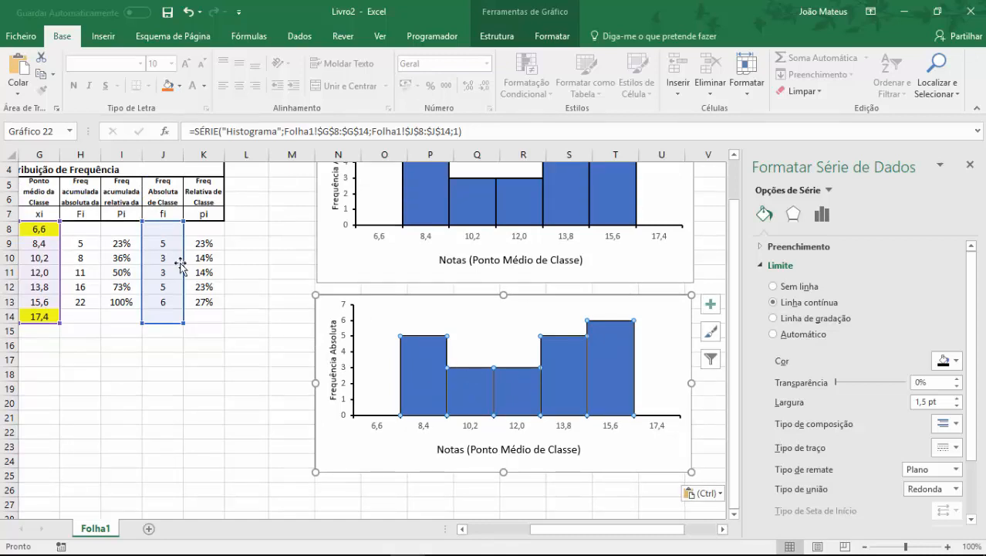
left_click_drag(184, 265, 193, 260)
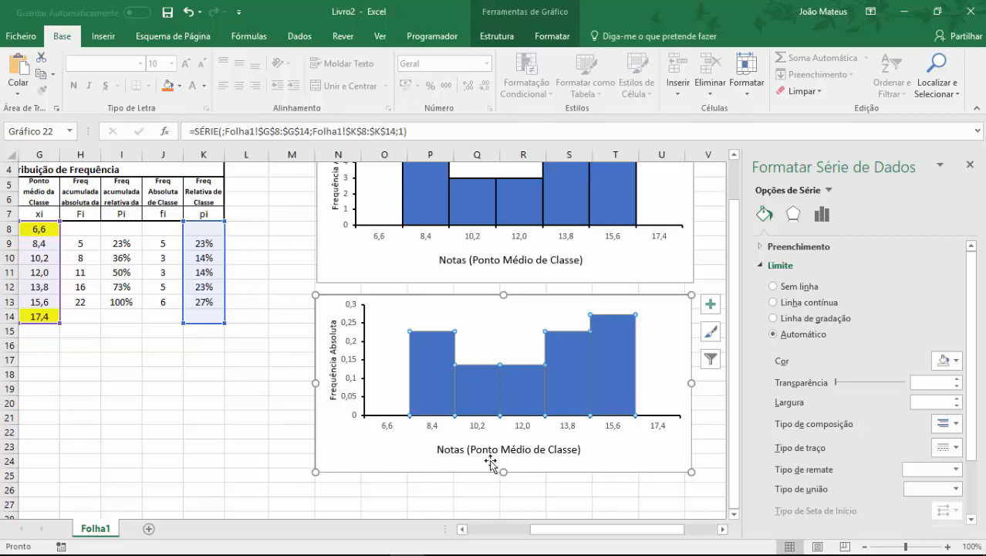
Give all bars of the relative-frequency histogram a black outline 1.5 pt wide.
left_click(494, 342)
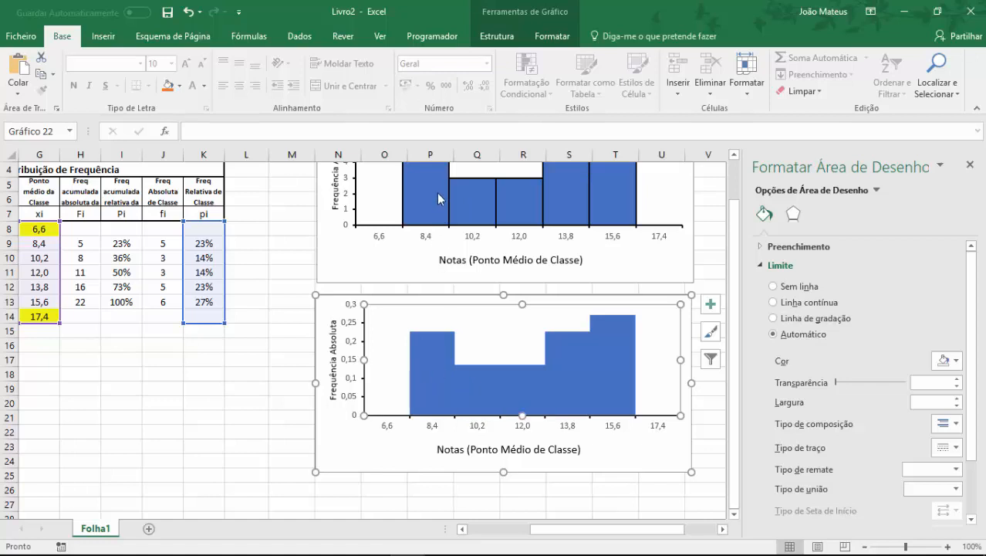
left_click(491, 403)
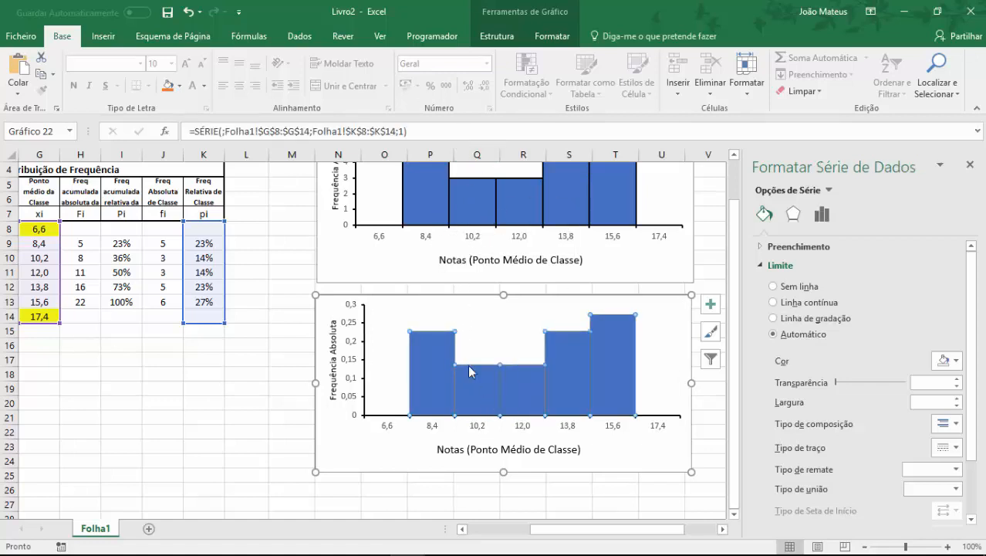
double_click(473, 392)
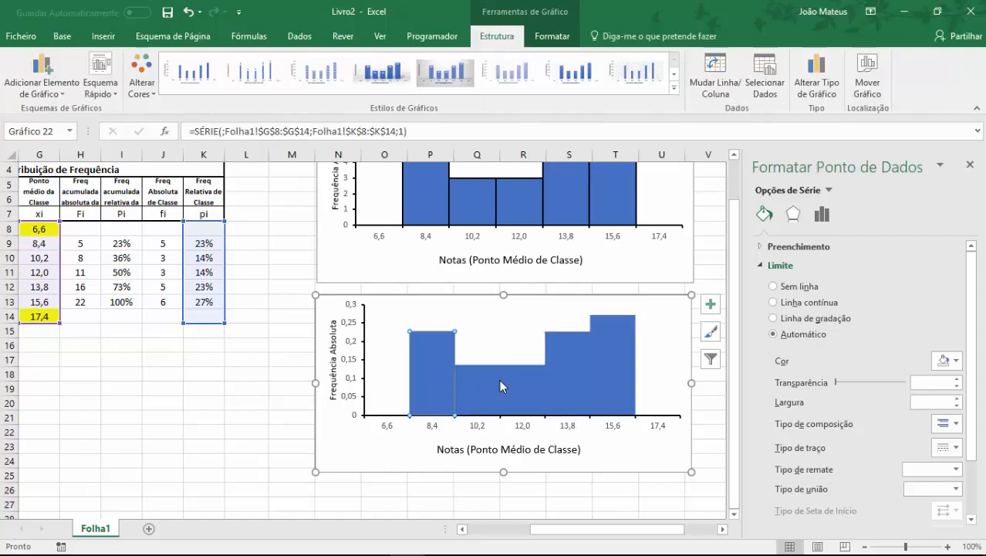
left_click(491, 337)
left_click(484, 383)
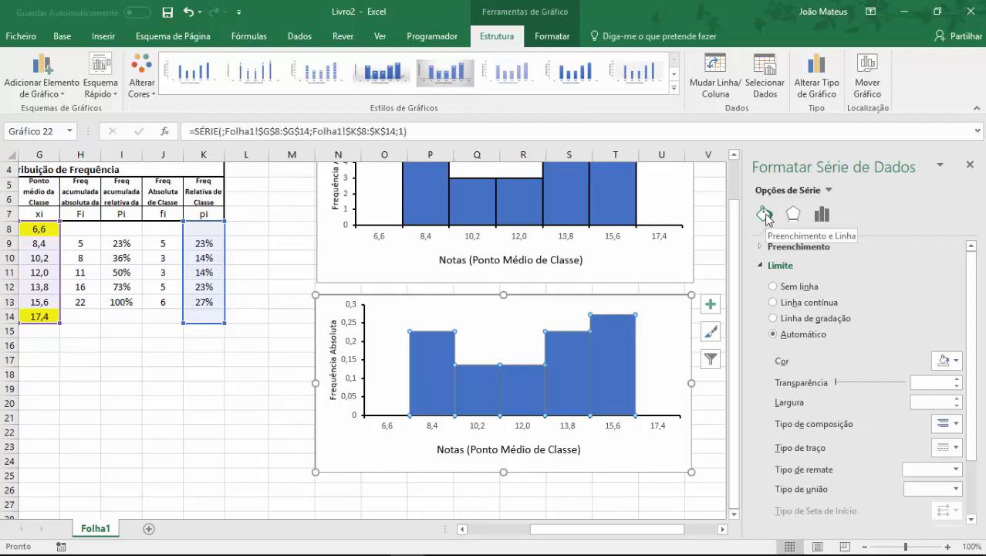
left_click(957, 360)
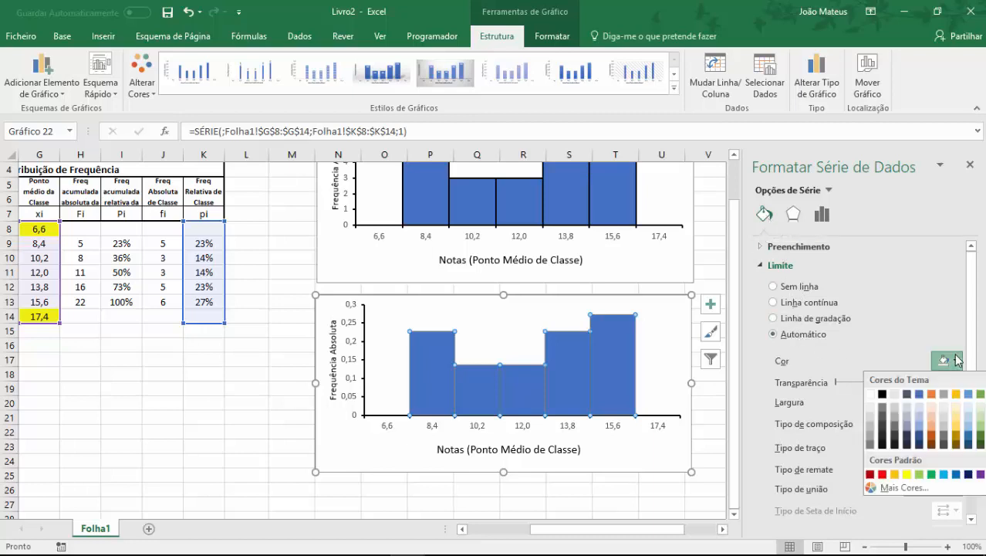
left_click(883, 395)
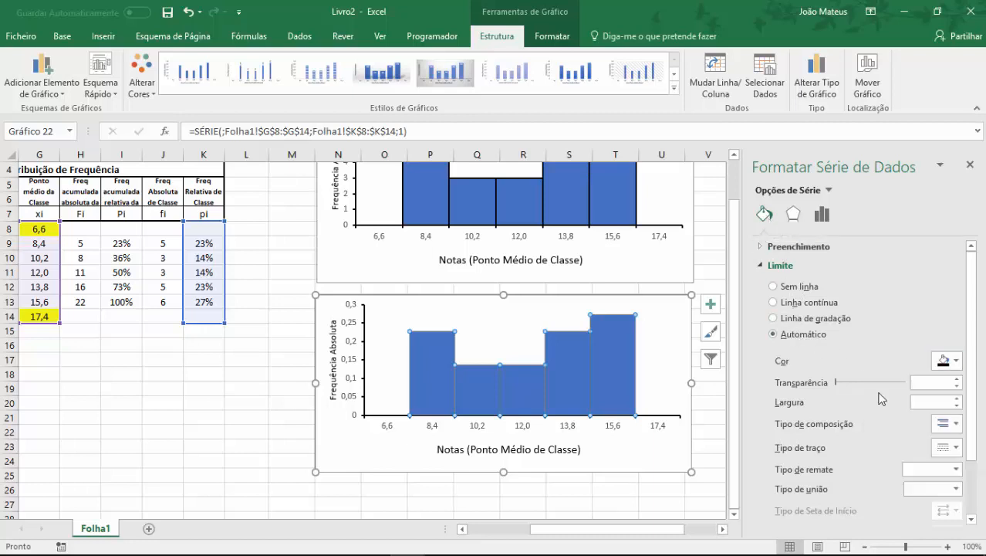
left_click(958, 398)
left_click(958, 397)
left_click(958, 397)
mouse_move(495, 389)
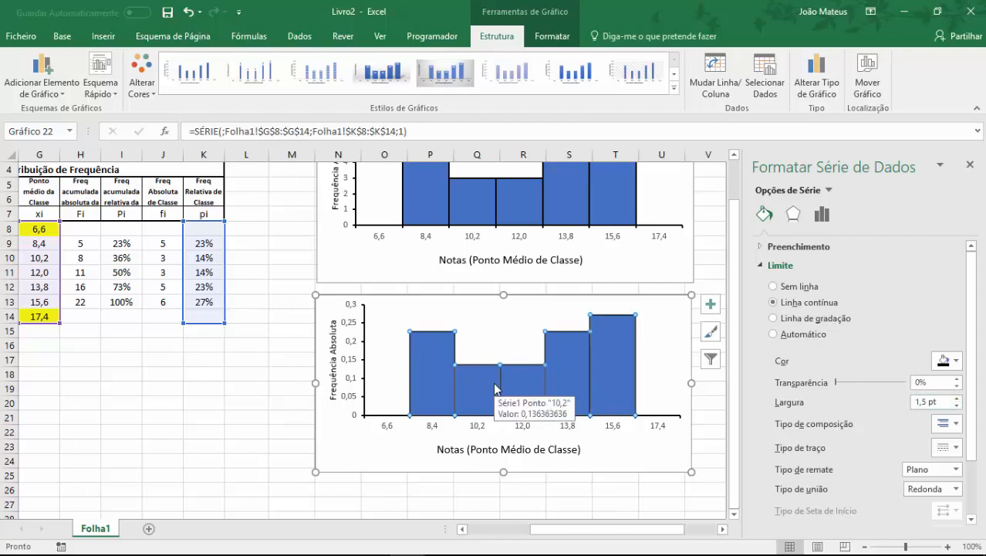
Format the lower histogram's vertical axis numbers as percentages with 0 decimal places, and deselect the chart.
left_click(334, 360)
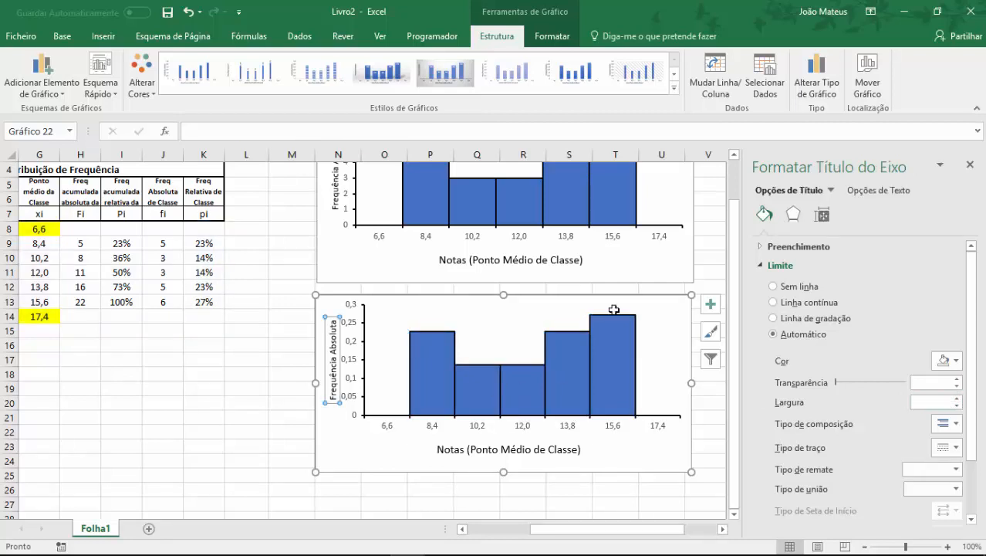
left_click(352, 328)
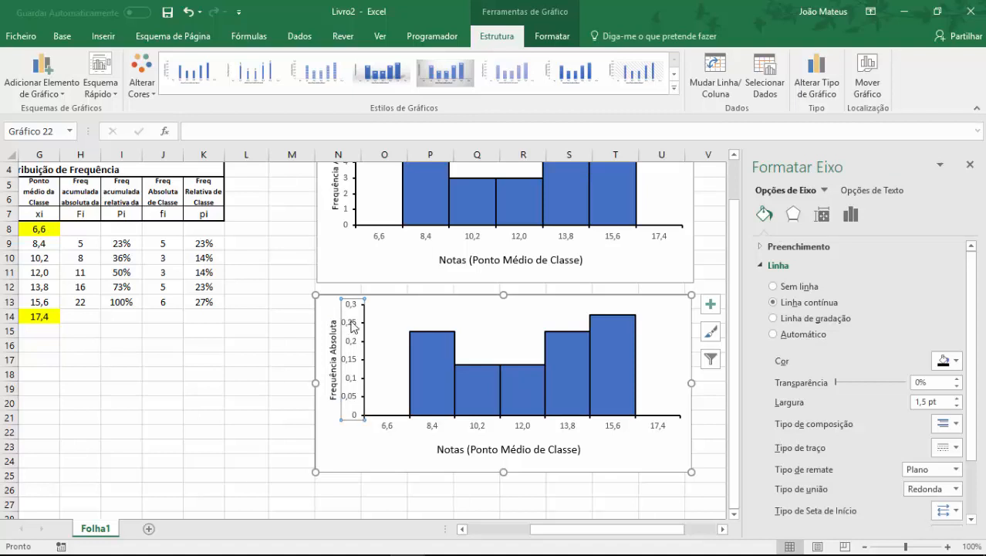
left_click(852, 216)
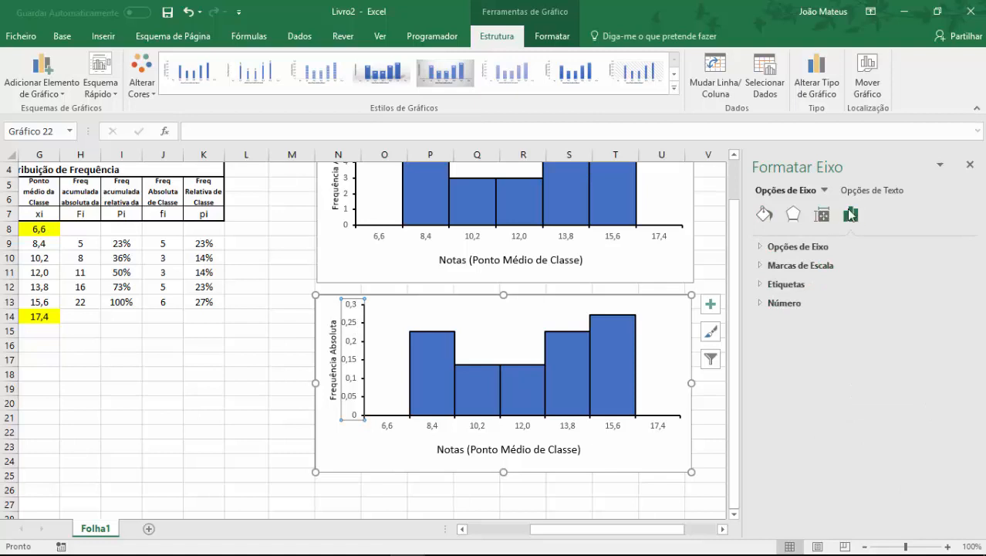
left_click(759, 303)
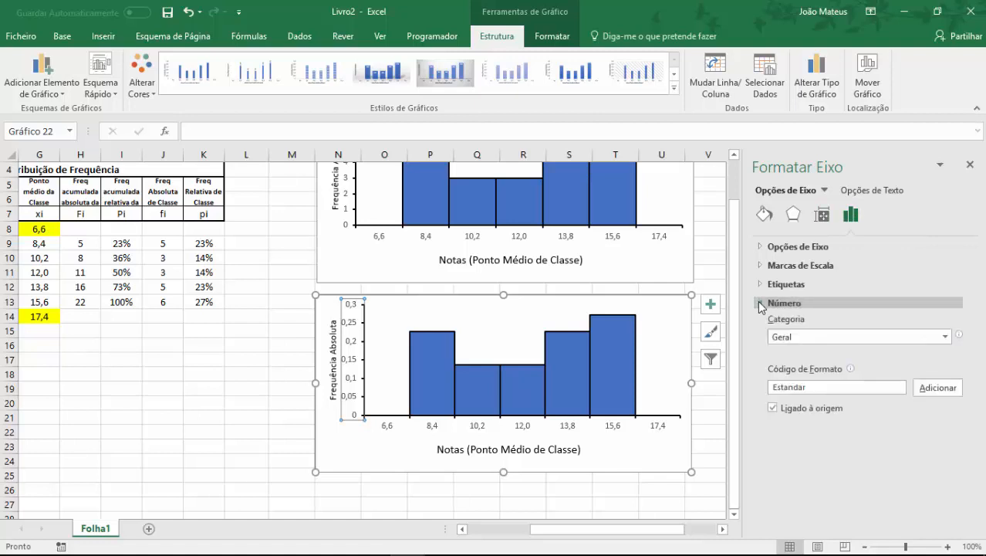
left_click(810, 338)
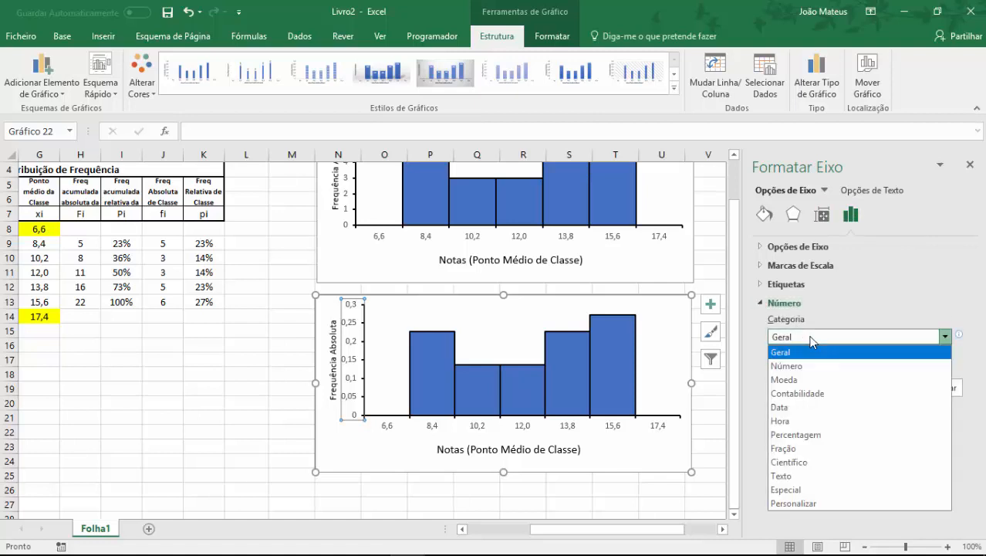
left_click(803, 435)
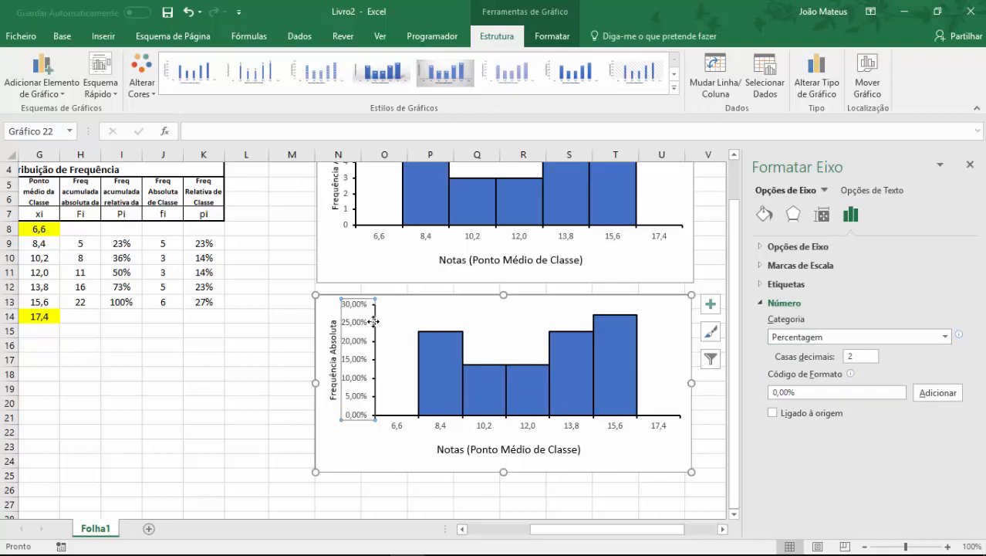
left_click_drag(862, 355, 854, 356)
left_click(706, 457)
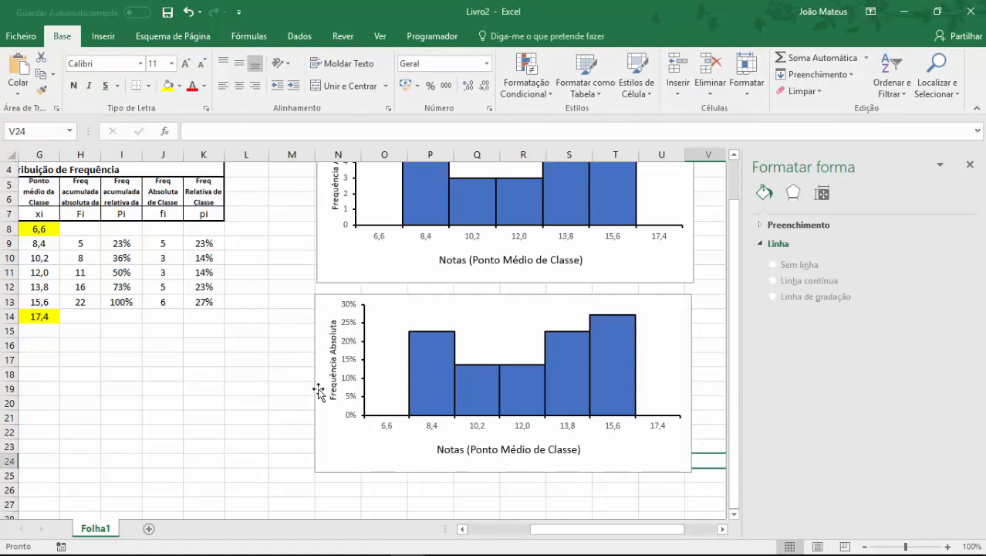
Change the lower histogram's vertical axis title to "Frequência Relativa".
left_click(333, 350)
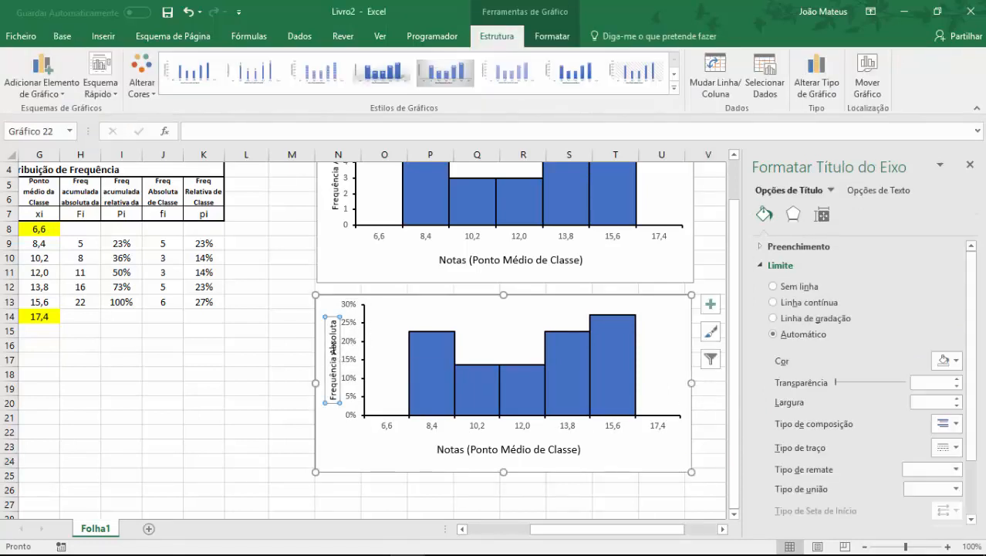
double_click(334, 352)
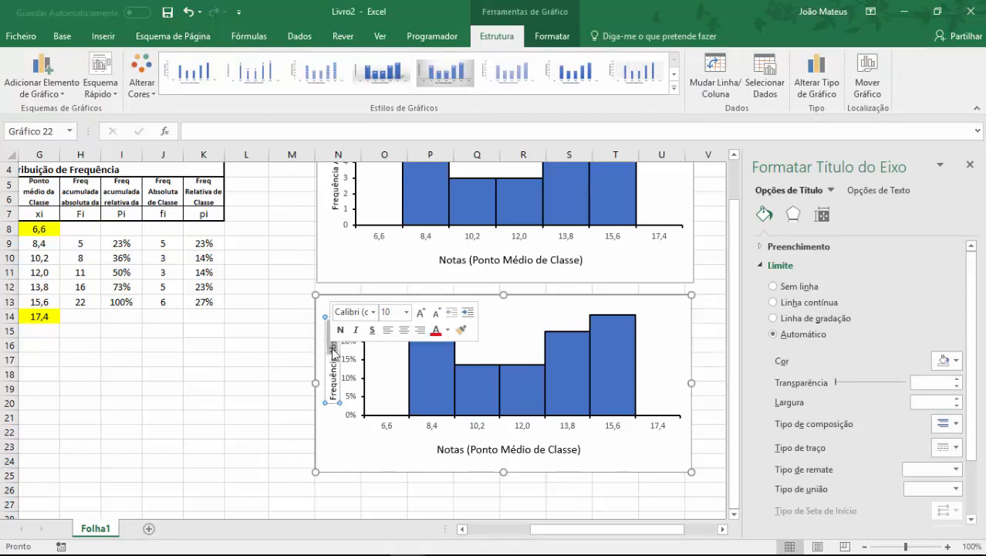
type("Re")
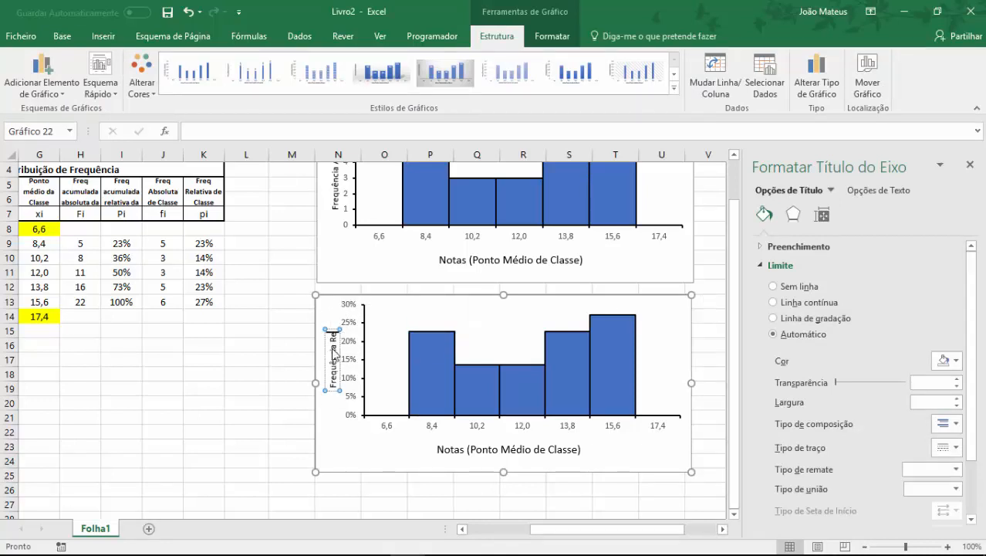
type("lativa")
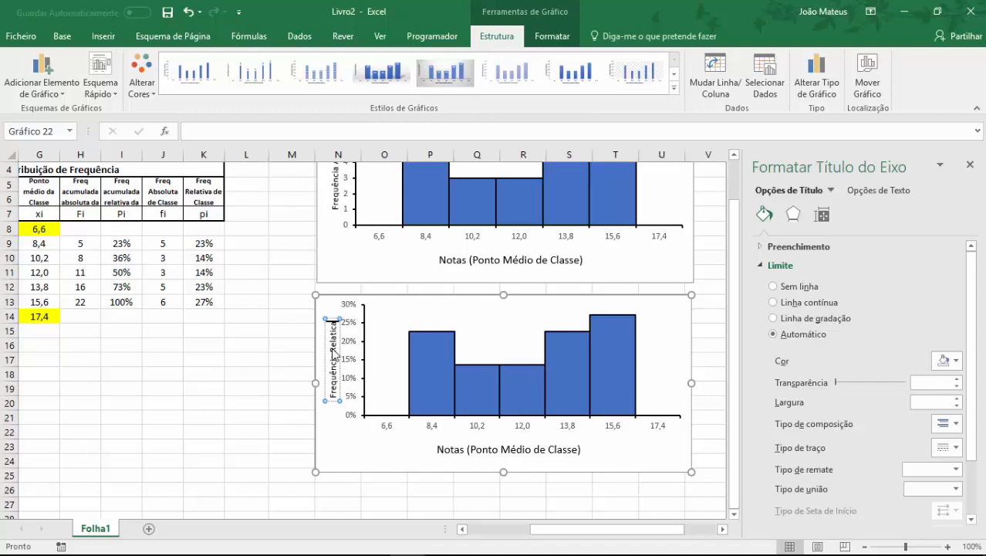
key("BackSpace")
key("BackSpace")
key("BackSpace")
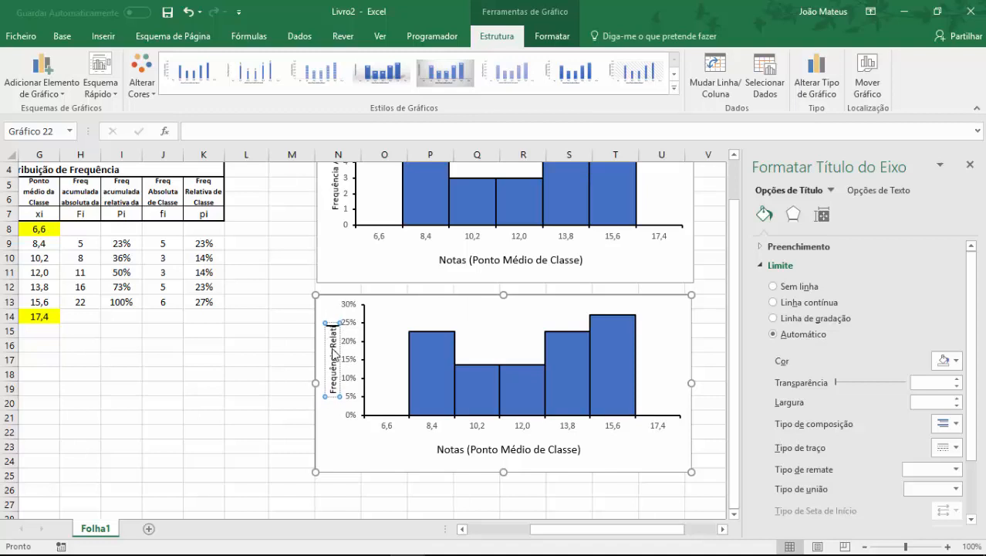
type("iva")
left_click(356, 429)
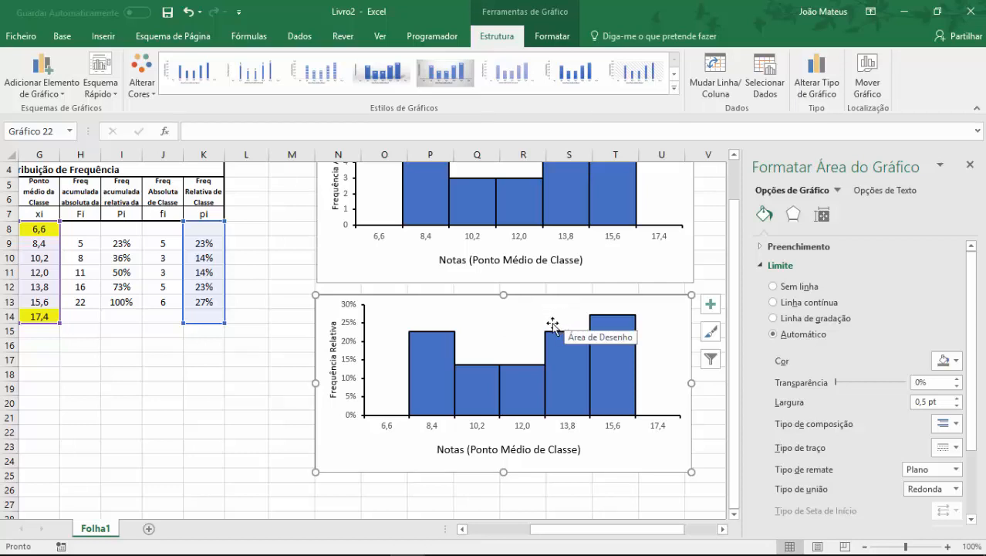
mouse_move(550, 335)
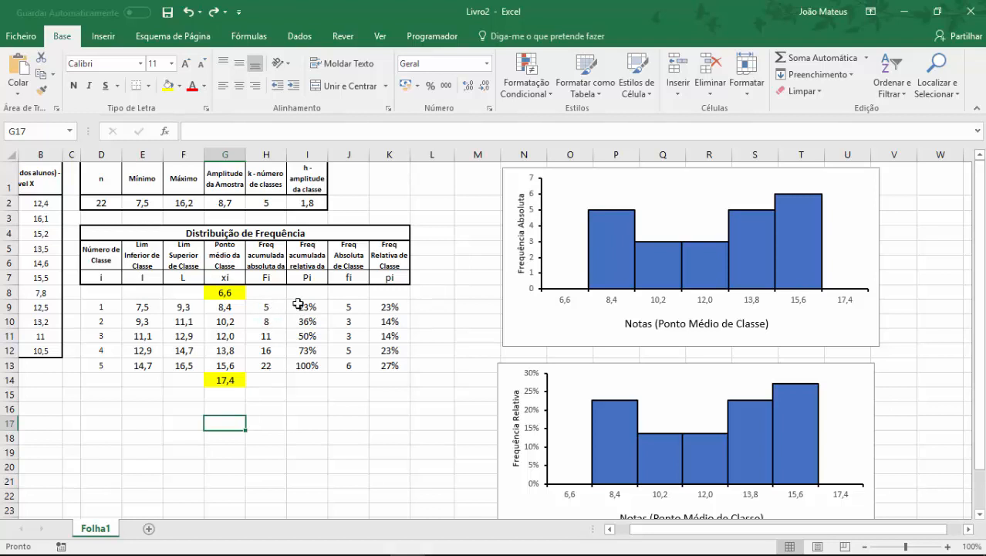
Enter the formula =F9-I2 in cell F8 to add an upper limit before the first class.
double_click(180, 291)
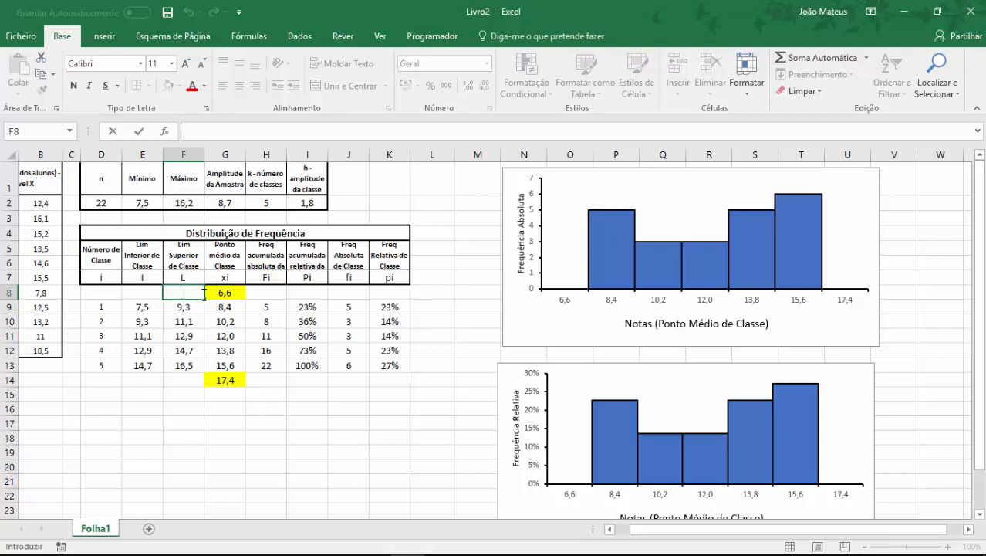
type("=")
left_click(189, 307)
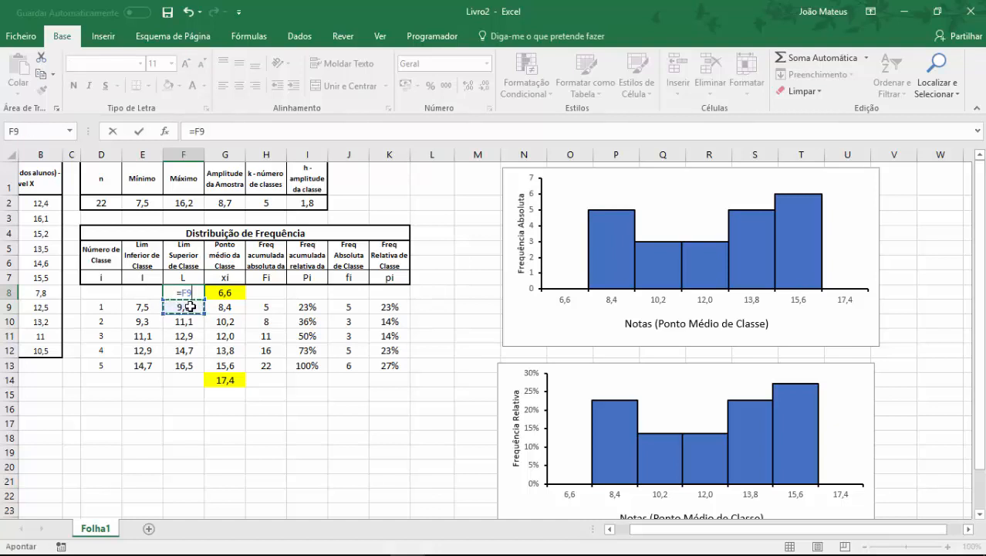
type("-")
left_click(314, 203)
key("Return")
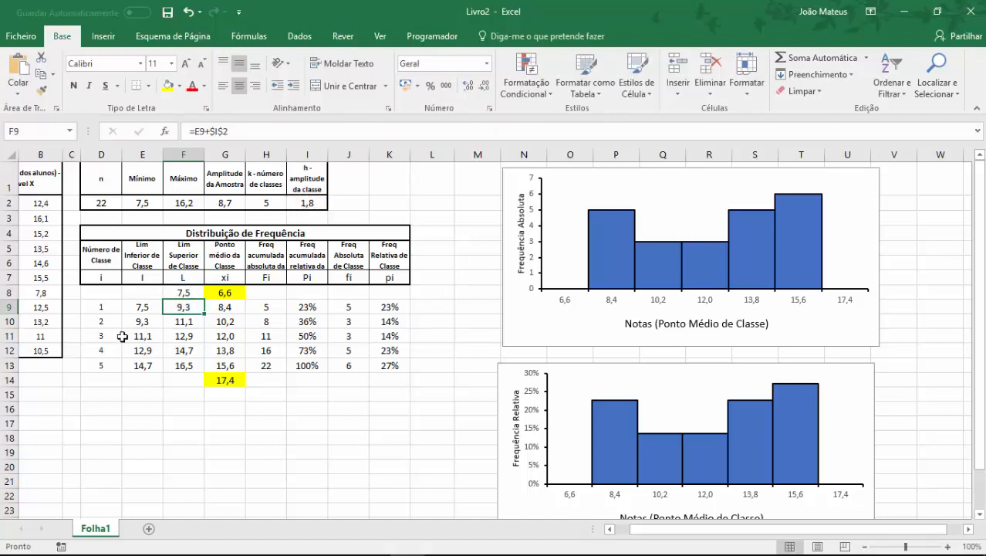
Fill the added upper-limit cell F8 with yellow.
left_click(183, 293)
left_click(168, 86)
left_click(307, 350)
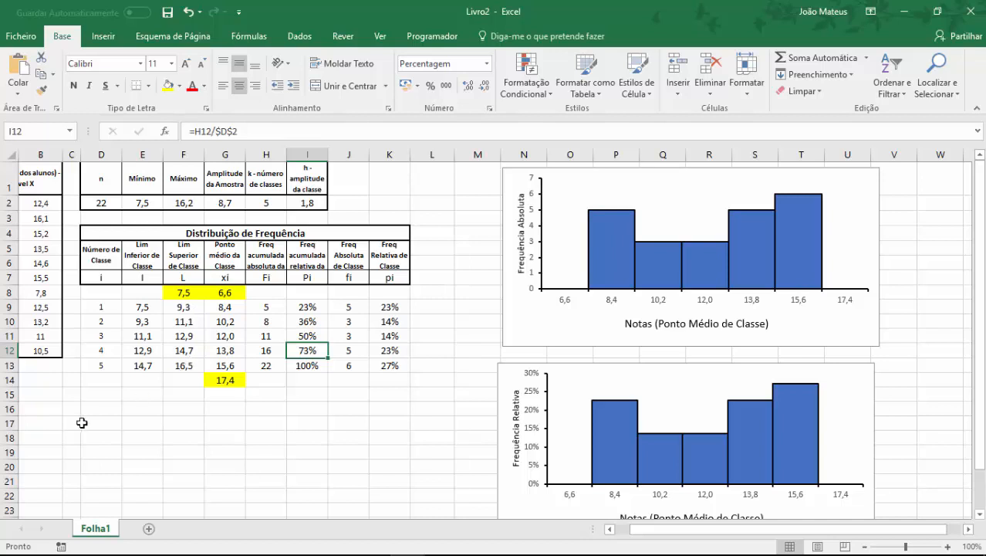
Insert an empty clustered column chart and move it directly below the frequency distribution table.
left_click(70, 396)
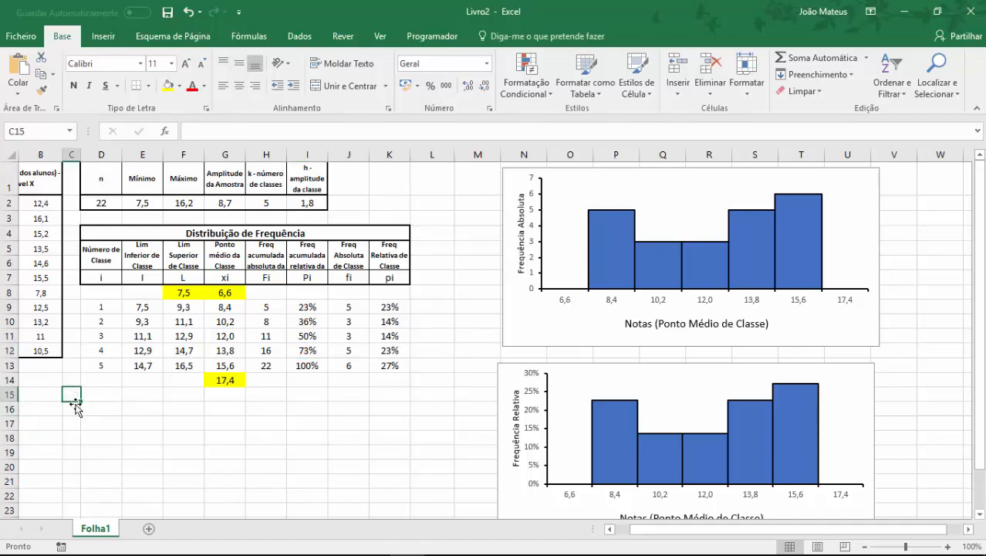
left_click(112, 34)
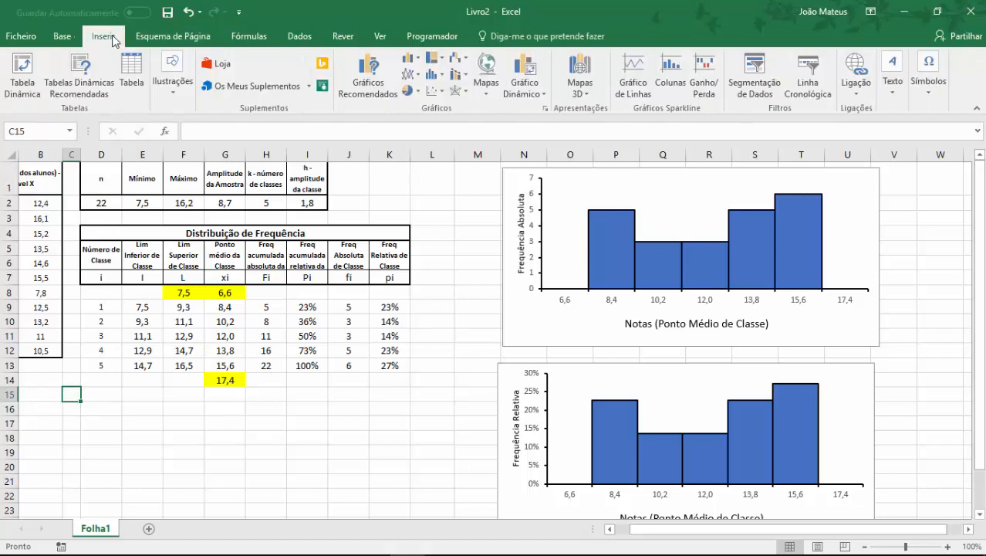
left_click(411, 64)
left_click(420, 102)
left_click_drag(436, 243, 233, 451)
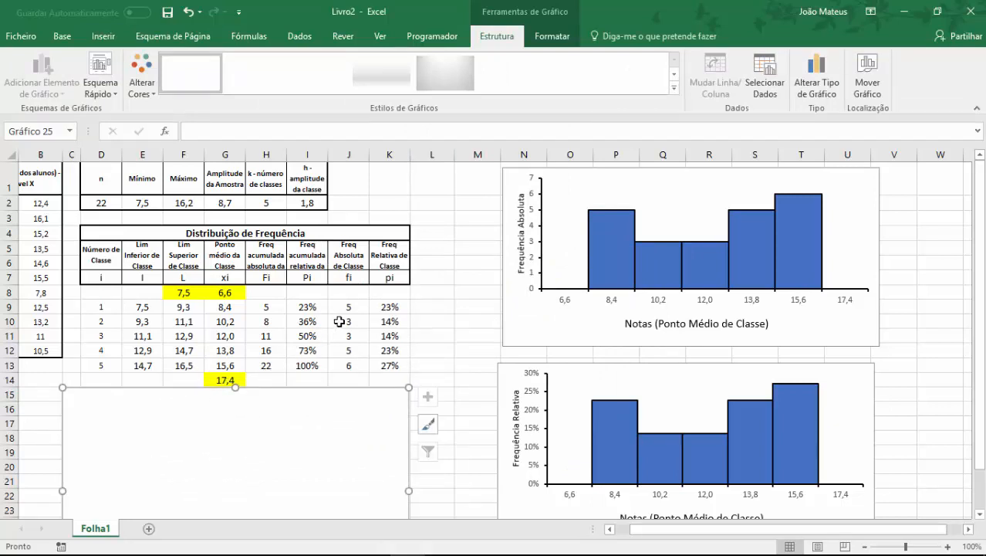
scroll(341, 323, "down", 2)
scroll(355, 324, "up", 1)
left_click_drag(229, 396, 238, 394)
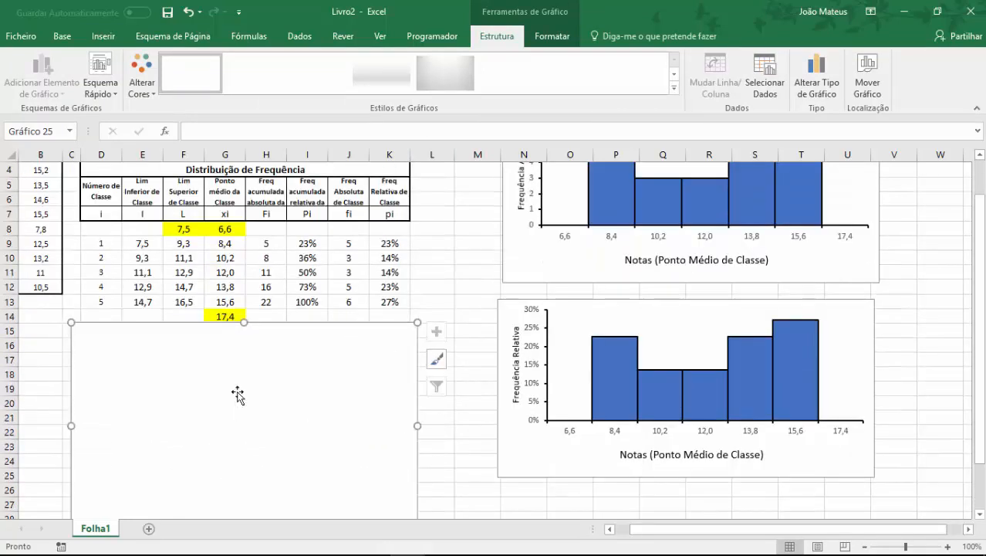
Add a data series named "Freq Acumulada" to the new chart, using the cumulative absolute frequencies in H8:H13 as values.
right_click(238, 395)
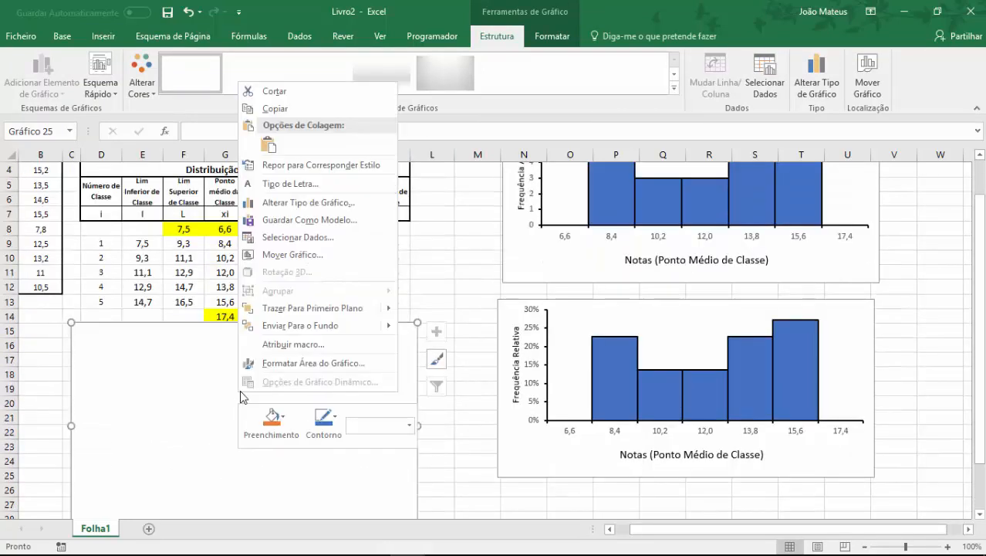
left_click(297, 237)
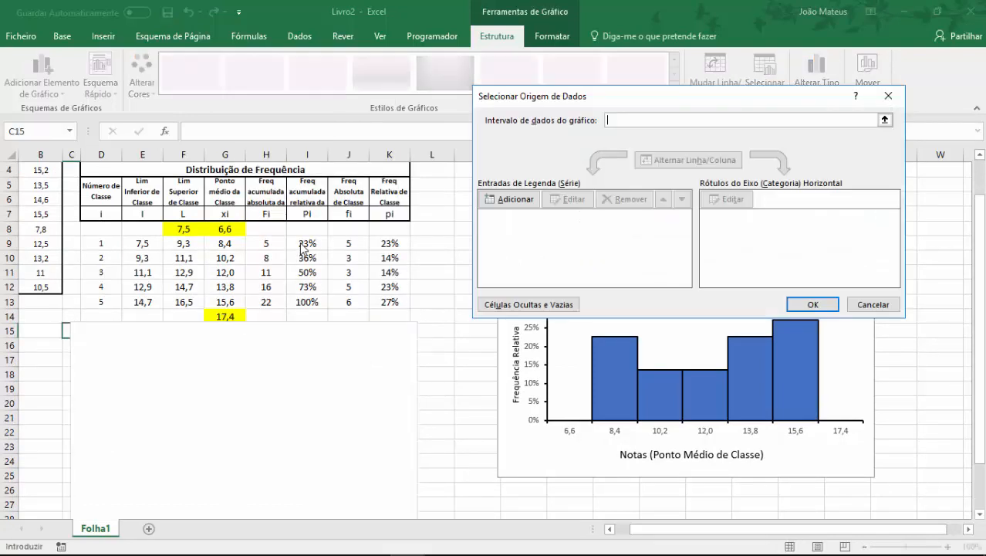
left_click(509, 202)
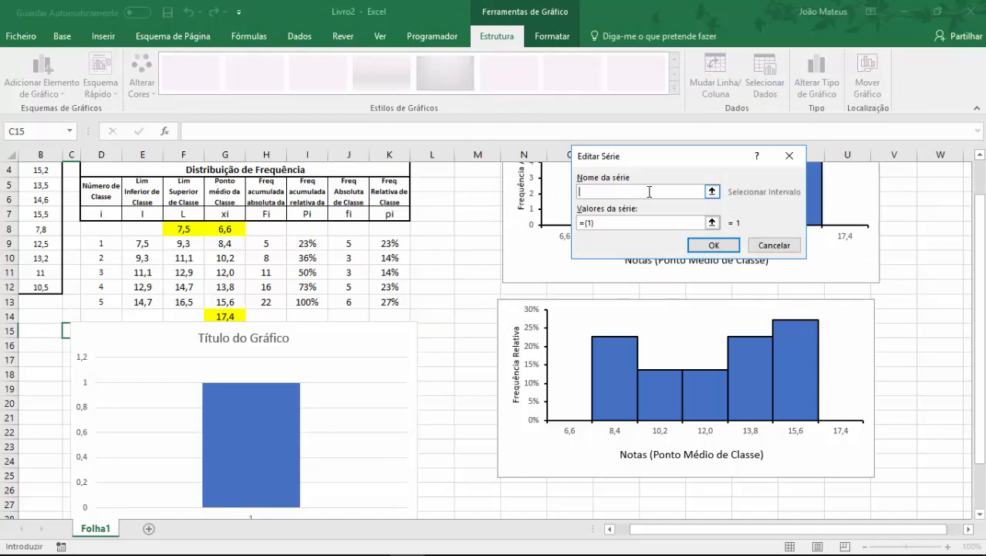
type("Freq Acumulada")
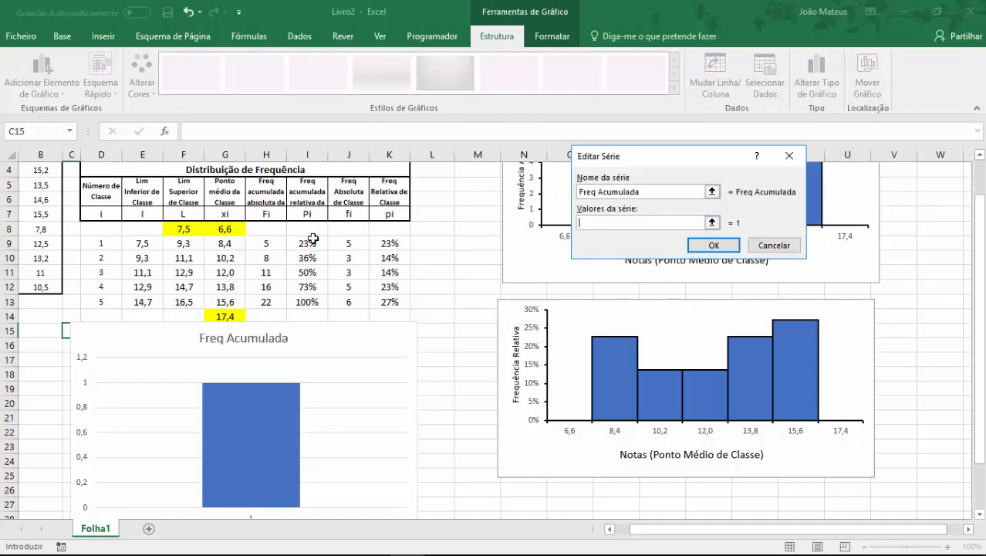
left_click_drag(272, 231, 279, 306)
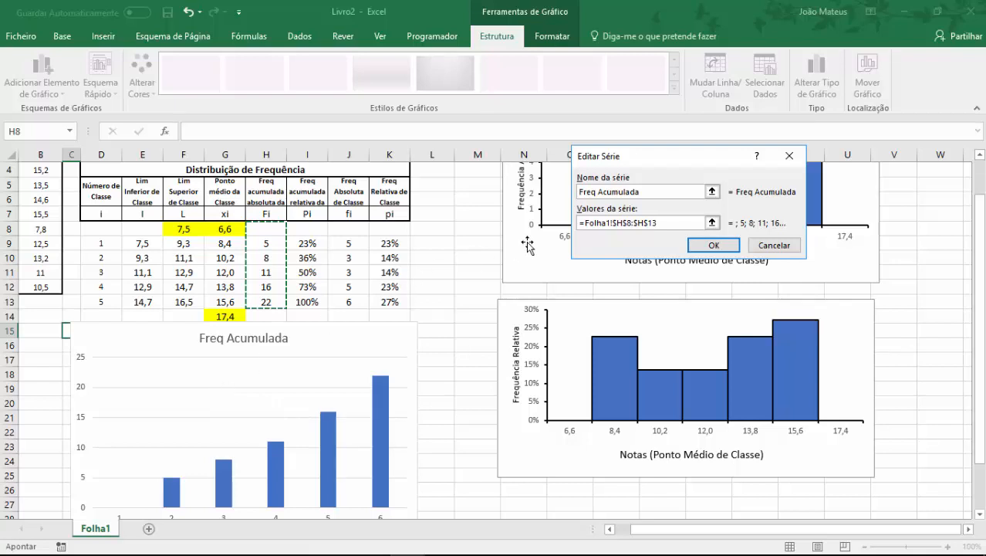
left_click(715, 245)
left_click(707, 247)
Set the new chart's horizontal axis labels to the upper class limits in F8:F13 and accept the data source.
left_click(731, 200)
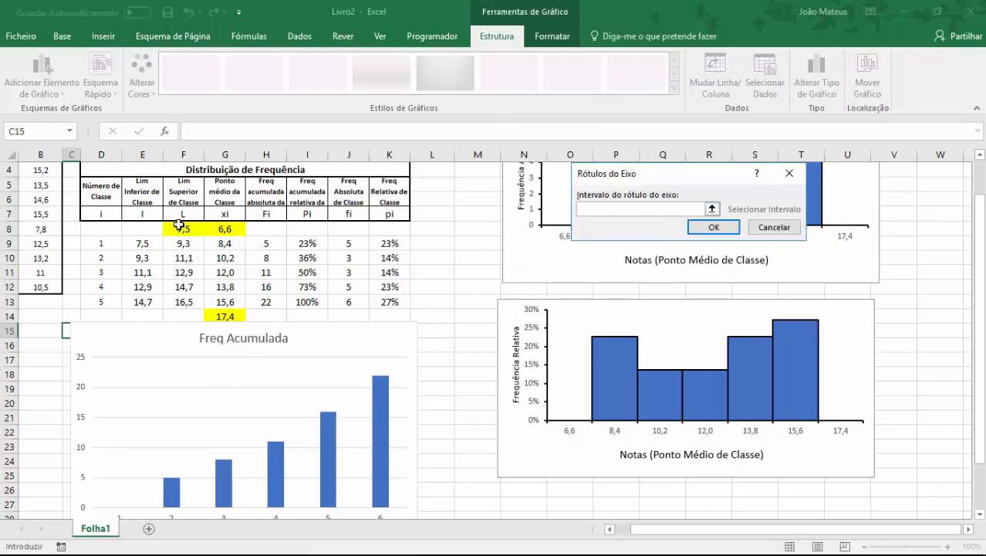
left_click_drag(182, 228, 183, 305)
scroll(268, 302, "down", 1)
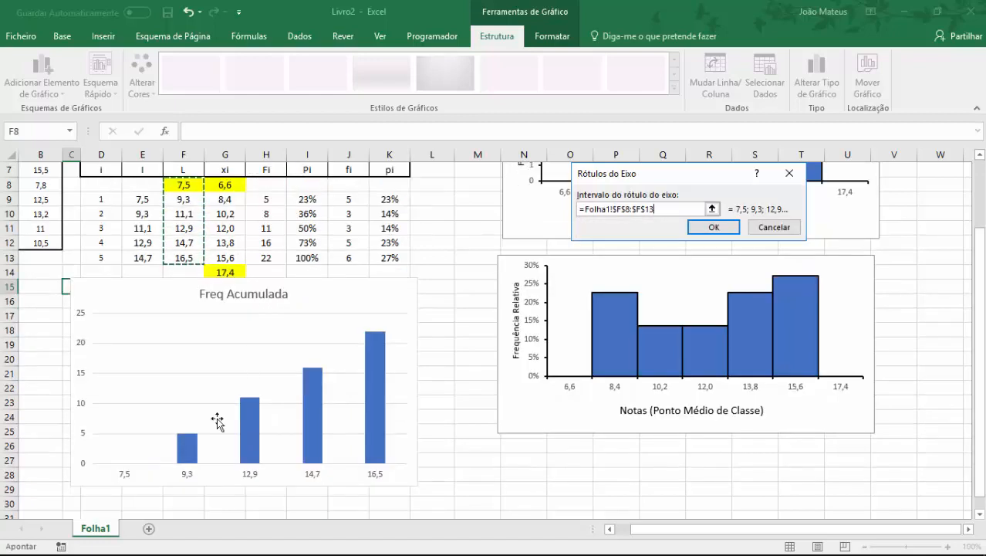
left_click(717, 228)
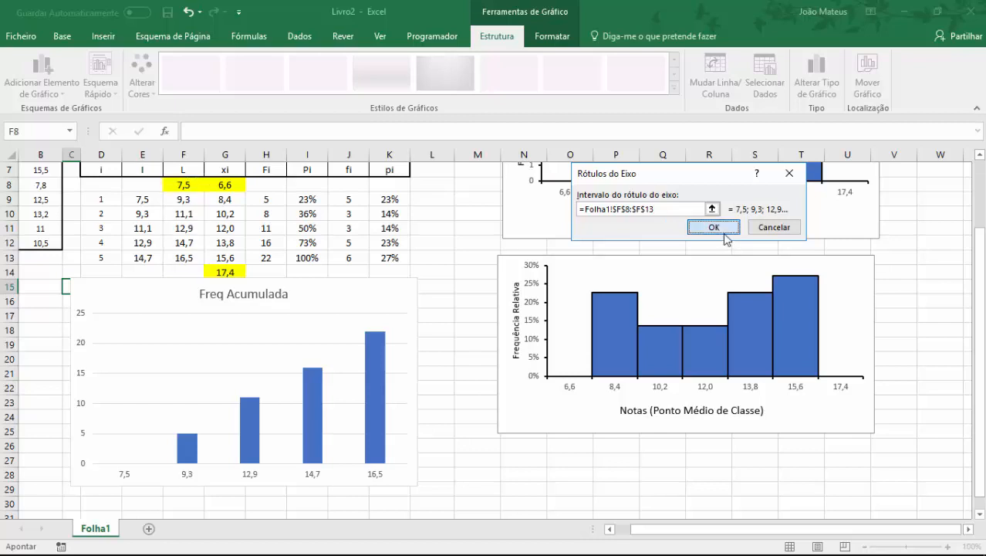
left_click(812, 304)
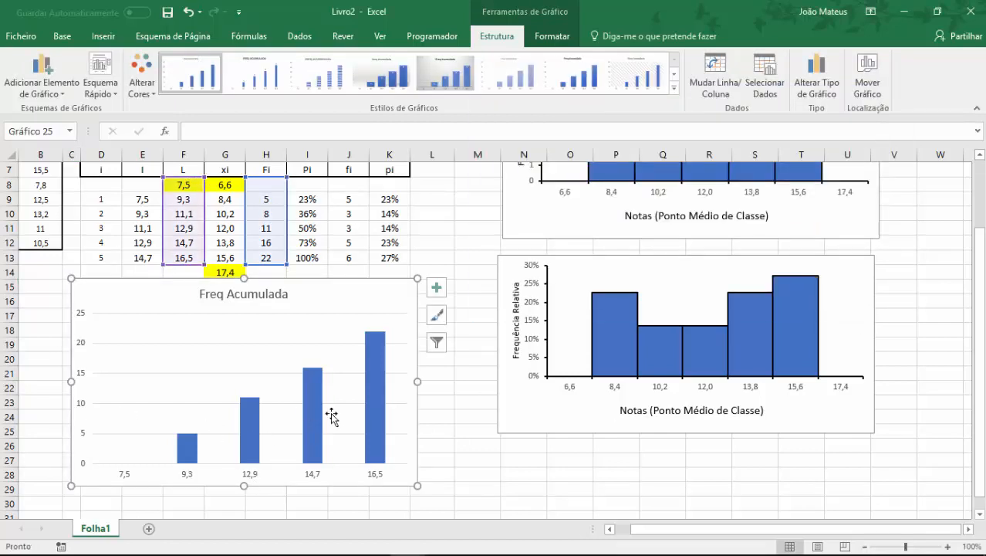
Delete the cumulative chart's gridlines and give its vertical axis a solid black line 1.5 pt wide.
double_click(271, 320)
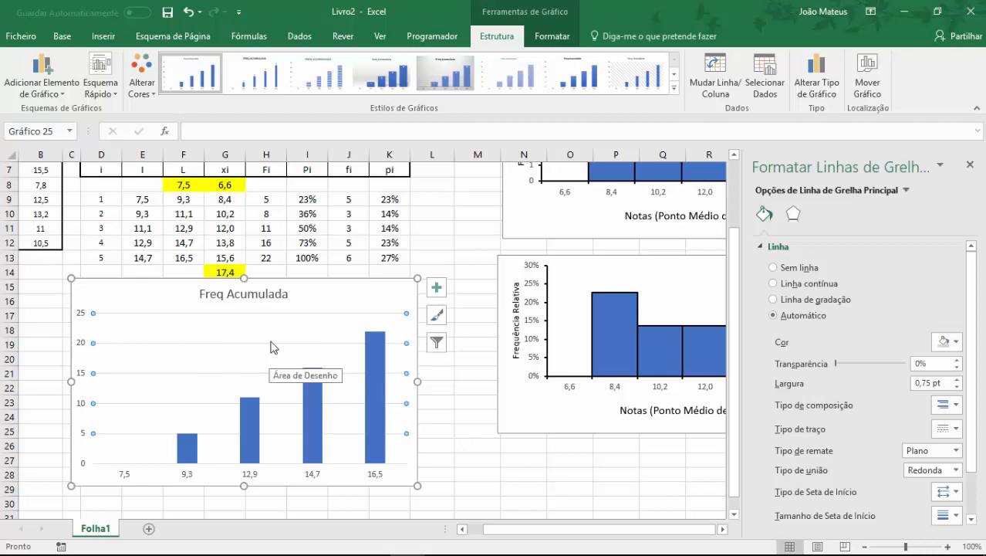
key("Delete")
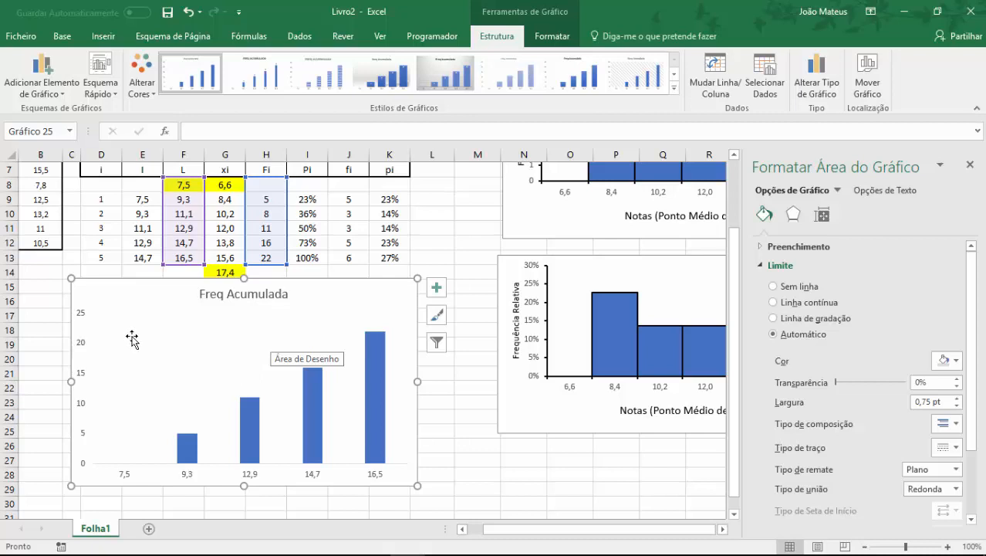
left_click(83, 350)
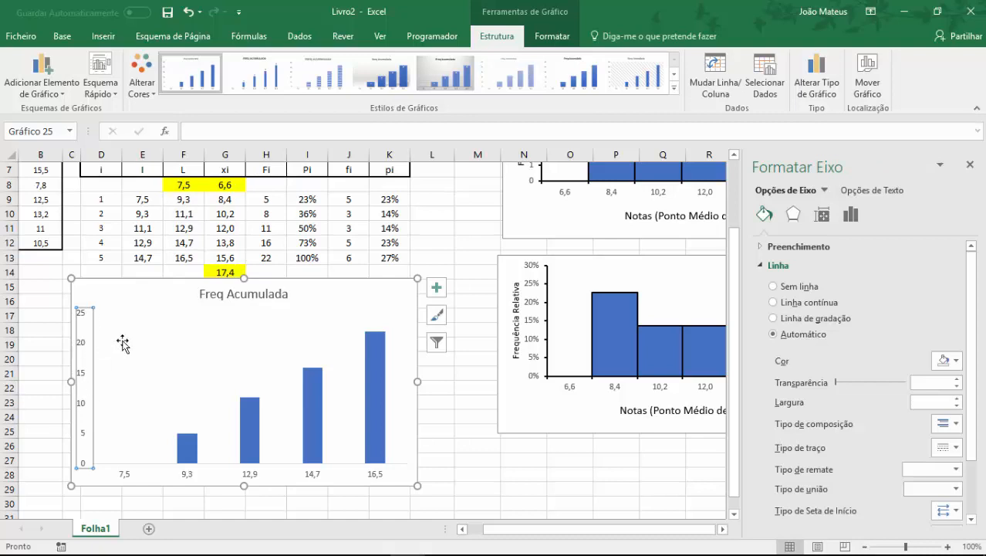
left_click(955, 363)
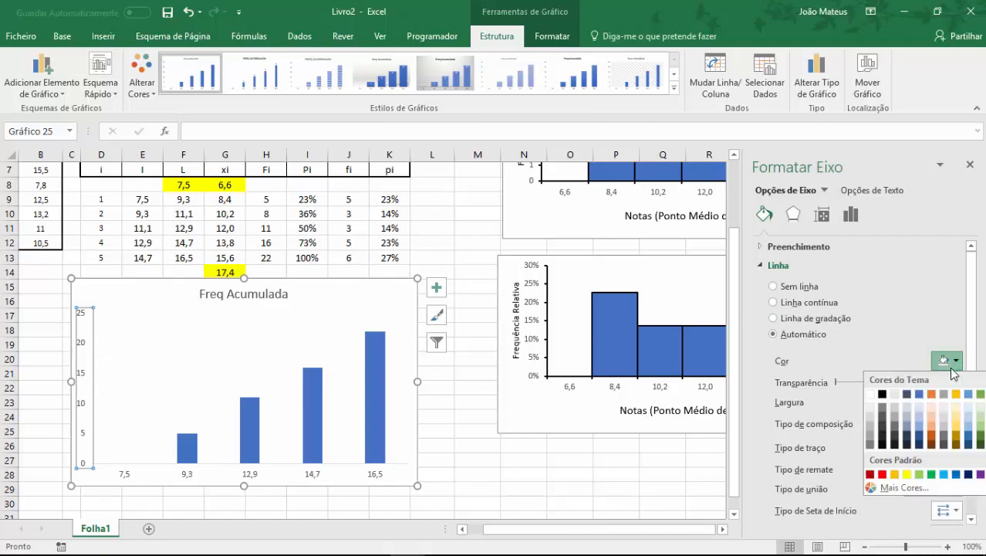
left_click(883, 394)
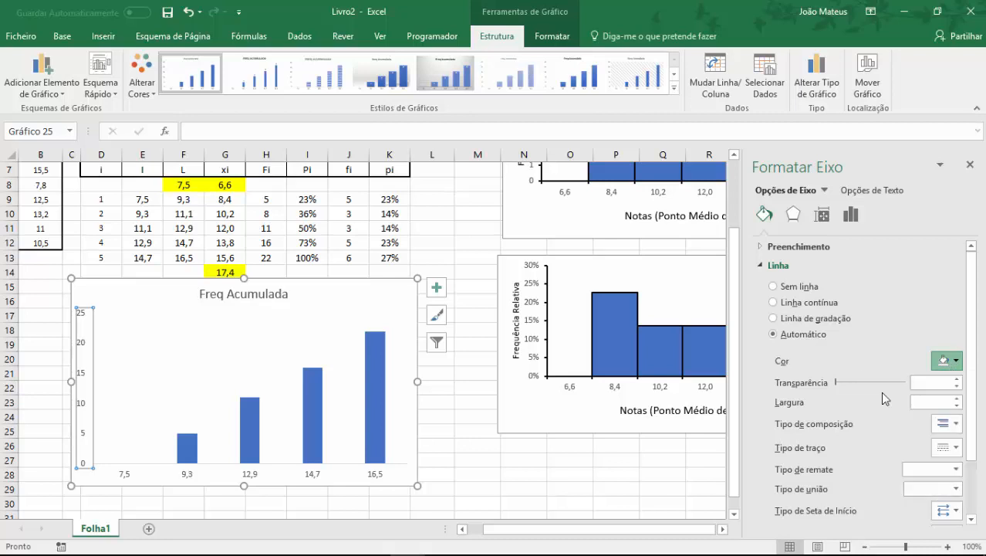
left_click(957, 400)
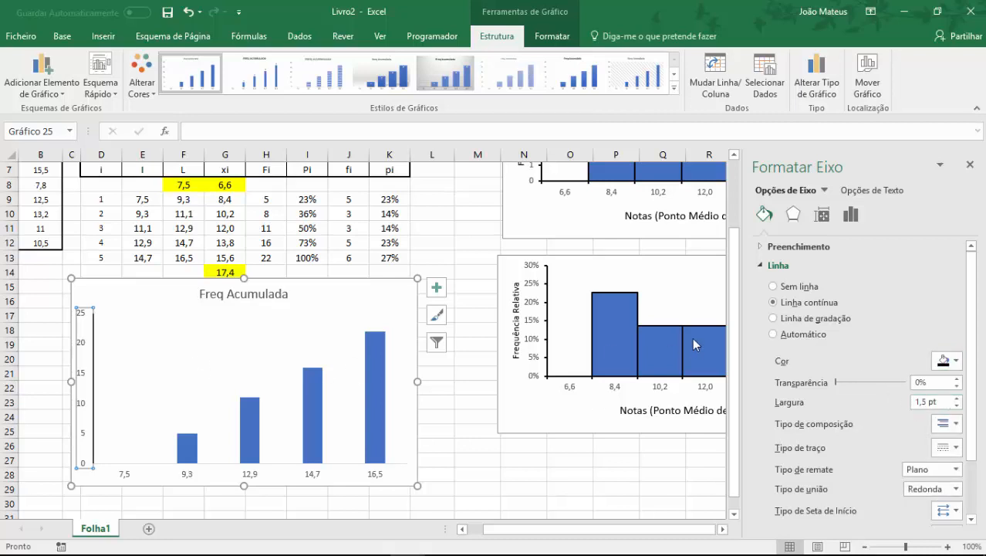
Set the vertical axis's major tick marks to cross the axis ("A cruzar o eixo").
left_click(852, 216)
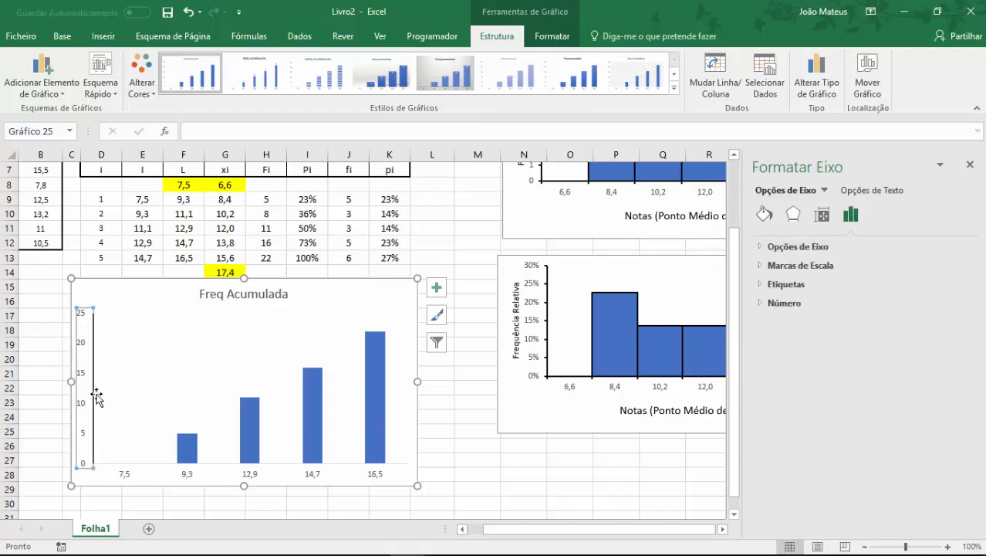
left_click(761, 267)
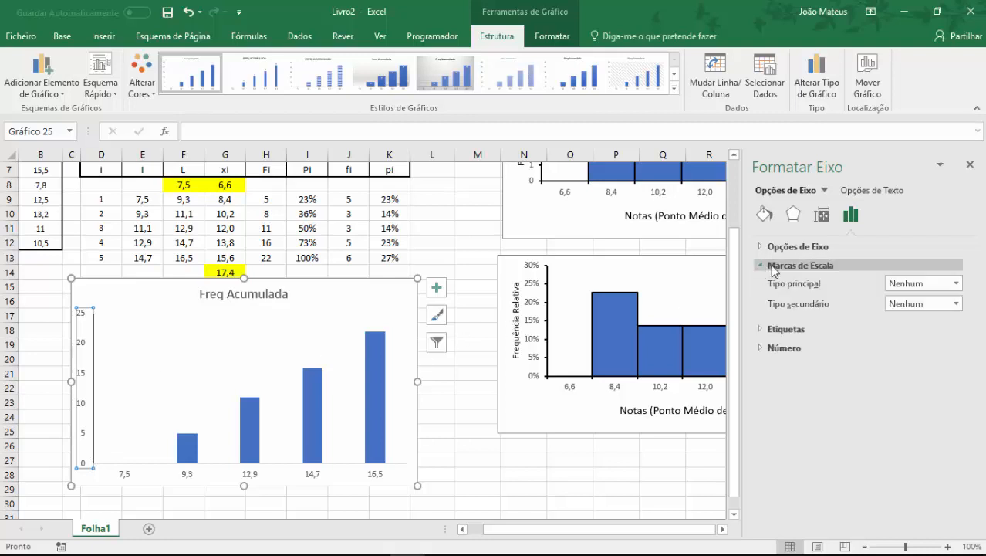
left_click(907, 285)
left_click(903, 342)
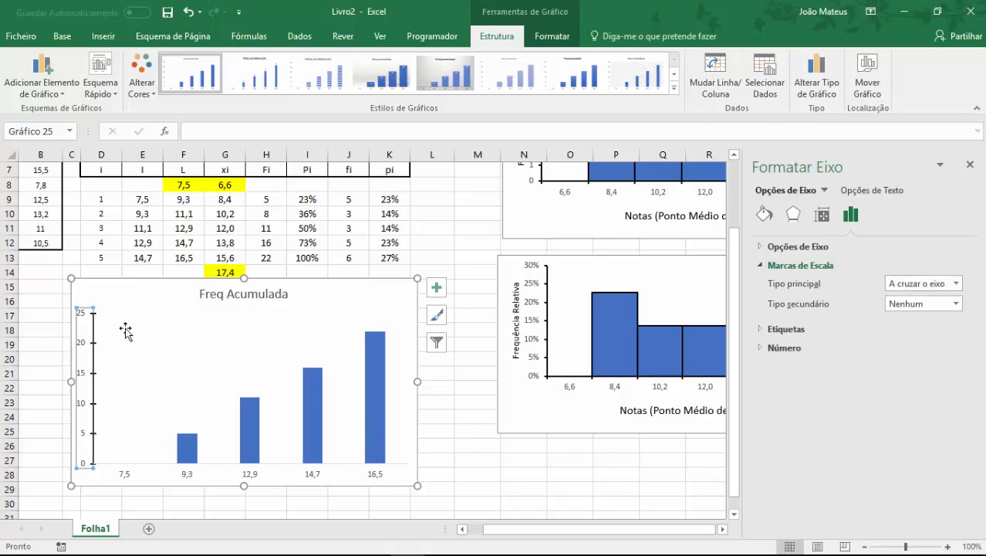
Set the horizontal axis's major tick marks to "A cruzar o eixo" on the cumulative chart.
left_click(114, 467)
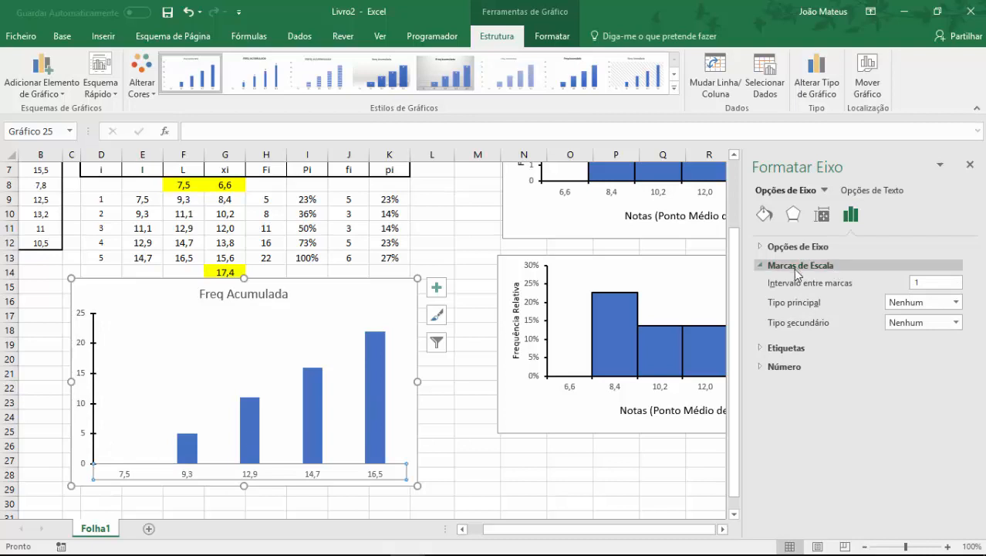
left_click(946, 307)
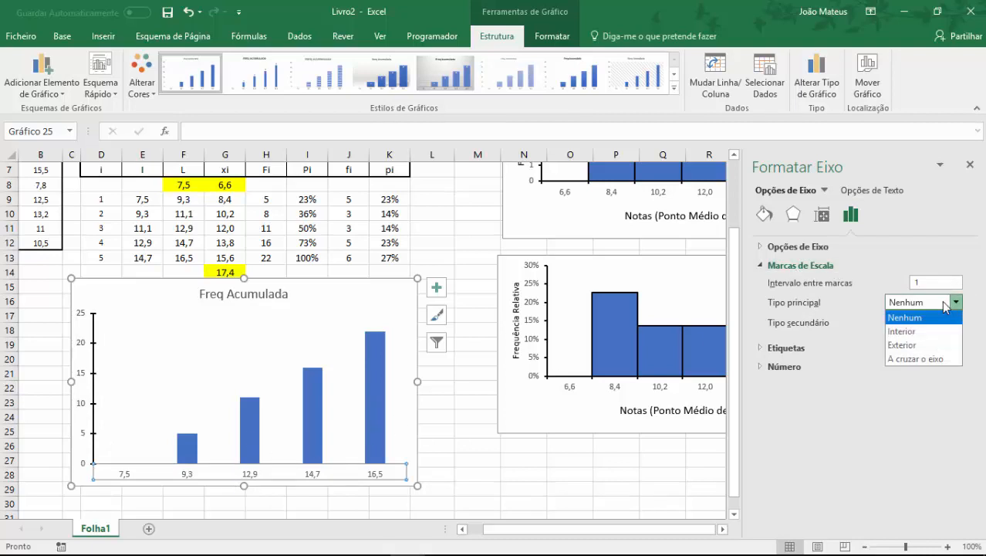
left_click(926, 359)
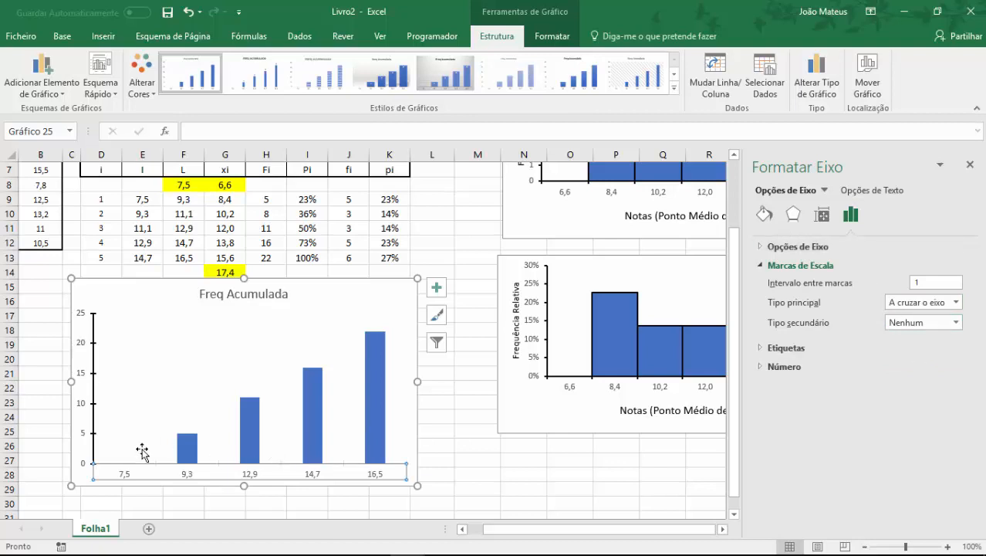
Format the cumulative chart's horizontal axis line as black and 1.75 pt wide.
left_click(765, 214)
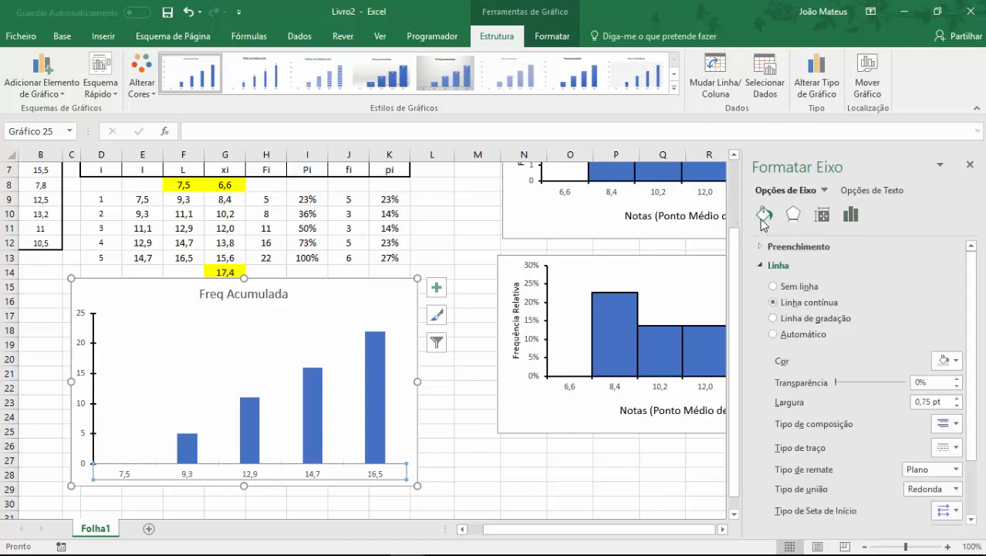
left_click(952, 363)
left_click(887, 392)
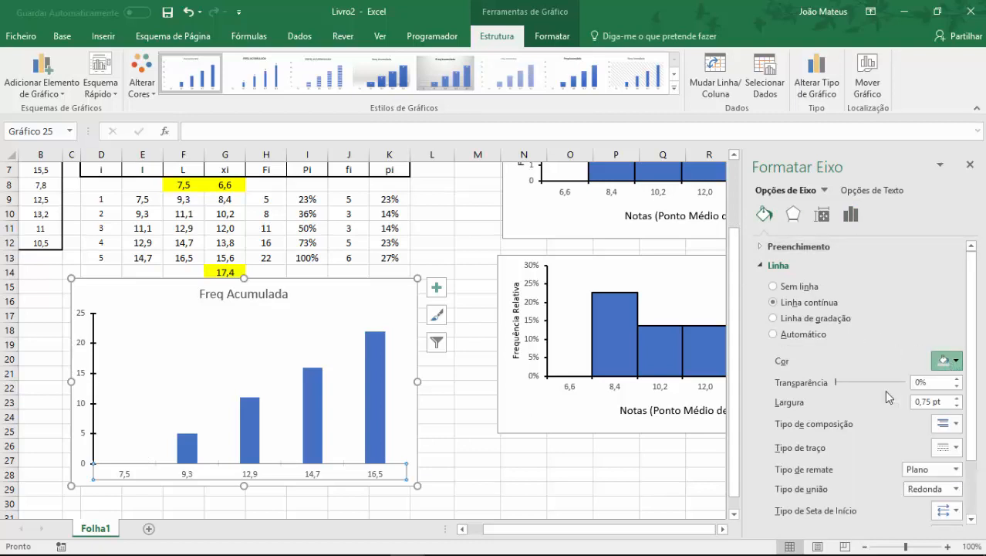
left_click(957, 399)
left_click(957, 399)
left_click(957, 399)
left_click(957, 399)
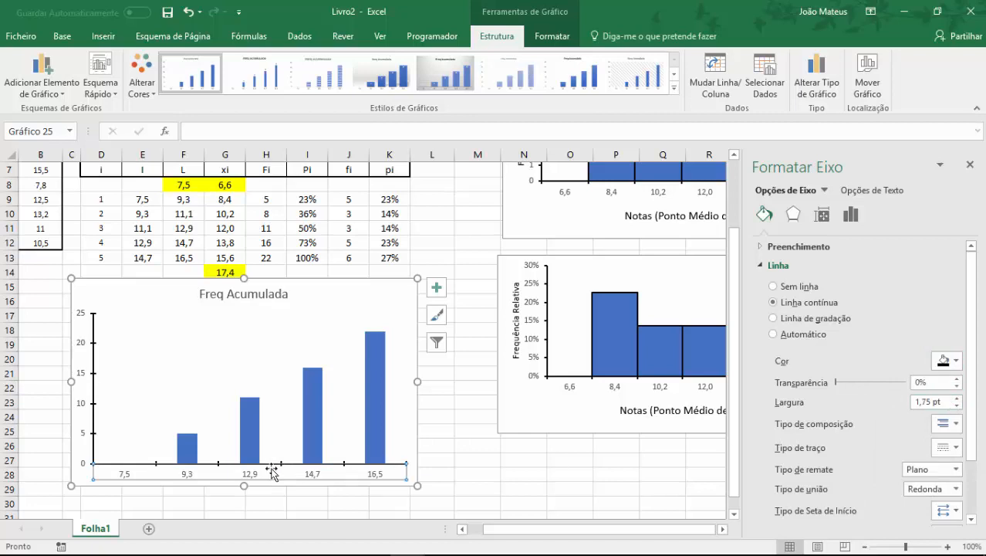
left_click(334, 503)
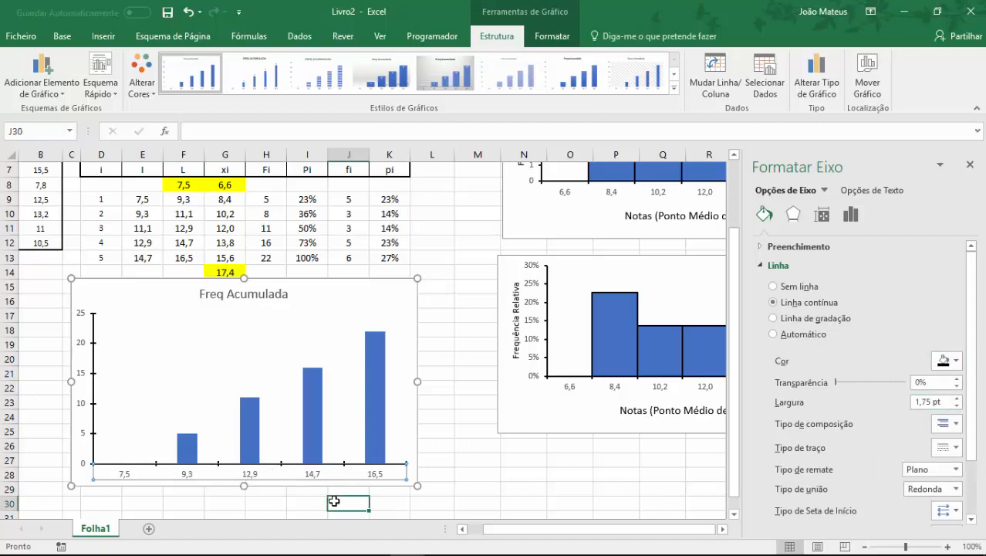
Delete the chart title and add a horizontal axis title reading "Limite Superior de Classe".
left_click(247, 302)
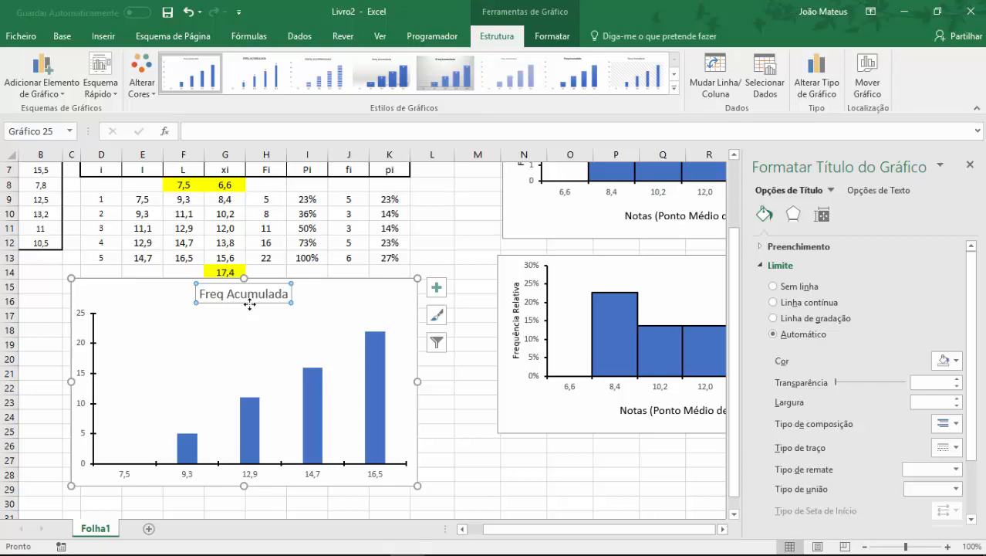
key("Delete")
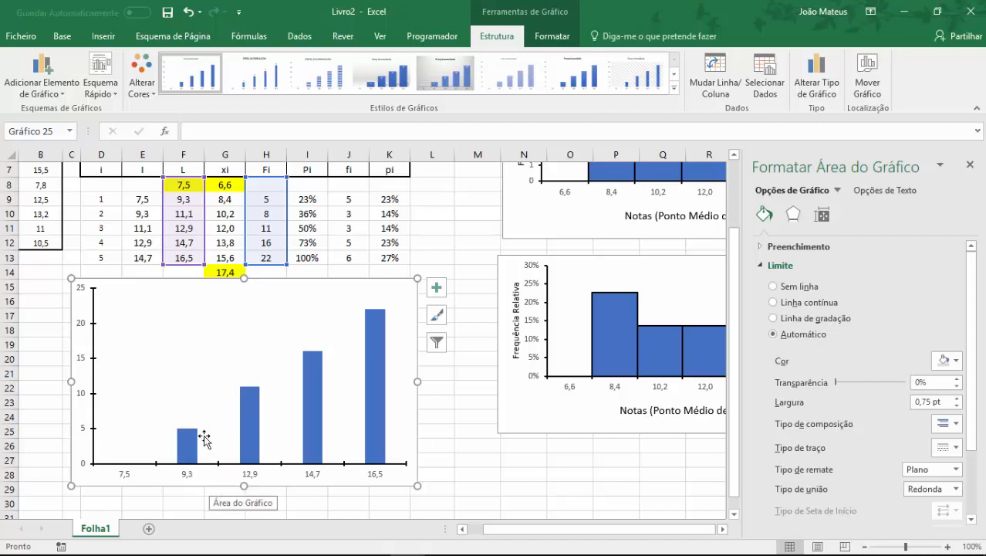
left_click(42, 77)
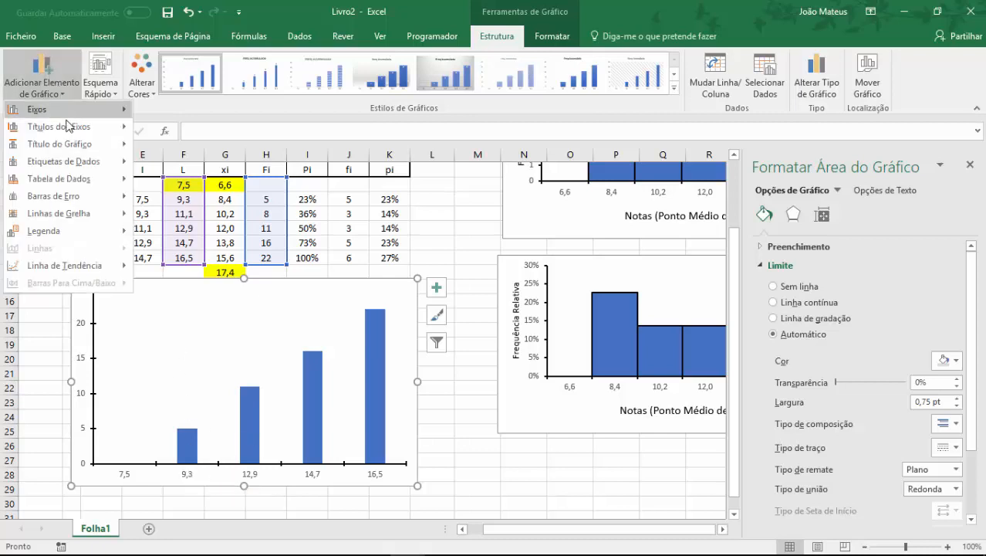
mouse_move(67, 126)
left_click(155, 131)
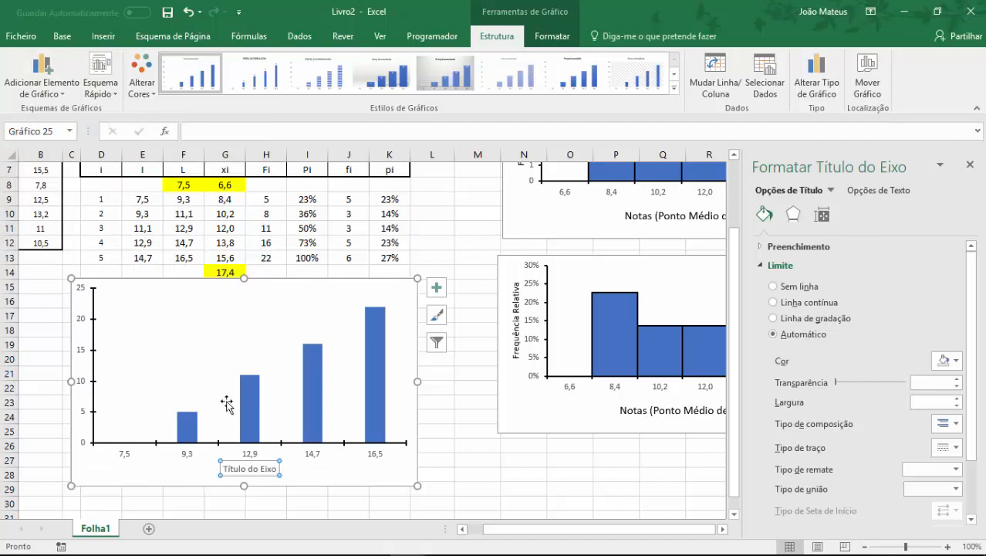
left_click_drag(224, 469, 267, 469)
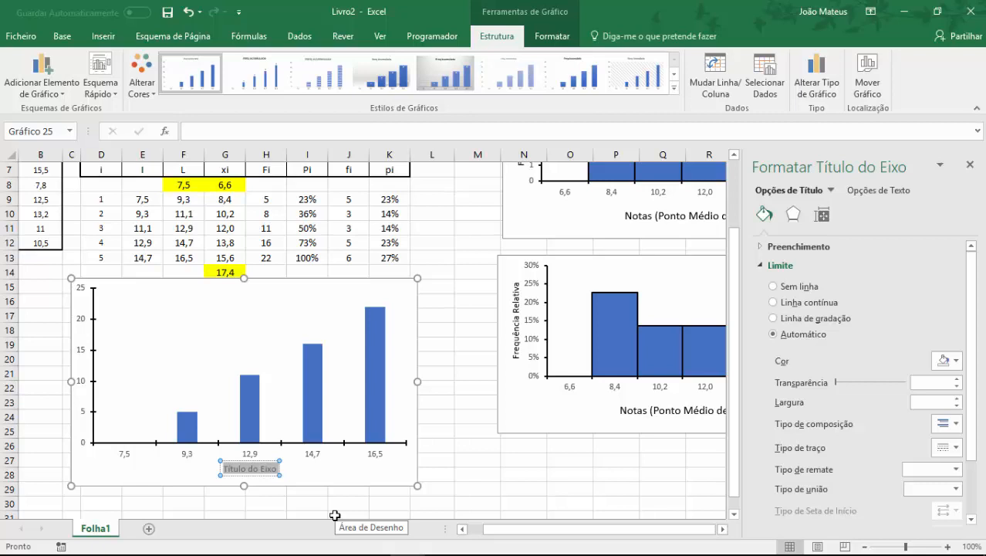
type("Limite Superior de Classe")
left_click(113, 361)
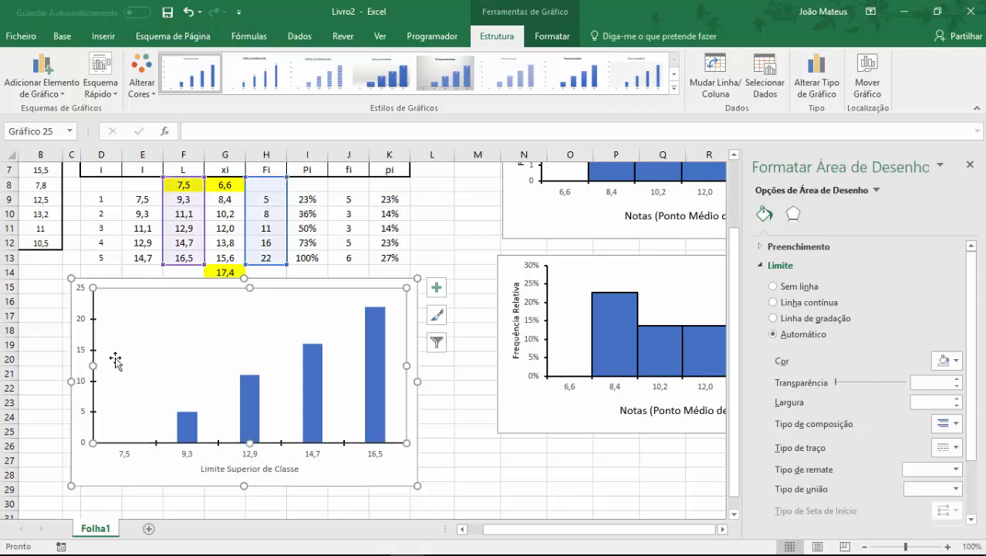
Add a vertical axis title reading "Frequência Acumulada Absoluta" to the cumulative chart.
left_click(181, 283)
left_click(51, 85)
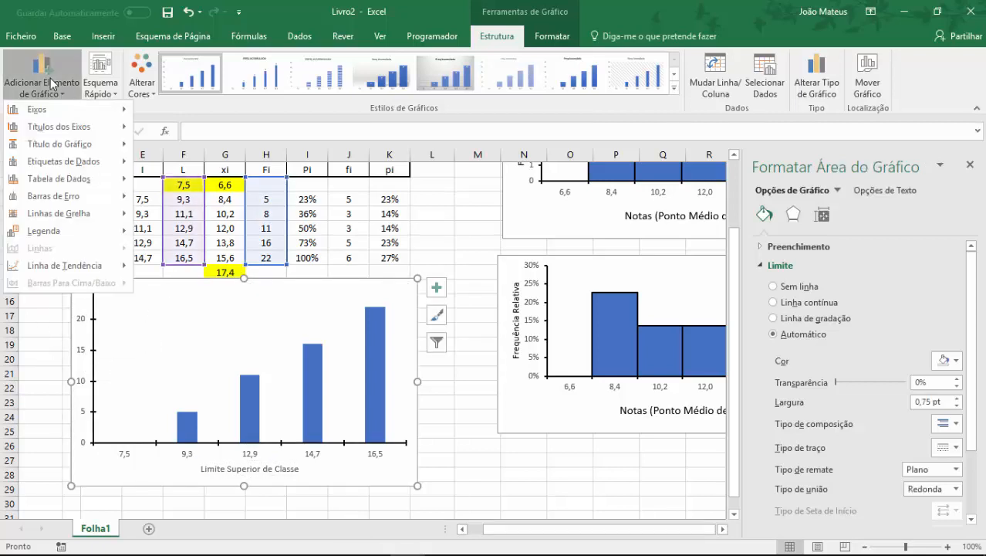
mouse_move(123, 126)
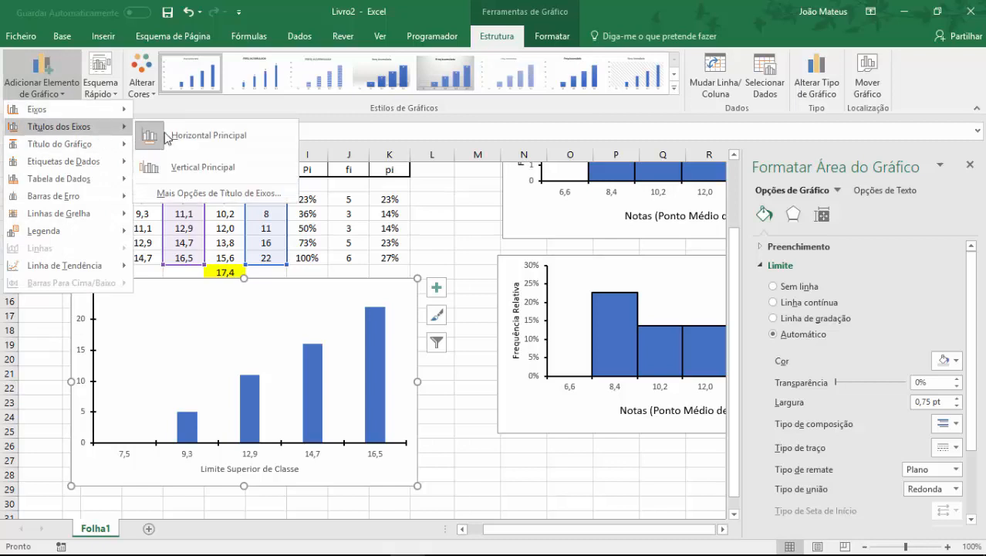
left_click(185, 169)
left_click_drag(88, 338, 93, 380)
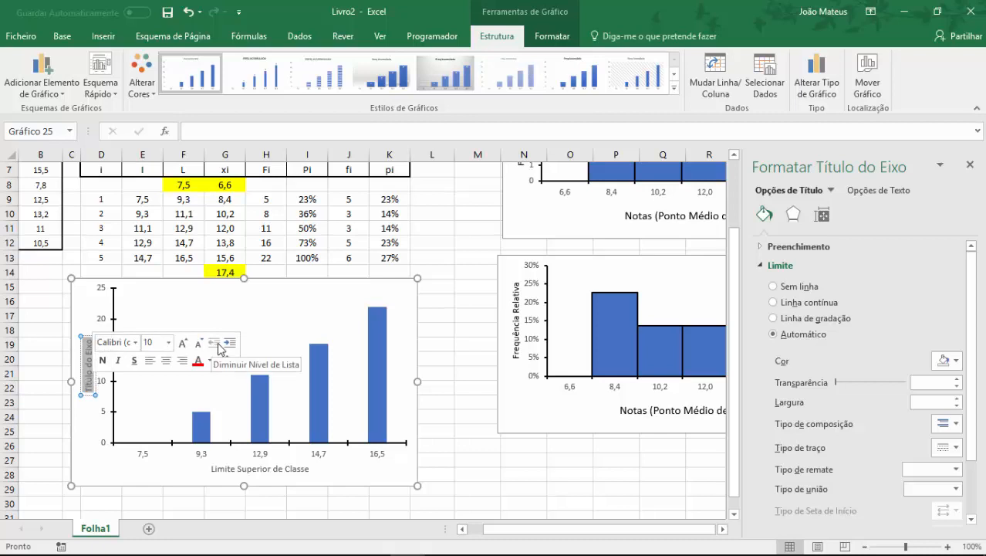
type("Frequência A")
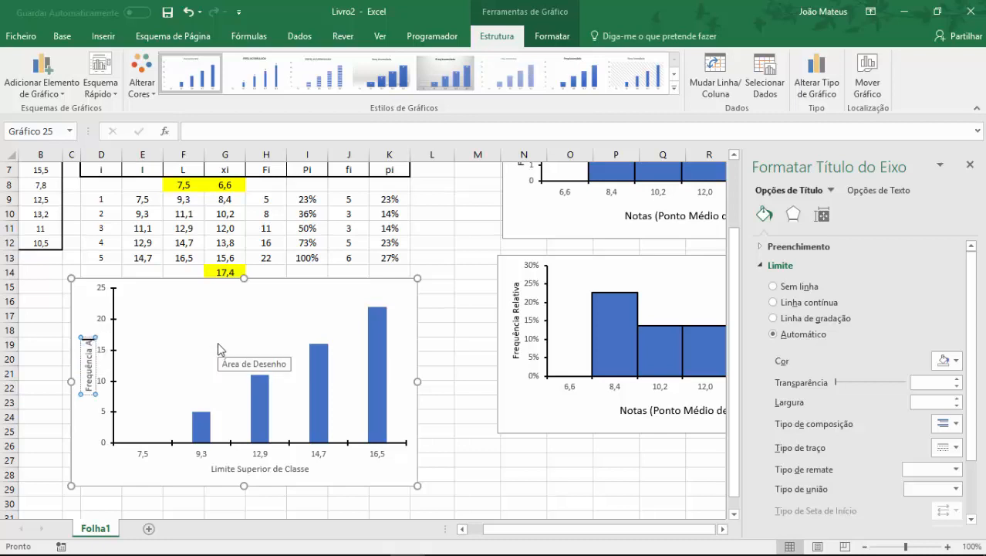
type("cumulada Absoluta")
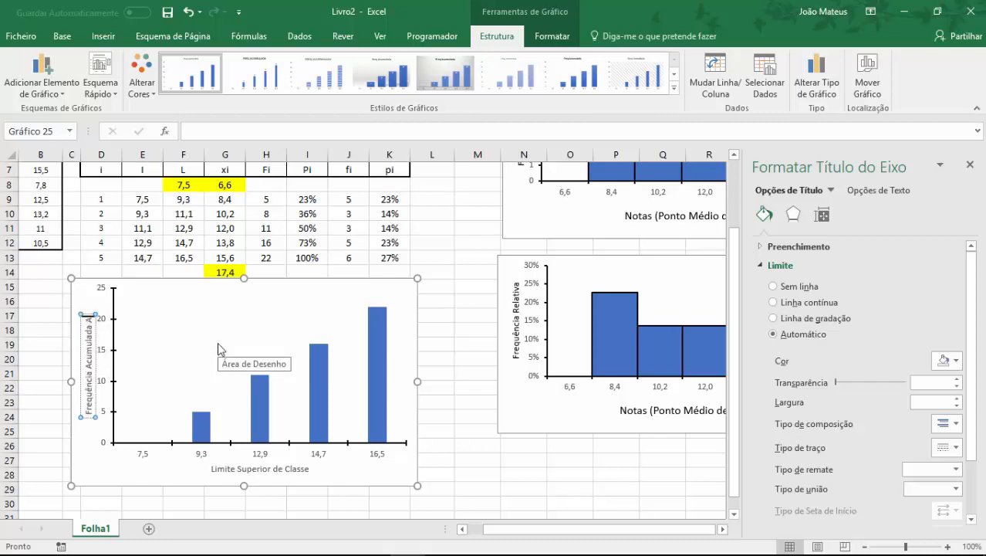
key("Escape")
key("Escape")
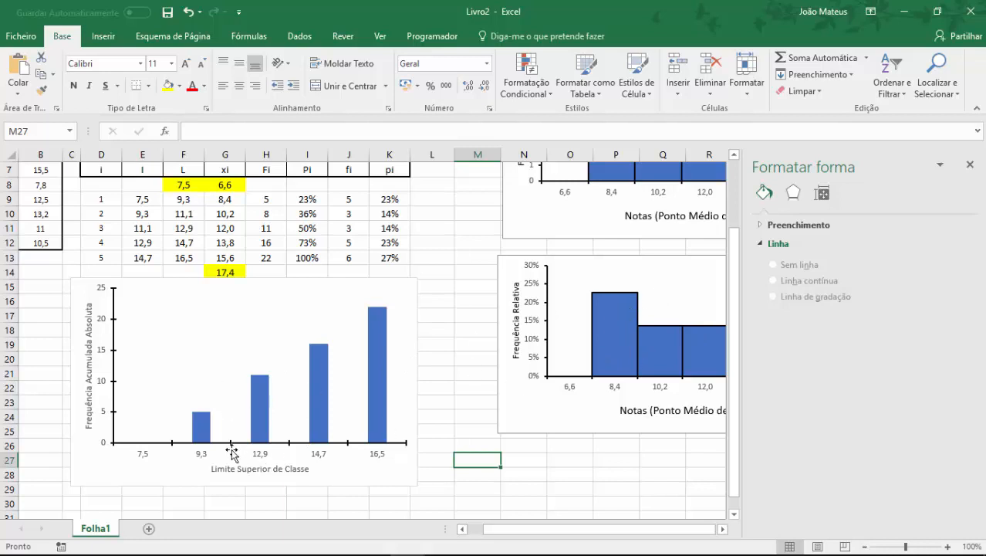
Set the cumulative chart's series overlap to 100% and its gap width to 0%.
mouse_move(257, 423)
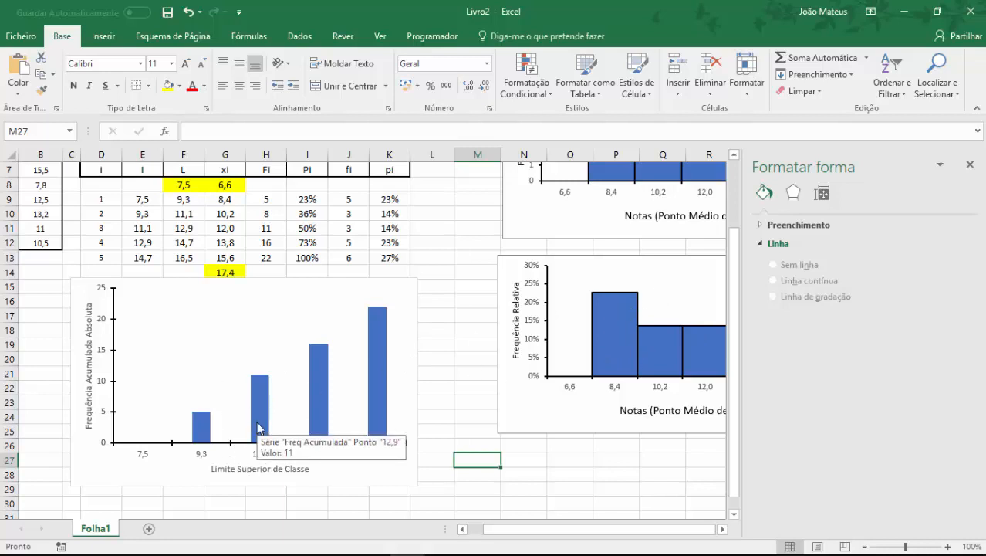
right_click(259, 409)
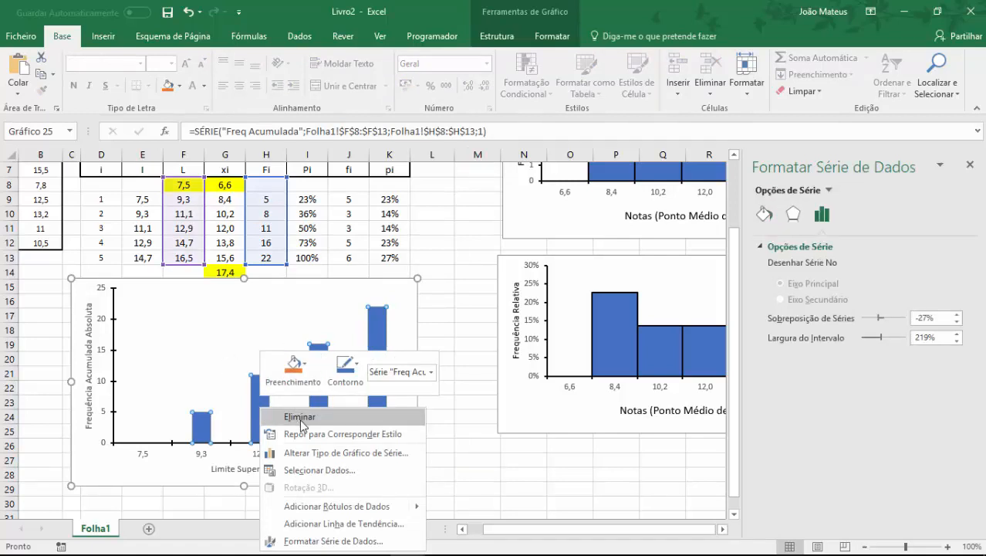
left_click(324, 543)
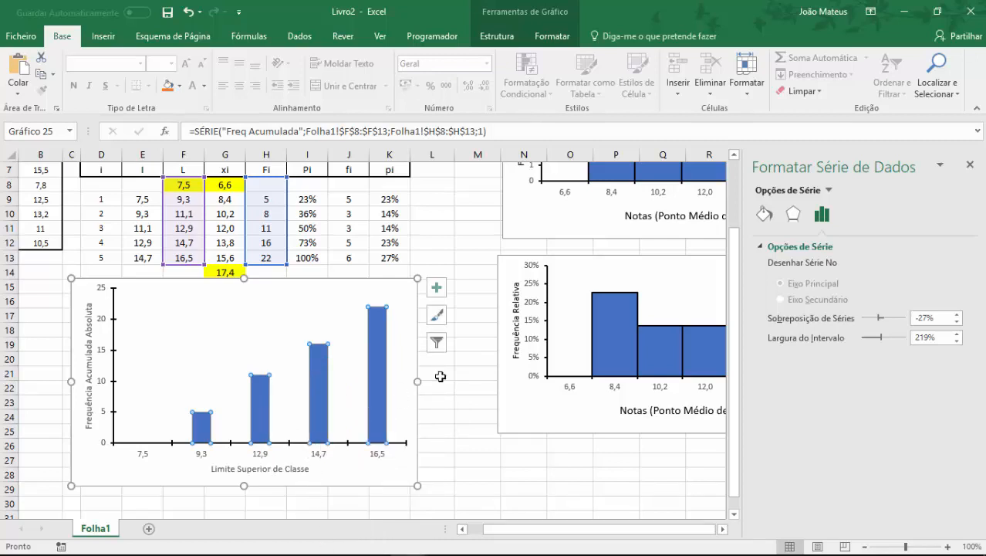
double_click(930, 317)
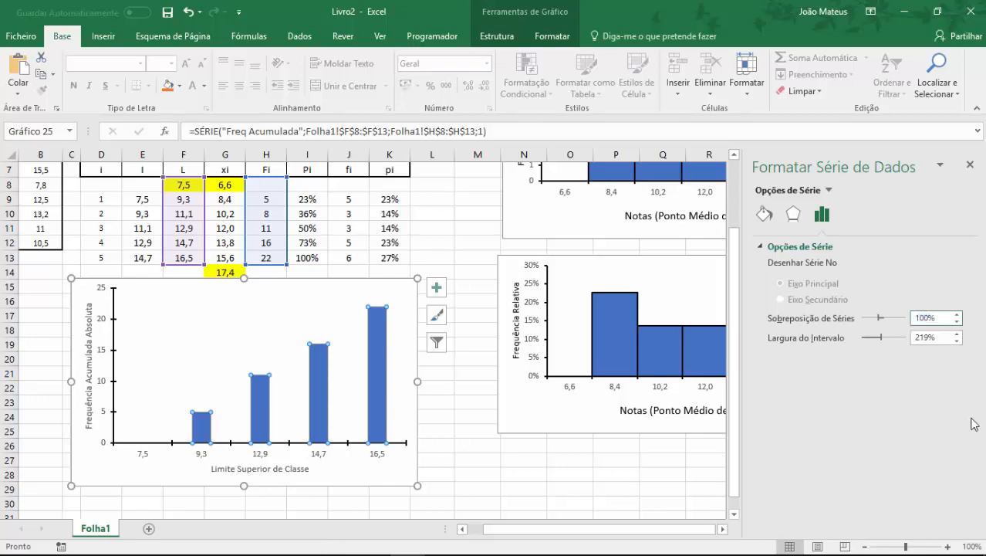
double_click(931, 336)
type("0")
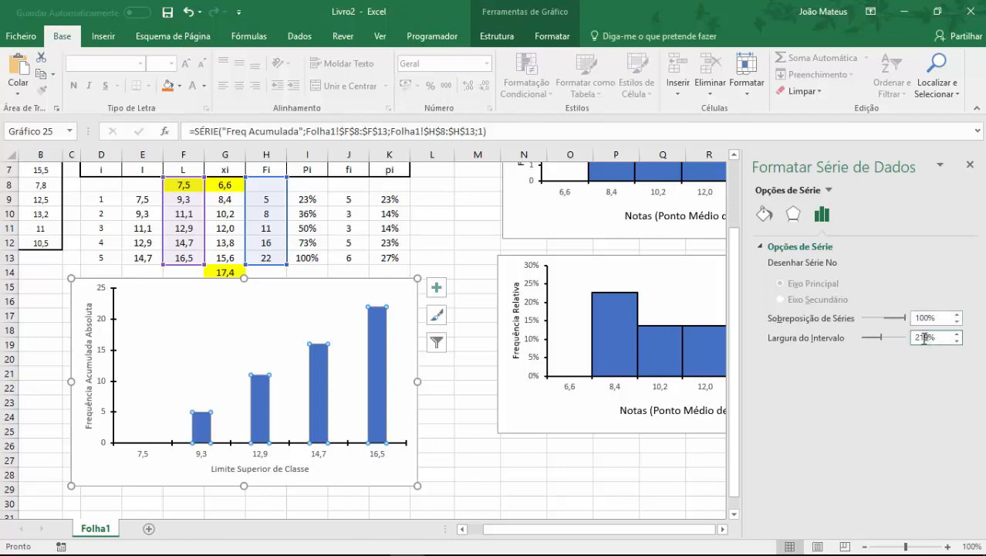
Outline the cumulative absolute frequency bars with a solid black border 1.5 pt wide.
left_click(765, 216)
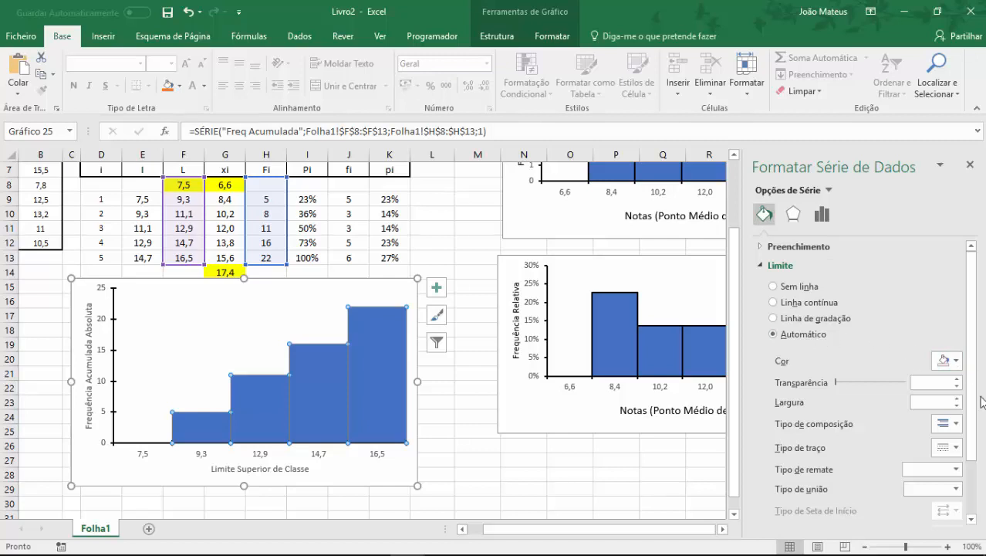
left_click(950, 360)
key("Escape")
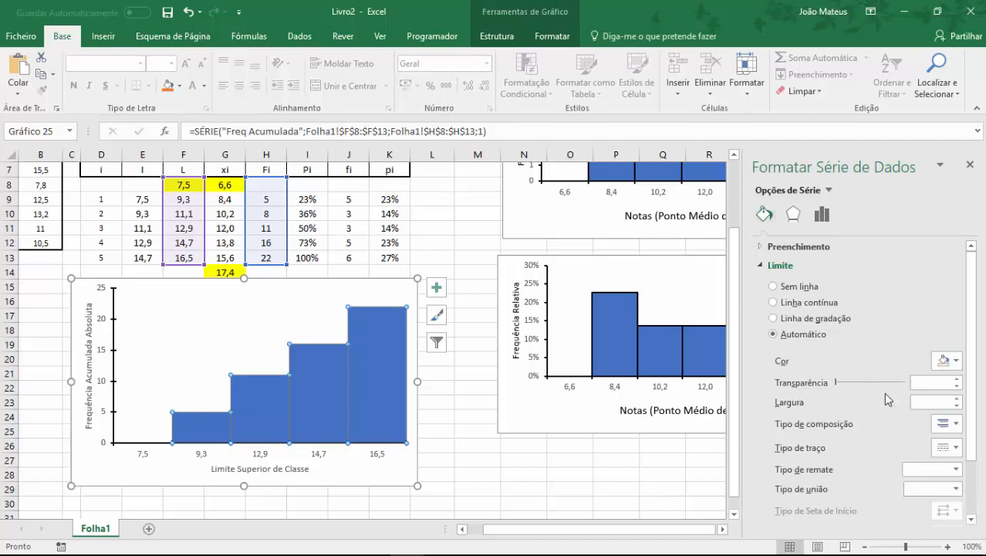
left_click(887, 399)
left_click(957, 399)
left_click(957, 399)
left_click(957, 399)
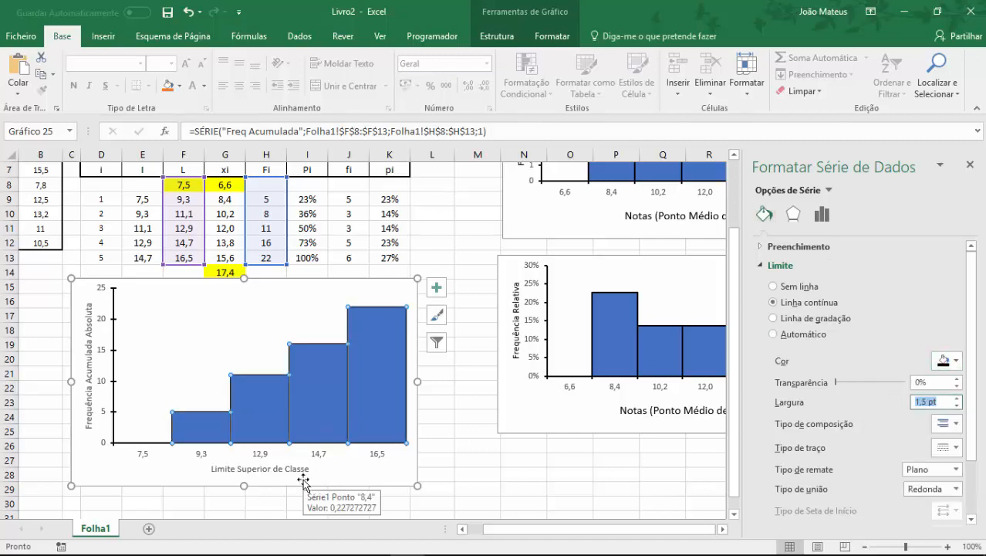
left_click(348, 504)
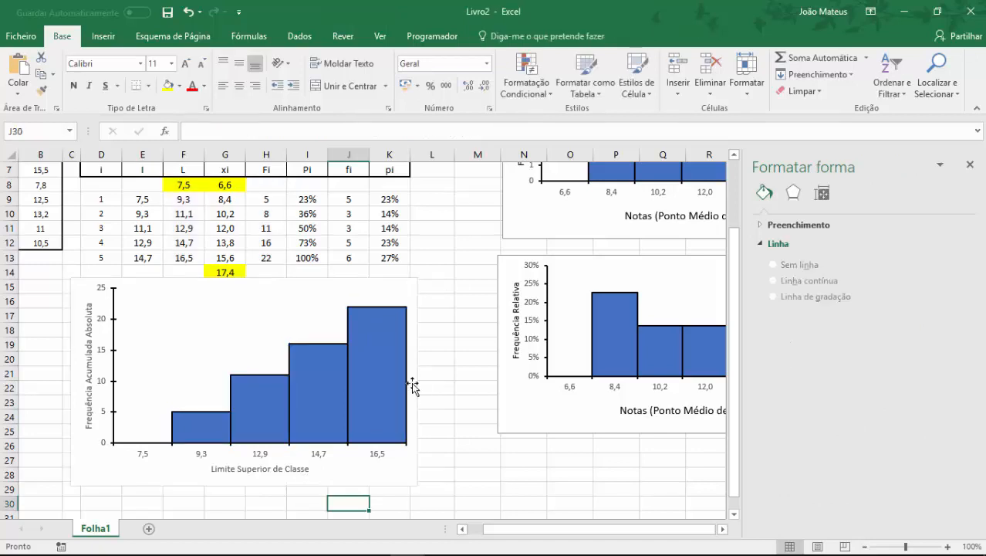
mouse_move(360, 353)
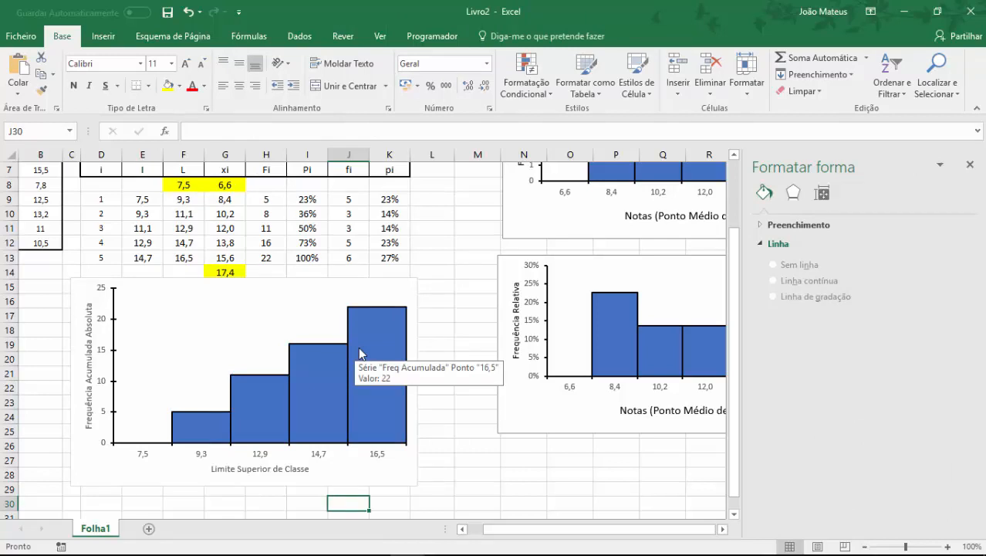
left_click(477, 387)
Copy the cumulative absolute frequency chart and paste the duplicate below it at cell C30.
scroll(239, 401, "down", 2)
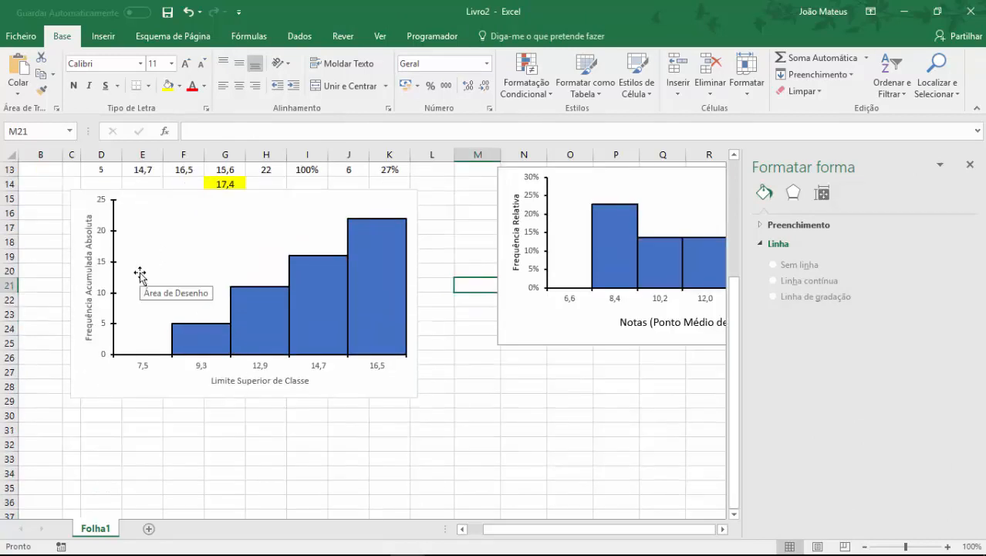
left_click(126, 392)
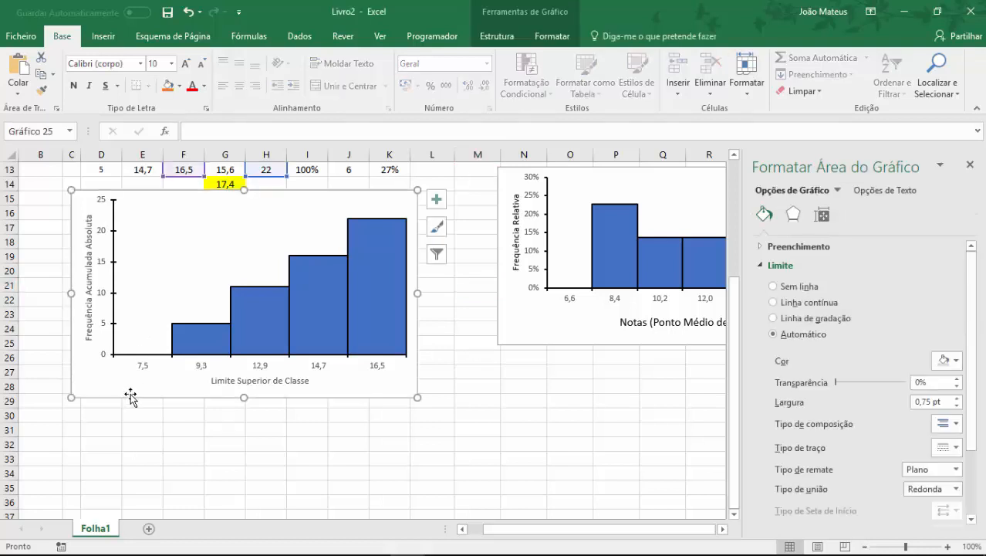
right_click(132, 396)
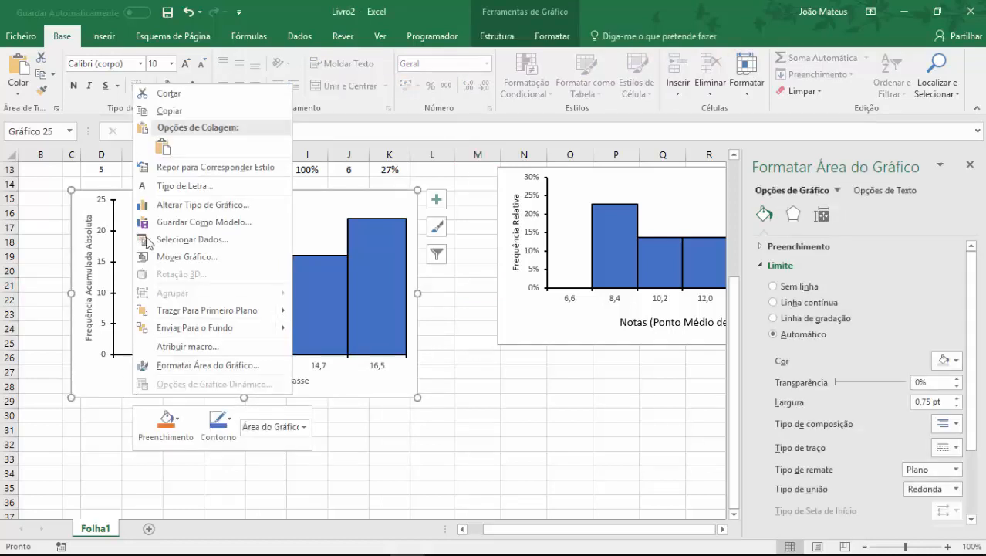
left_click(168, 112)
left_click(74, 414)
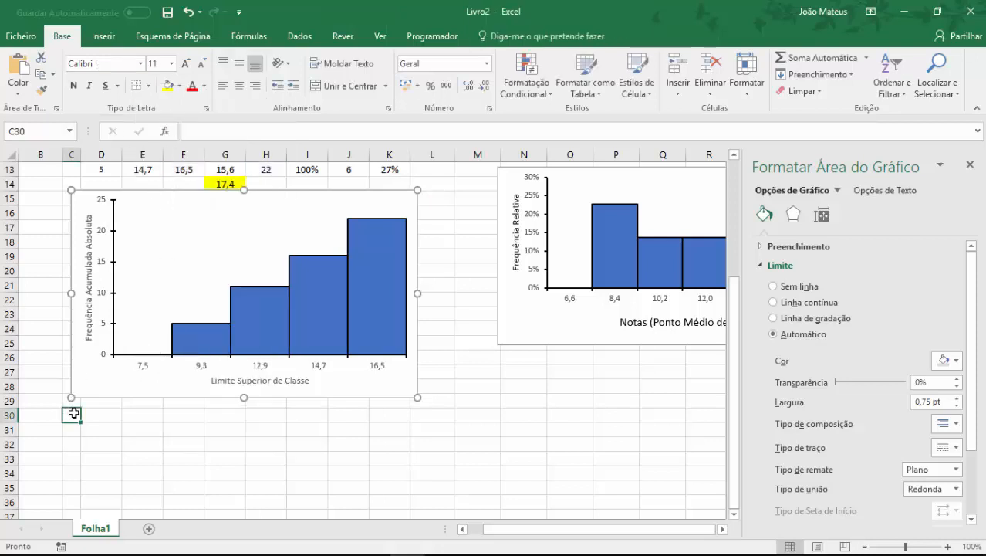
right_click(73, 414)
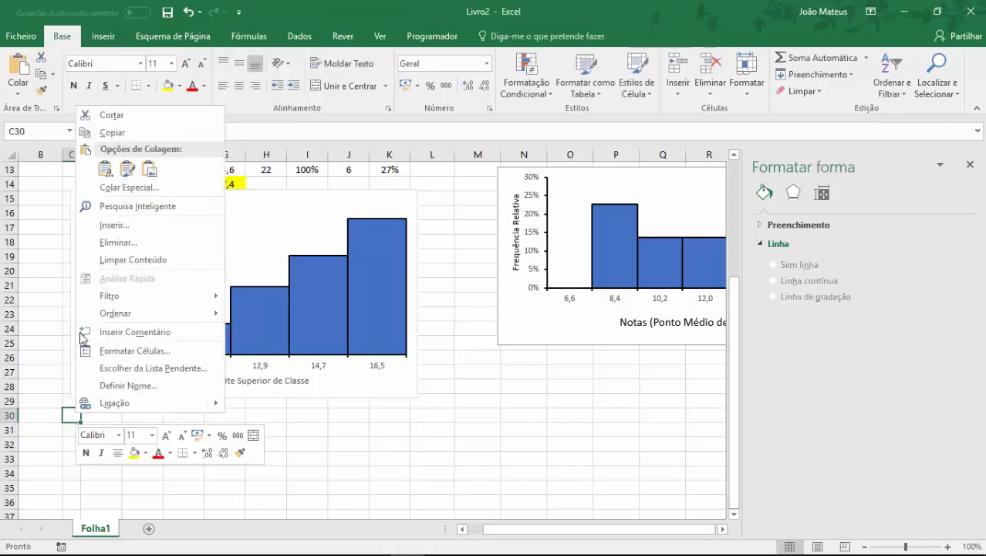
left_click(106, 165)
scroll(362, 448, "down", 2)
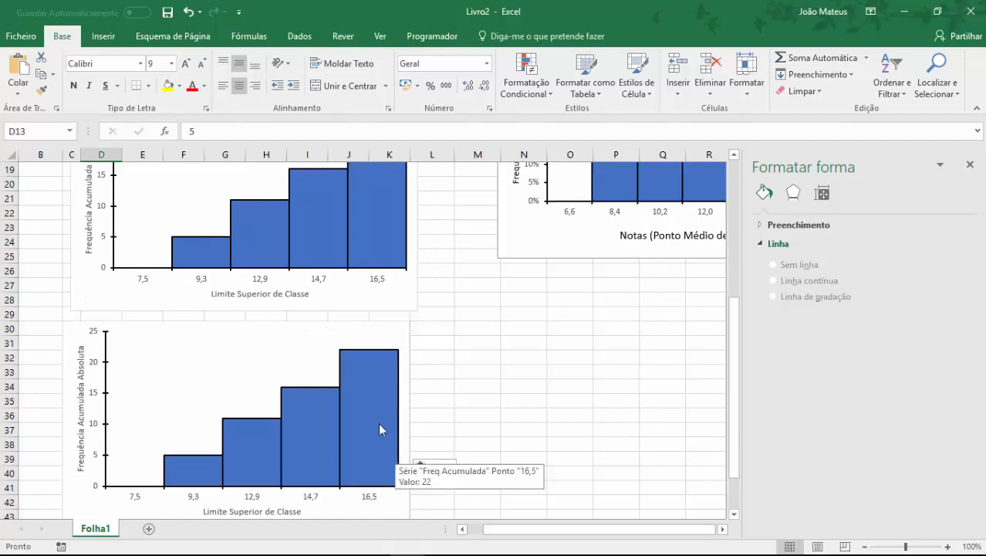
Switch the duplicated chart's series values to the cumulative relative frequencies in I8:I13.
left_click(309, 416)
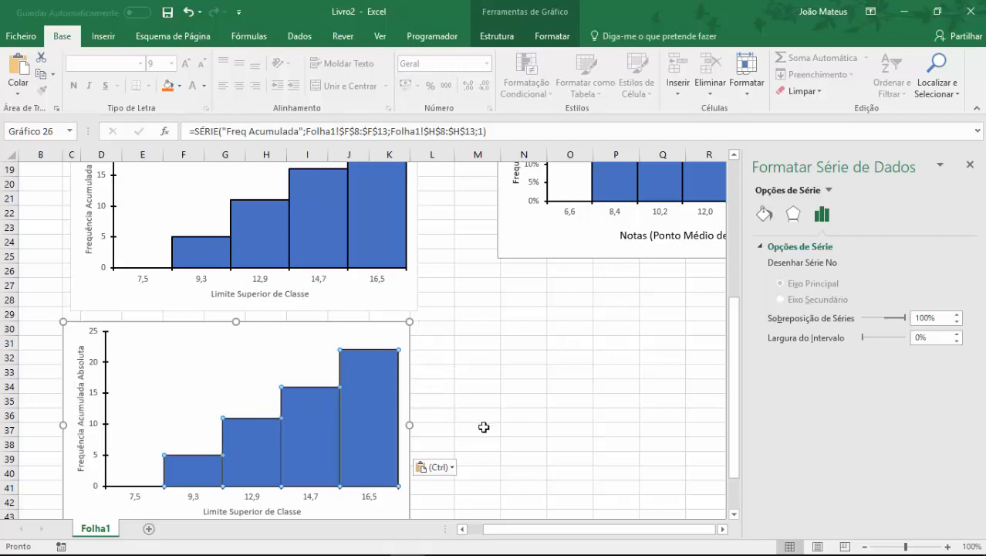
scroll(482, 425, "up", 5)
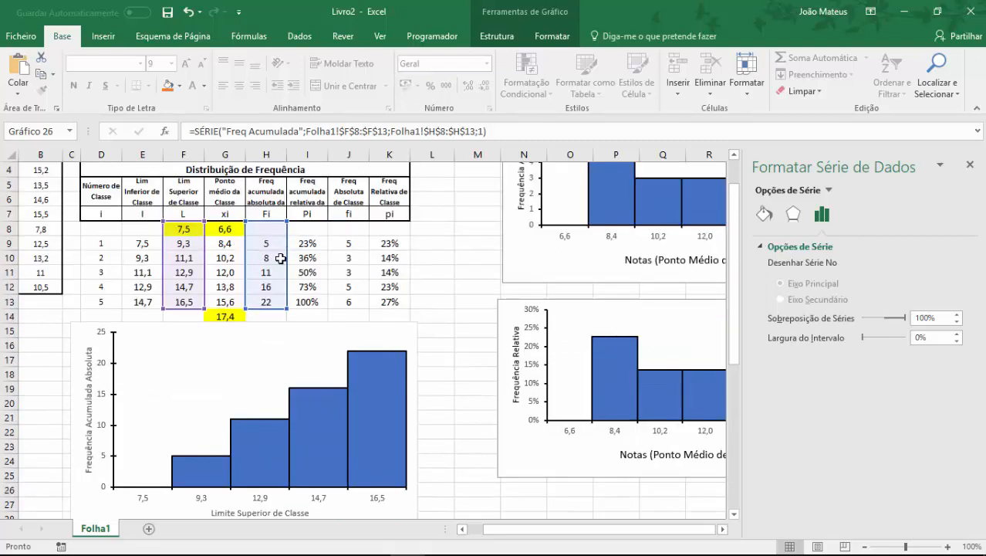
left_click_drag(286, 262, 308, 260)
scroll(464, 337, "down", 3)
scroll(464, 336, "down", 4)
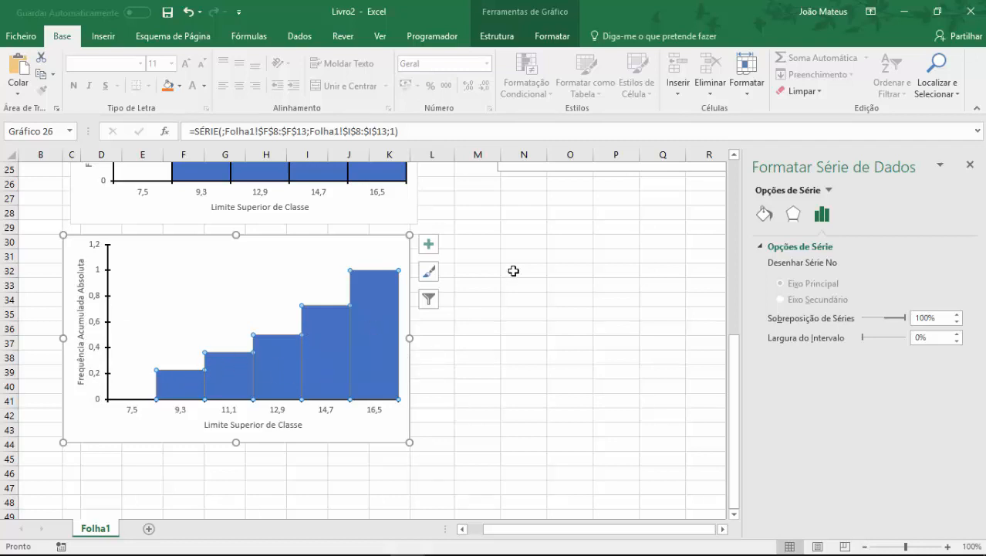
Give the duplicated chart's bars a solid black outline 1.5 pt wide.
left_click(764, 216)
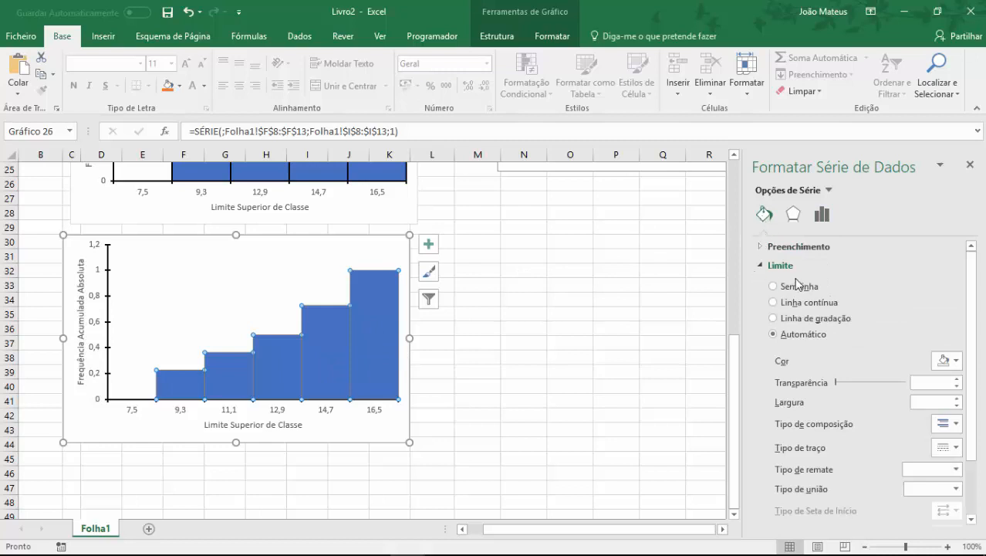
left_click(947, 361)
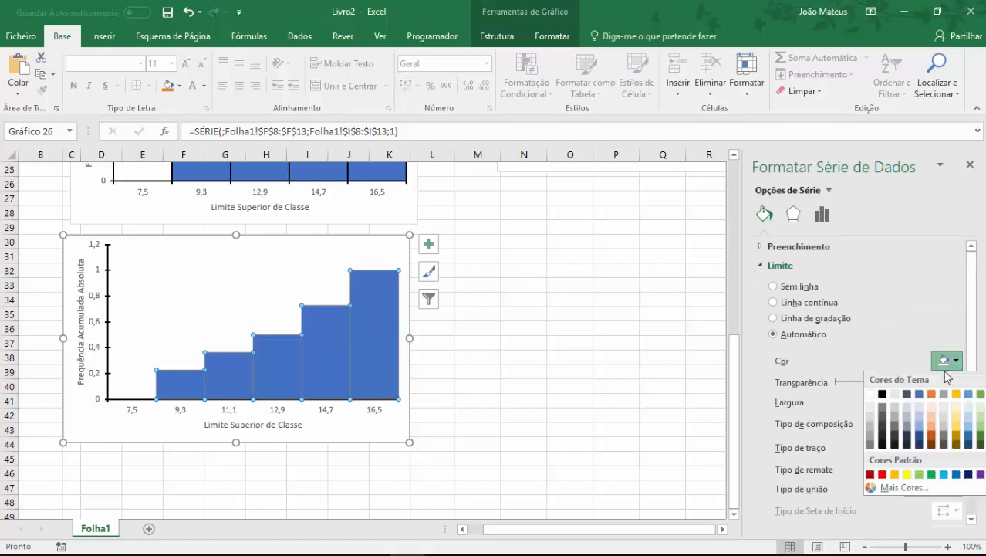
left_click(883, 394)
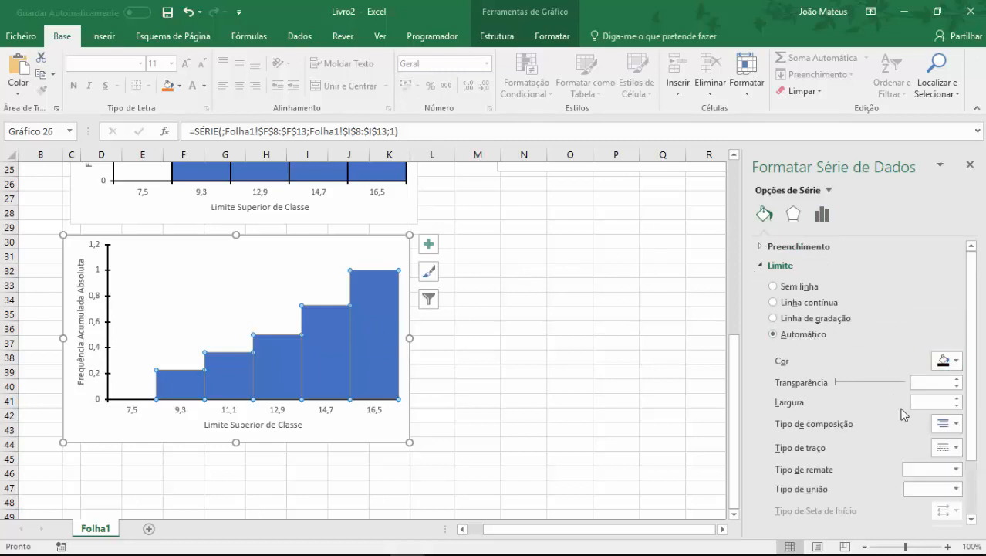
left_click(957, 397)
left_click(957, 398)
left_click(957, 398)
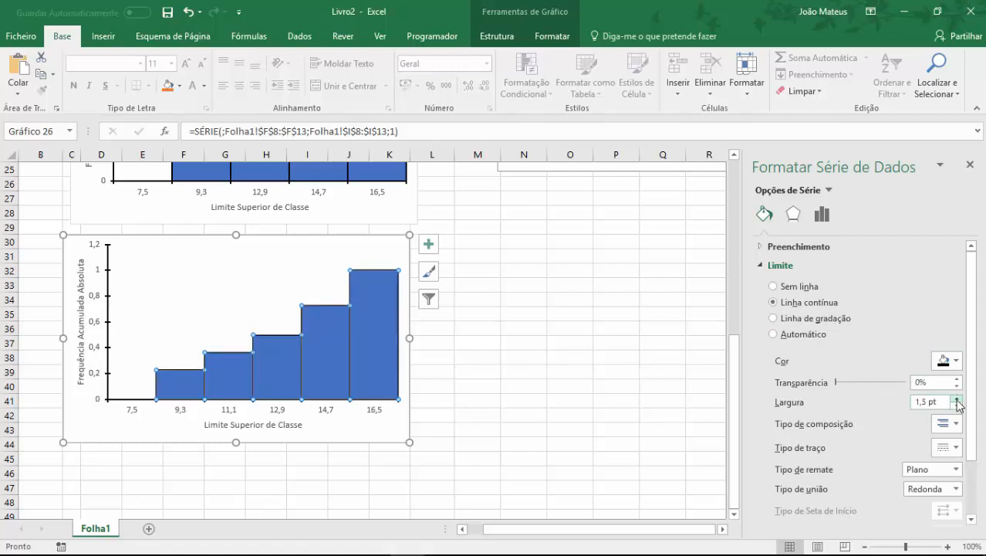
left_click(522, 411)
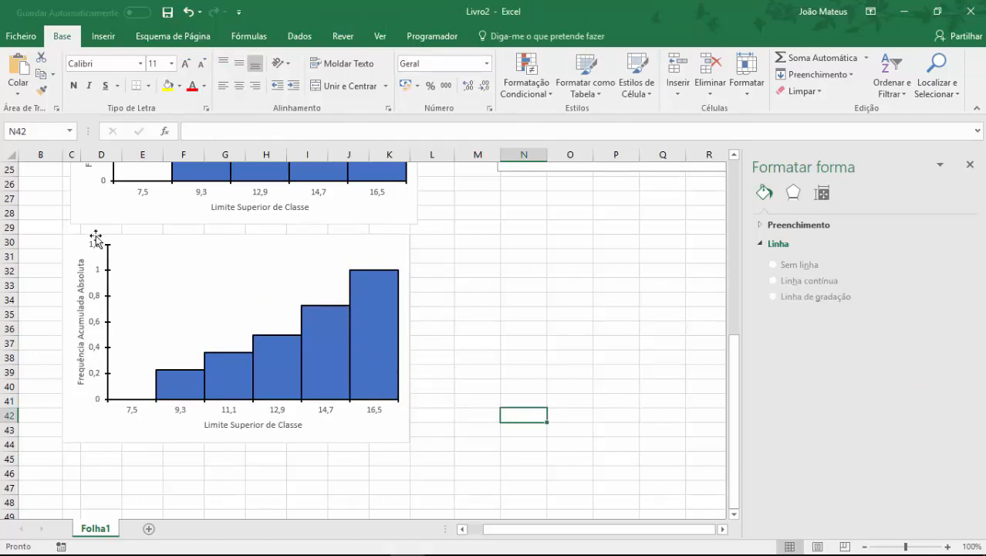
Change the duplicated chart's vertical axis title to "Frequência Acumulada Relativa".
left_click(81, 294)
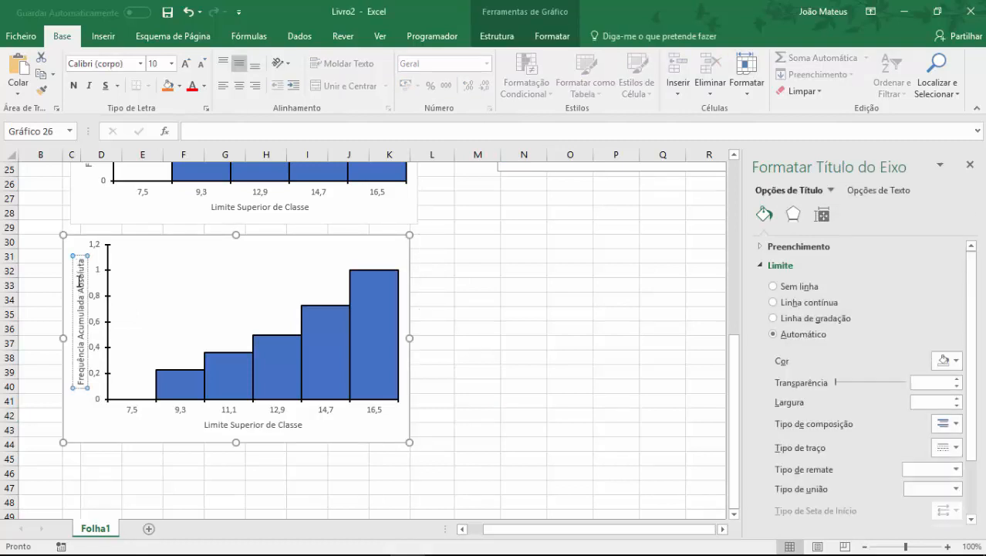
double_click(80, 276)
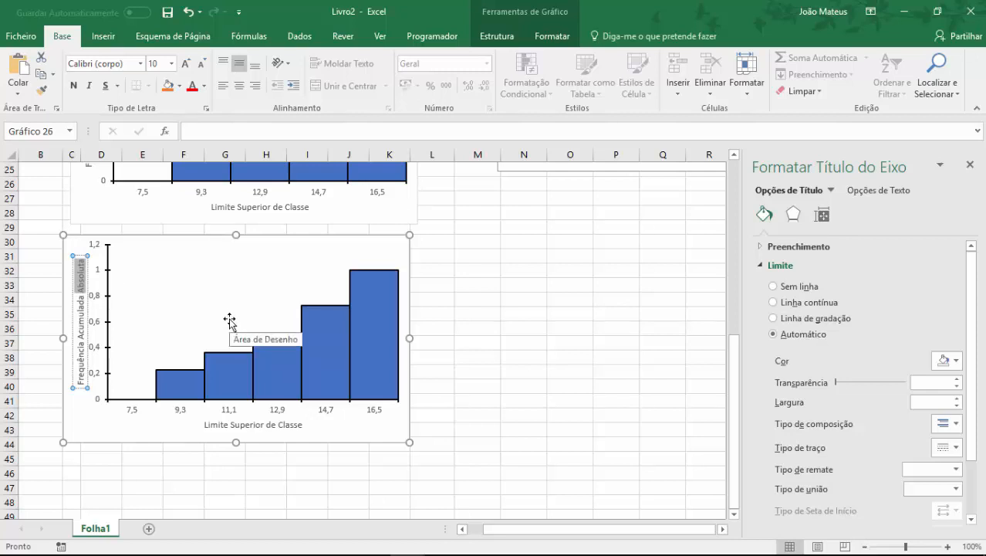
type("Re")
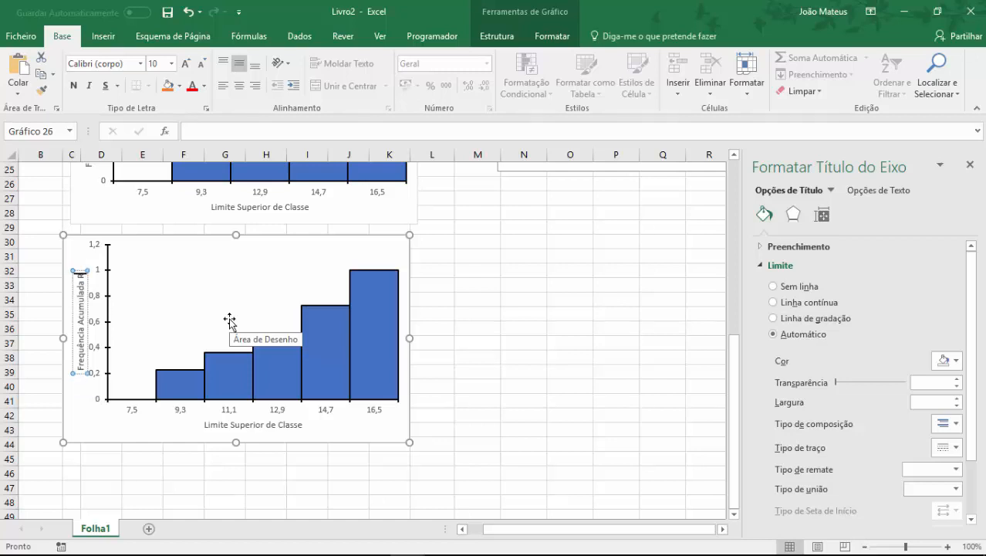
type("lativa")
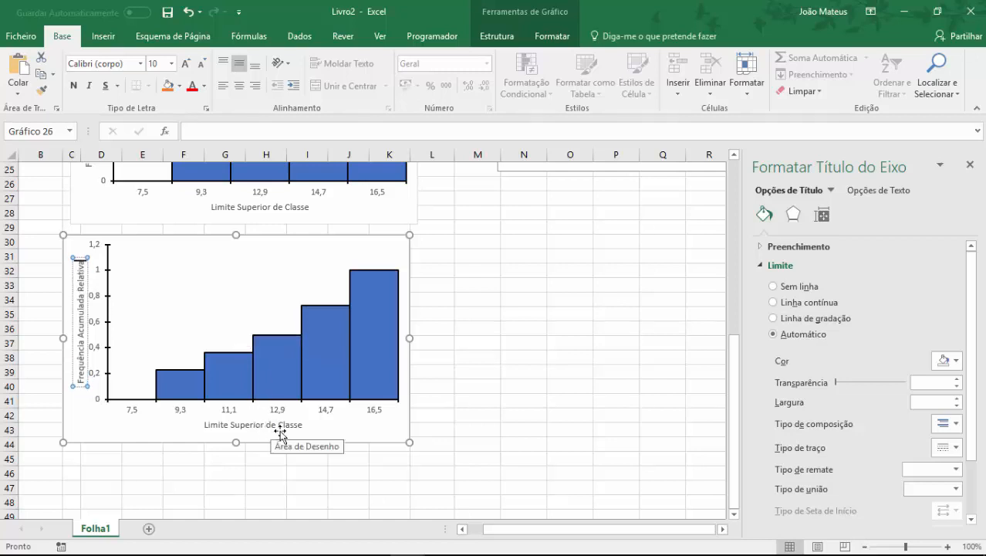
left_click(309, 458)
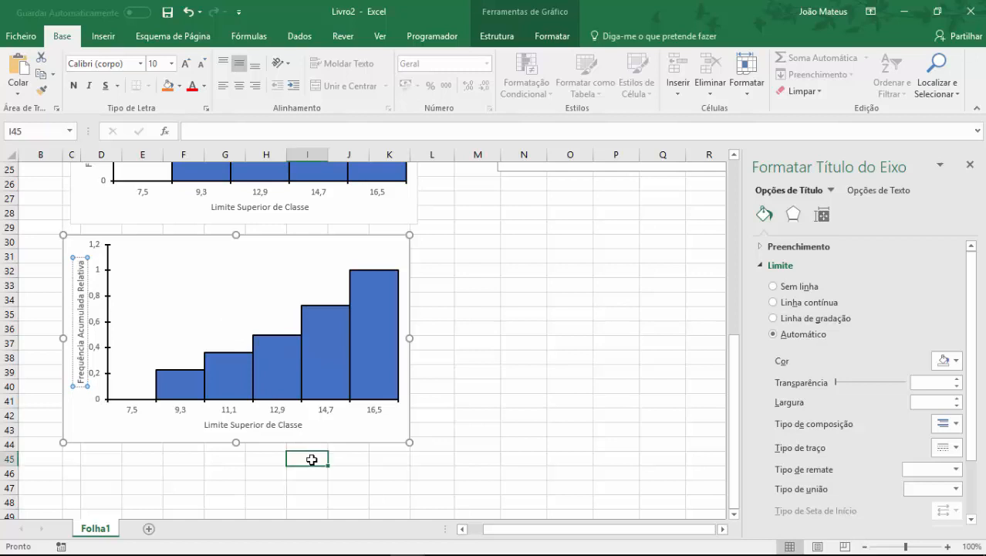
Format the duplicated chart's vertical axis numbers as "Percentagem" with 0 decimal places.
left_click(107, 276)
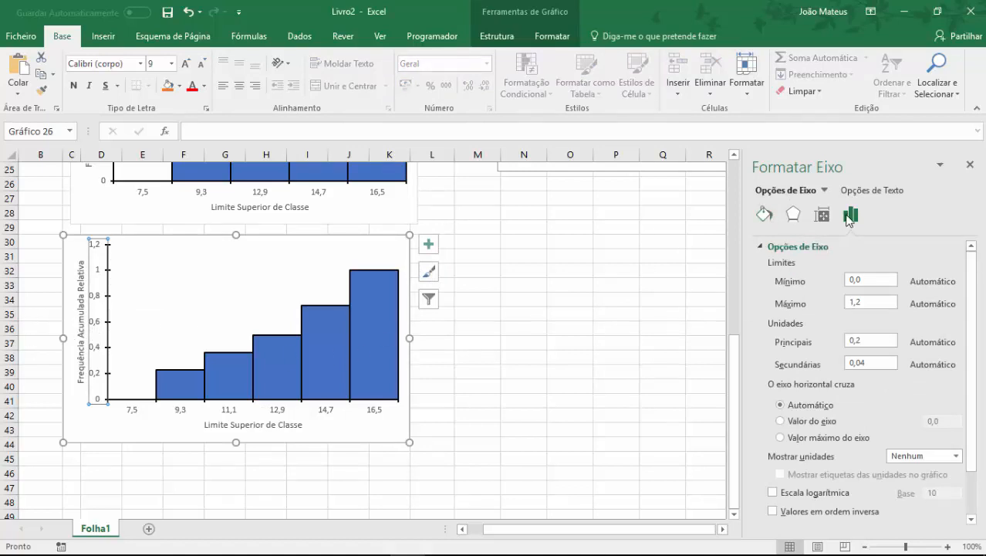
left_click(762, 247)
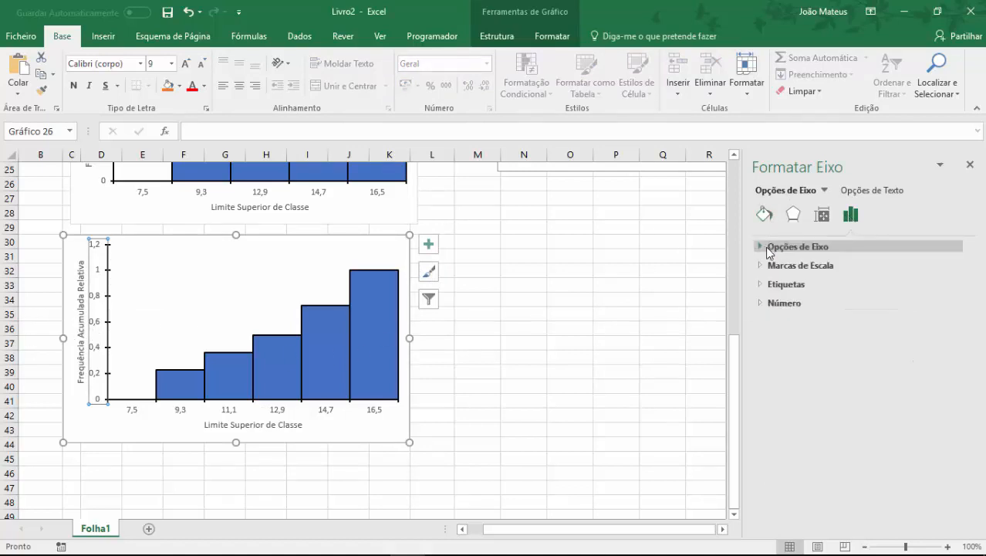
left_click(762, 302)
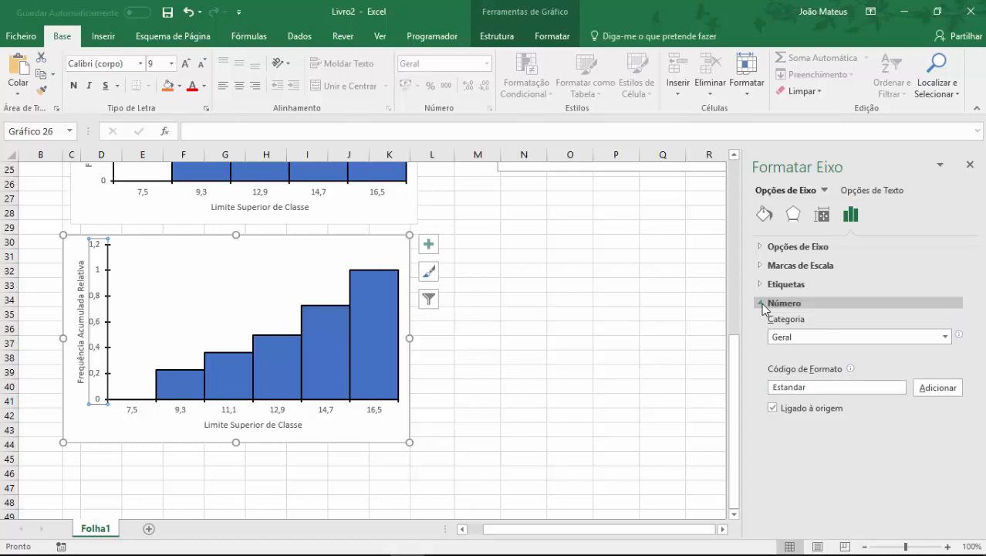
left_click(800, 340)
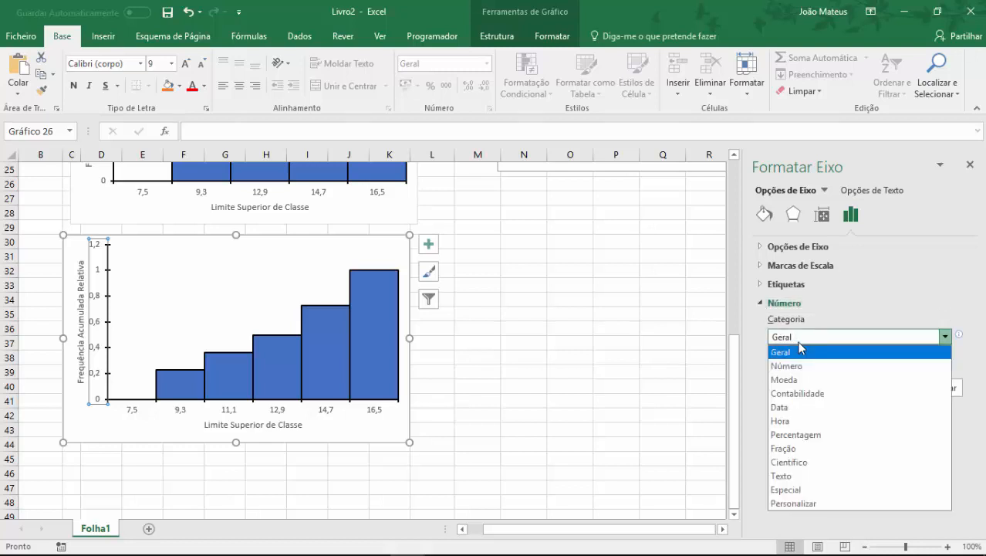
left_click(797, 434)
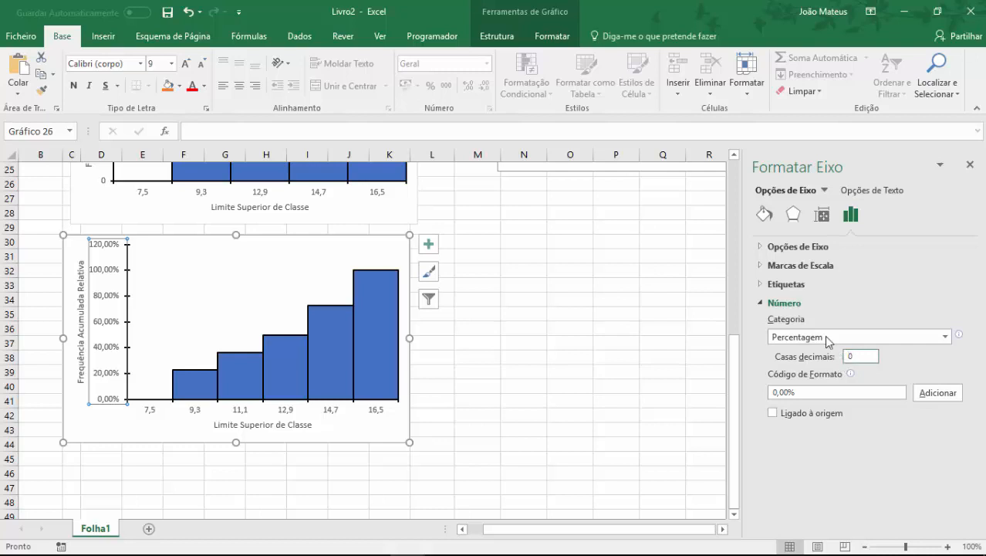
Set the maximum of the cumulative relative frequency chart's vertical axis to 1.
left_click(770, 248)
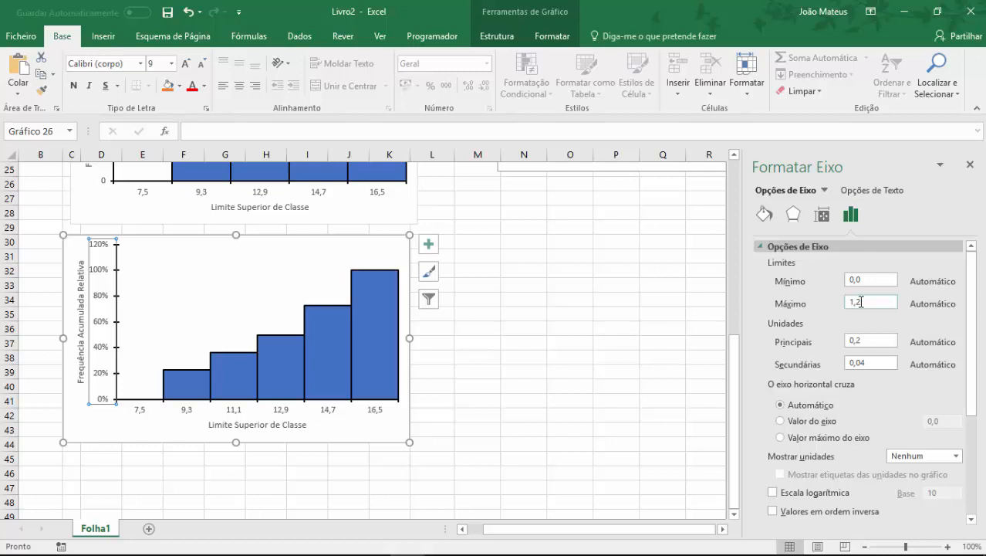
left_click(861, 301)
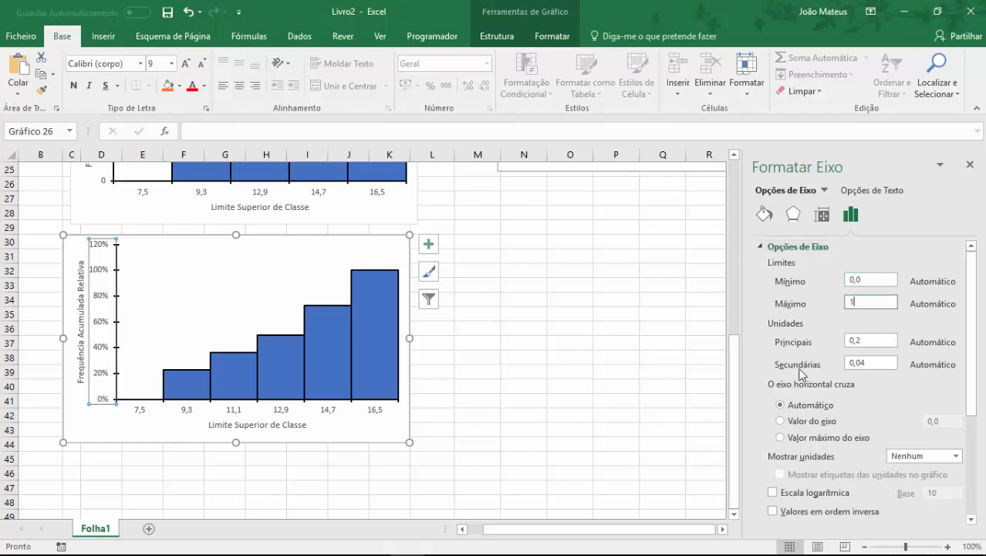
key("Return")
left_click(616, 357)
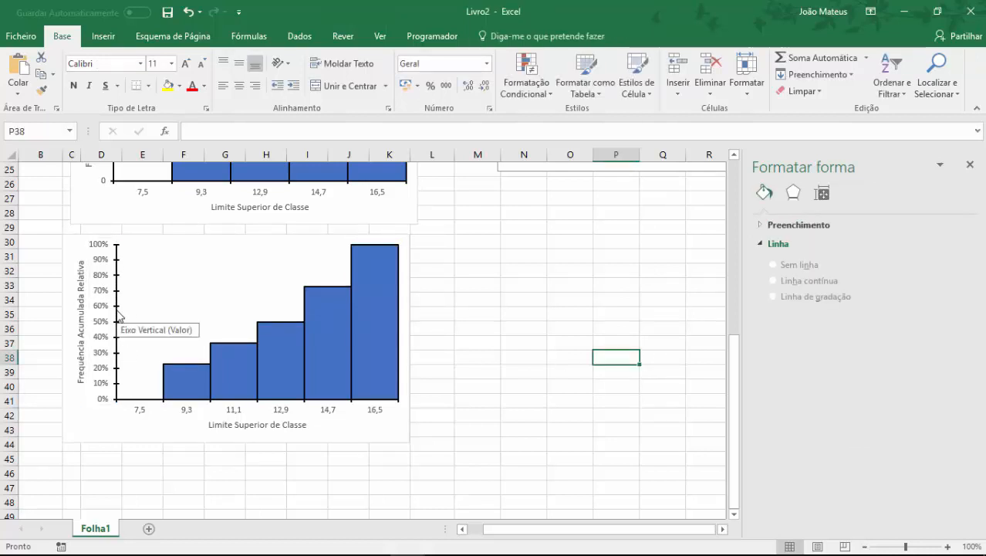
Set the major unit of the cumulative relative frequency chart's vertical axis to 0,2.
left_click(118, 313)
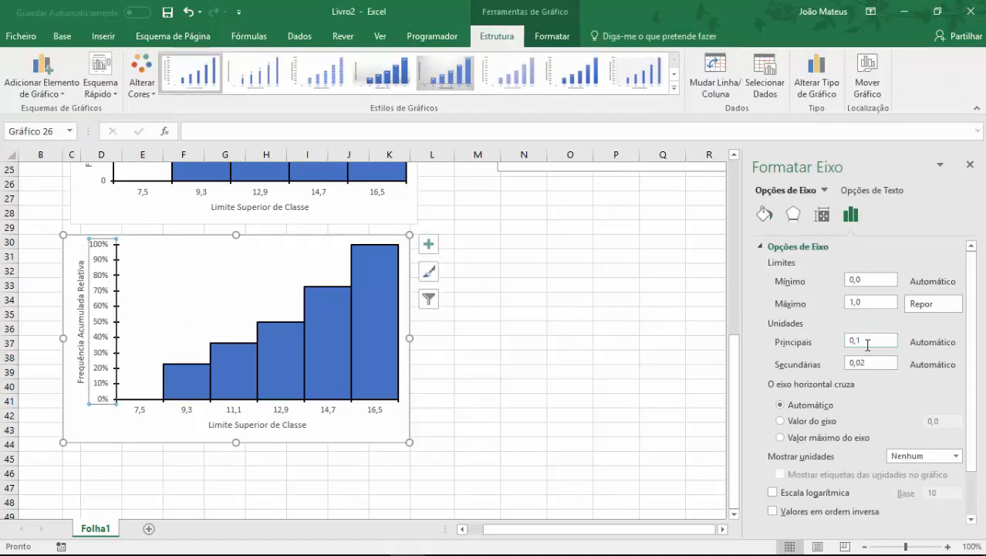
left_click(861, 341)
key("BackSpace")
type("2")
key("Return")
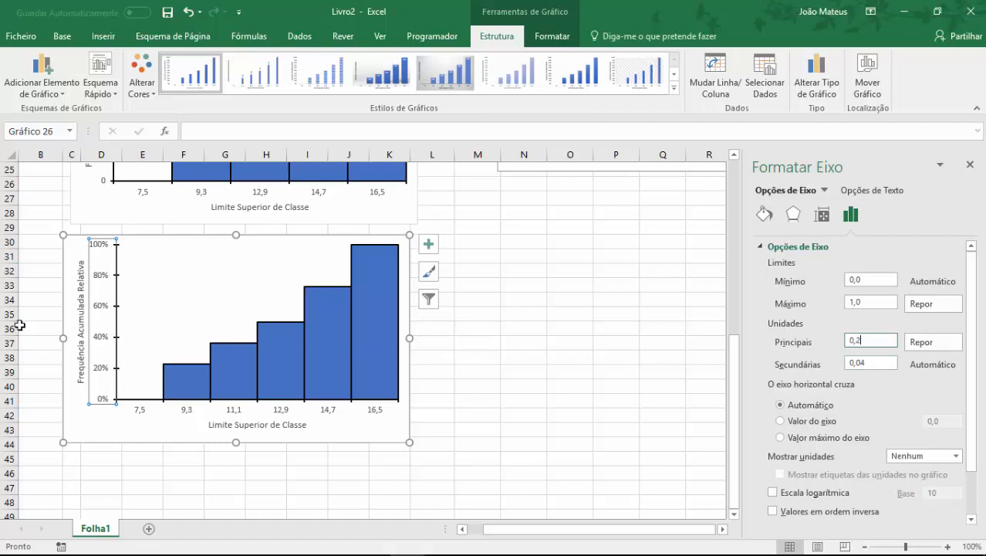
left_click(540, 309)
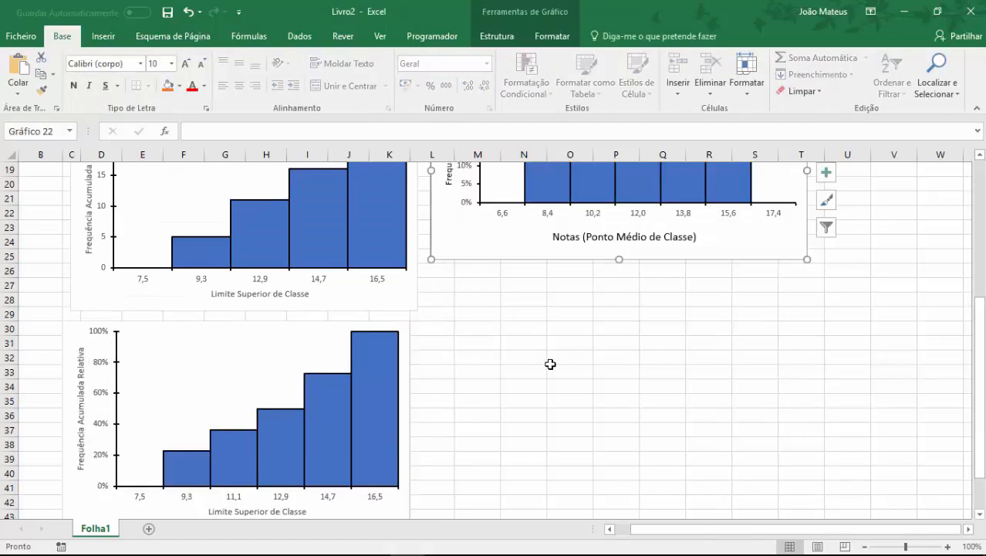
Copy the absolute-frequency histogram and paste the duplicate at cell U5 using the destination theme.
scroll(546, 363, "up", 4)
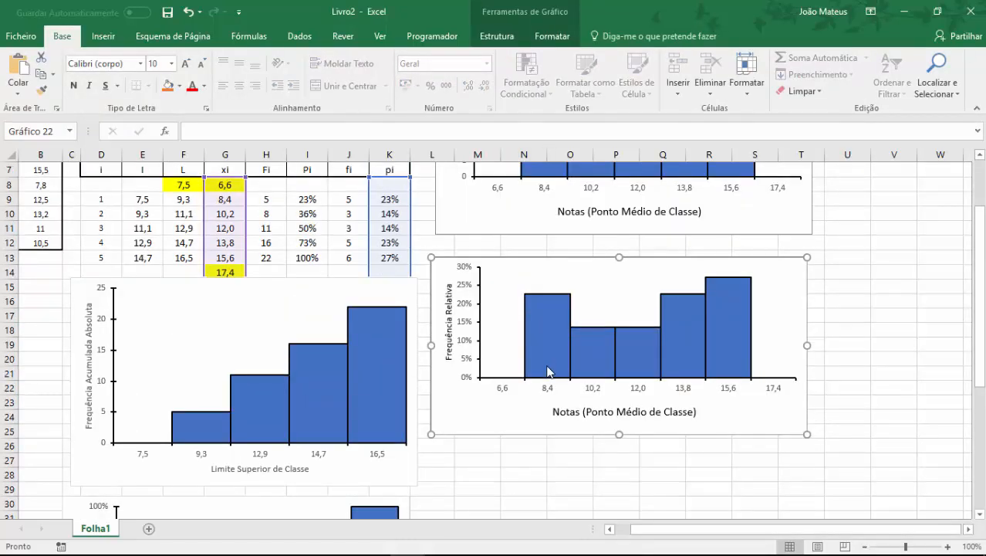
scroll(548, 371, "up", 2)
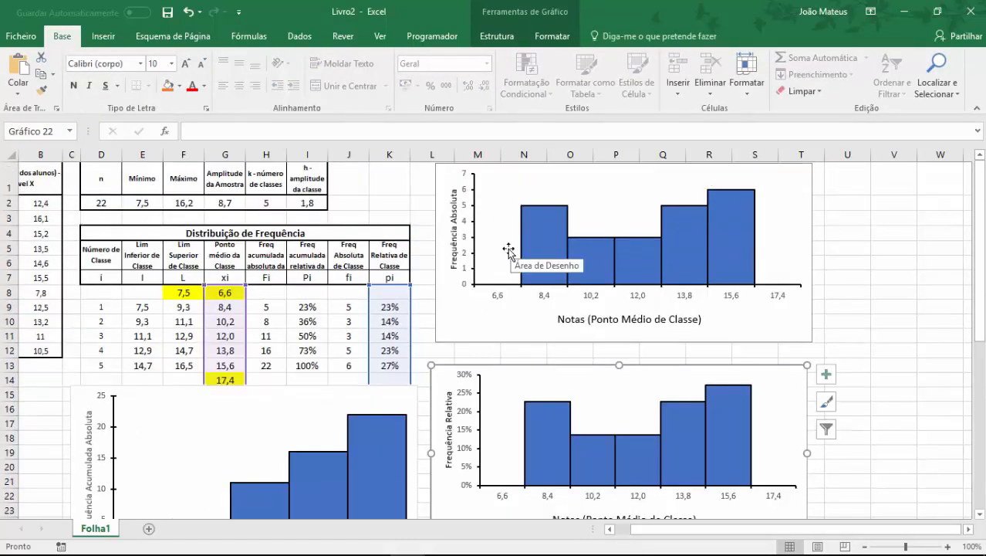
mouse_move(539, 234)
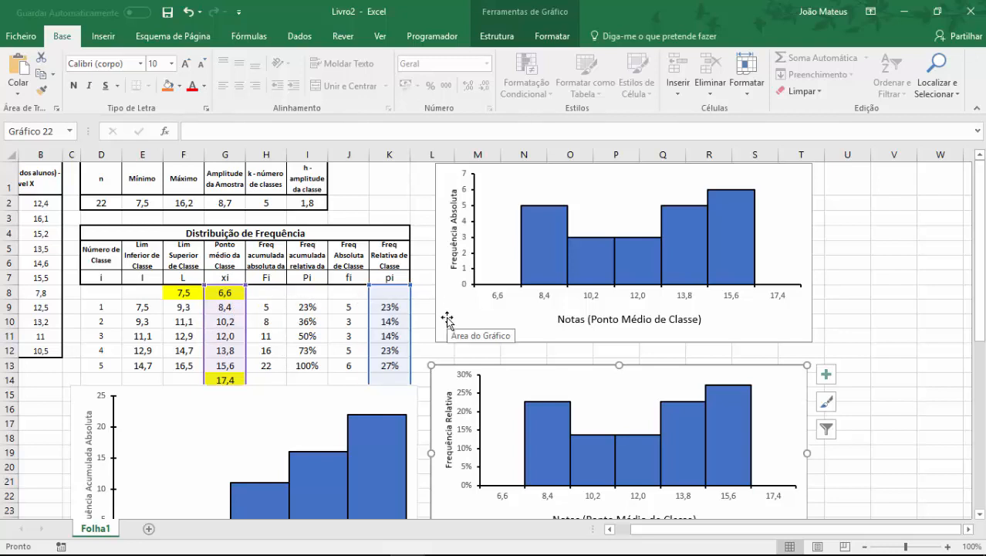
left_click(481, 343)
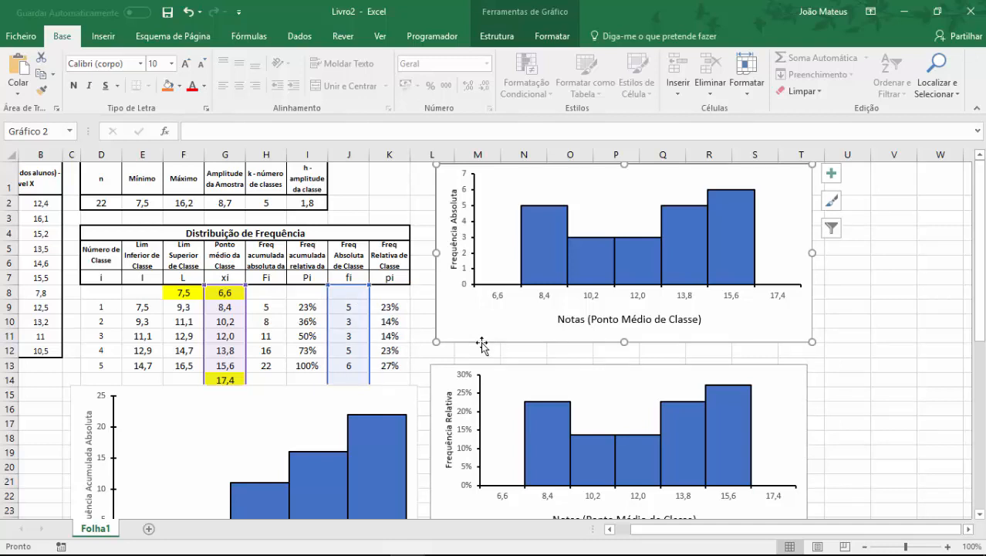
right_click(484, 344)
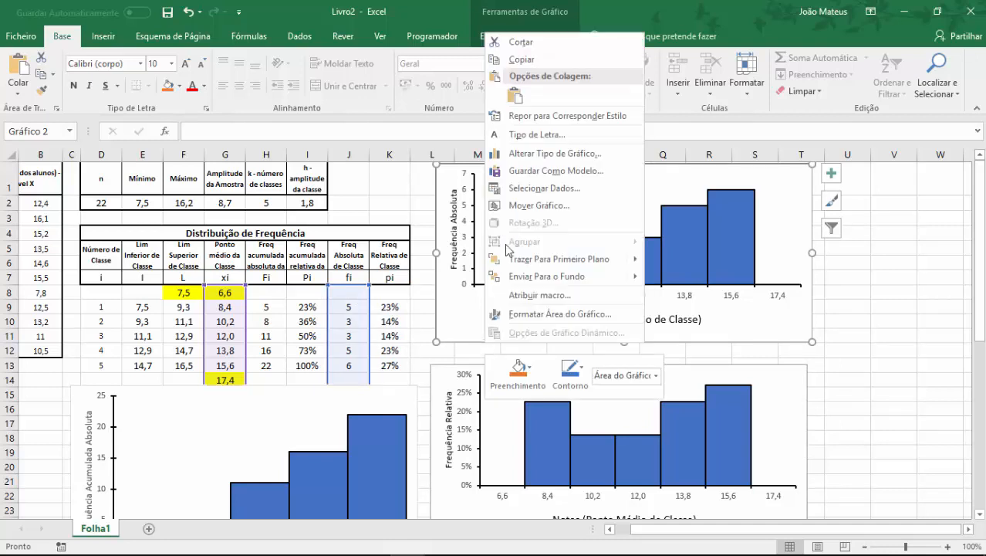
left_click(522, 59)
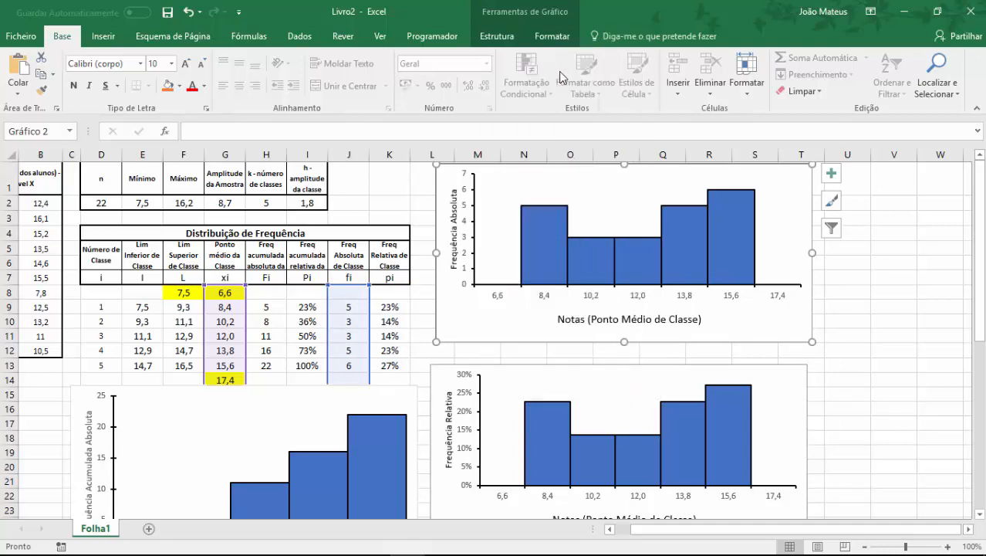
right_click(869, 246)
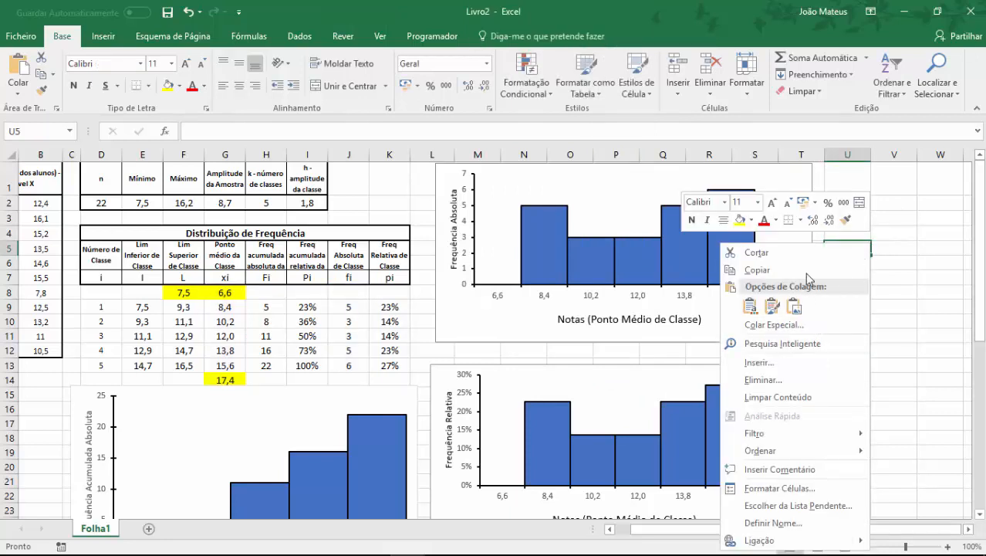
left_click(751, 307)
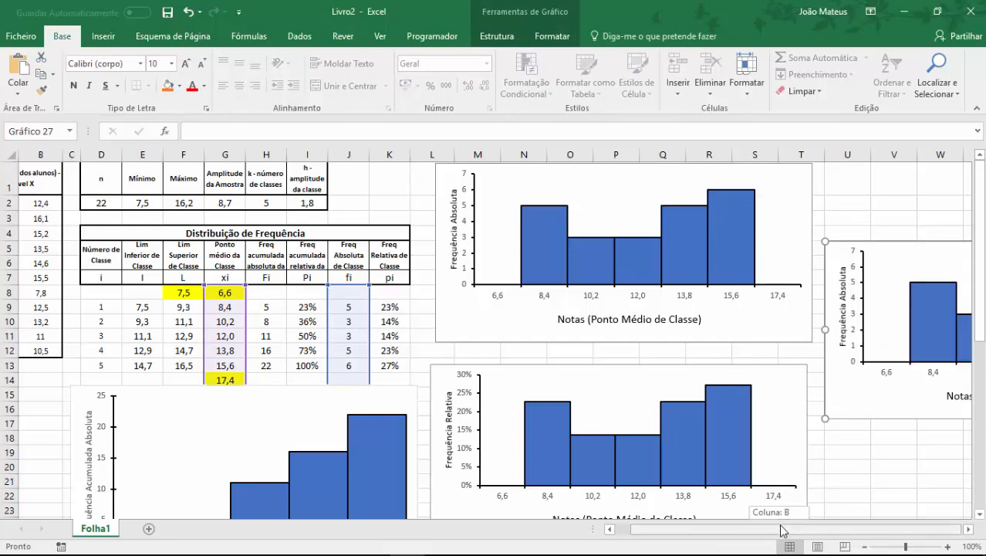
Move the pasted histogram up beside the original absolute-frequency histogram, roughly aligning their top edges.
left_click(968, 529)
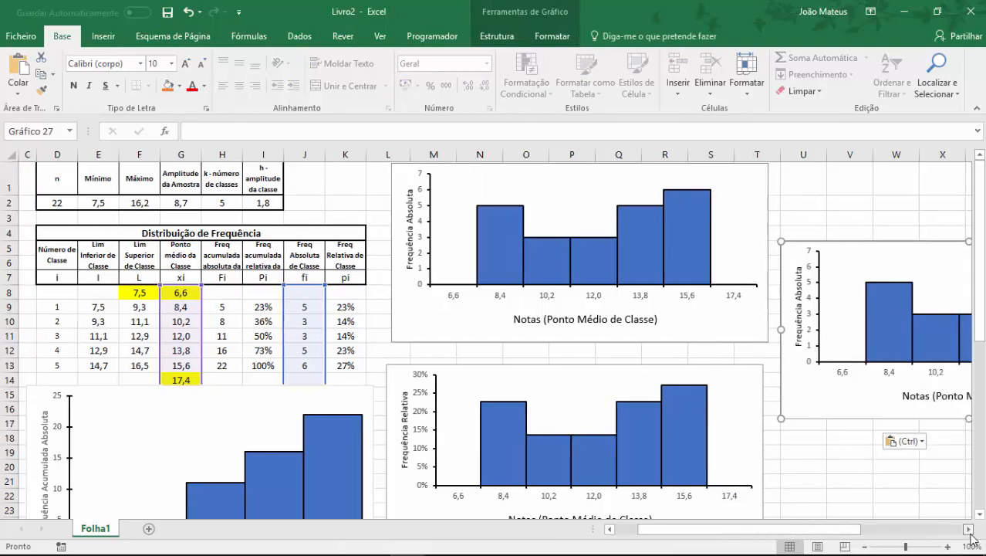
left_click(968, 529)
left_click(968, 528)
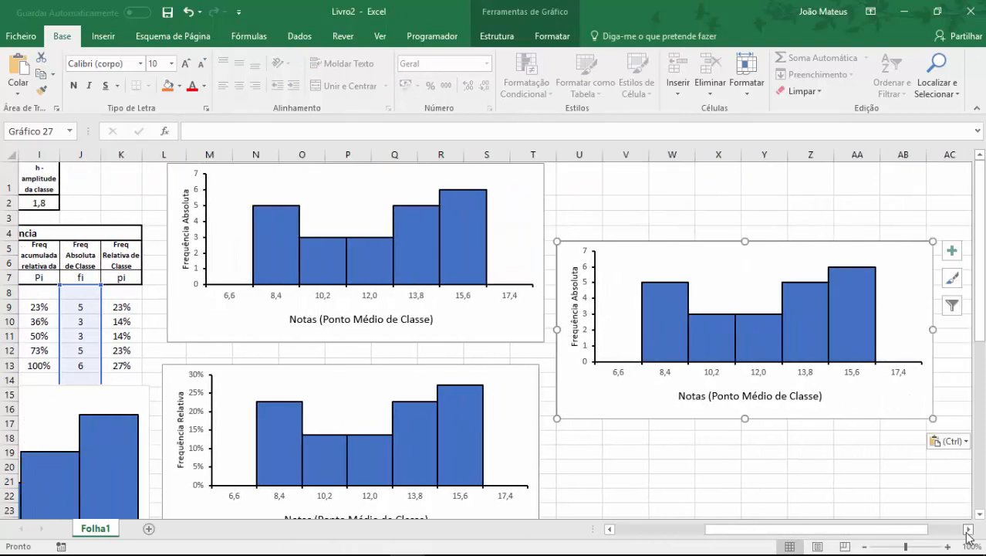
left_click_drag(776, 249, 772, 175)
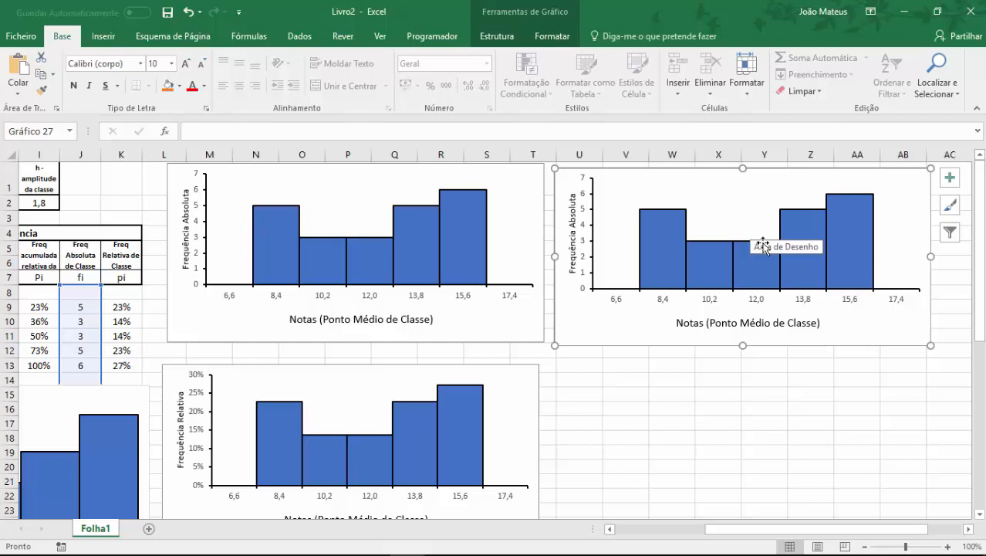
Change the duplicated absolute-frequency histogram's chart type to "Linhas com Marcadores".
double_click(785, 346)
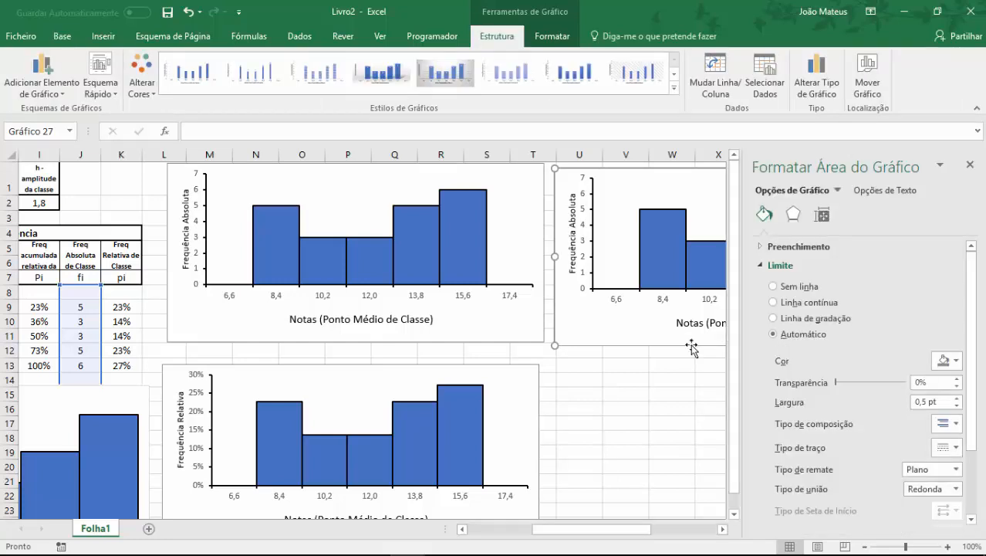
left_click(970, 166)
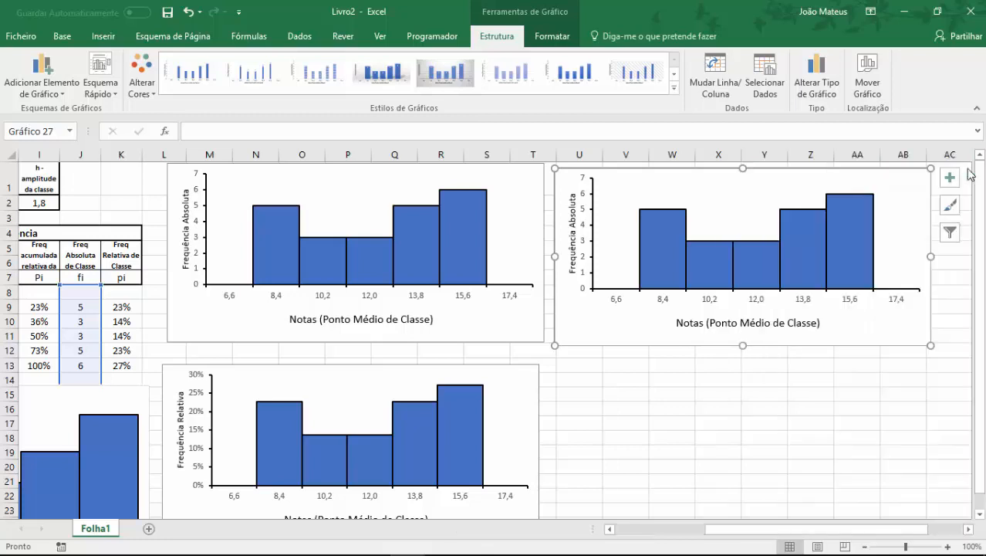
left_click(817, 85)
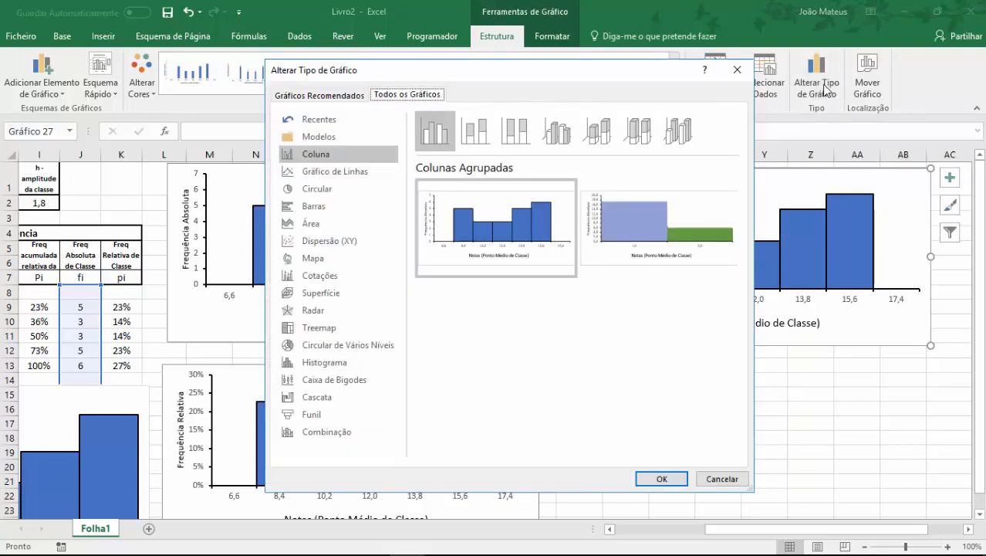
left_click(353, 170)
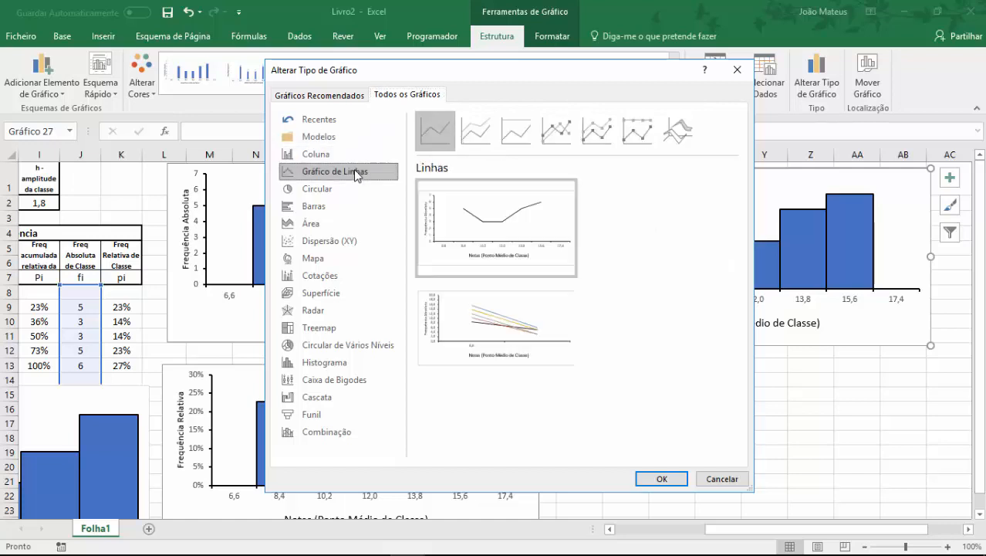
left_click(555, 130)
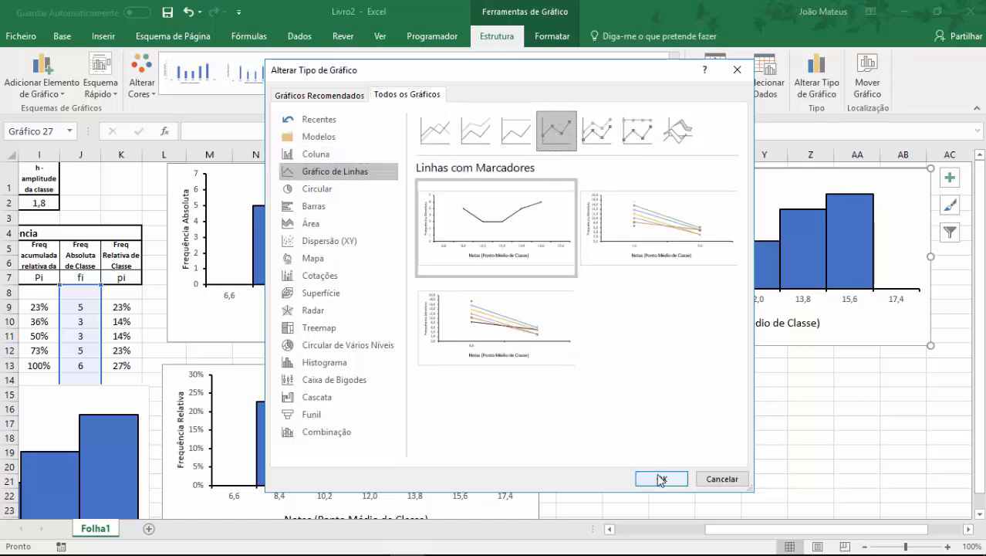
left_click(661, 478)
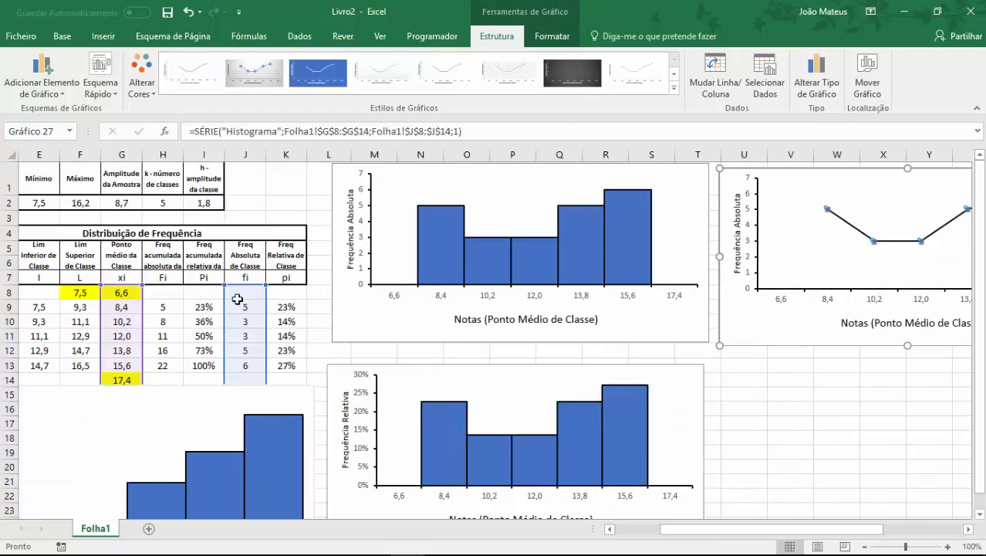
Enter 0 as the absolute frequency in J8 and J14 so the polygon closes at both ends.
left_click(242, 293)
type("0")
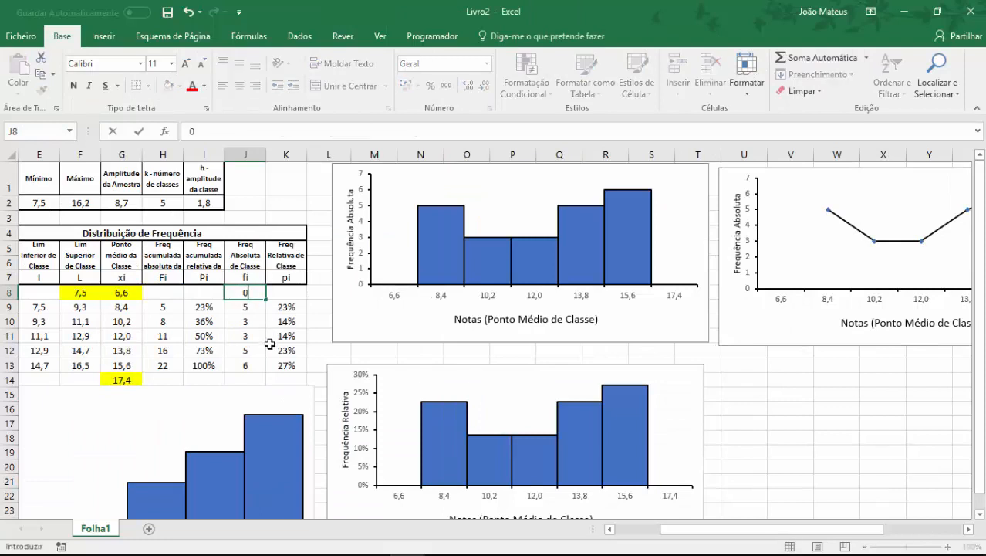
scroll(259, 305, "down", 1)
left_click(262, 312)
type("0")
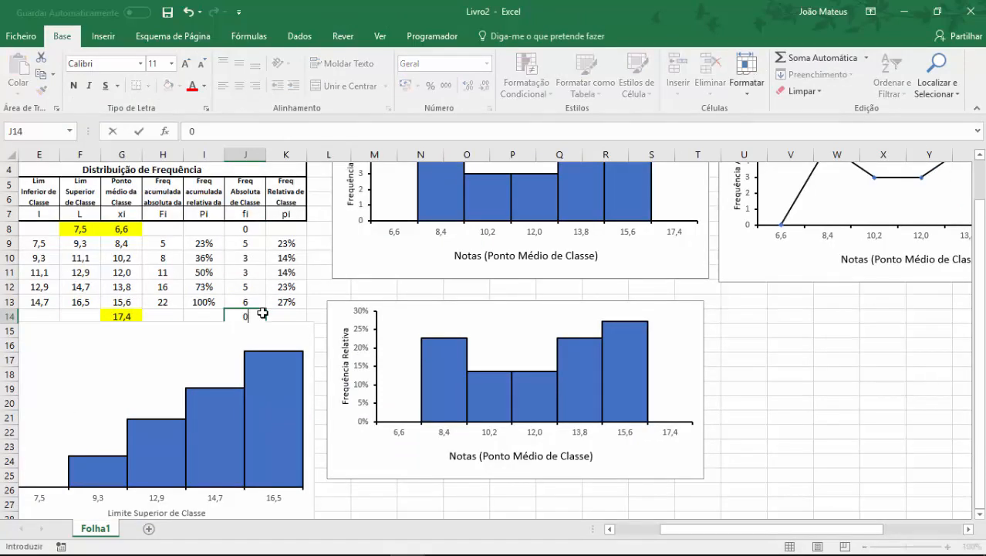
key("Return")
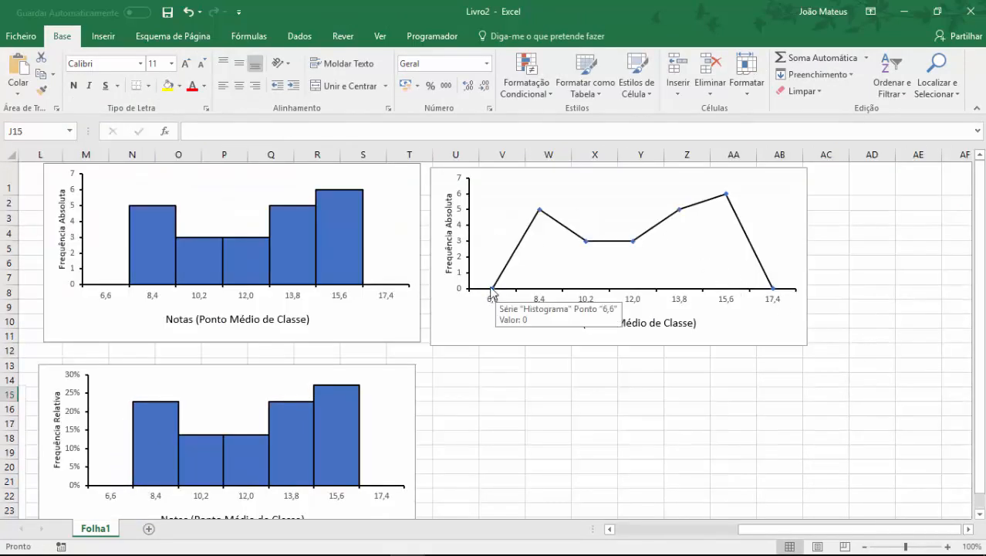
left_click_drag(737, 531, 664, 532)
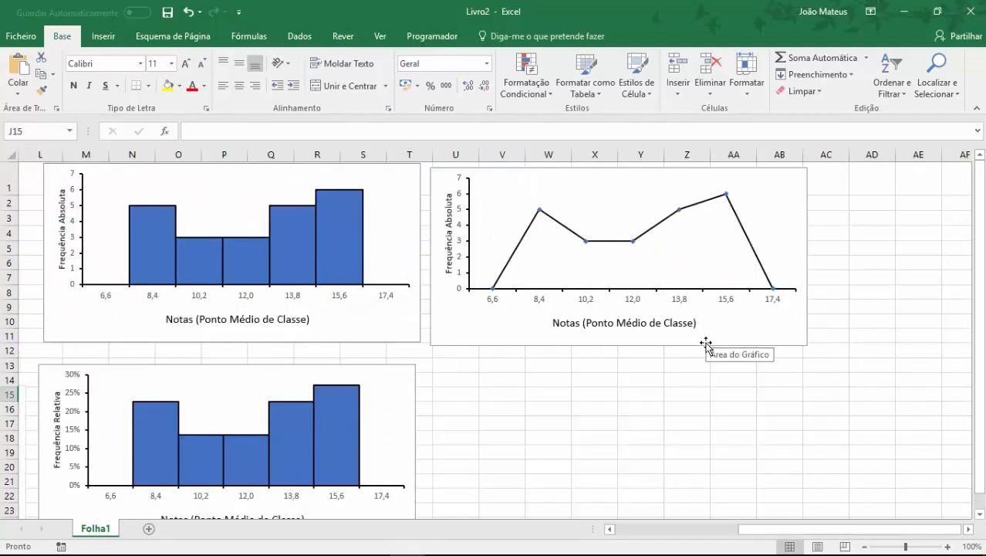
Duplicate the relative-frequency histogram and place the copy beside it, beneath the absolute-frequency line chart.
left_click(418, 442)
scroll(499, 386, "down", 3)
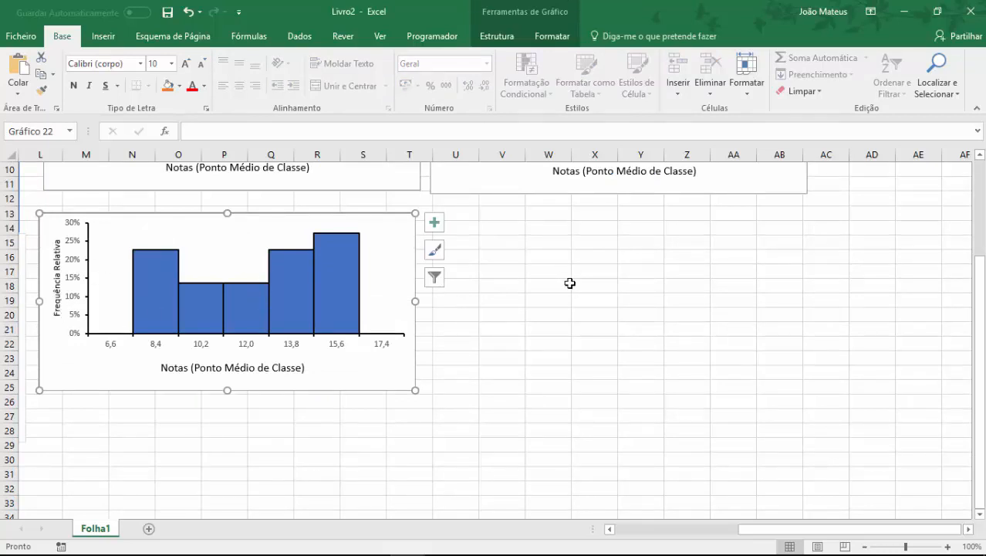
right_click(358, 224)
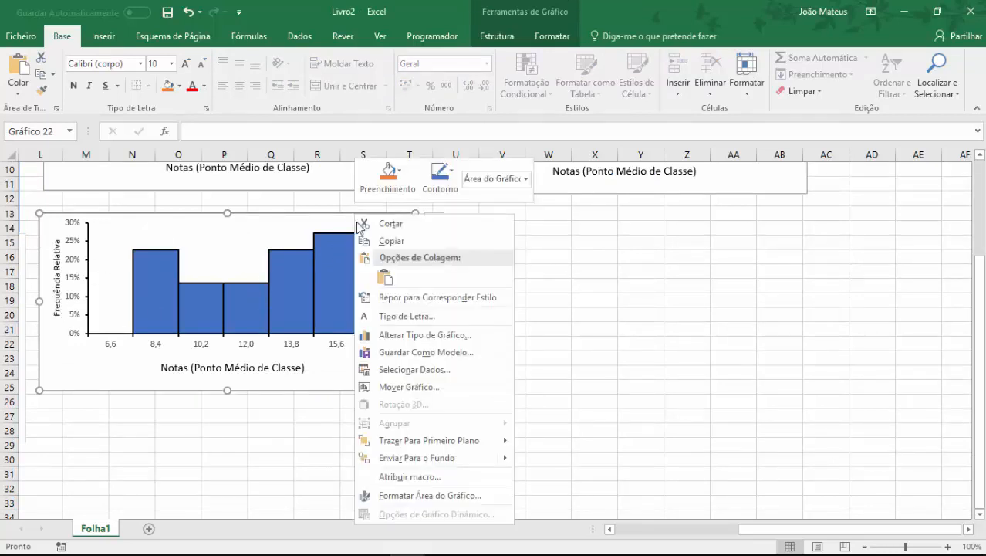
key("Escape")
right_click(482, 229)
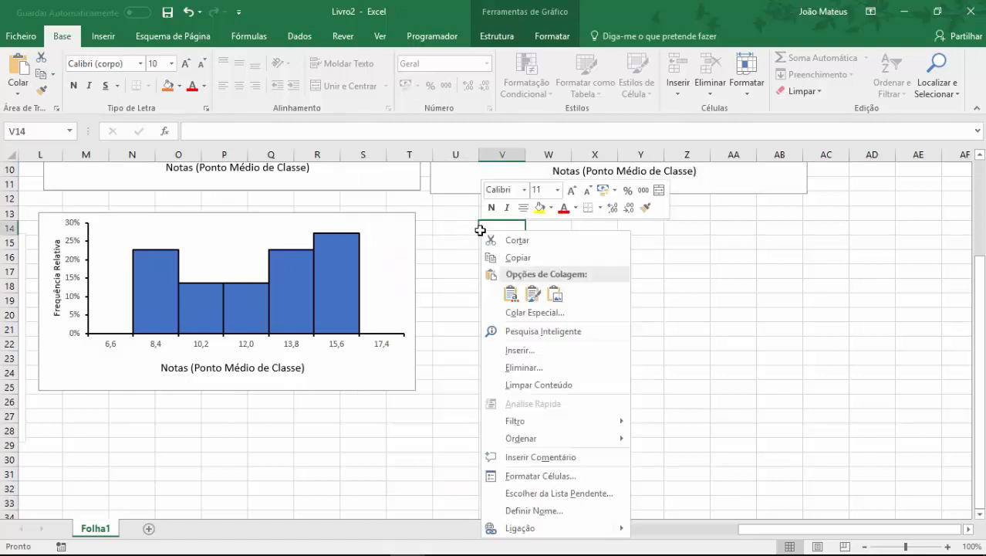
left_click(511, 294)
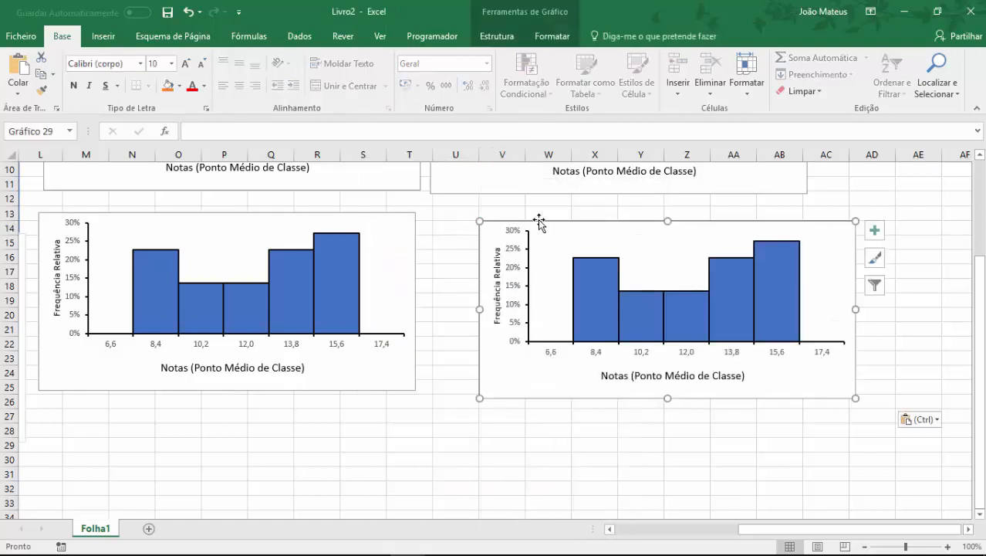
left_click_drag(526, 222, 477, 213)
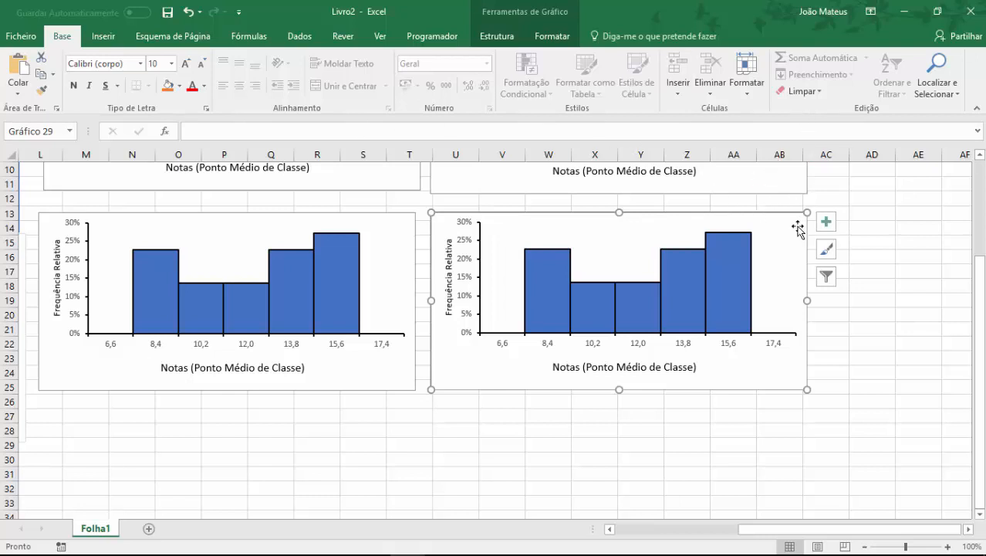
Change the duplicated relative-frequency histogram's chart type to "Linhas com Marcadores".
double_click(766, 215)
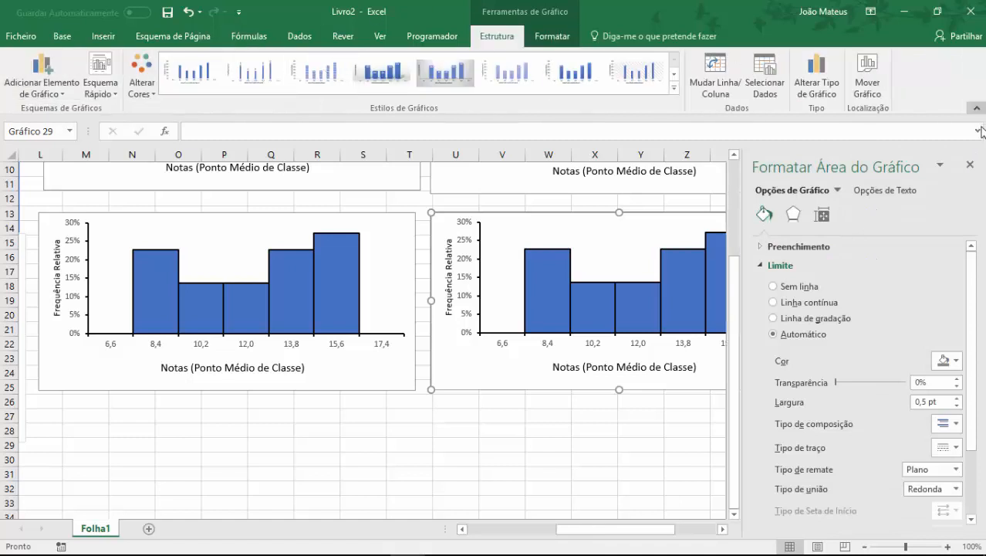
left_click(970, 165)
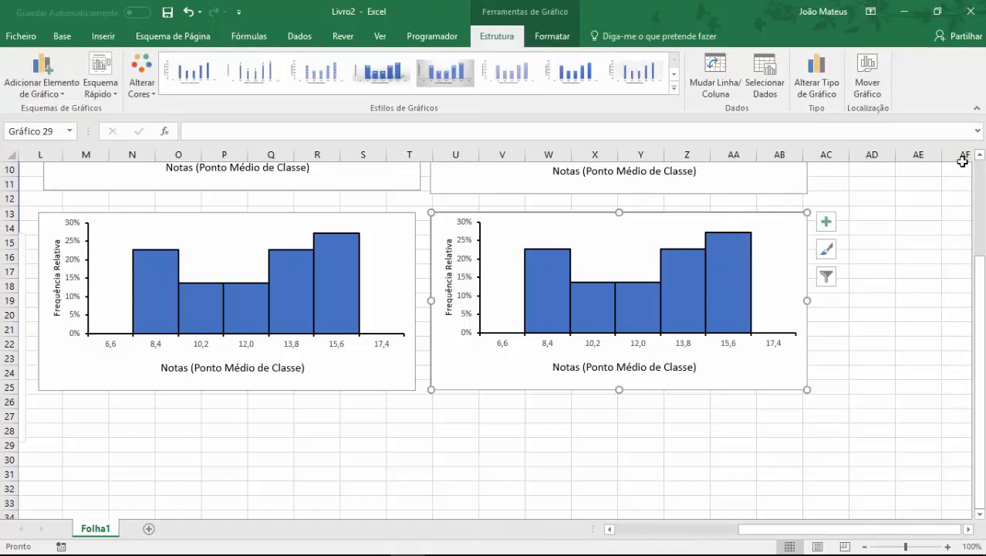
left_click(817, 77)
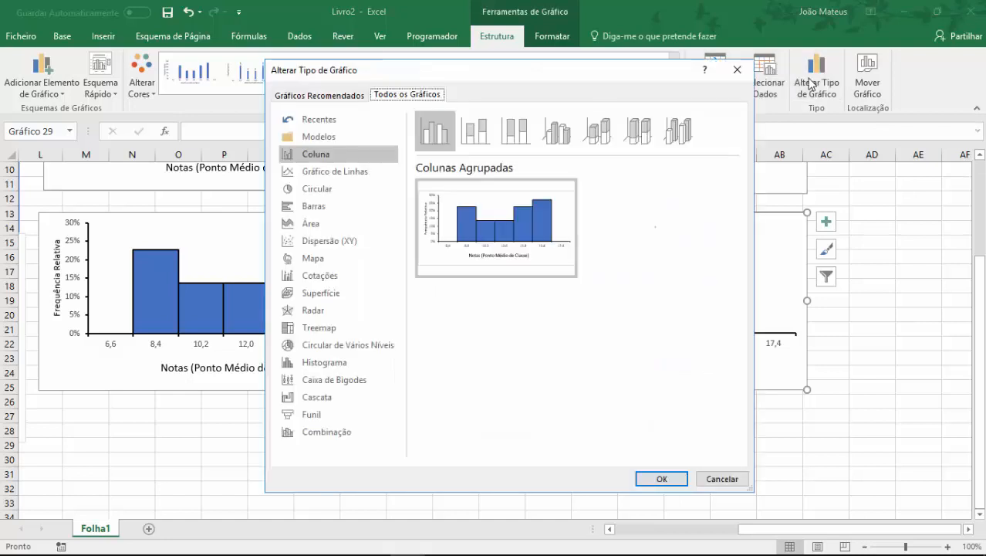
left_click(321, 171)
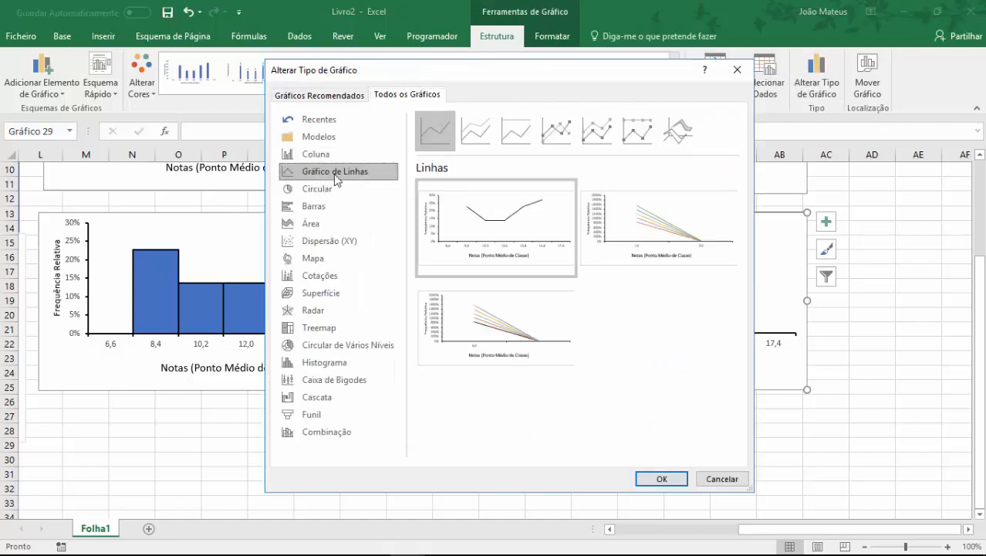
left_click(570, 134)
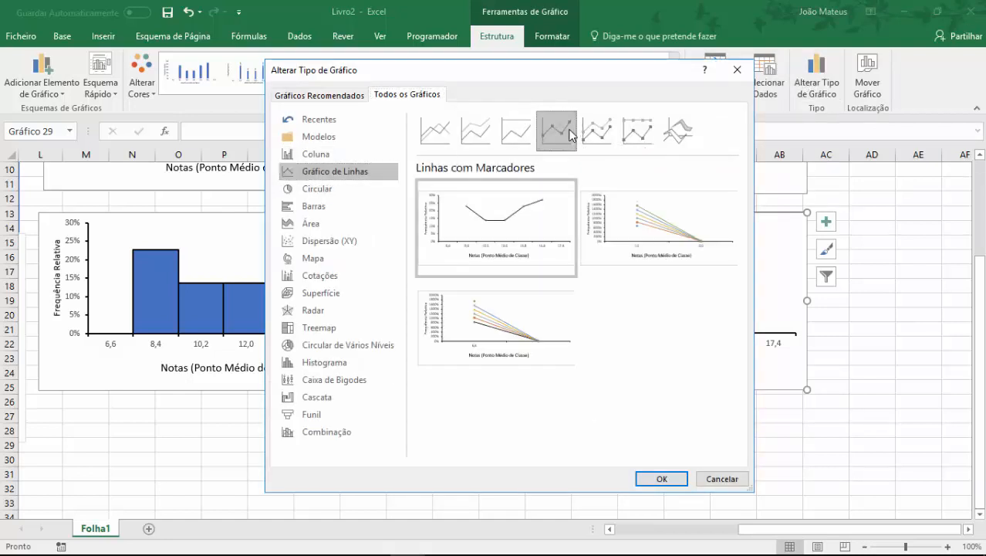
mouse_move(523, 232)
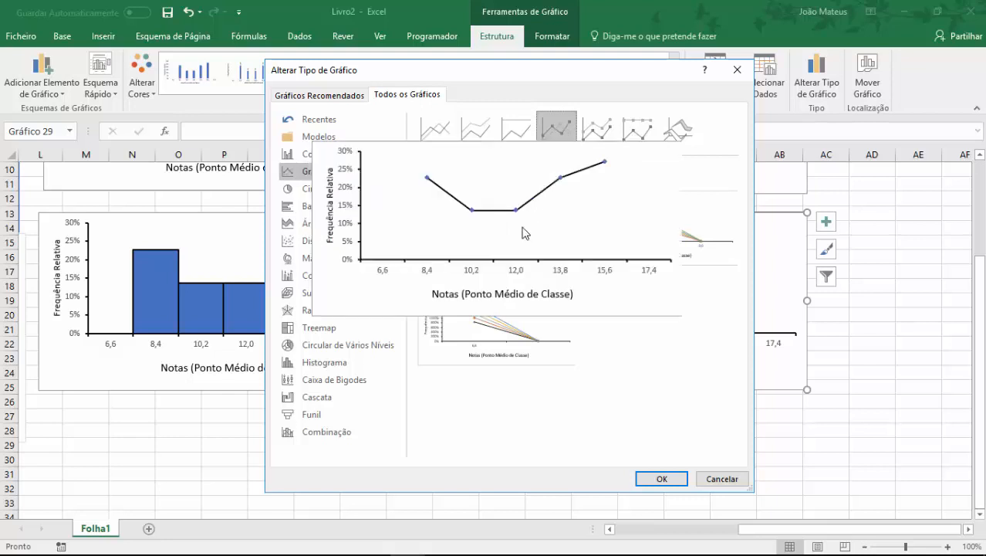
left_click(660, 478)
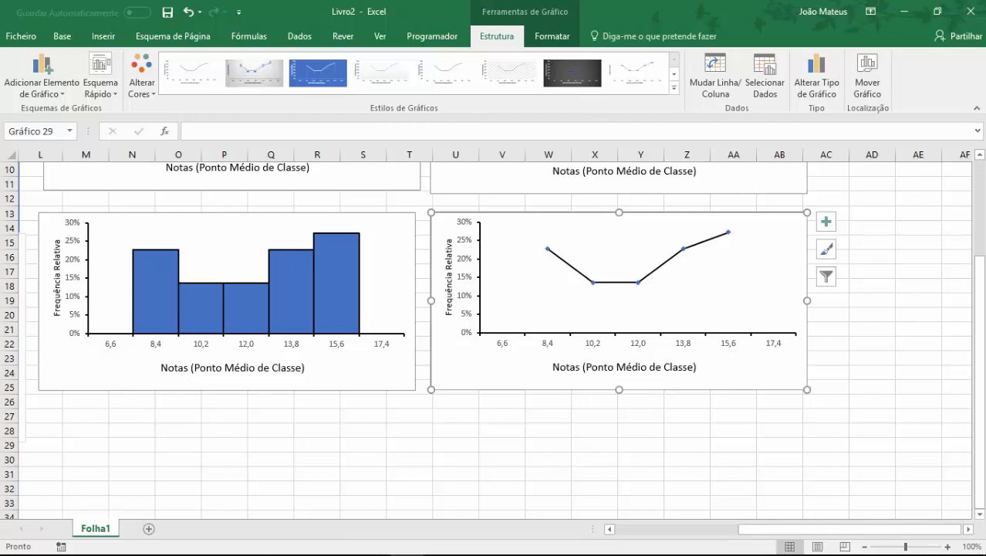
Enter 0 as the relative frequency in K8 and K14 so the relative-frequency polygon closes at both ends.
left_click_drag(743, 529, 645, 531)
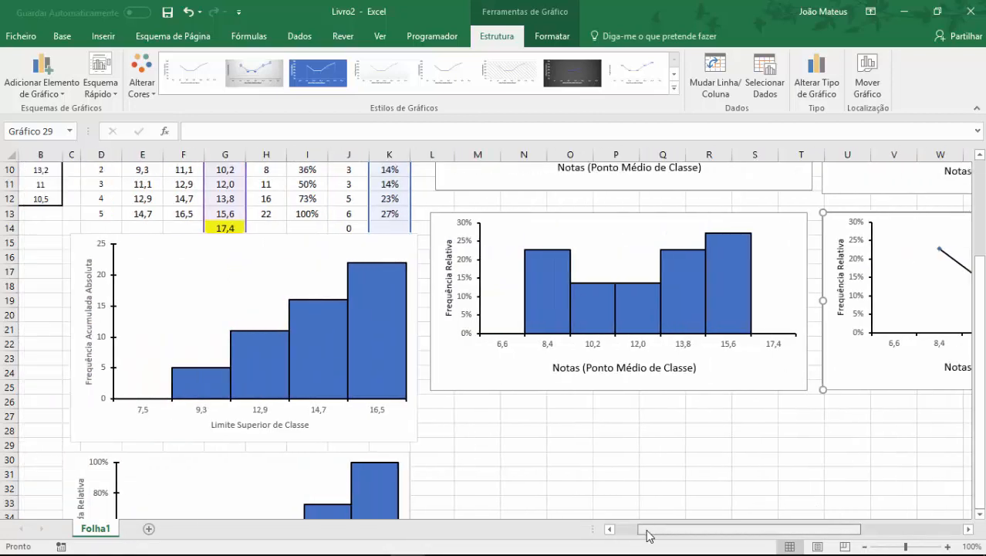
scroll(333, 344, "up", 1)
scroll(336, 340, "up", 1)
left_click(352, 227)
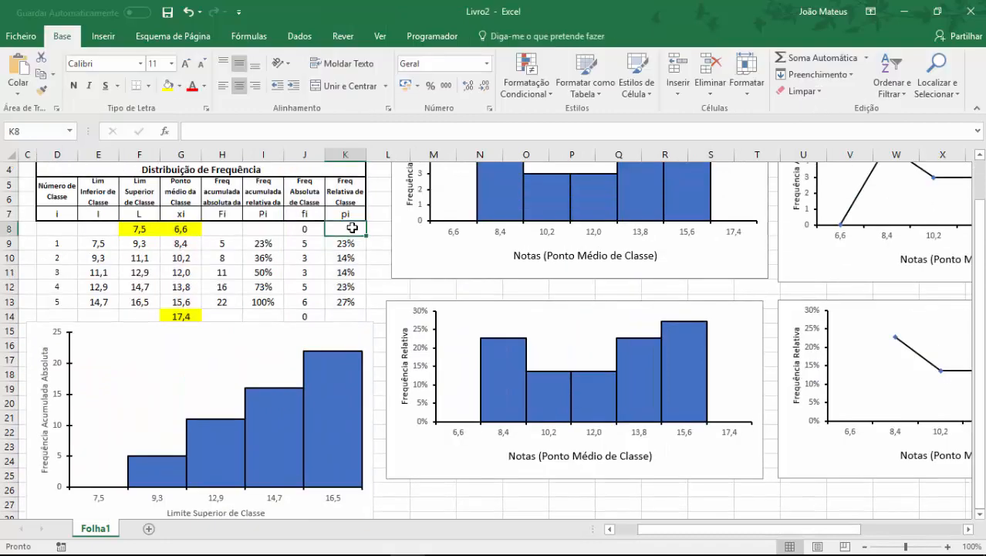
type("0")
left_click(346, 315)
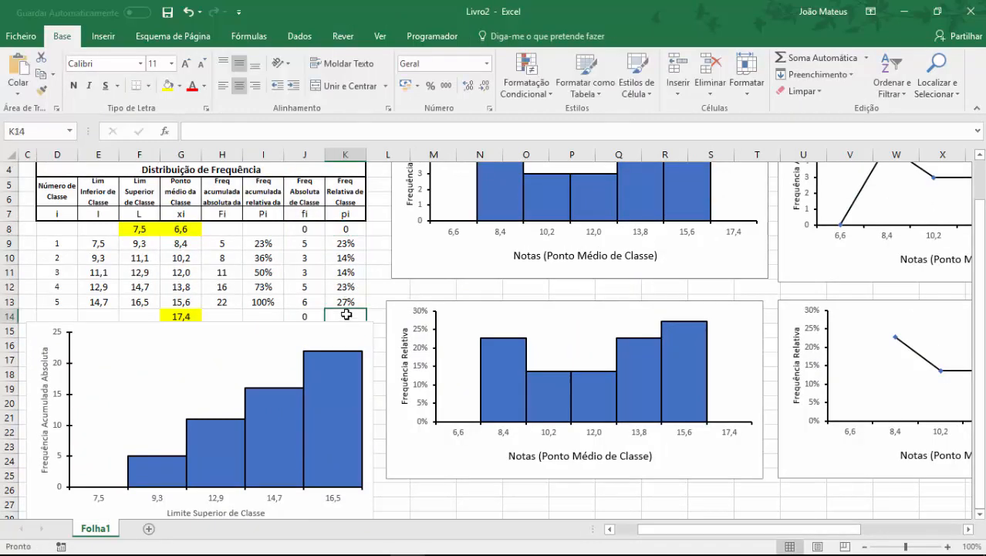
type("0")
key("Return")
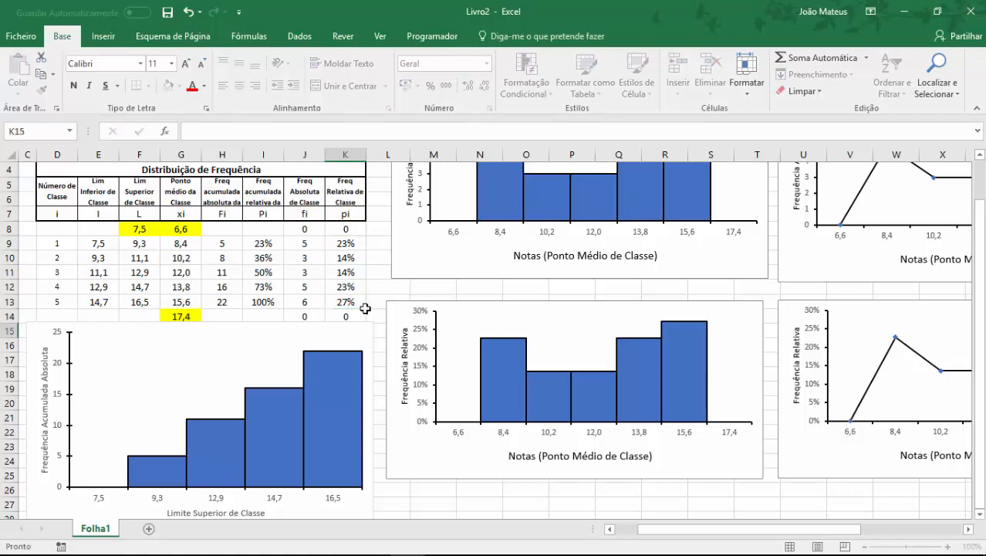
Fill J8:K8 and J14:K14 with yellow and move the cumulative absolute-frequency histogram slightly down, clear of row 14.
left_click_drag(318, 233, 344, 230)
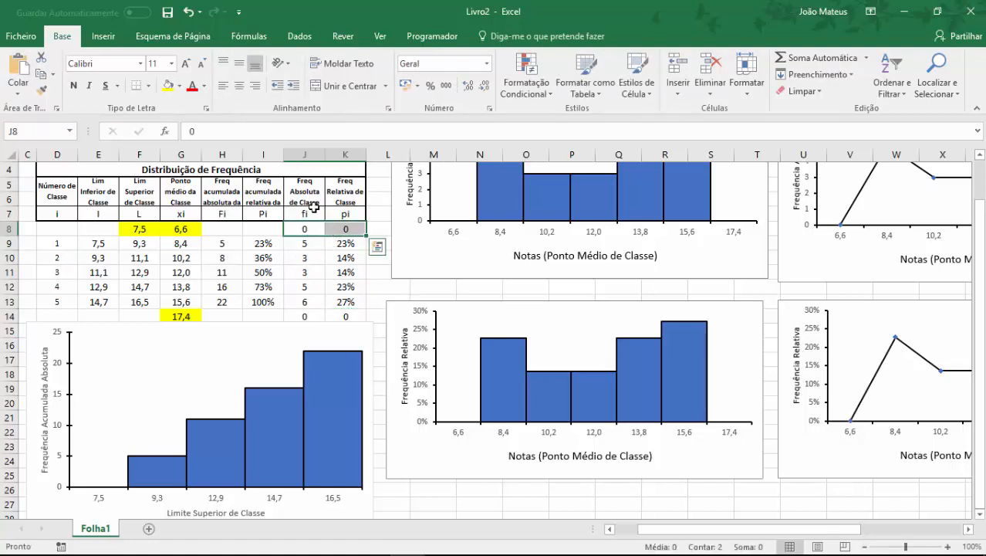
left_click(167, 85)
left_click(295, 329)
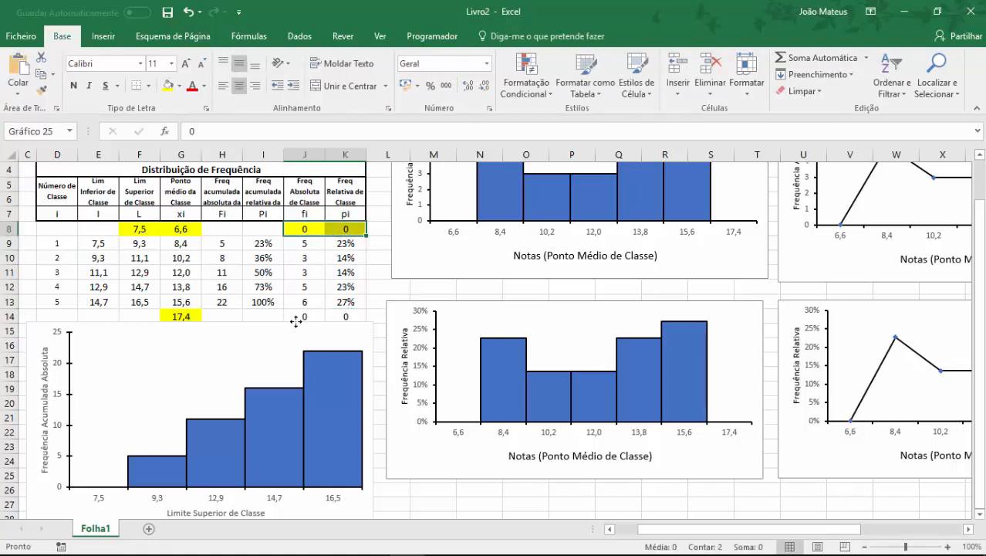
left_click(316, 312)
left_click_drag(316, 312, 345, 316)
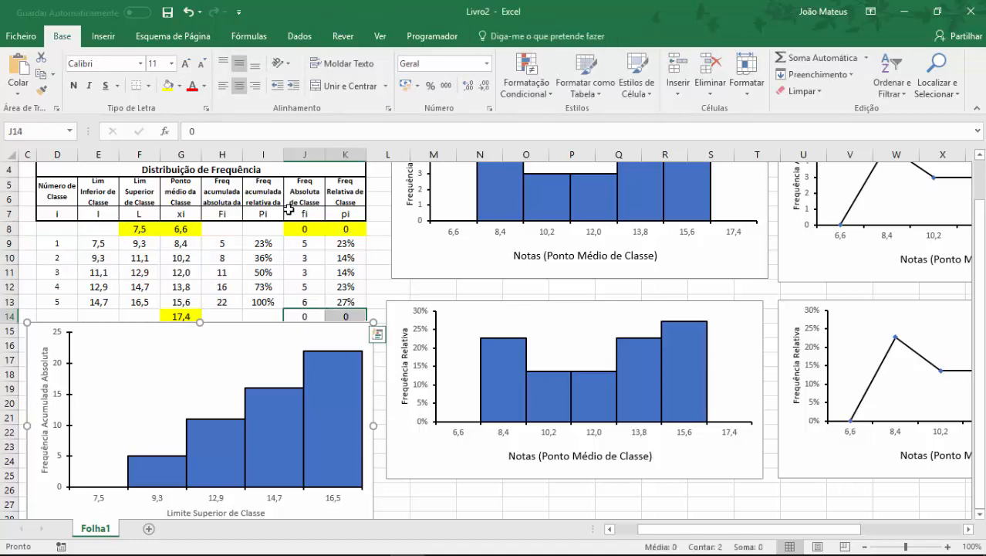
left_click(168, 85)
left_click_drag(231, 323, 229, 329)
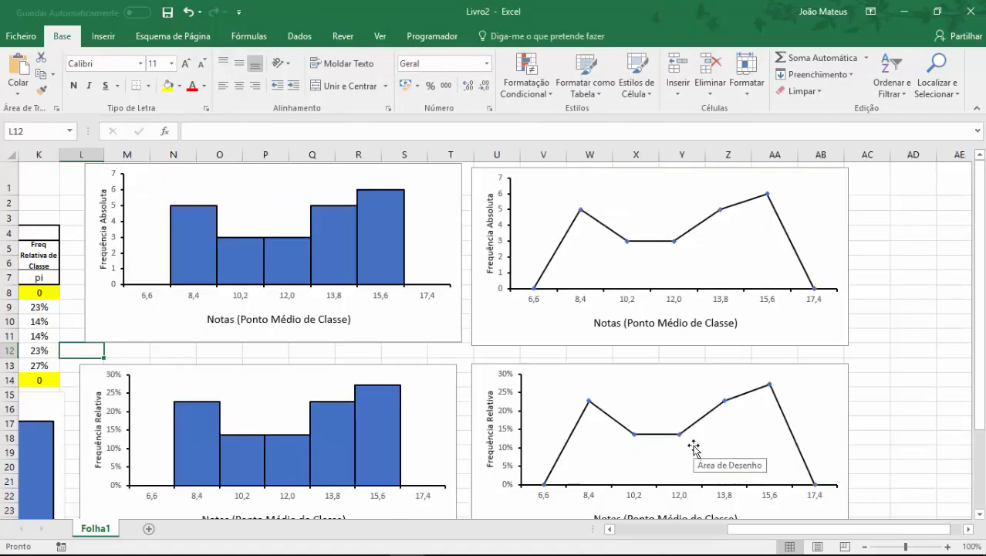
Review the frequency table, the absolute, relative and cumulative histograms, and the two frequency polygons.
scroll(694, 449, "down", 2)
left_click_drag(733, 530, 605, 536)
scroll(130, 236, "up", 1)
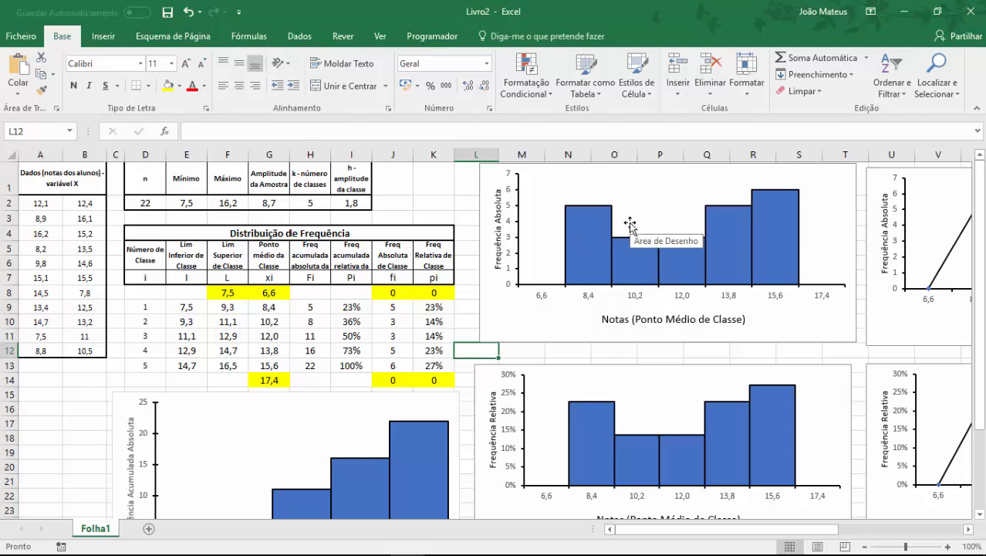
scroll(638, 320, "down", 2)
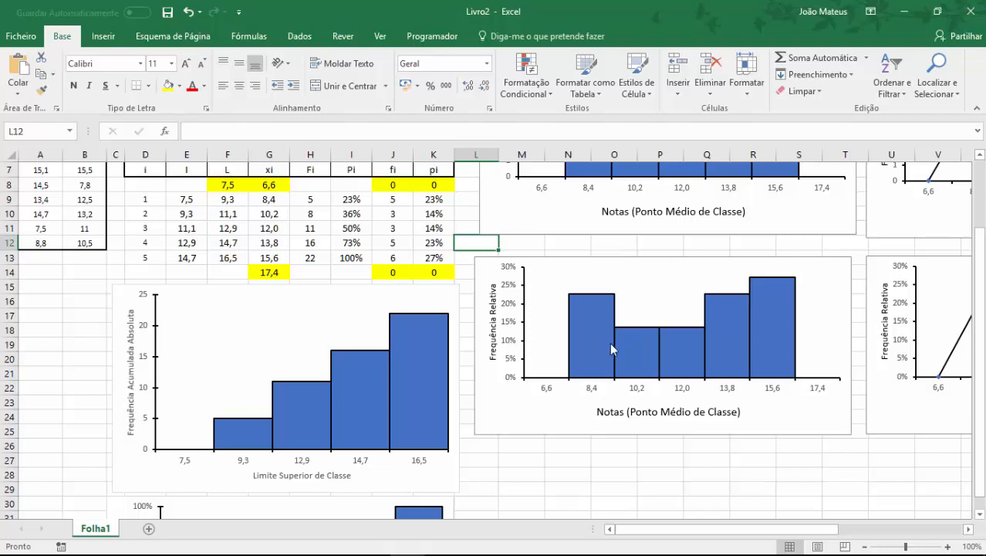
mouse_move(607, 348)
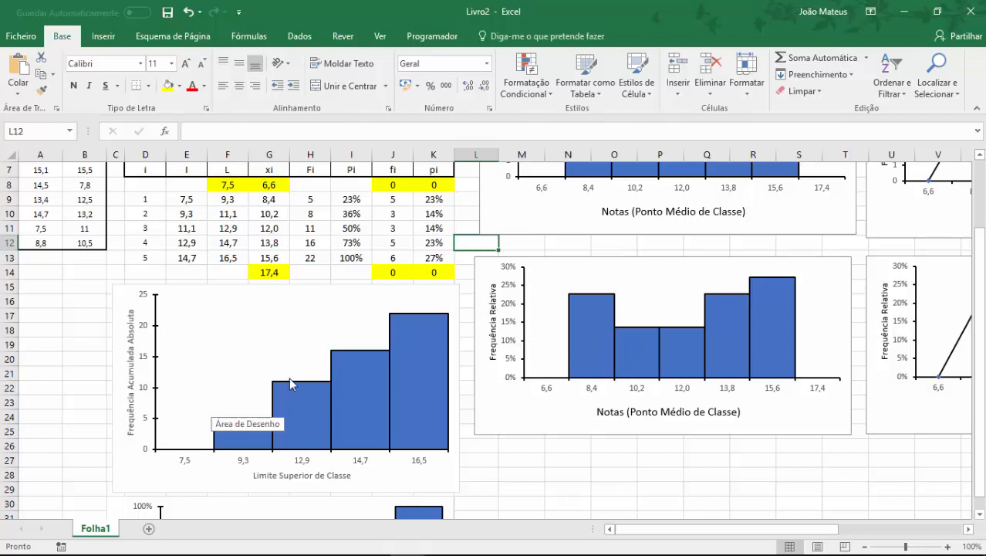
scroll(288, 379, "down", 4)
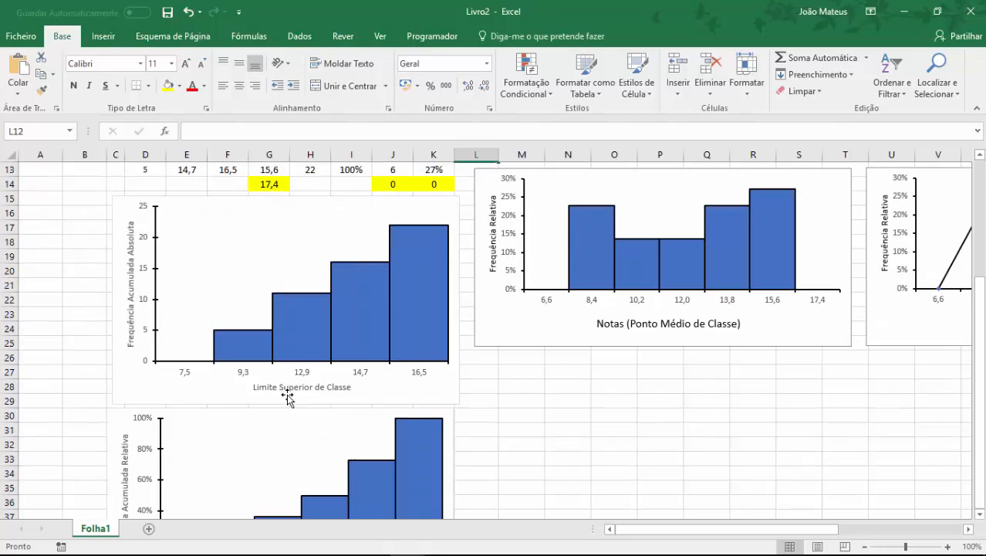
scroll(283, 401, "up", 6)
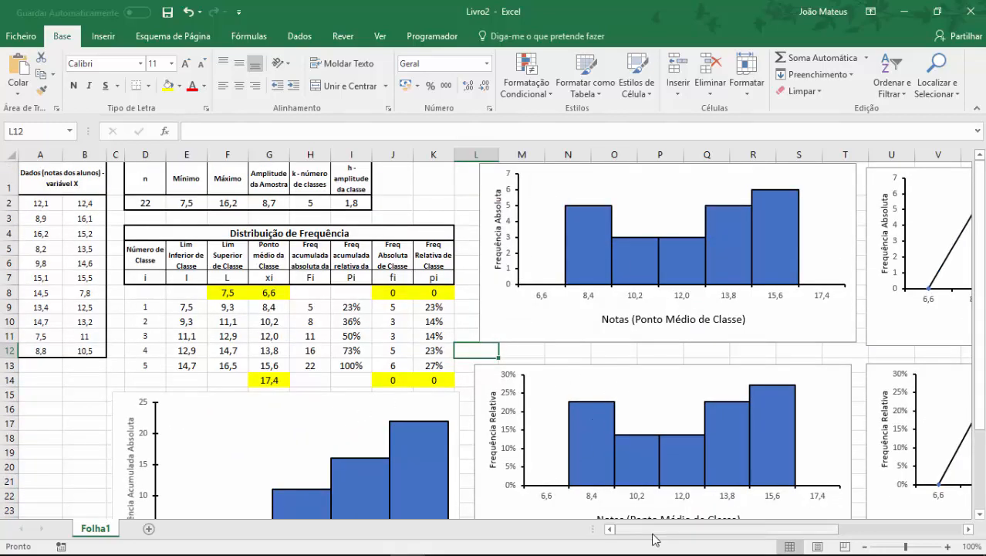
left_click_drag(656, 529, 782, 531)
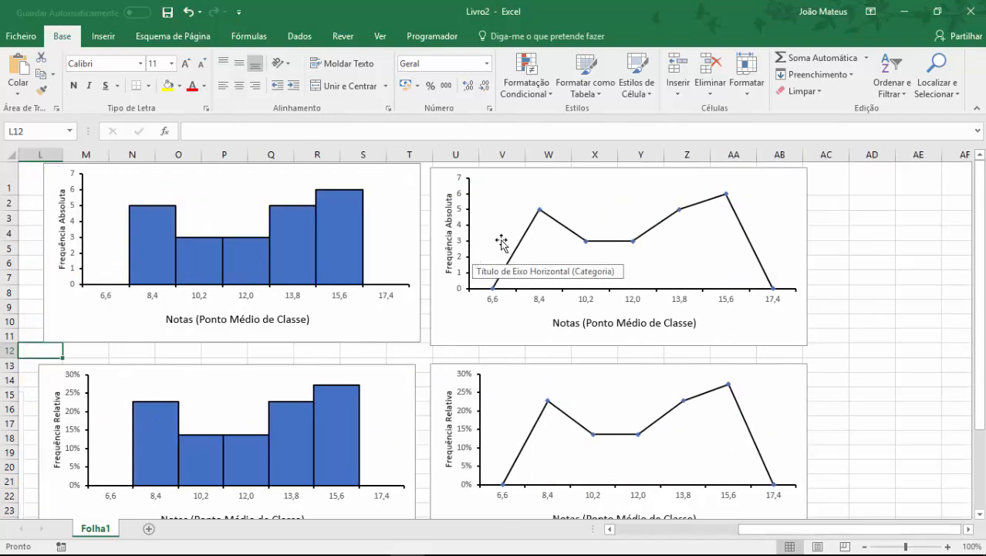